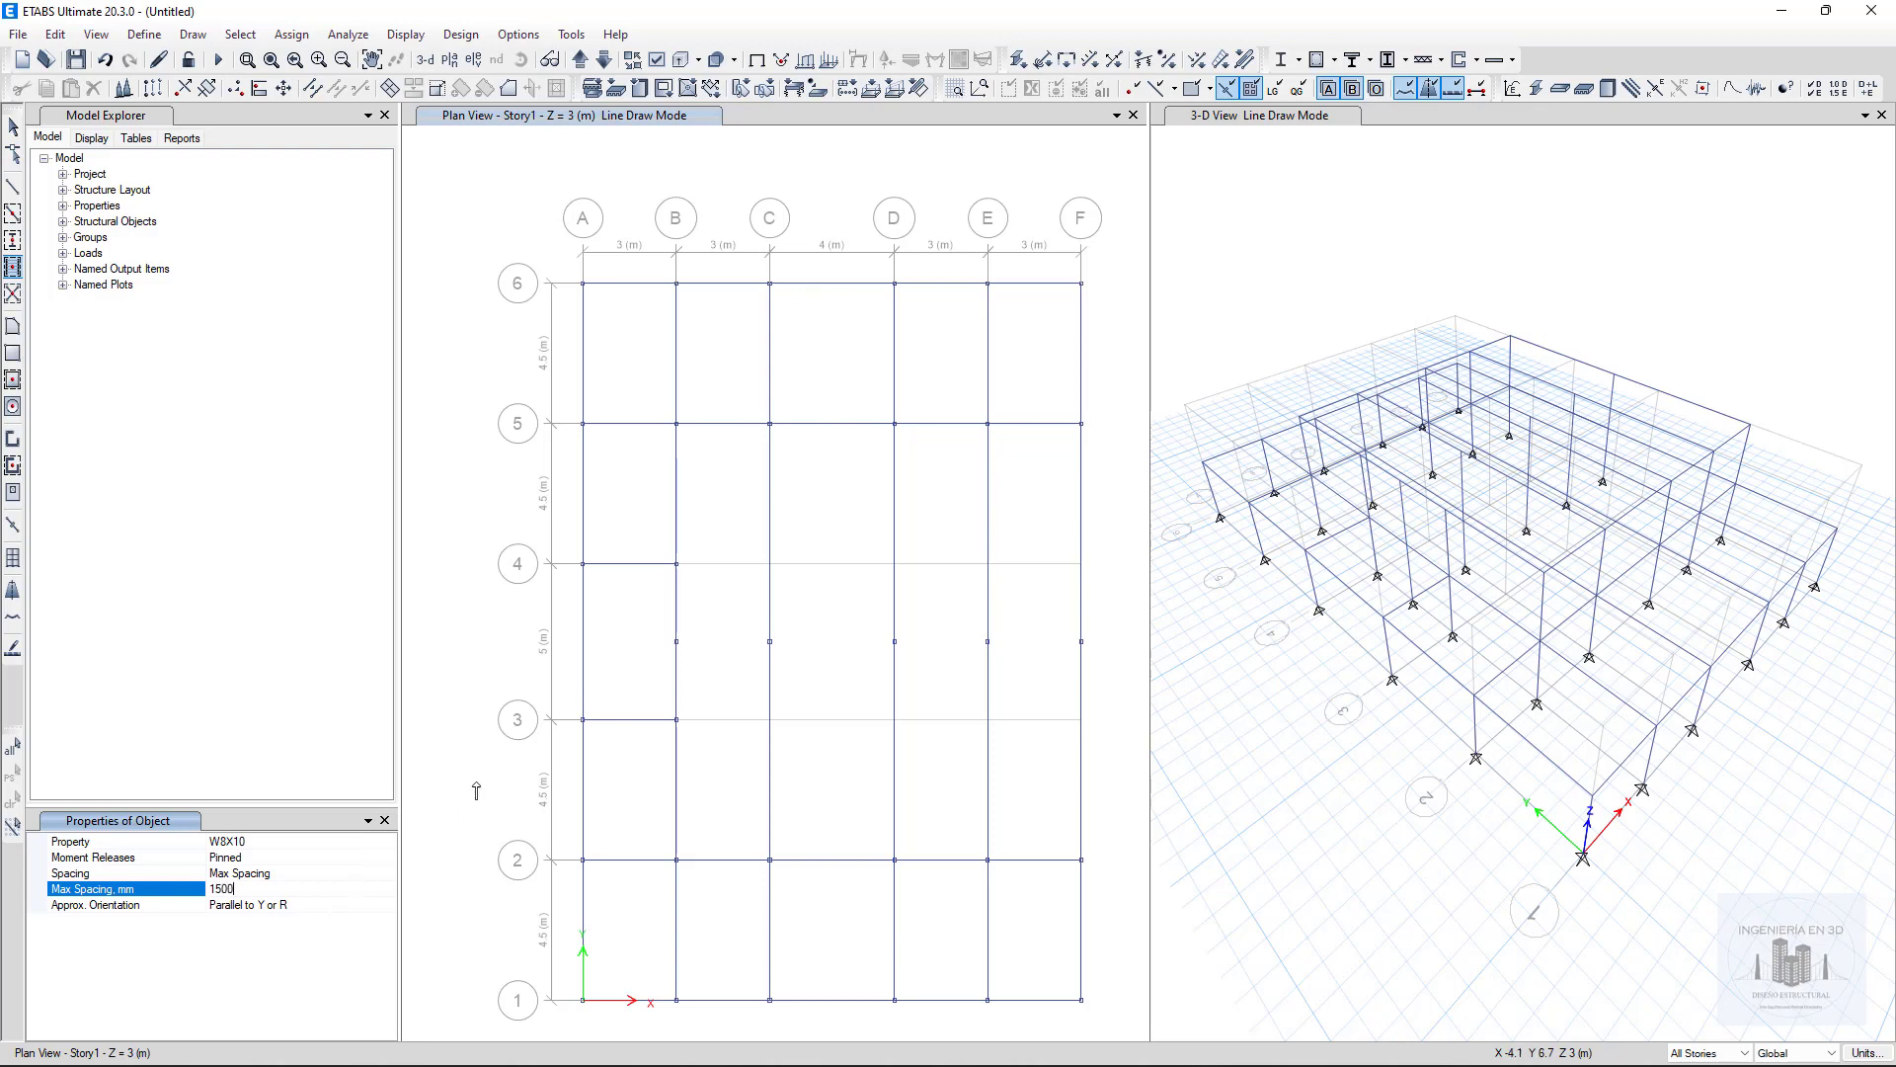
Step: Set the W8X10 secondary beams parallel to X or T and place them in the B-C bays between grids 2 and 5
click(341, 906)
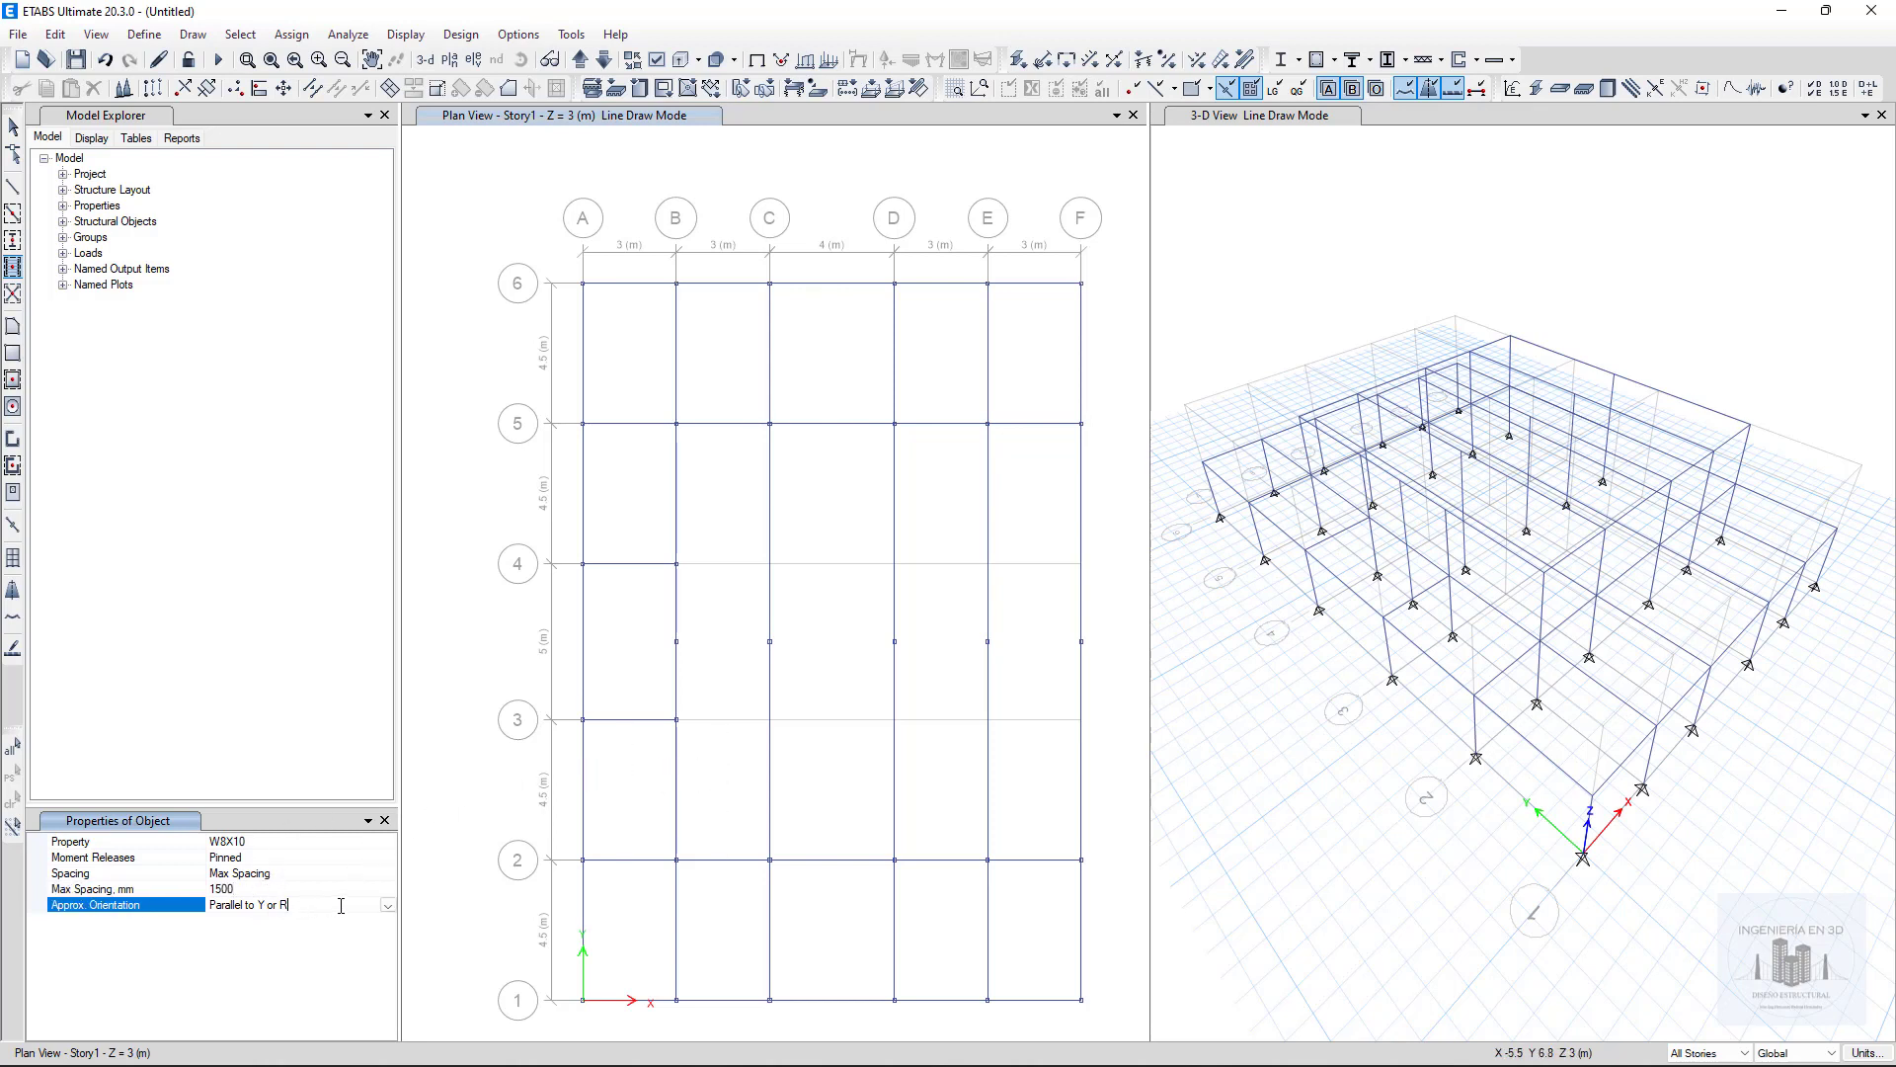
click(387, 905)
click(285, 933)
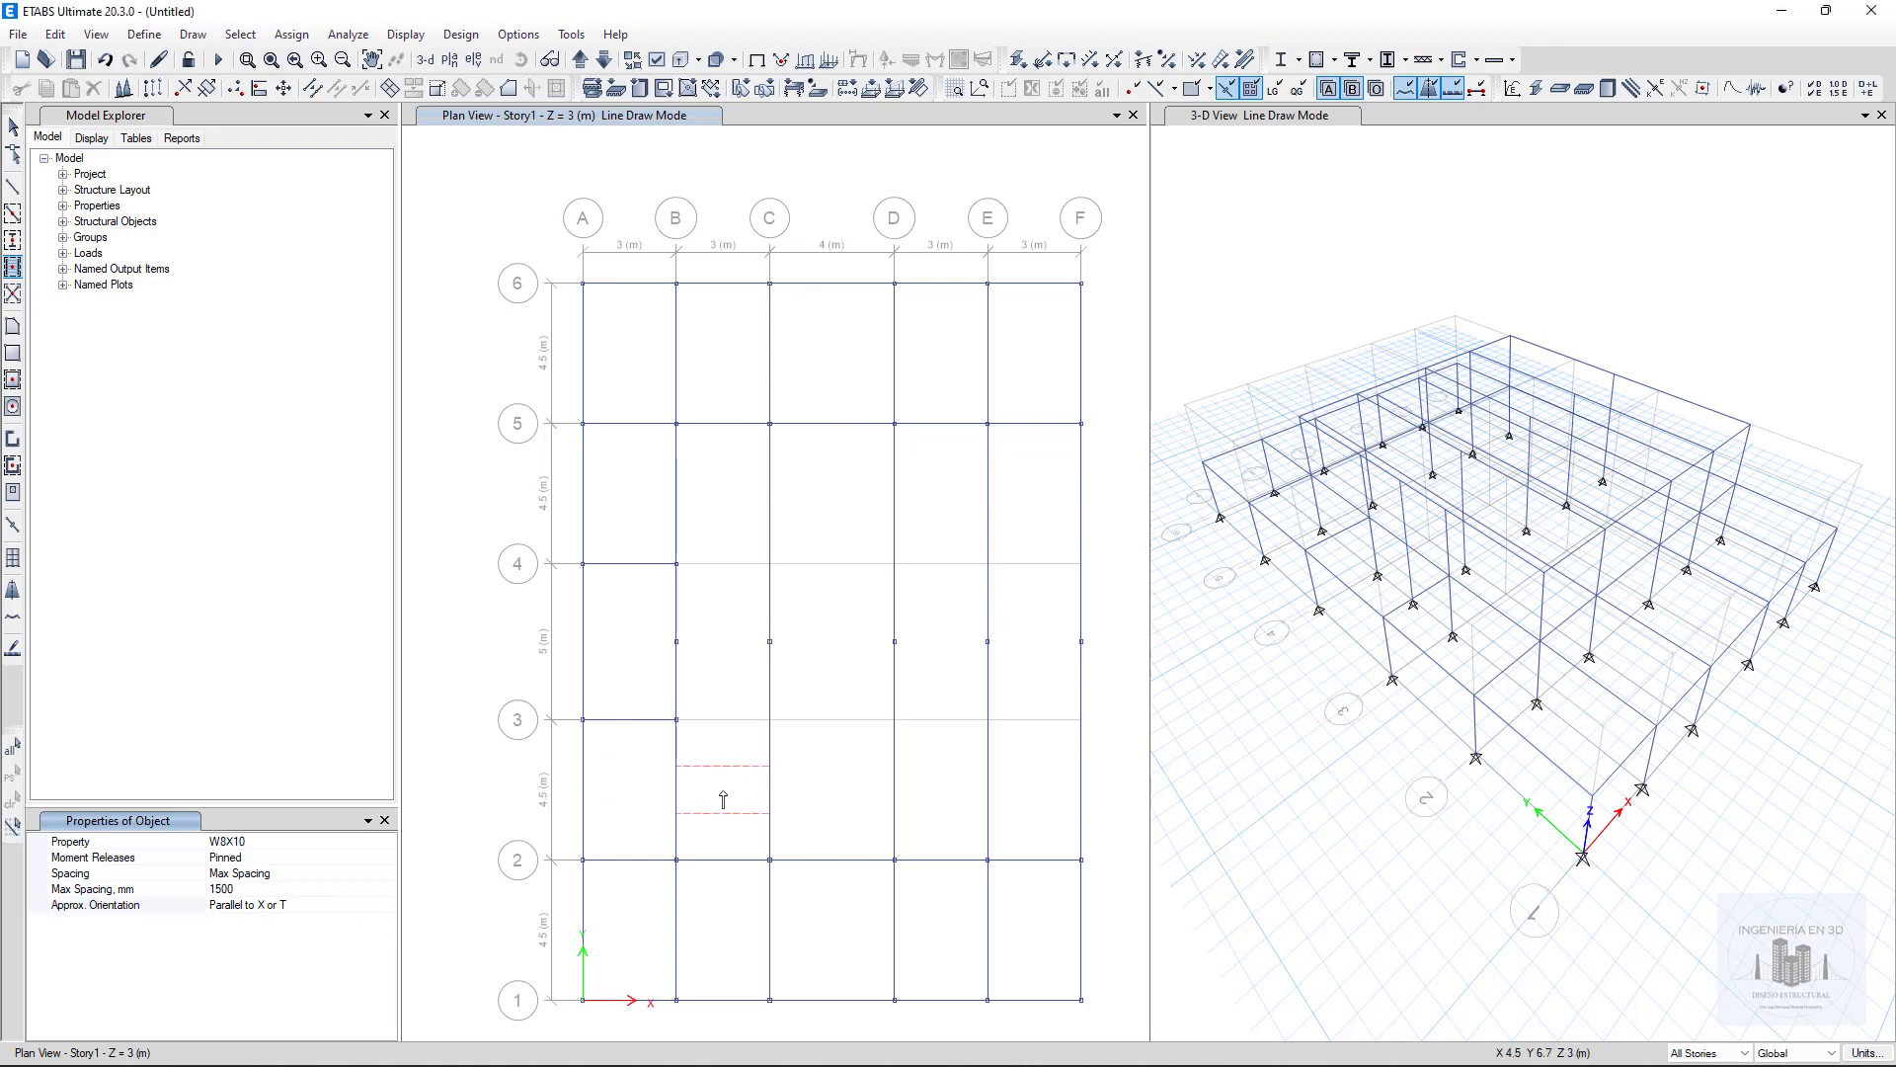
click(725, 793)
click(753, 593)
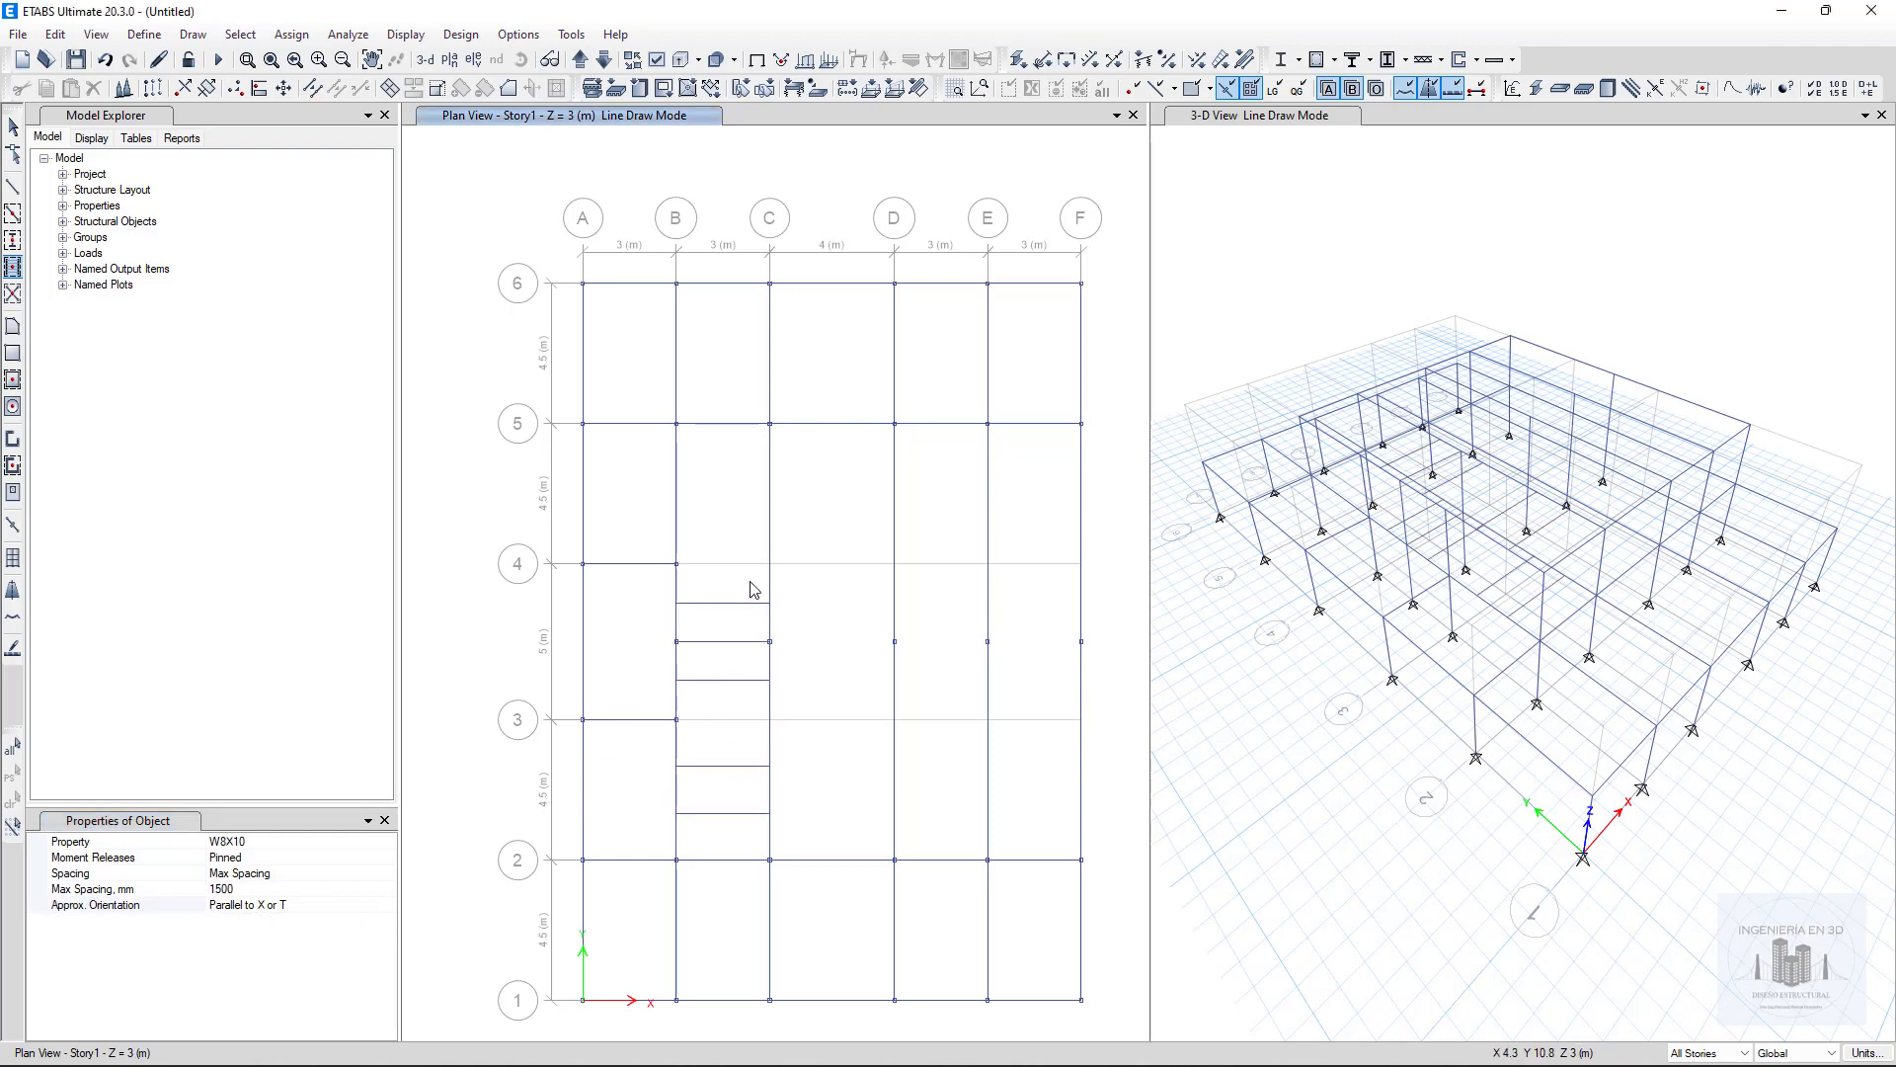
click(736, 498)
Step: Add the same secondary beams to all remaining bays between grids C and F, from grid 2 to grid 5
click(824, 512)
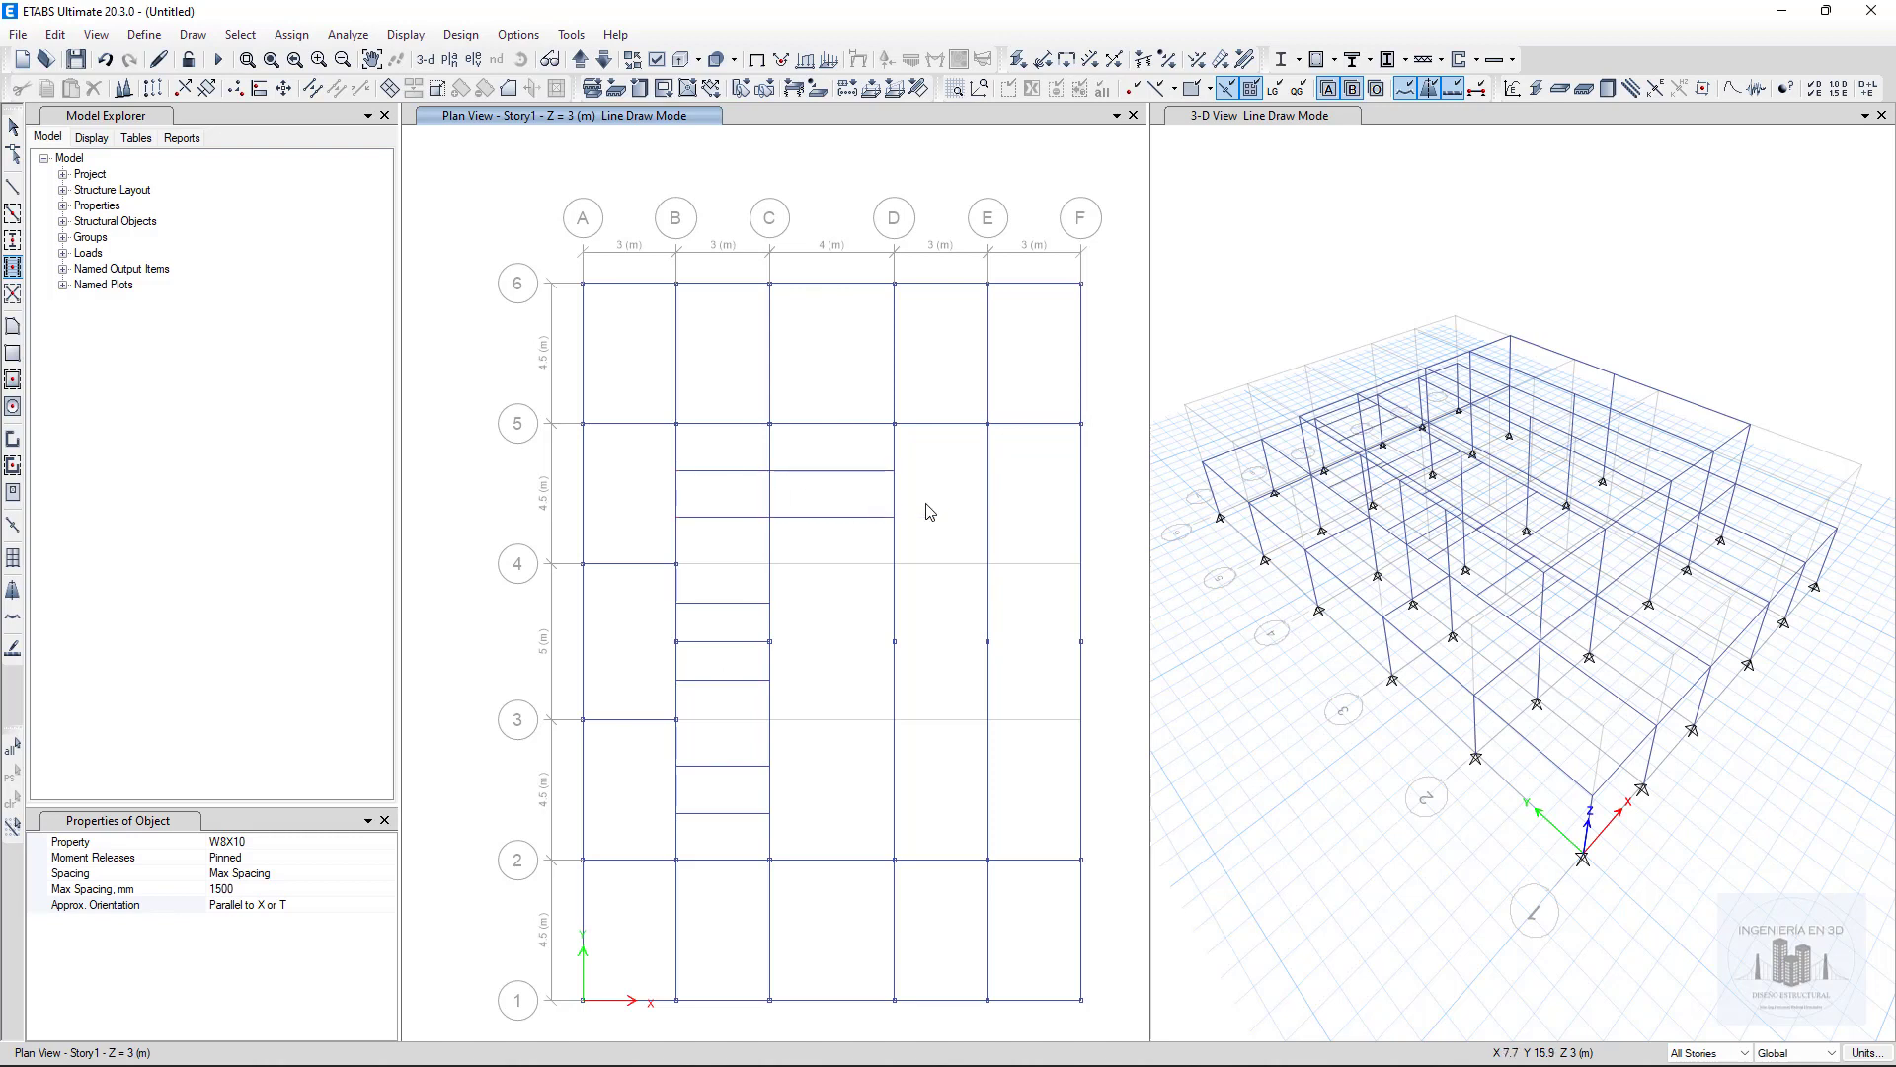
click(936, 507)
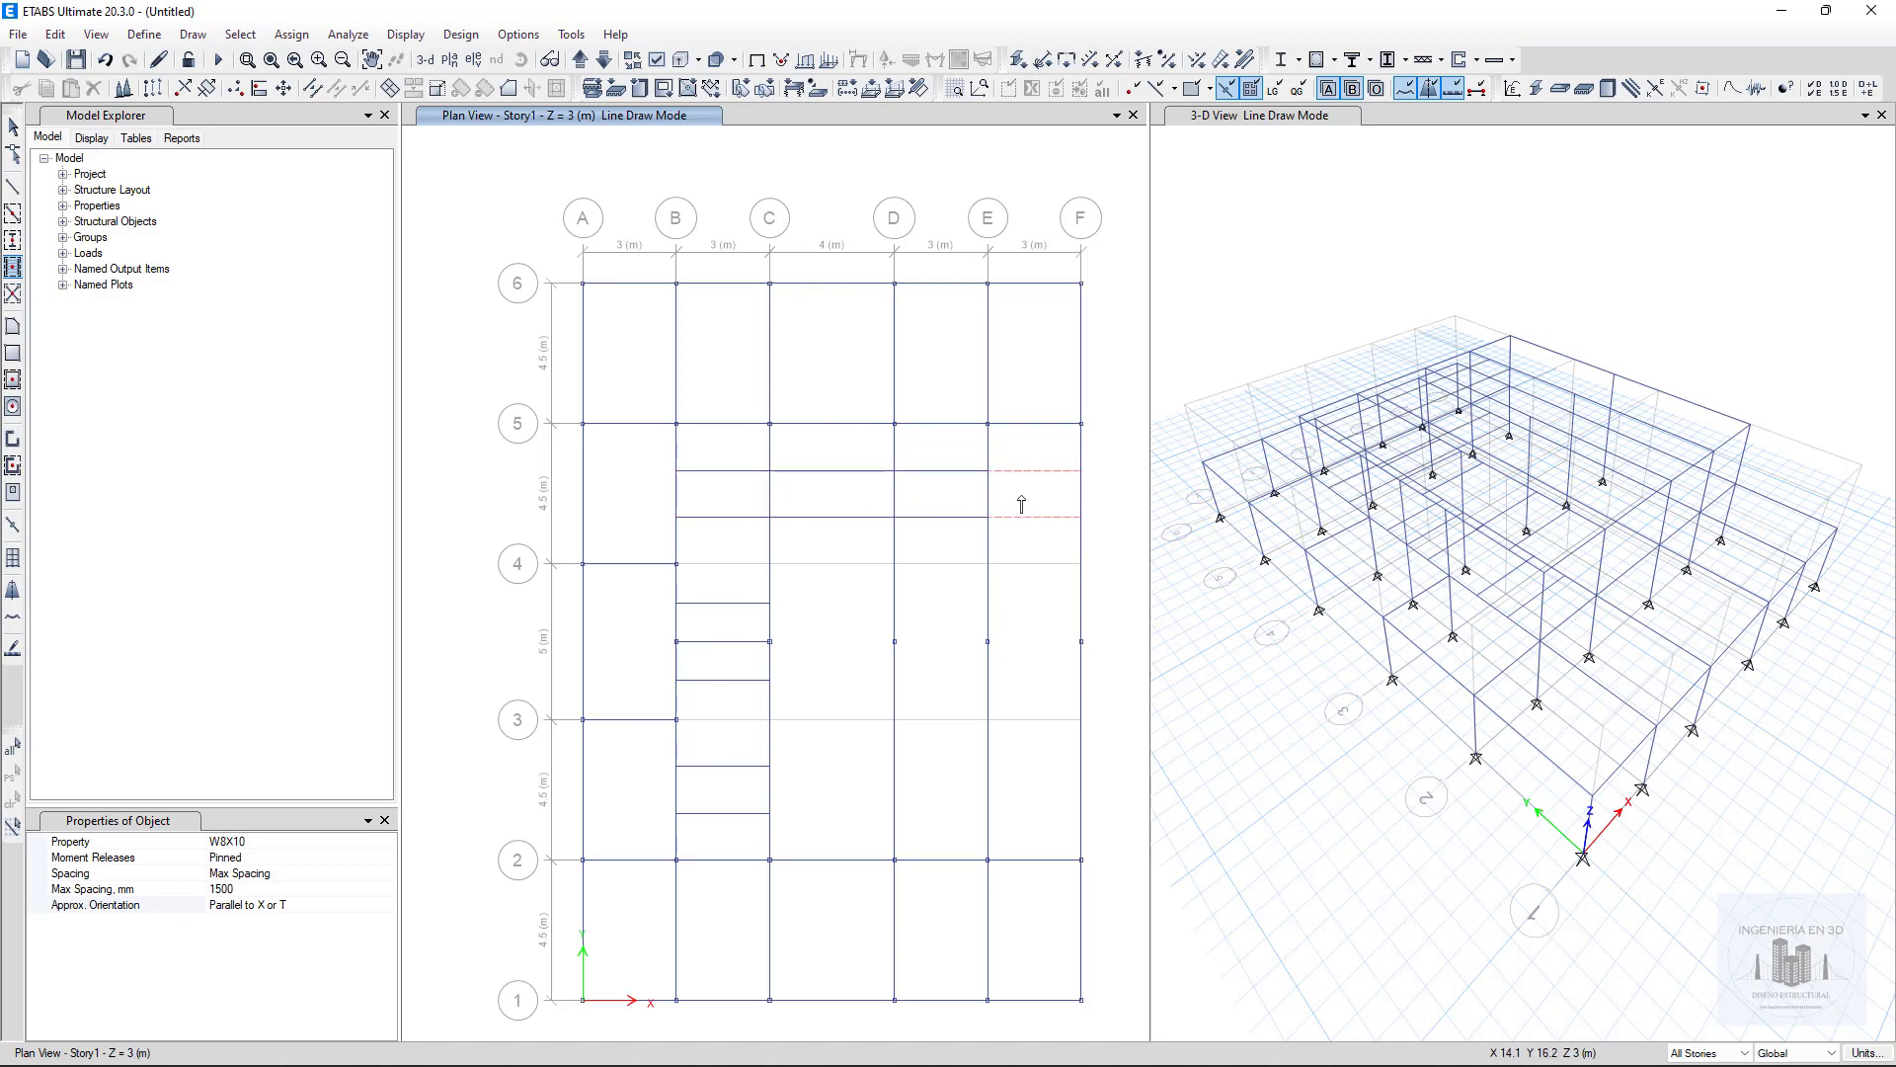
click(1022, 504)
click(1032, 637)
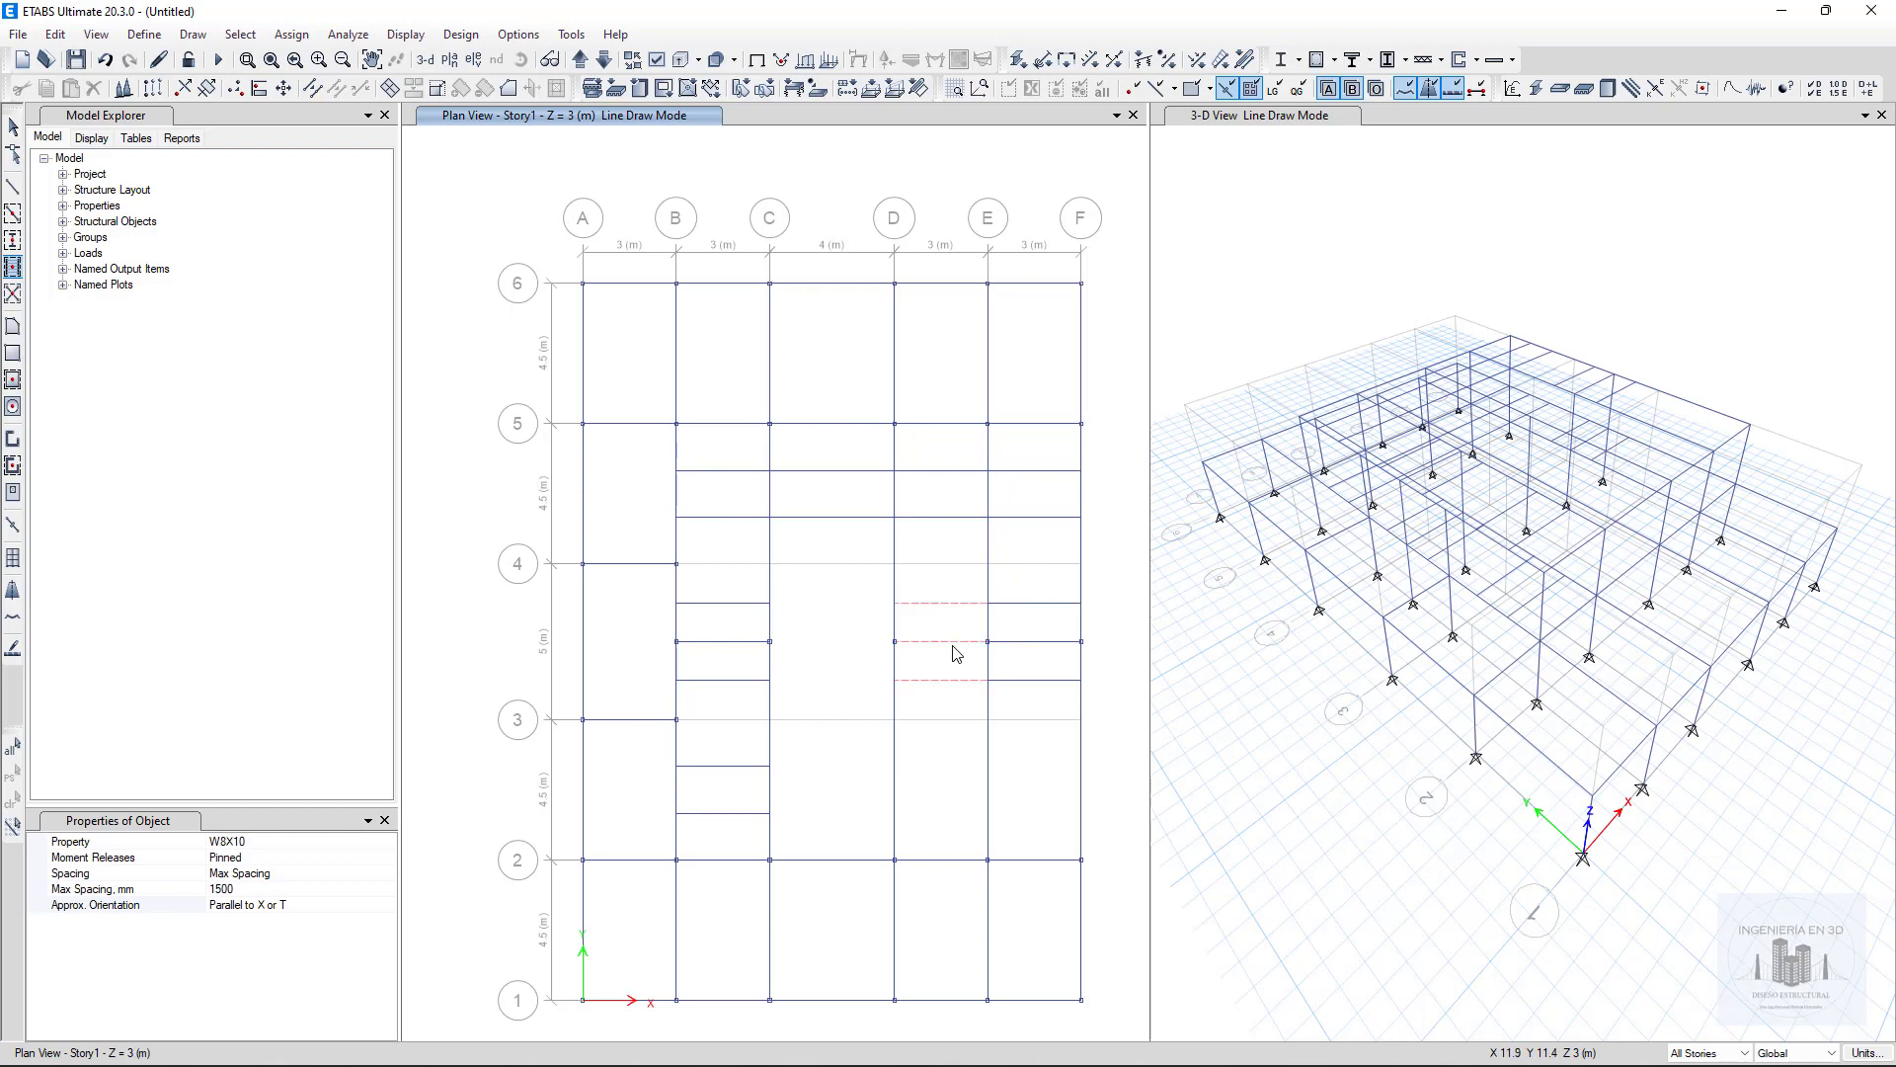
click(955, 653)
click(848, 663)
click(814, 812)
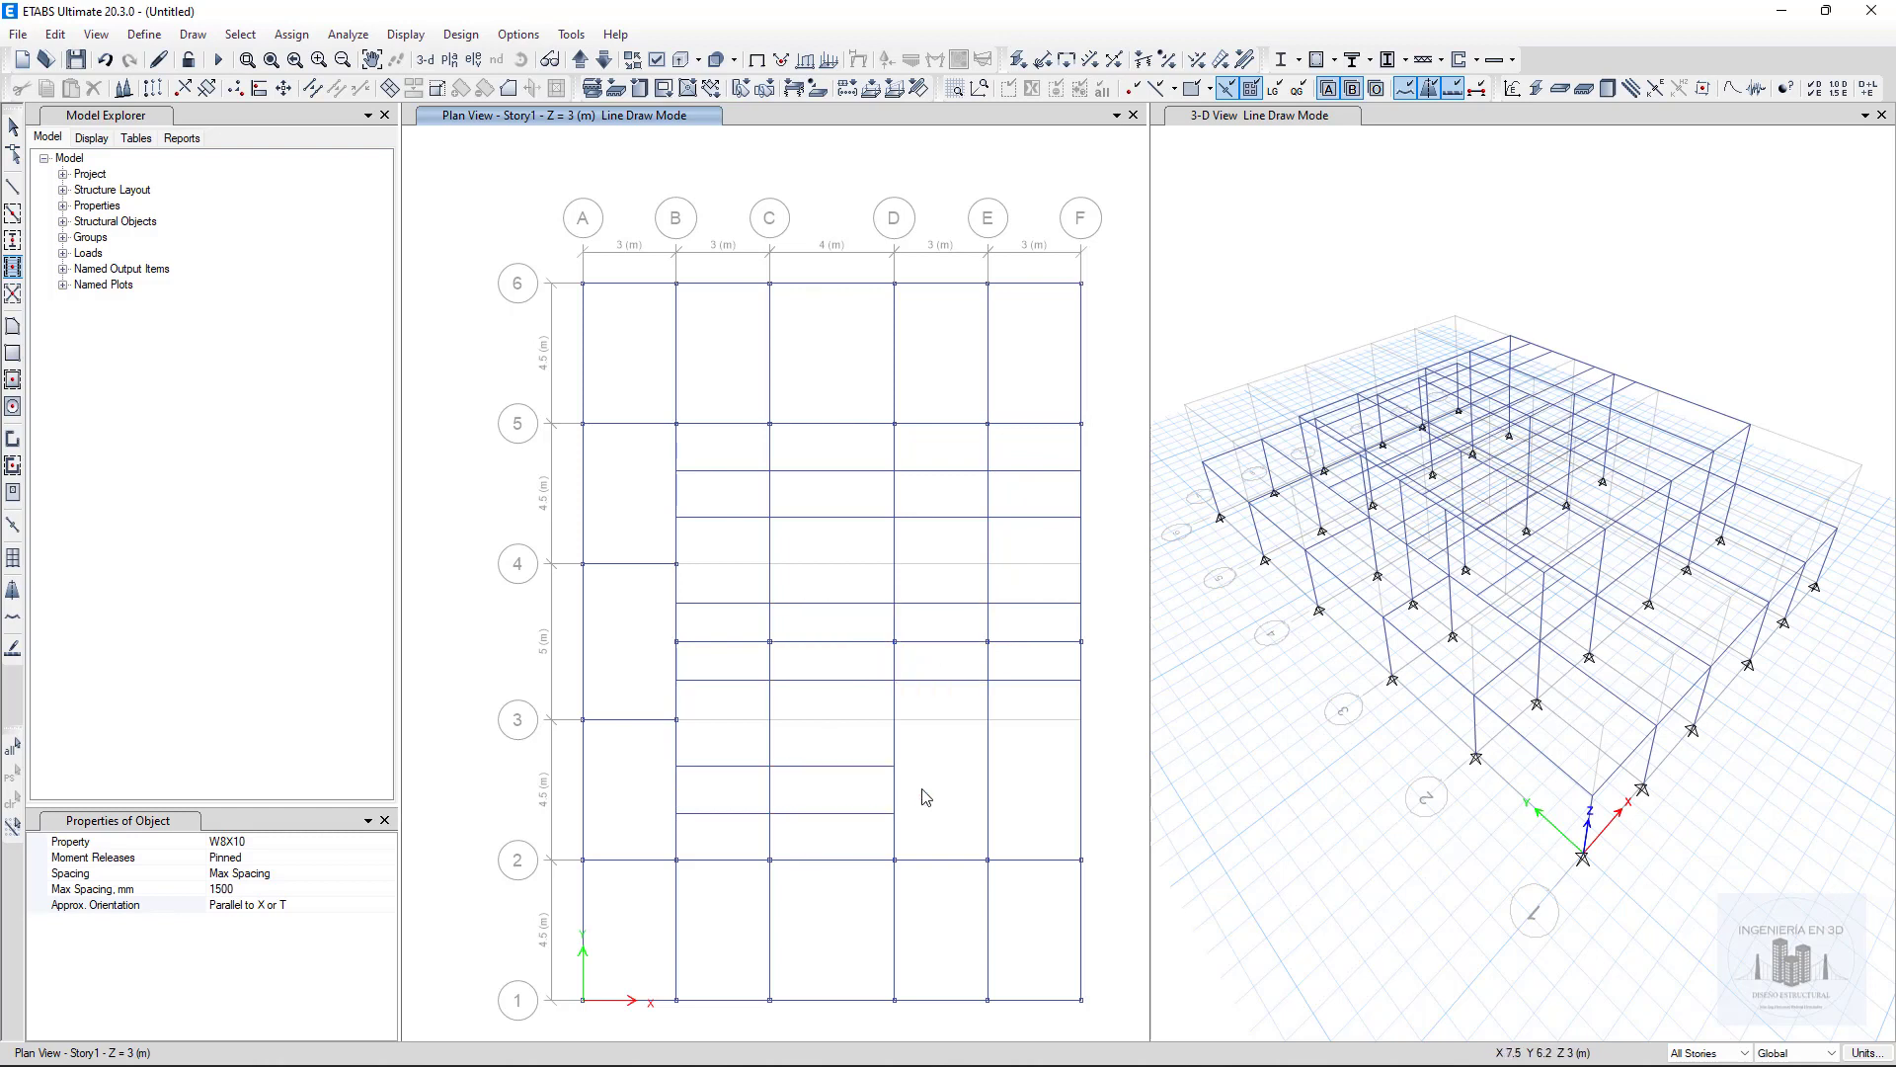
click(926, 795)
click(1029, 795)
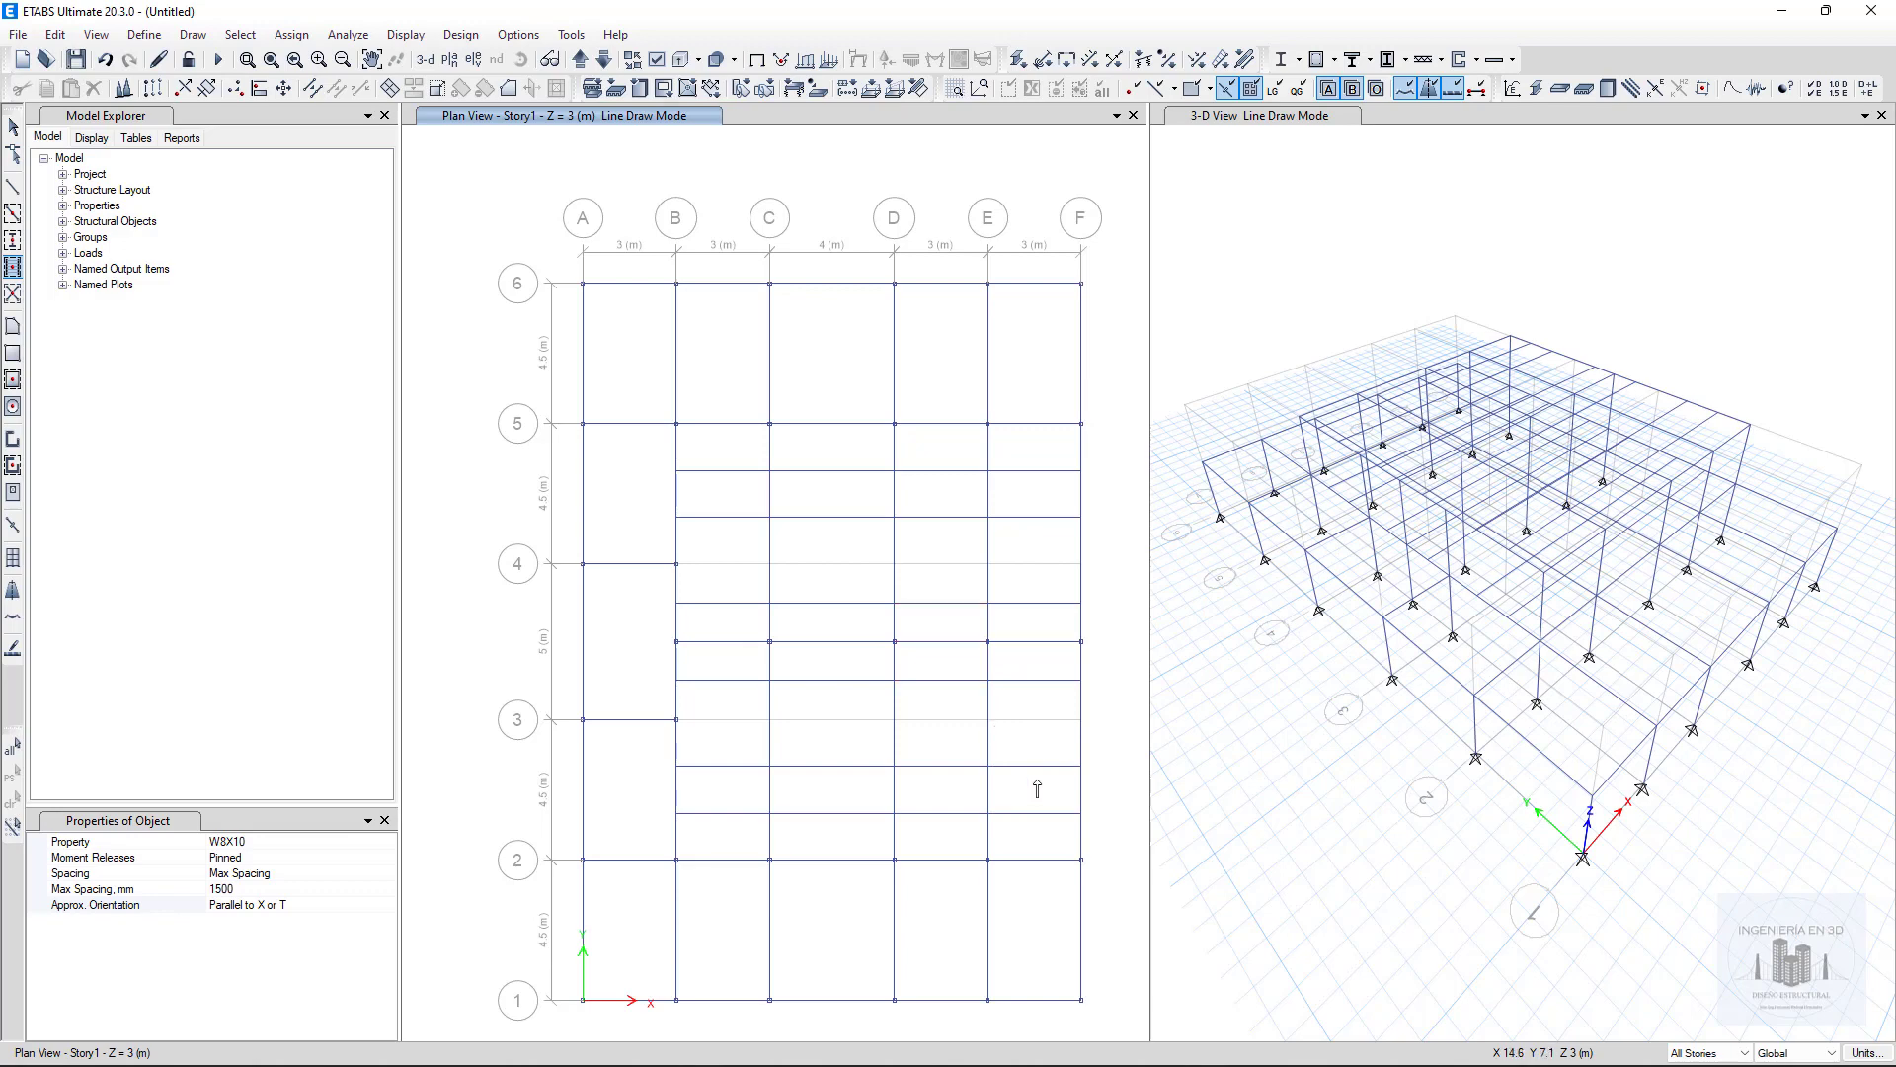
key(Escape)
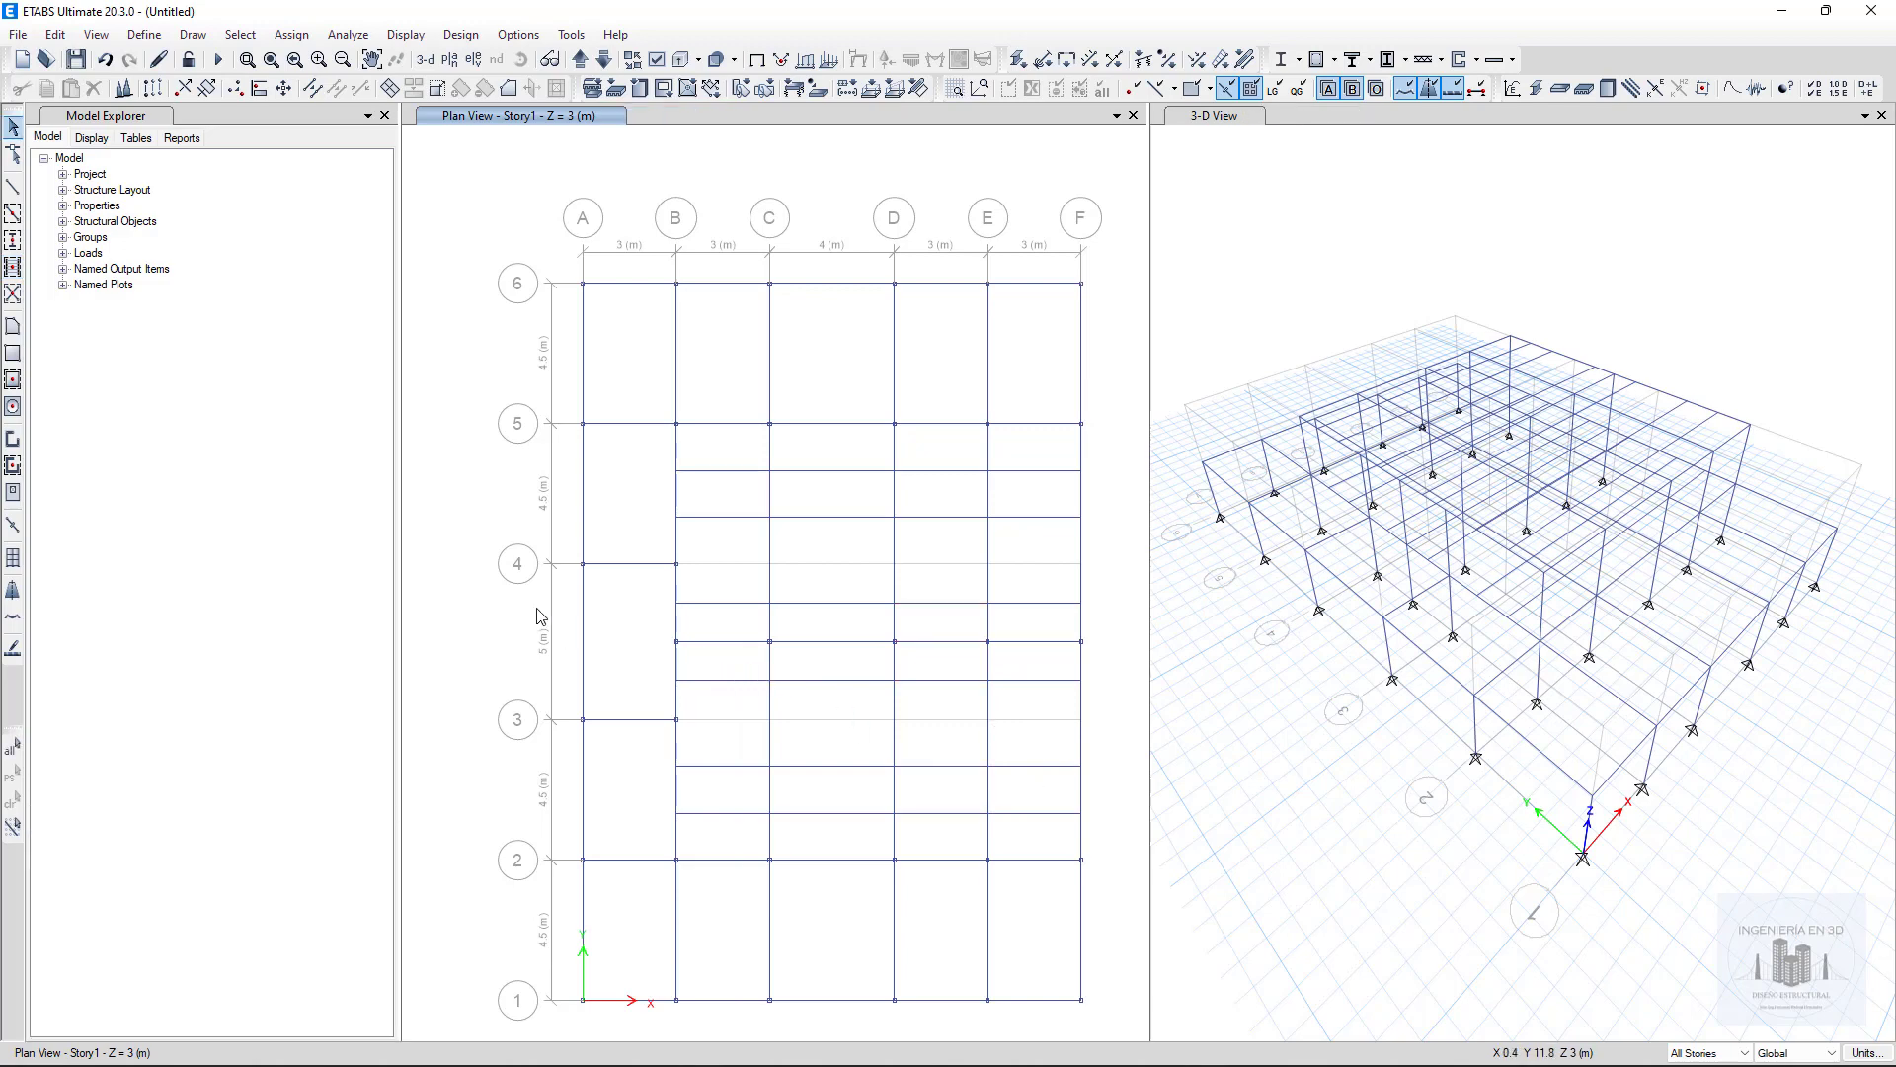
Step: Draw W8X10 frame beams with pinned moment releases along grids 4 and 3, from grid B to grid F
click(13, 213)
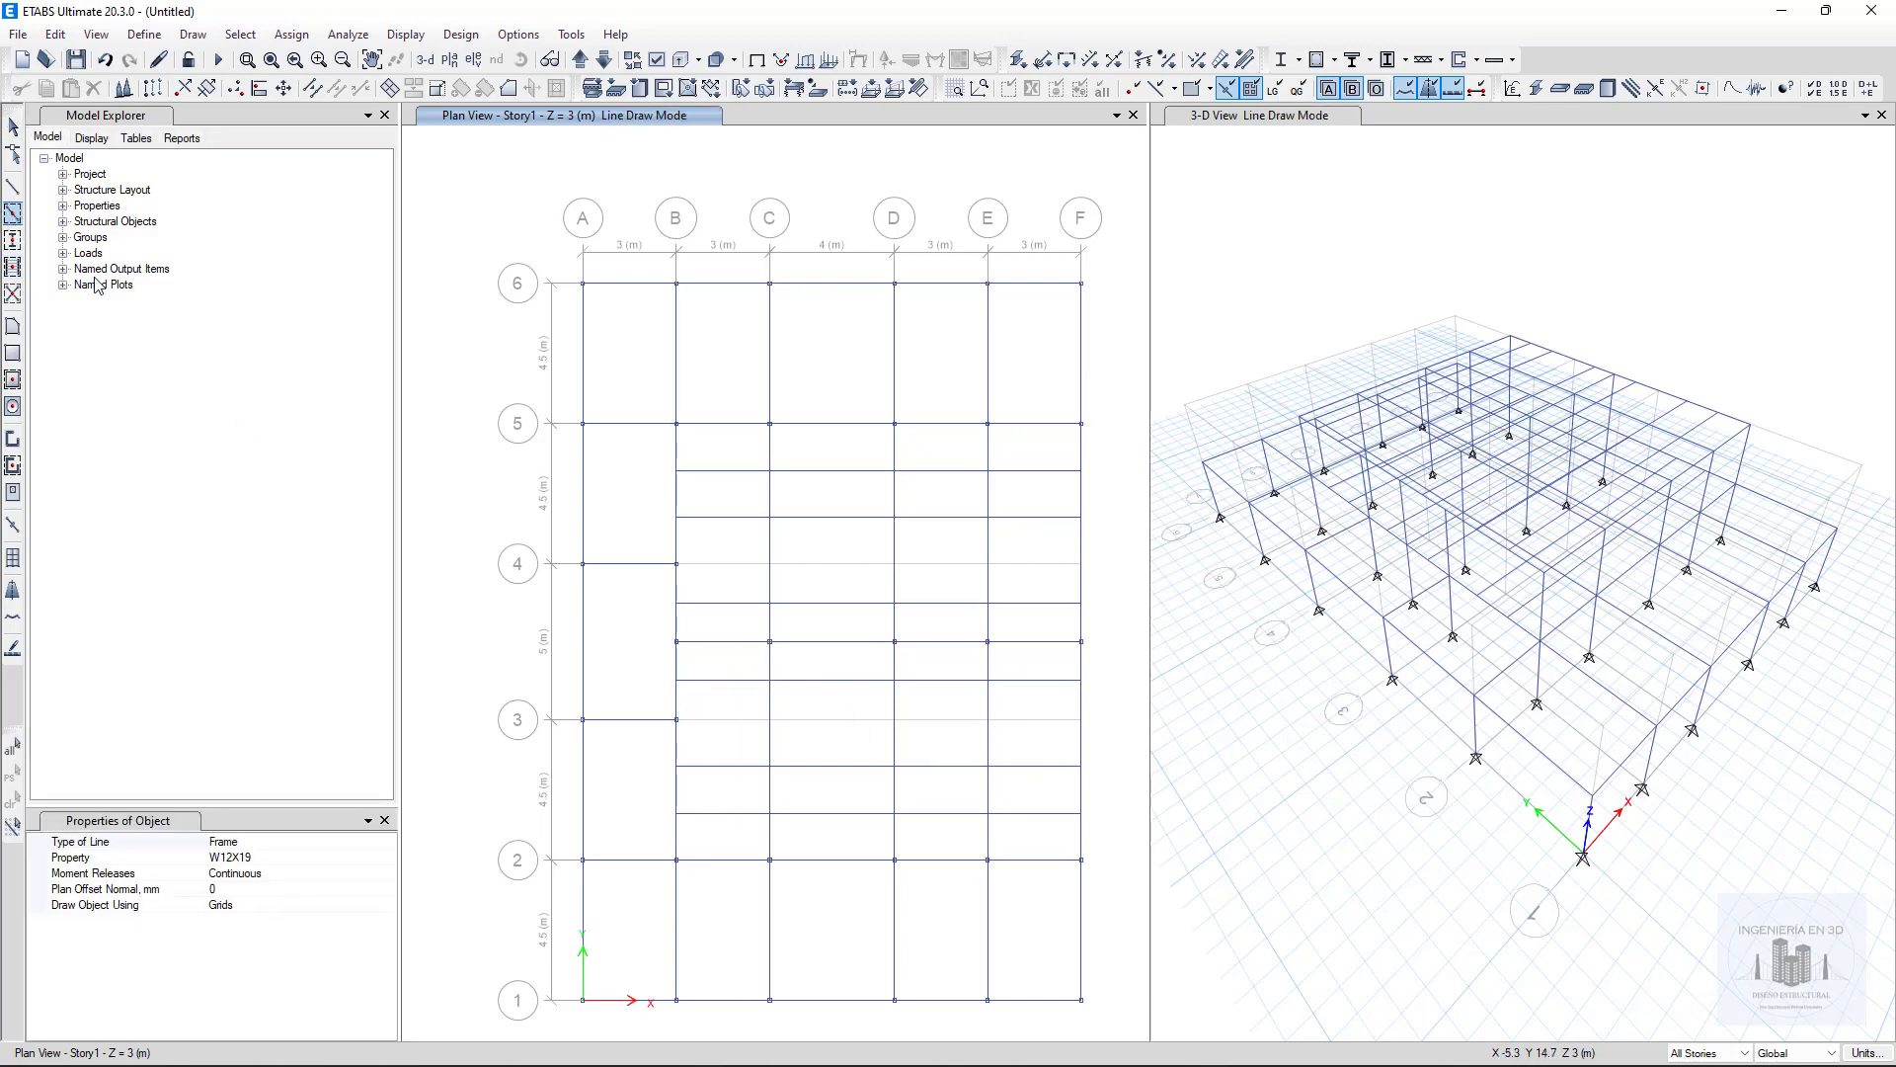
click(388, 858)
scroll(316, 902, up, 3)
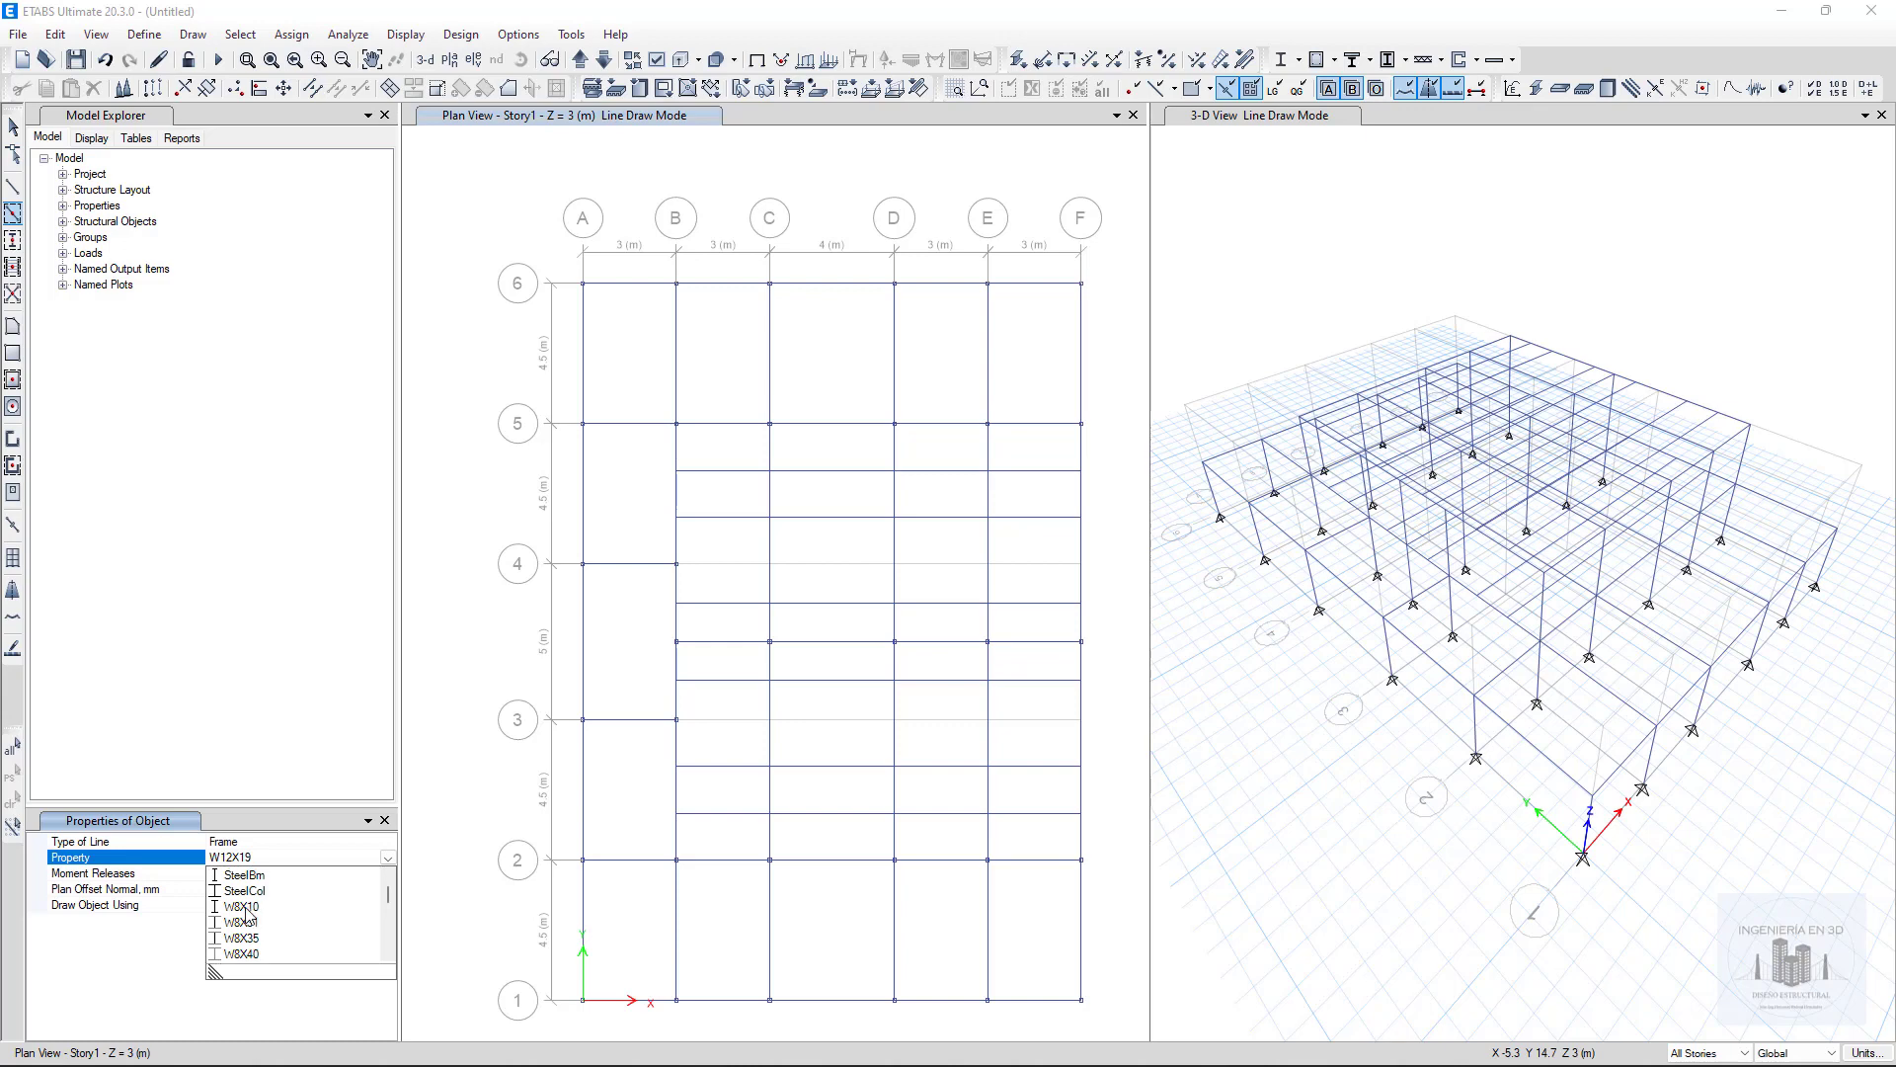
click(267, 903)
click(358, 877)
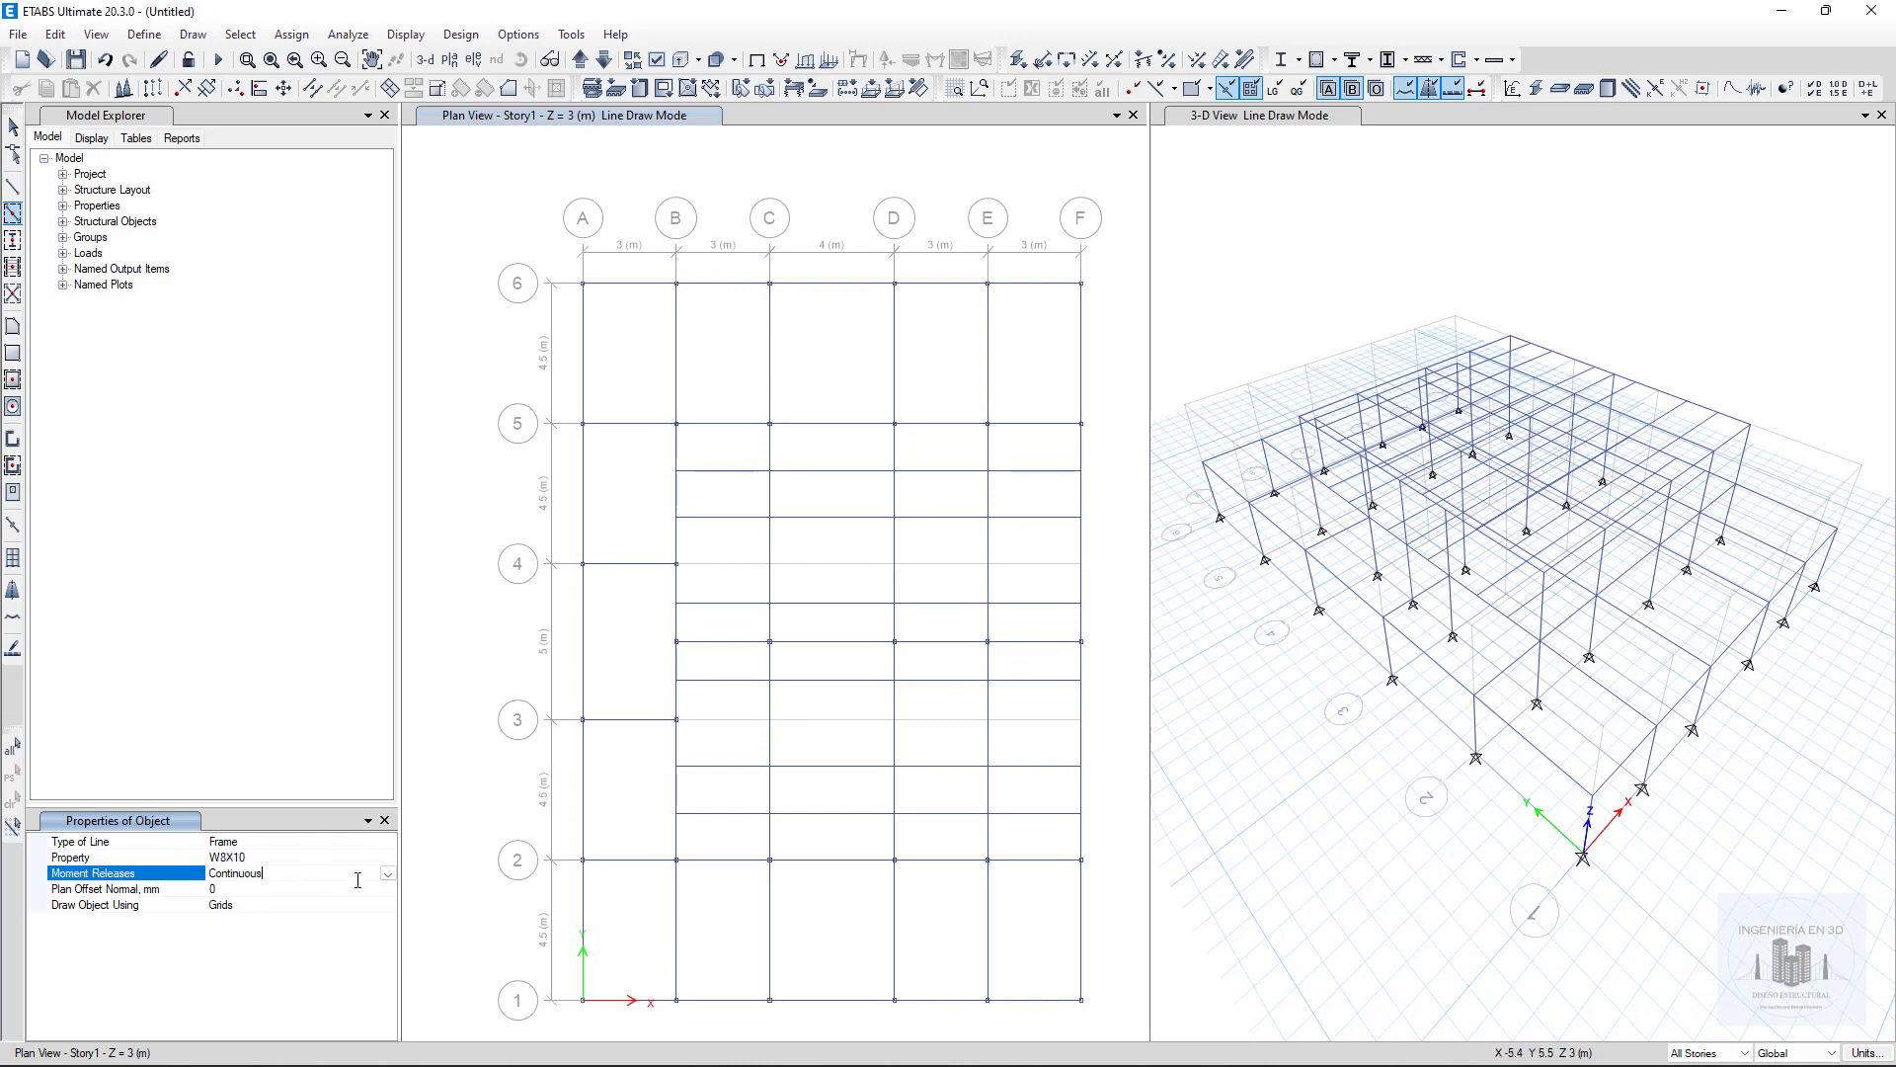
click(386, 876)
click(242, 904)
mouse_move(667, 550)
mouse_down()
mouse_move(871, 593)
mouse_move(1096, 595)
mouse_up()
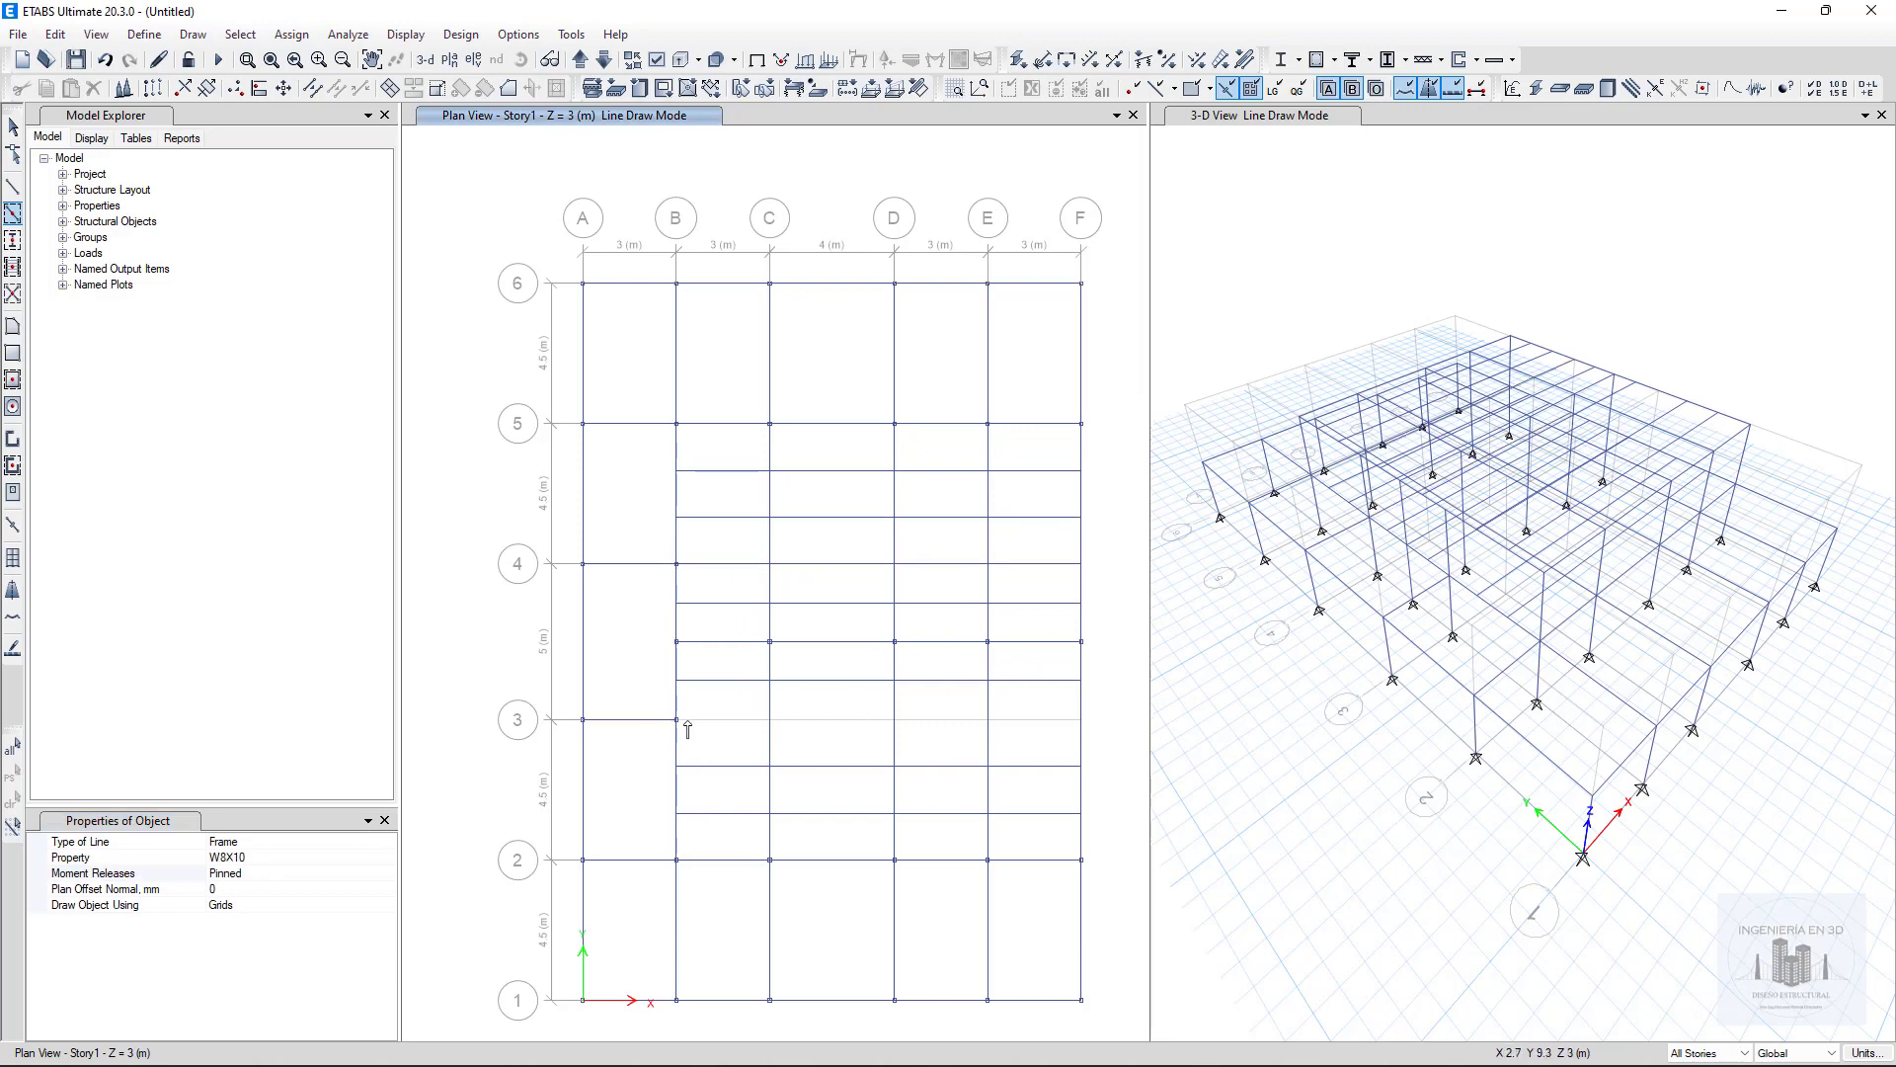
drag(664, 707, 1090, 746)
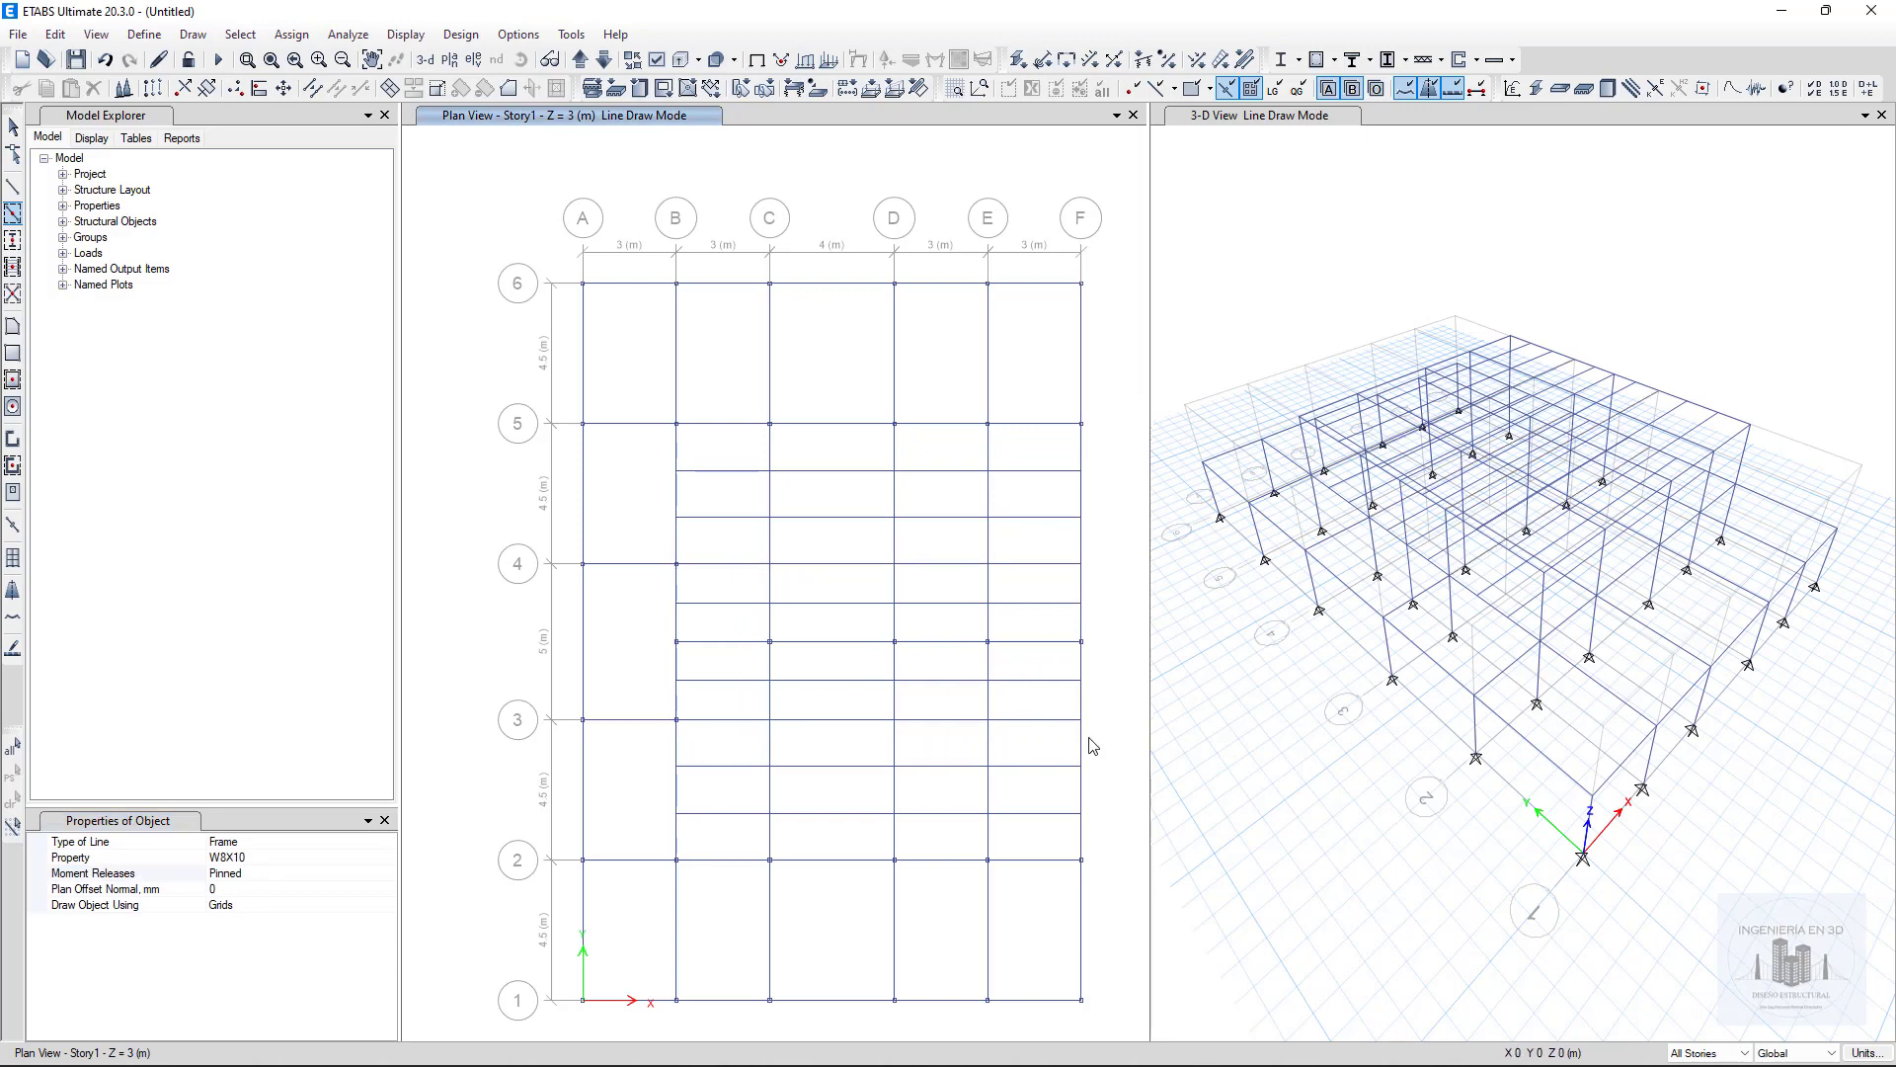
key(Escape)
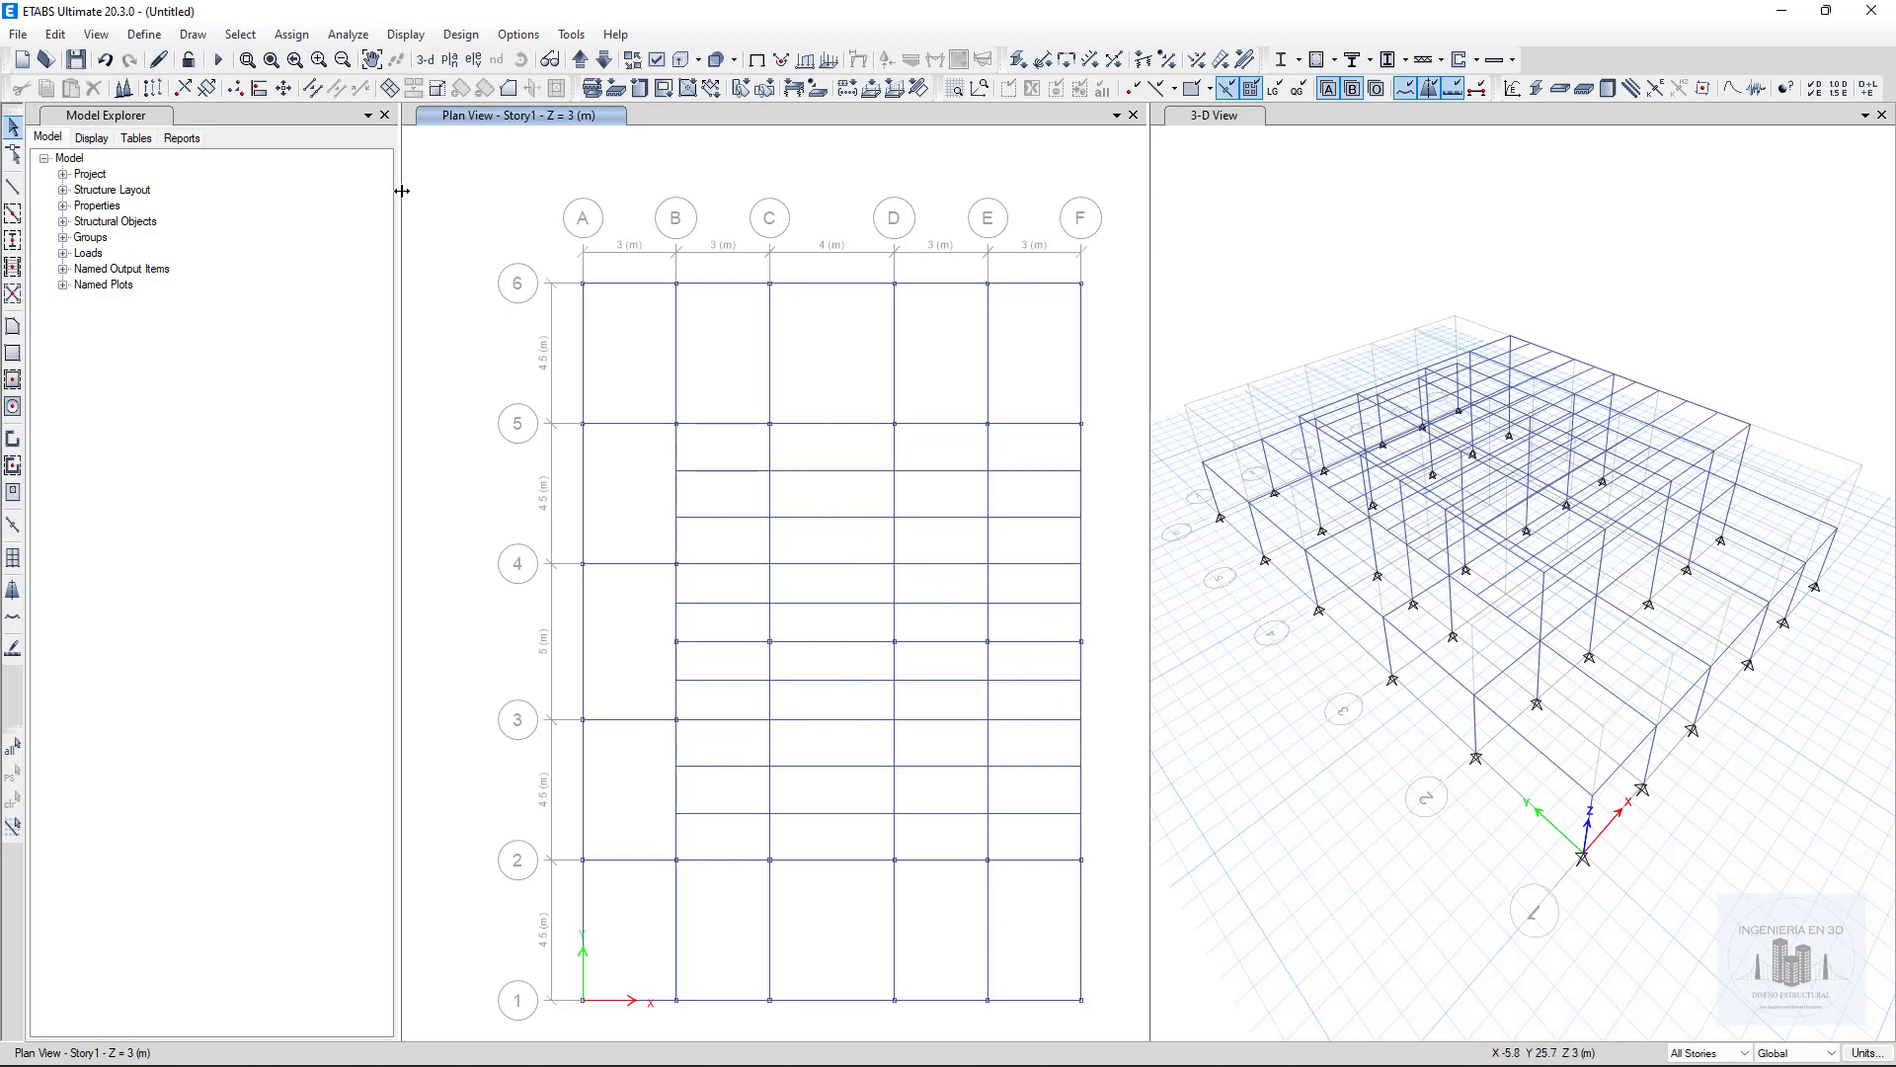
Step: Edit the Deck1 section, setting the slab depth to 70 mm and the rib depth to 50 mm
click(145, 34)
mouse_move(191, 91)
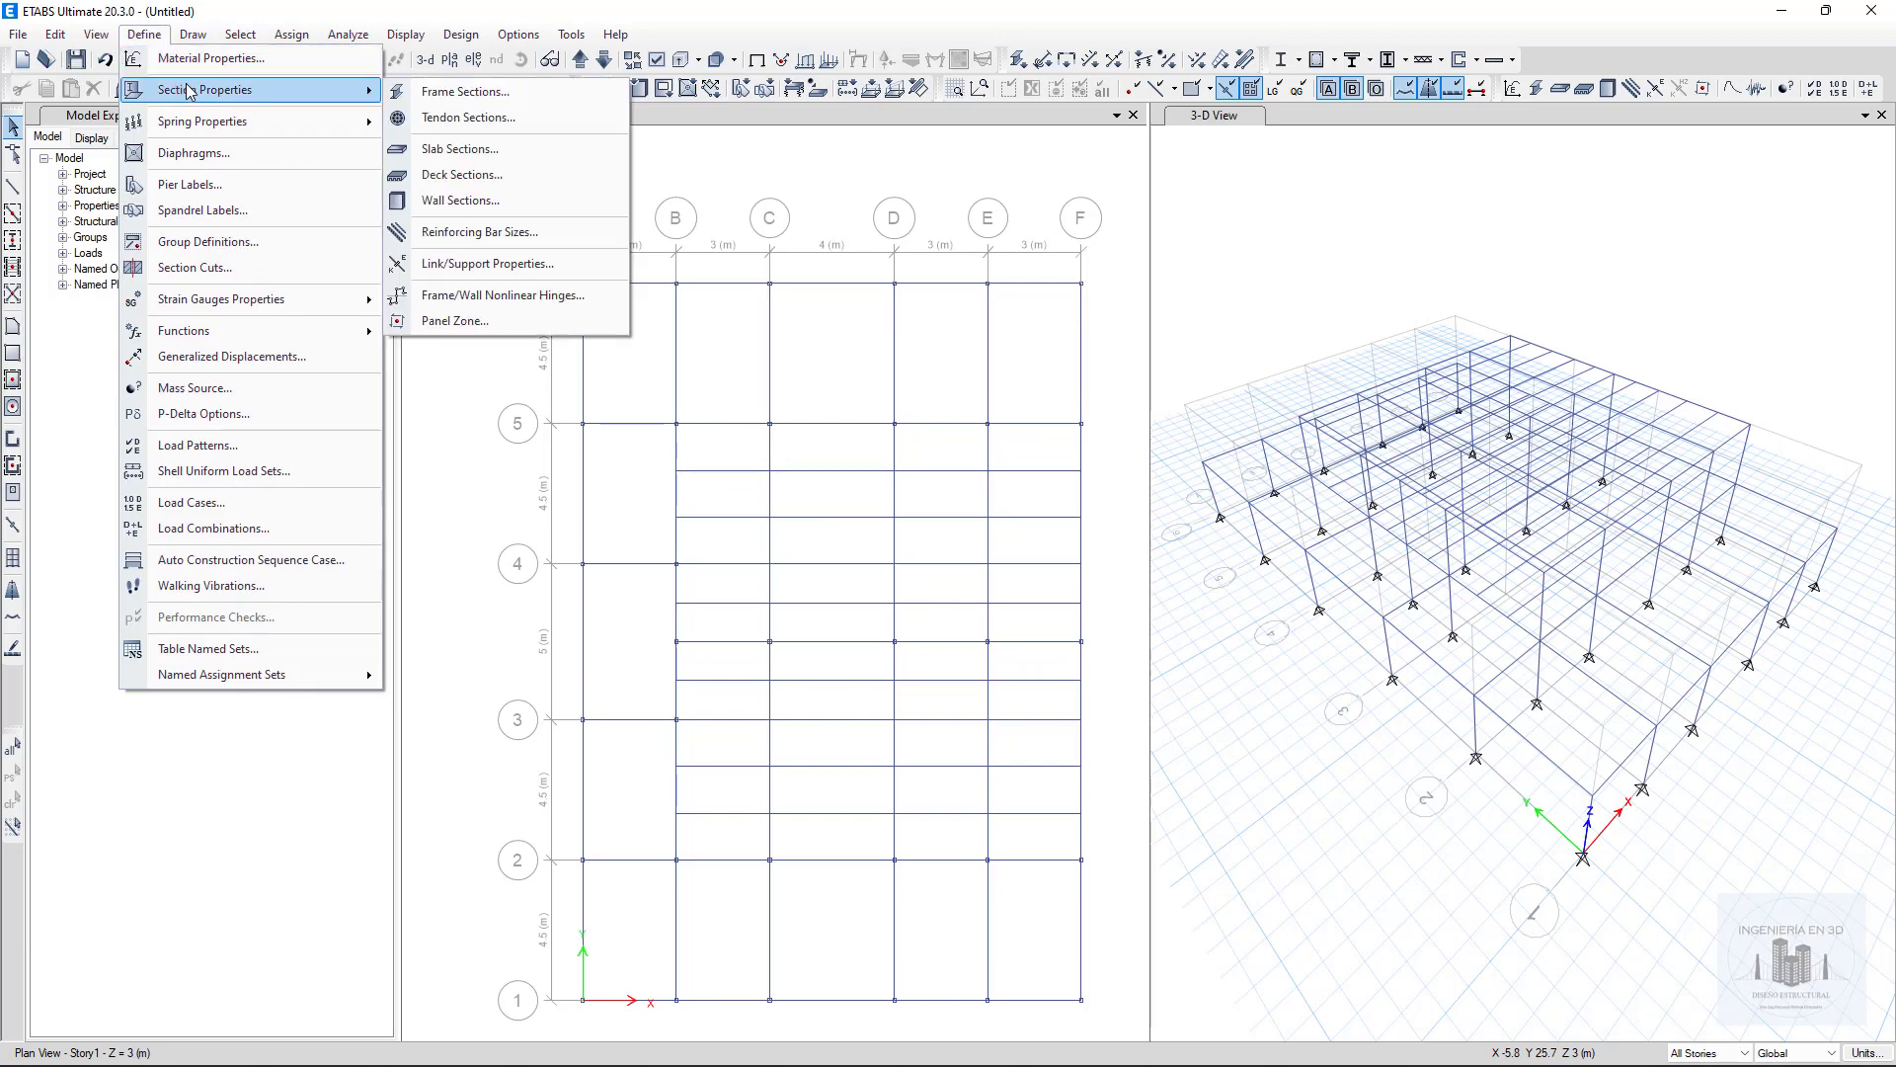
click(458, 176)
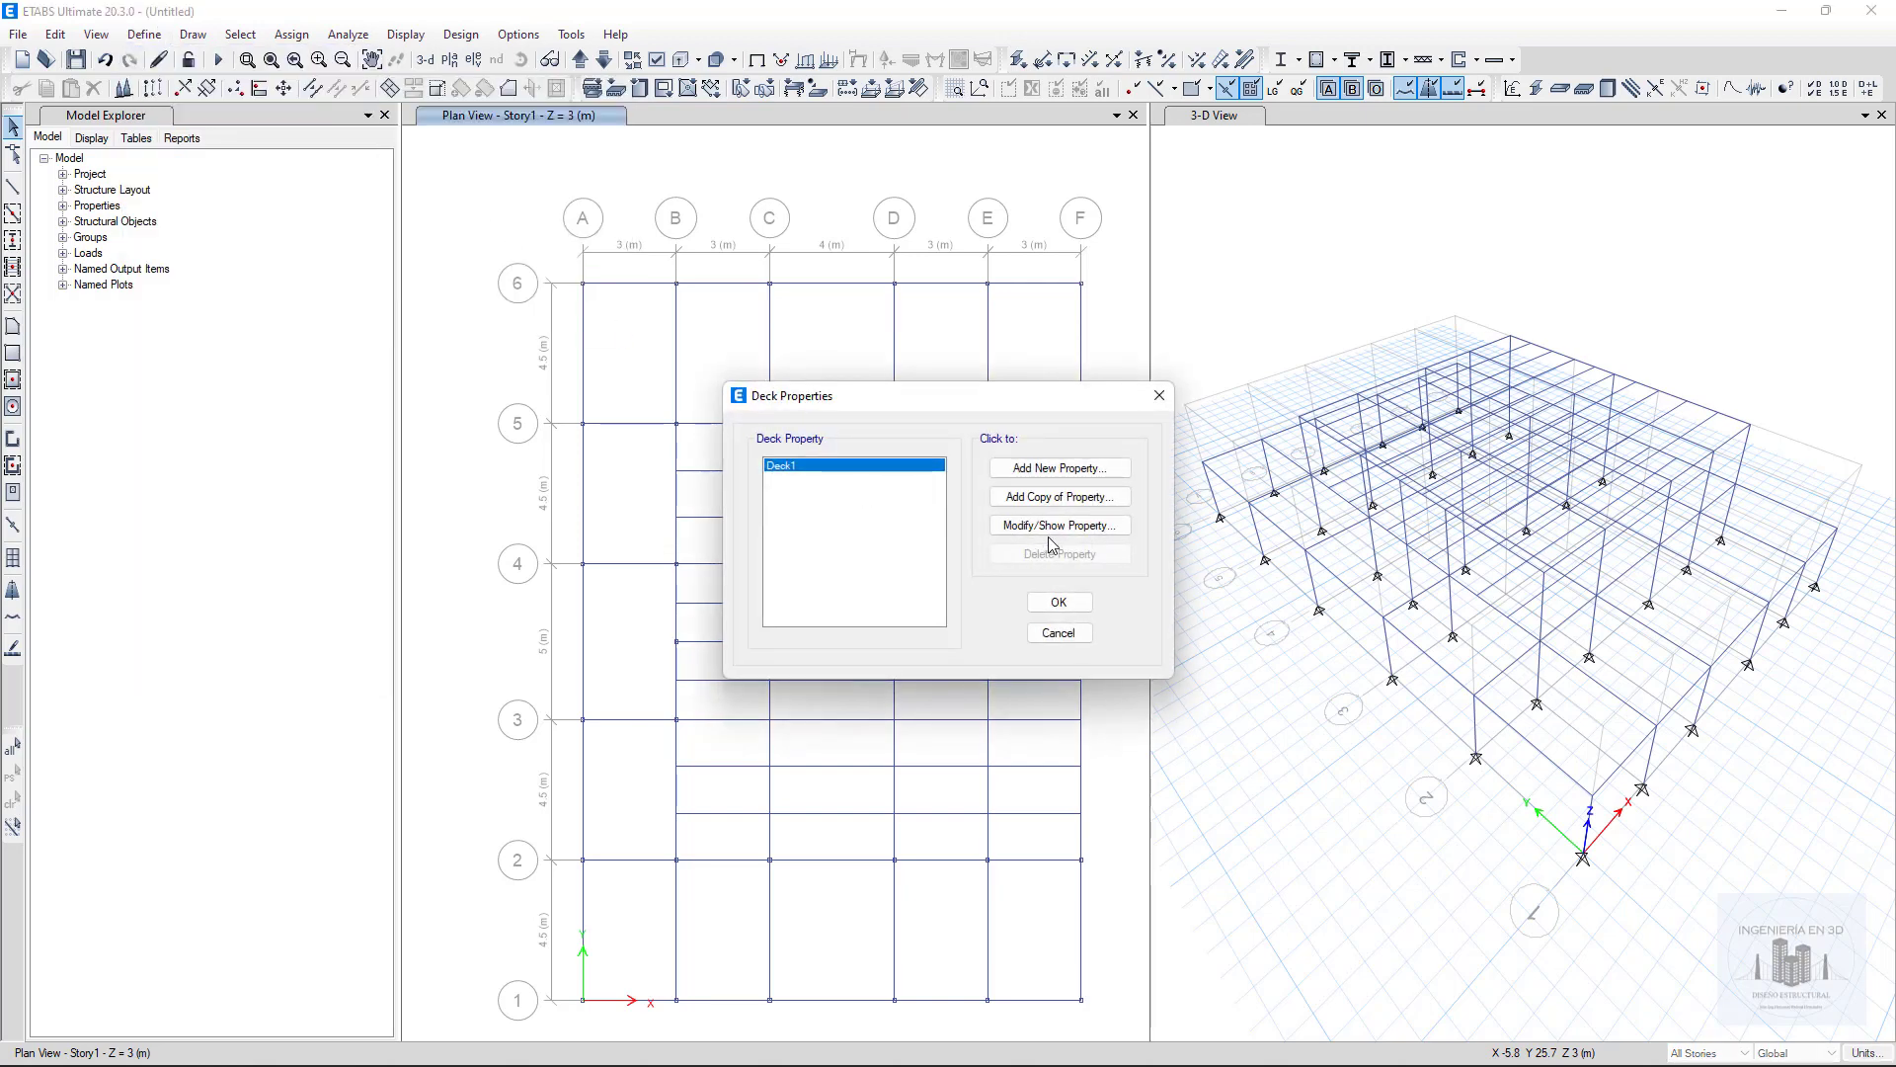
click(1021, 526)
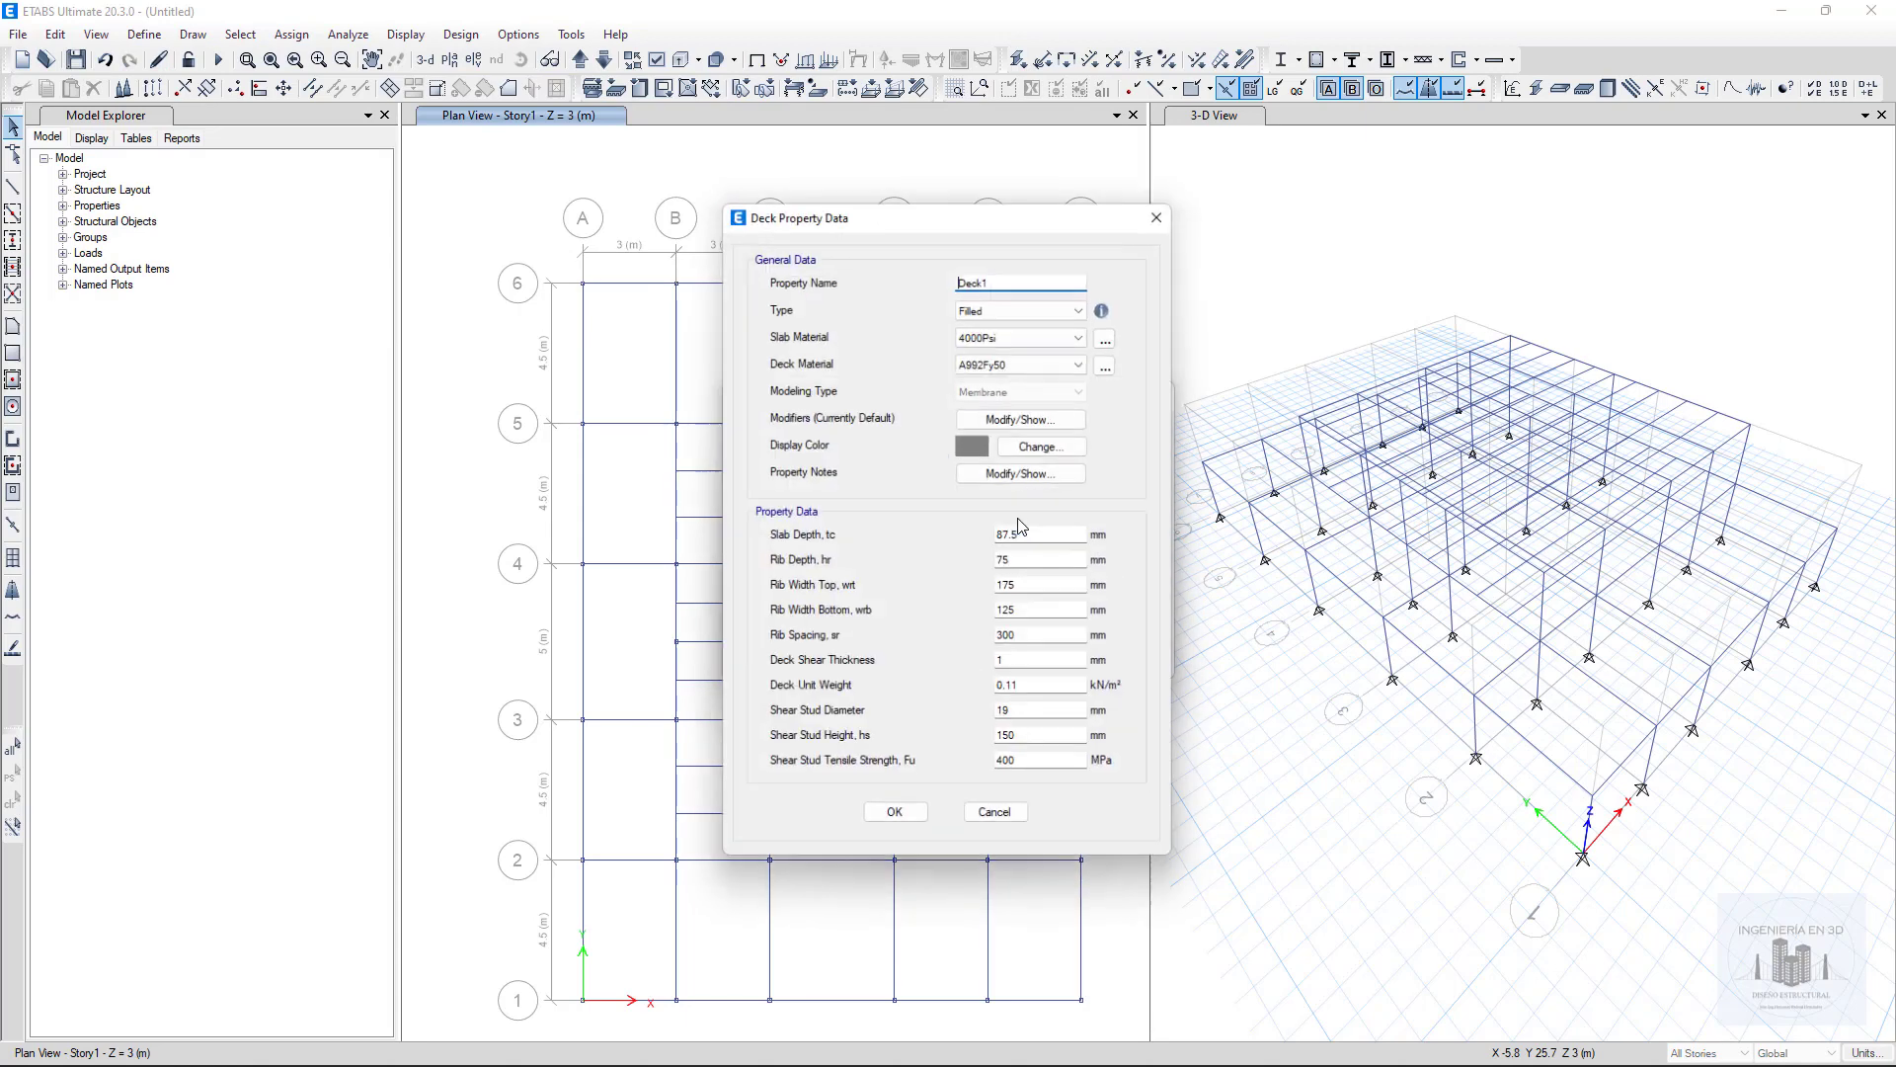
click(1040, 538)
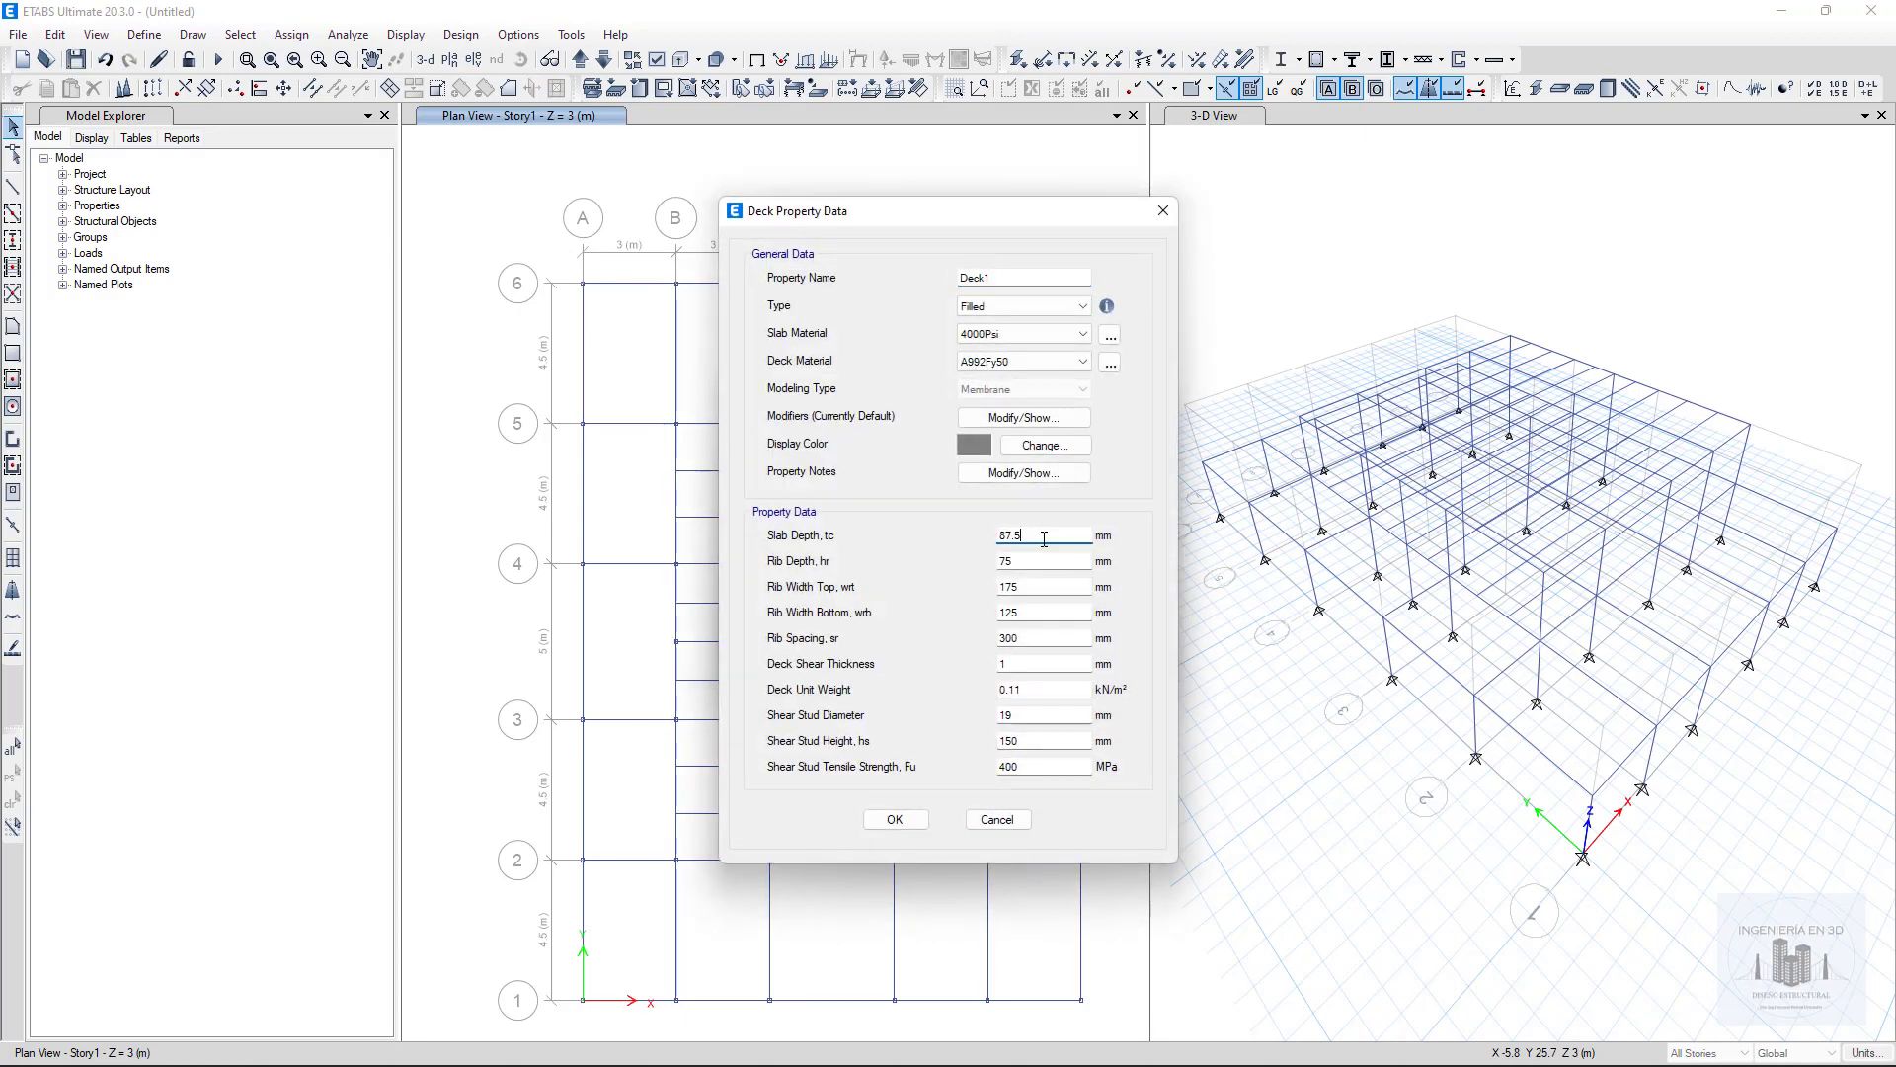
key(Tab)
drag(1035, 534, 987, 531)
text(70)
Step: Set Deck1's top rib width to 150 mm and edit its bottom rib width
mouse_move(1107, 307)
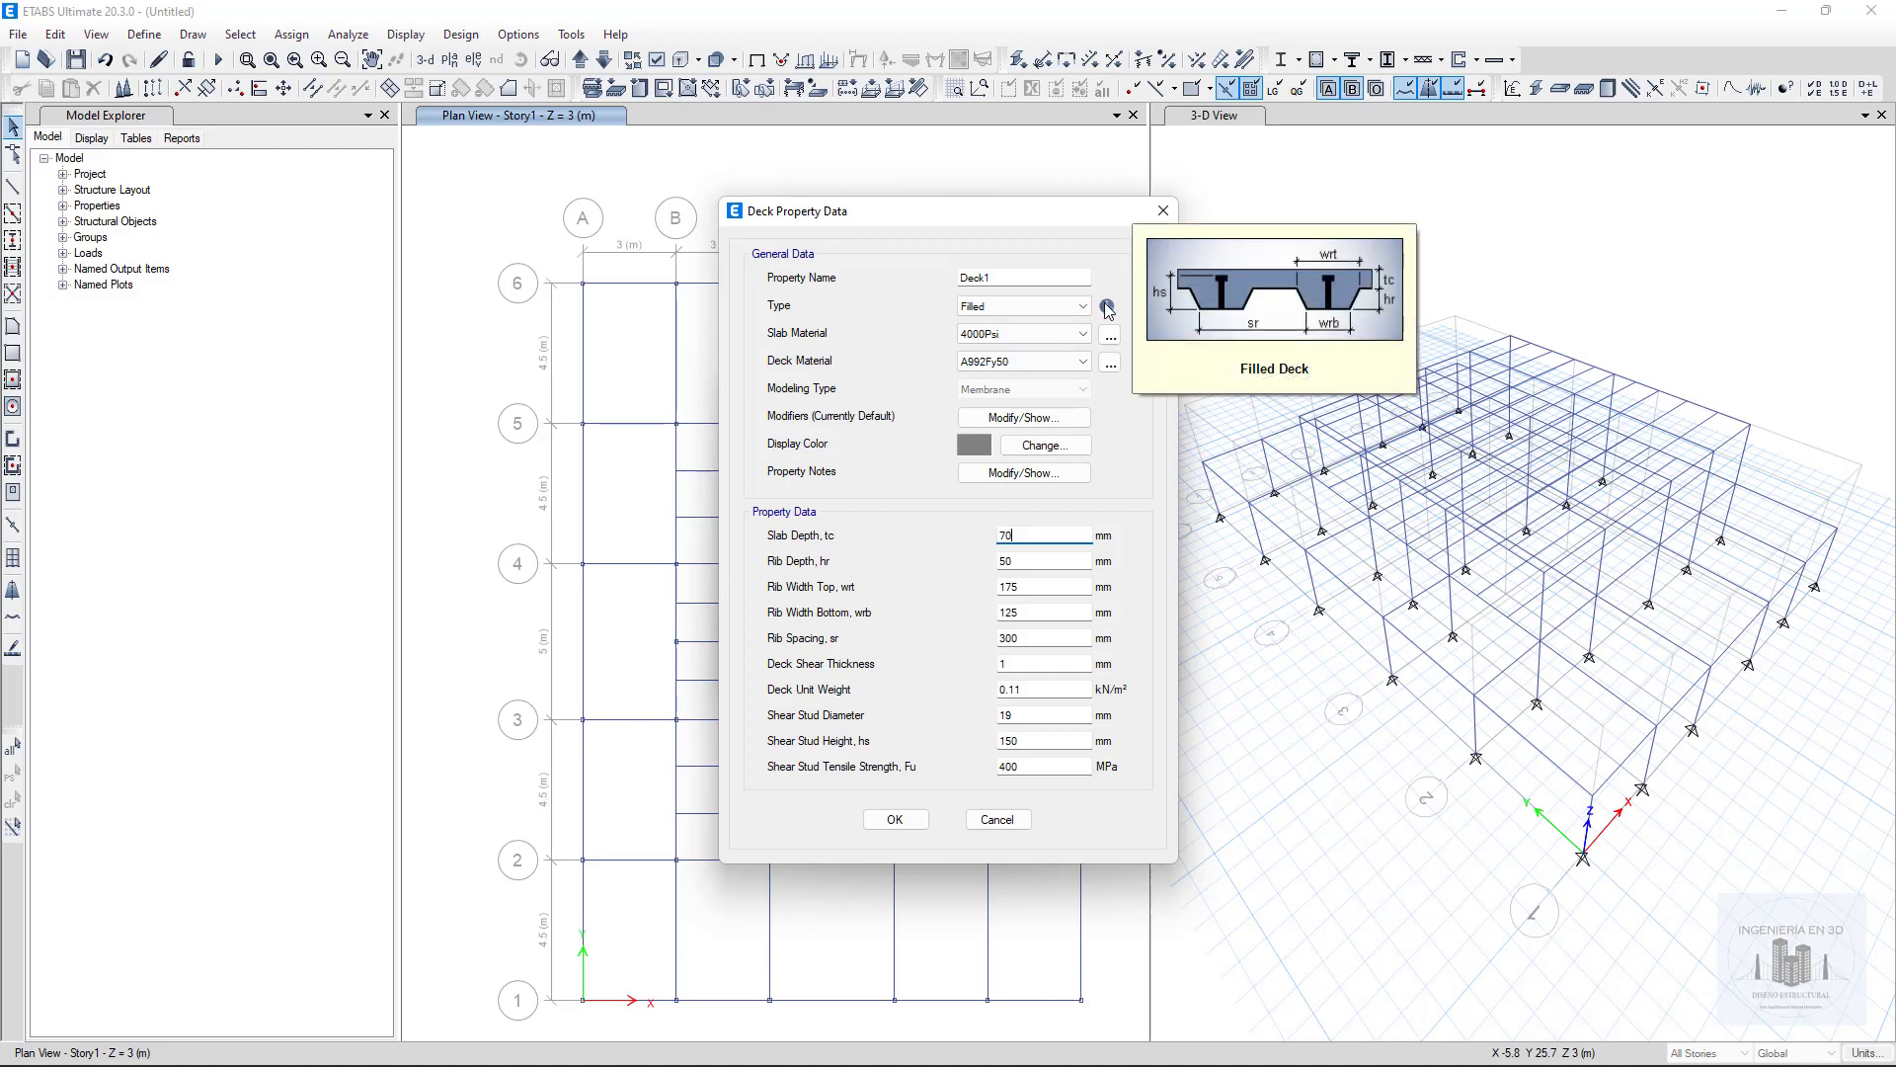
drag(1042, 587, 980, 601)
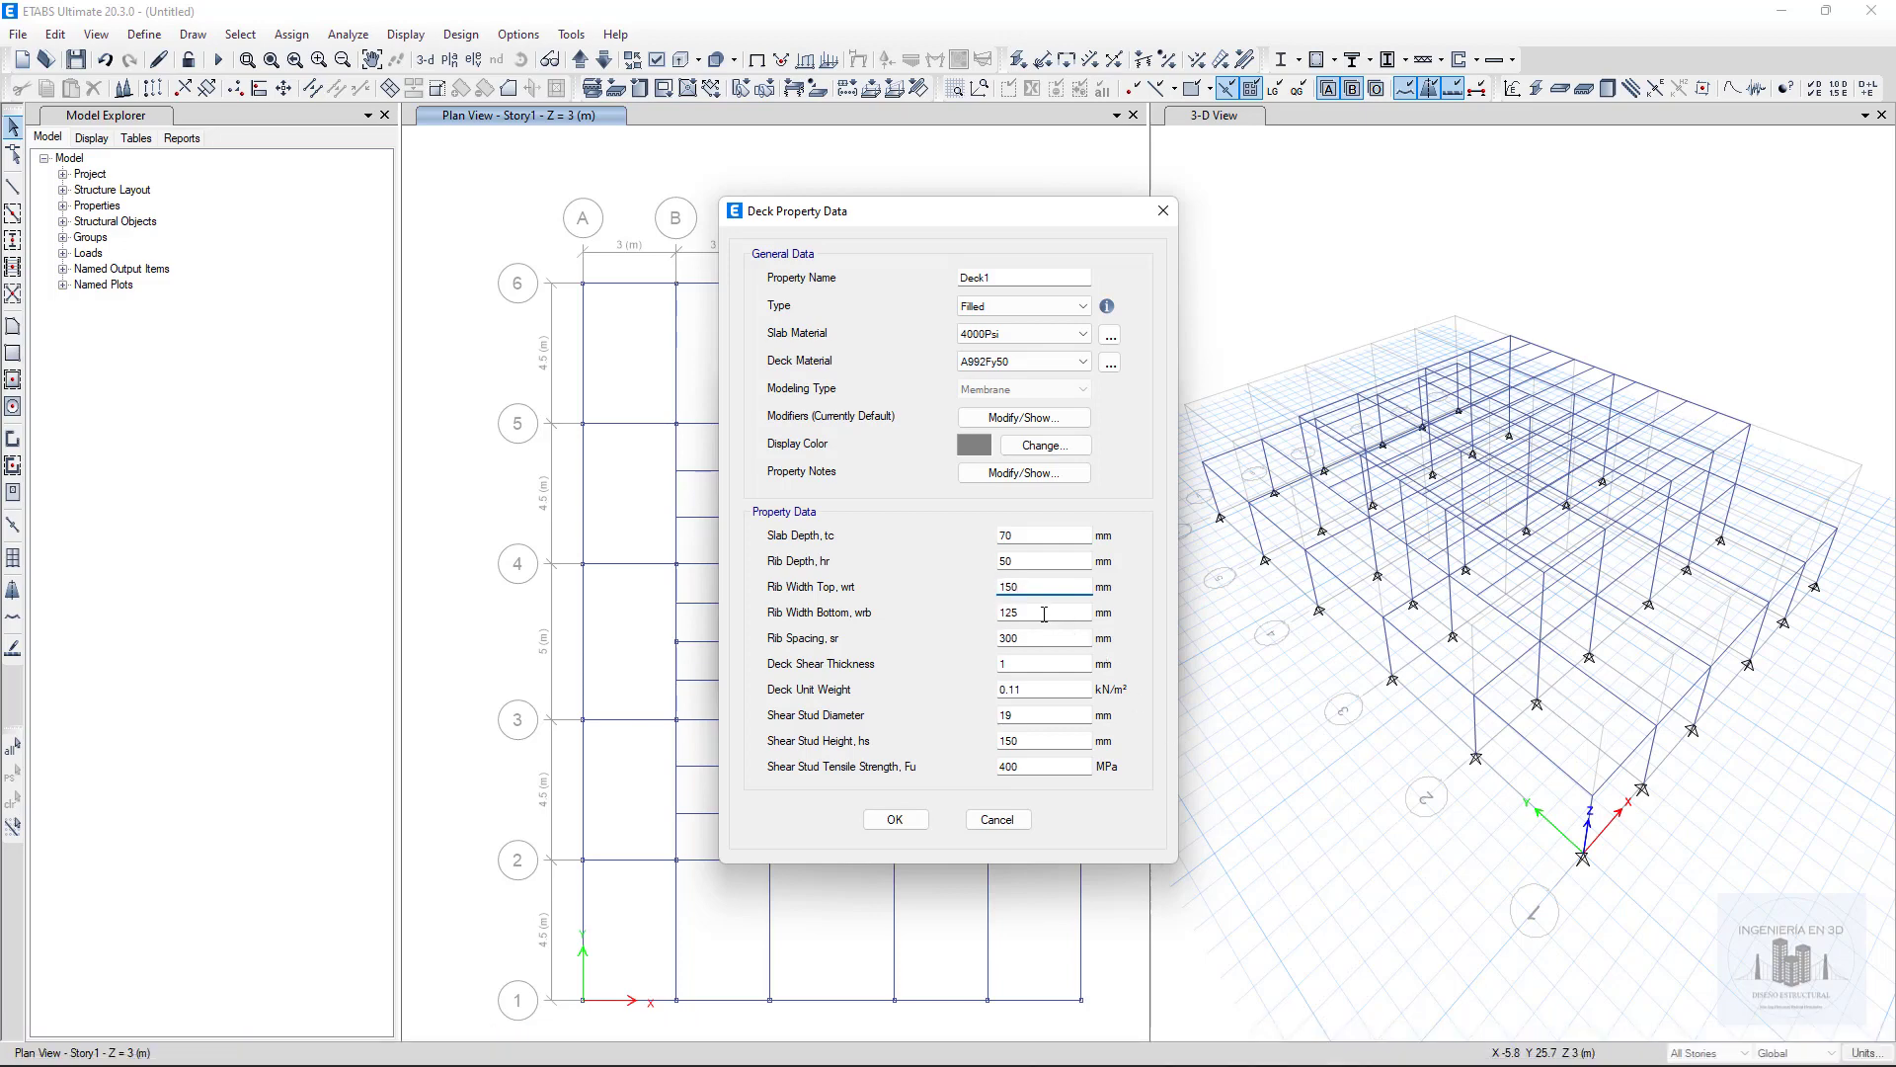
drag(1037, 613, 974, 612)
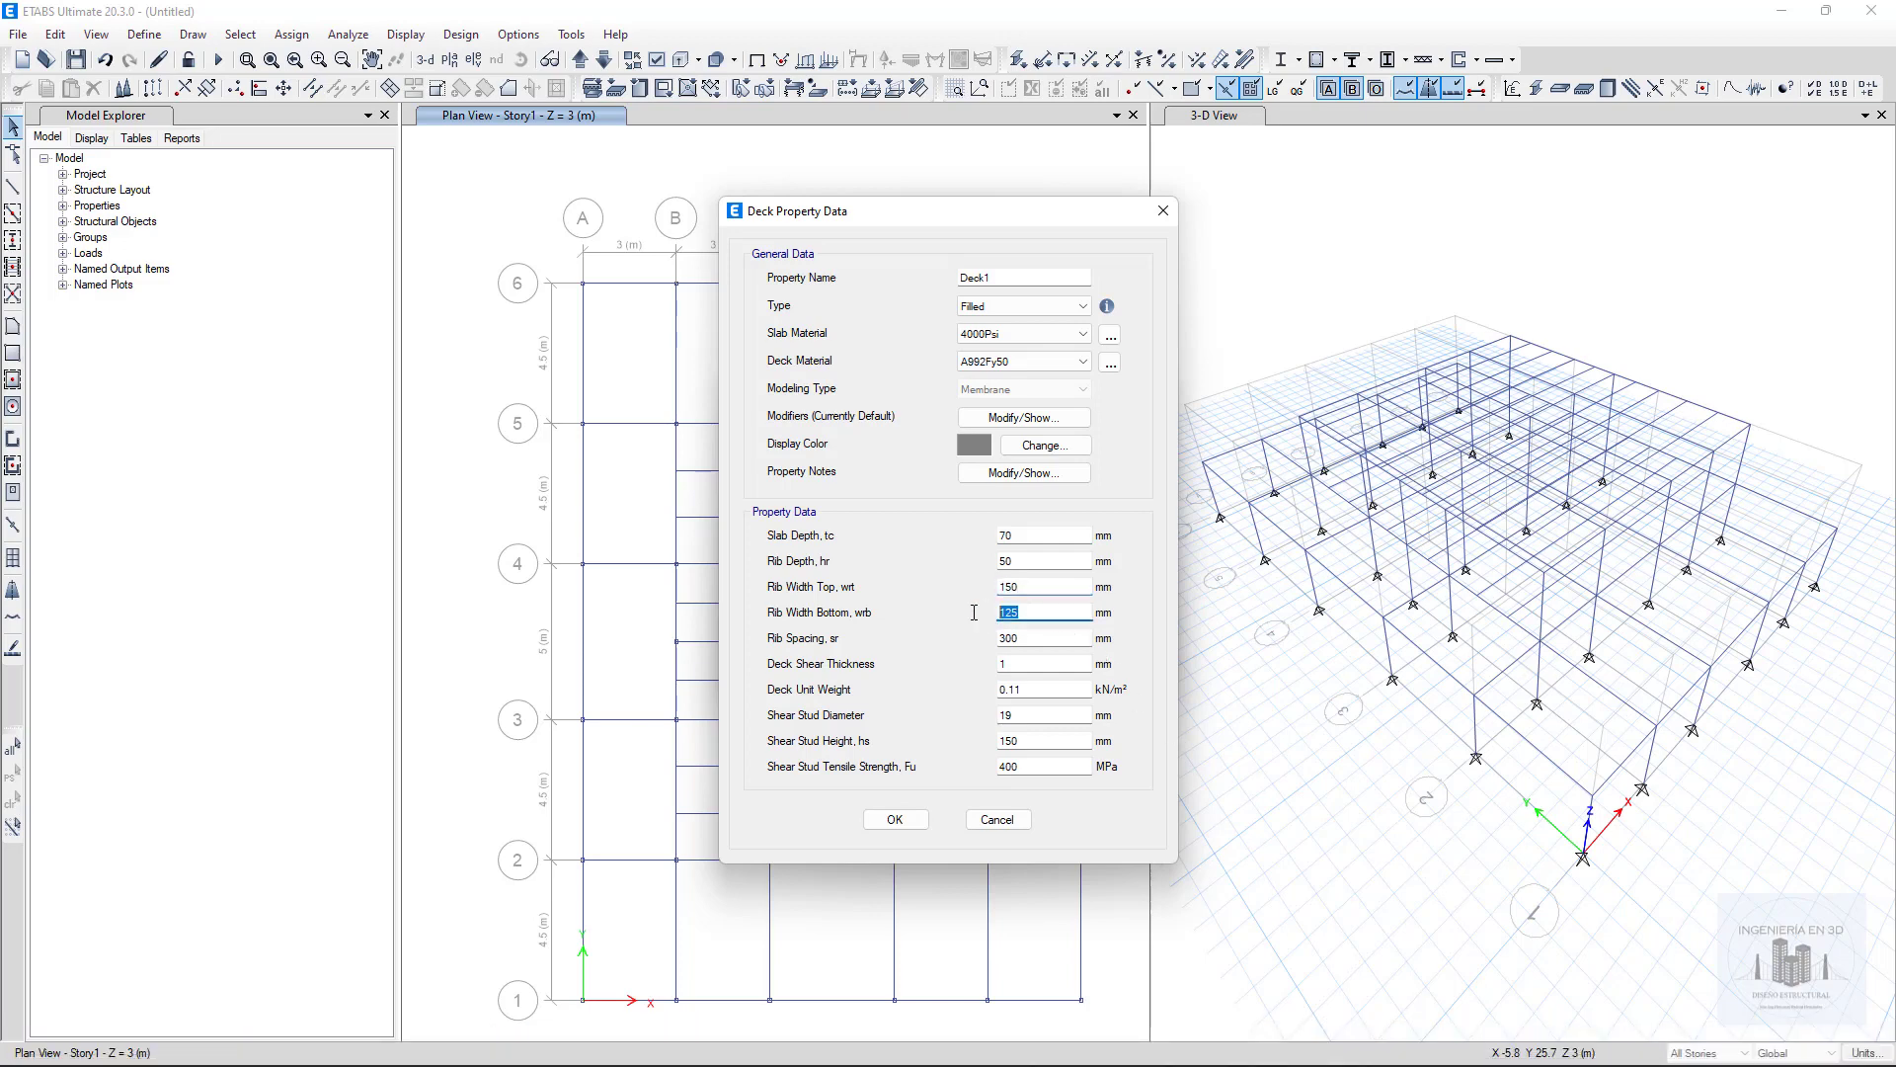
click(1047, 635)
click(1023, 664)
Step: Set Deck1's shear stud diameter to 12.7 mm, adjust the stud height, and accept the deck properties
click(1036, 688)
click(1027, 716)
text(12.7)
click(993, 739)
click(1039, 764)
click(896, 820)
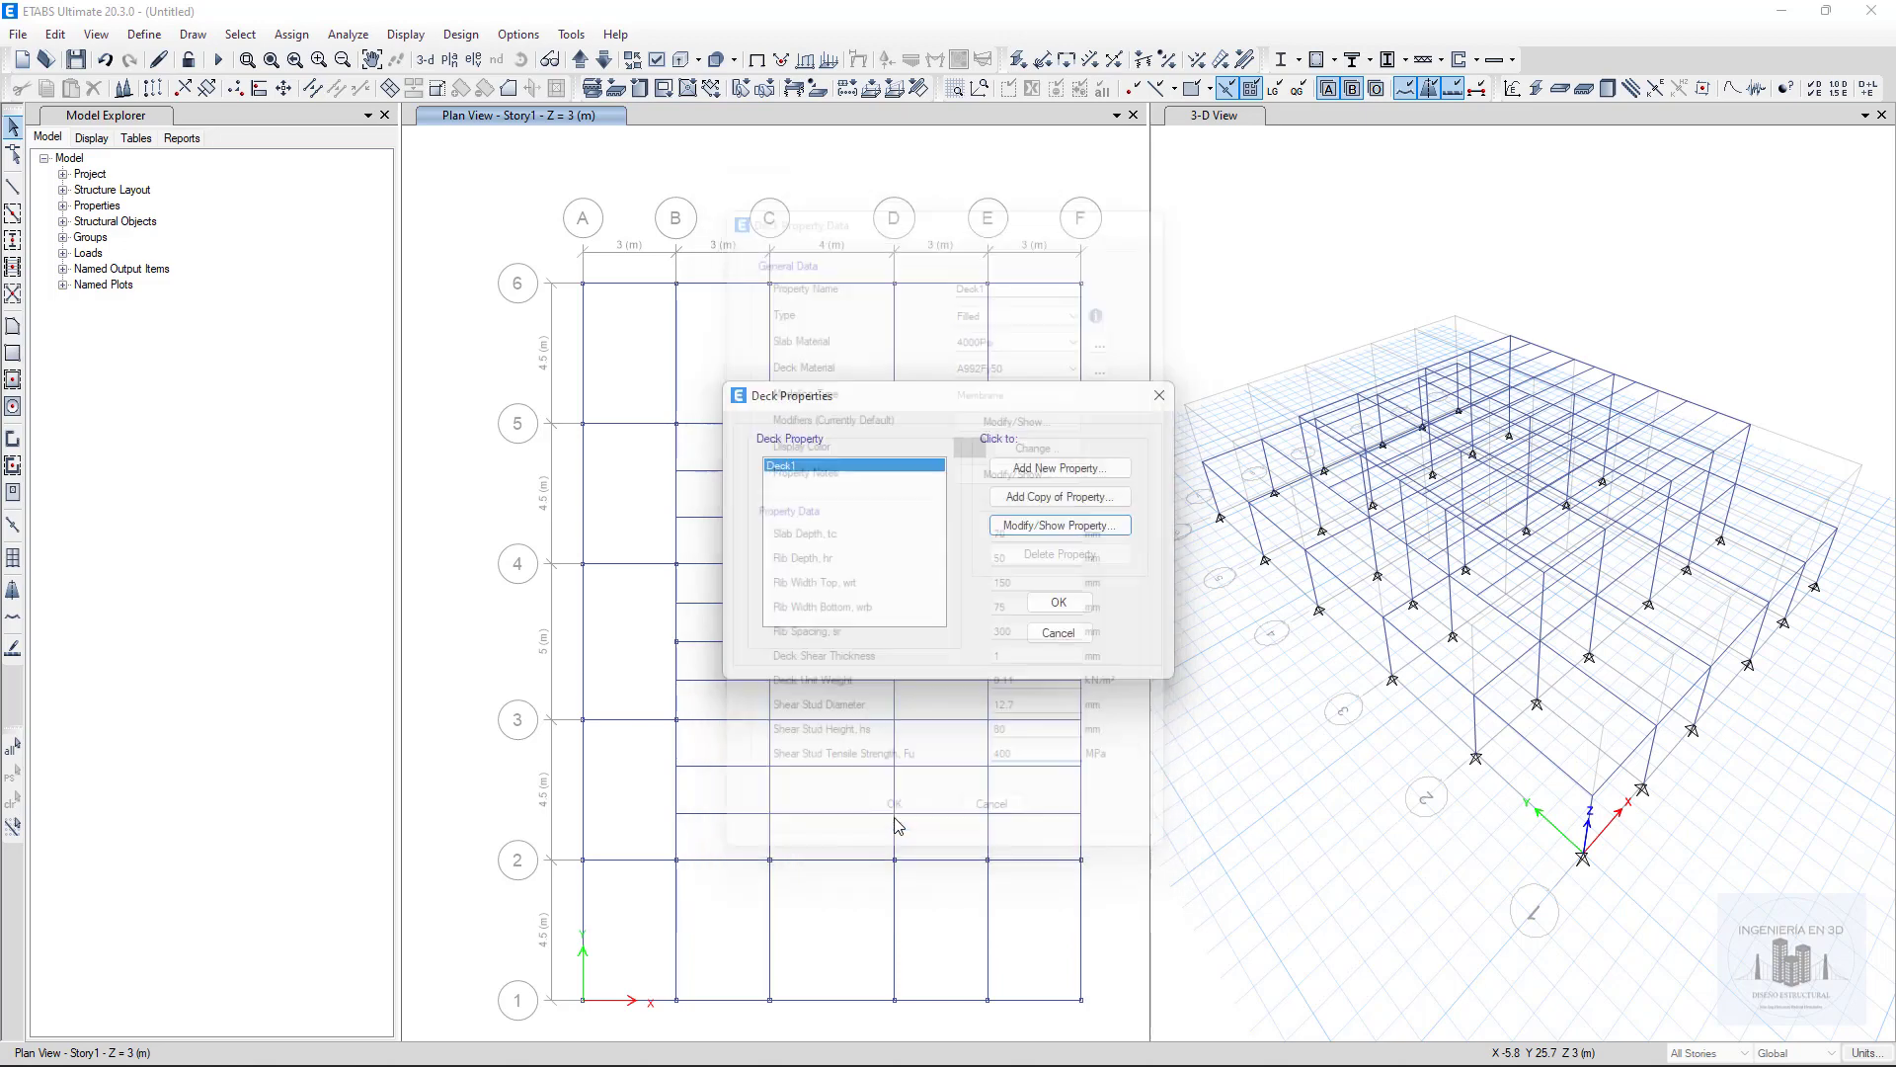
click(1058, 605)
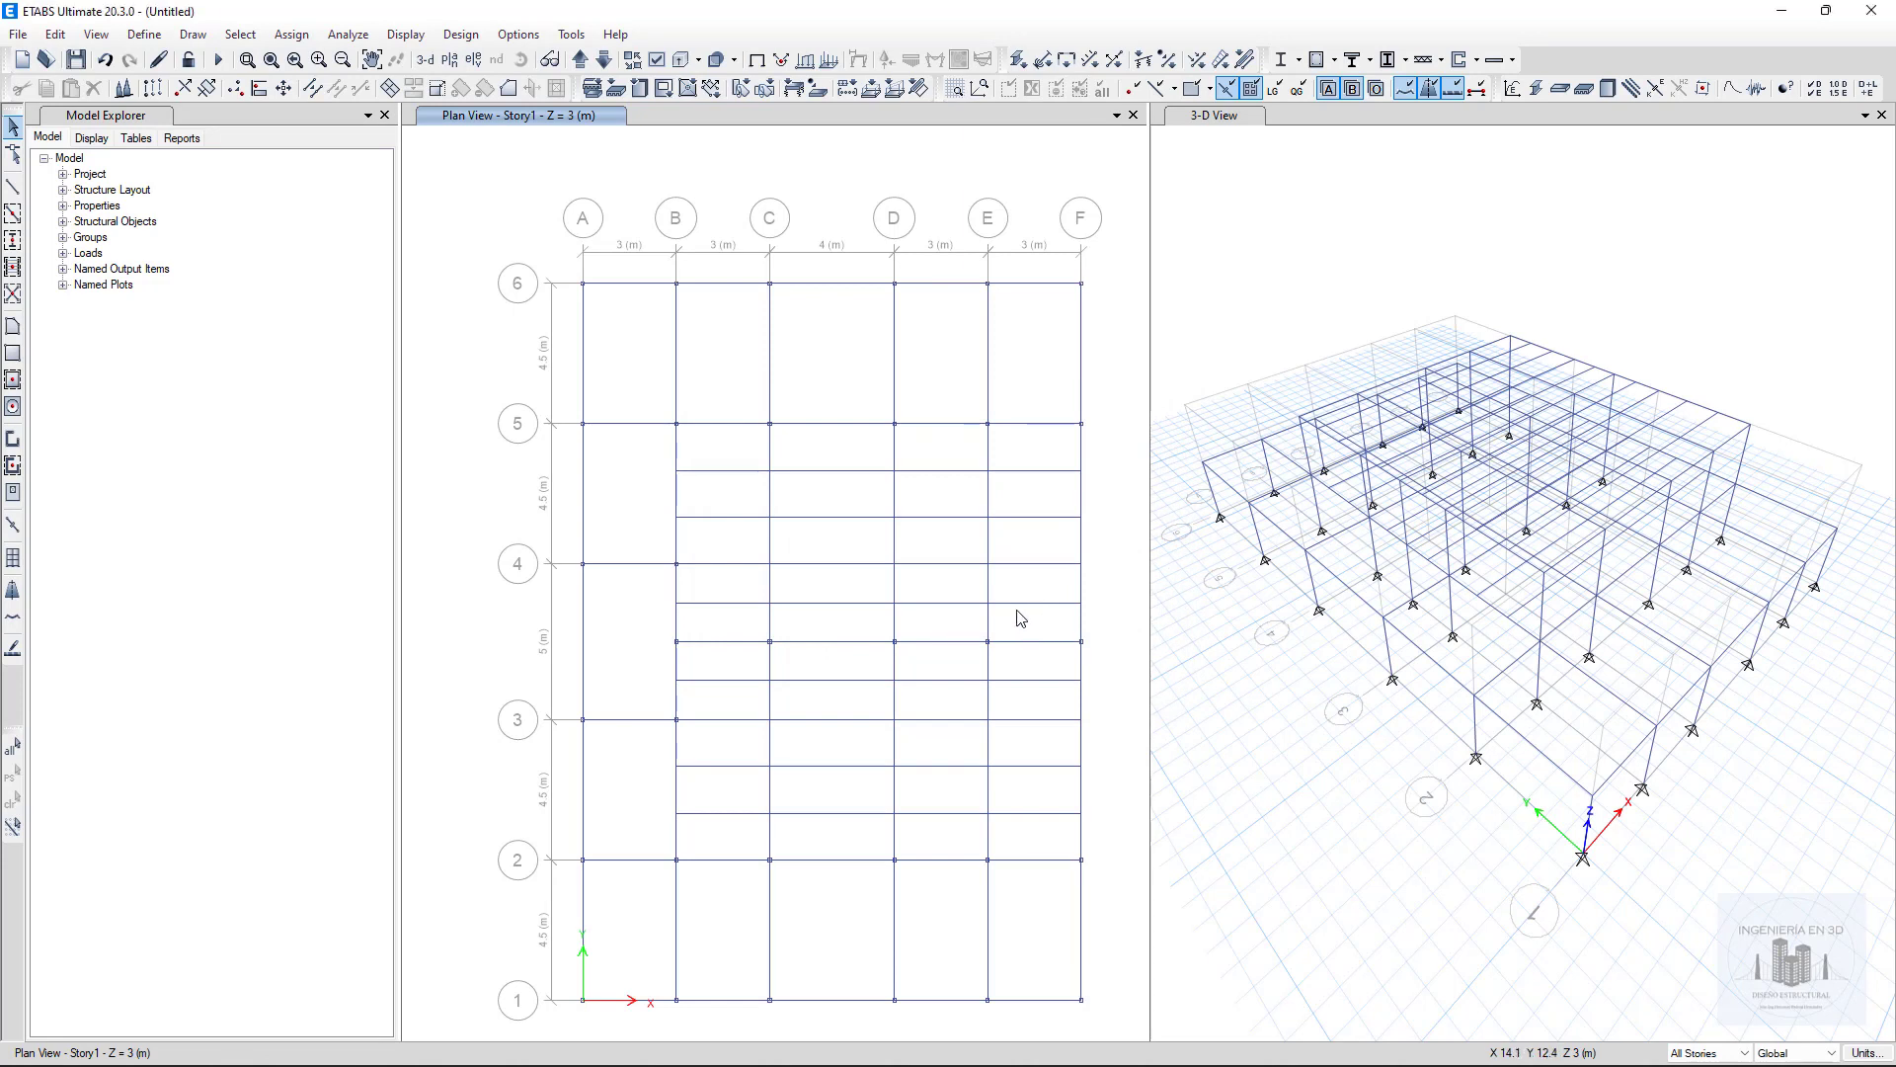
Step: Edit the thickness of the Slab1 section and accept the slab properties
click(144, 34)
mouse_move(182, 90)
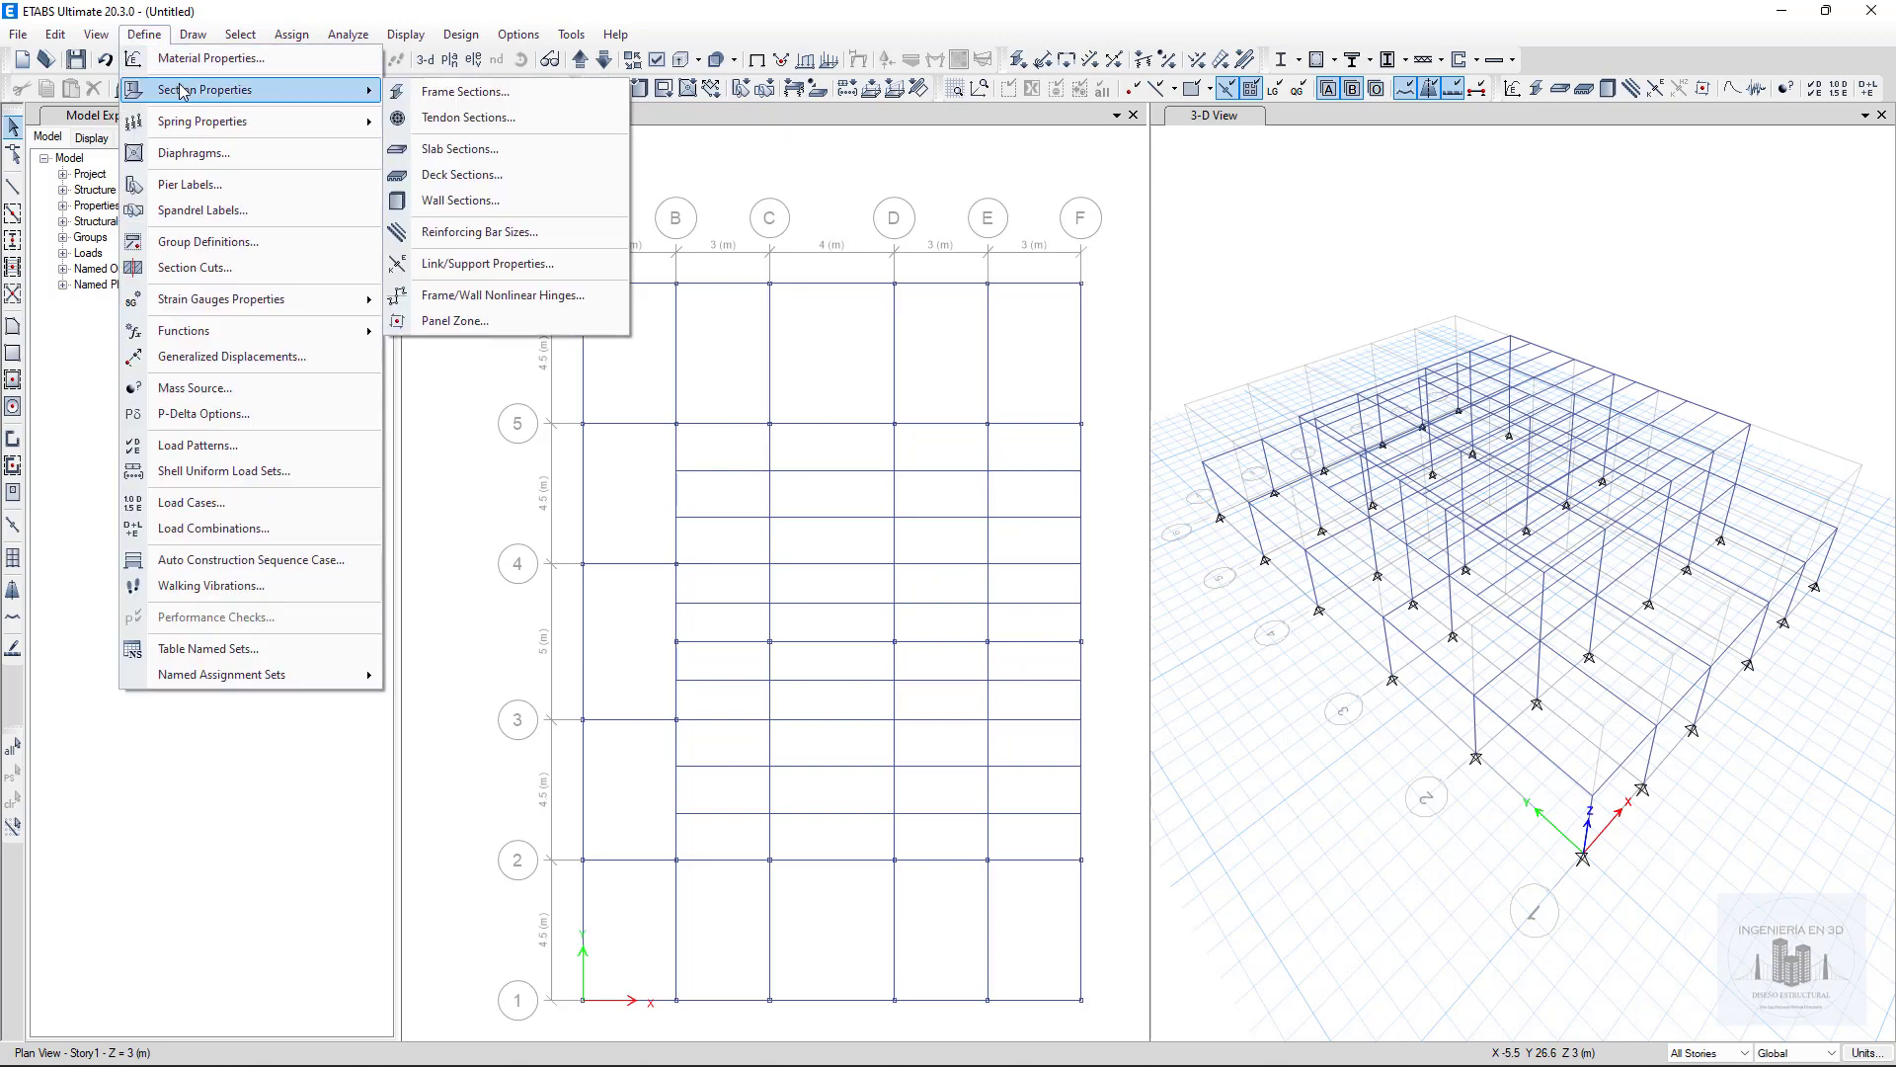
click(459, 149)
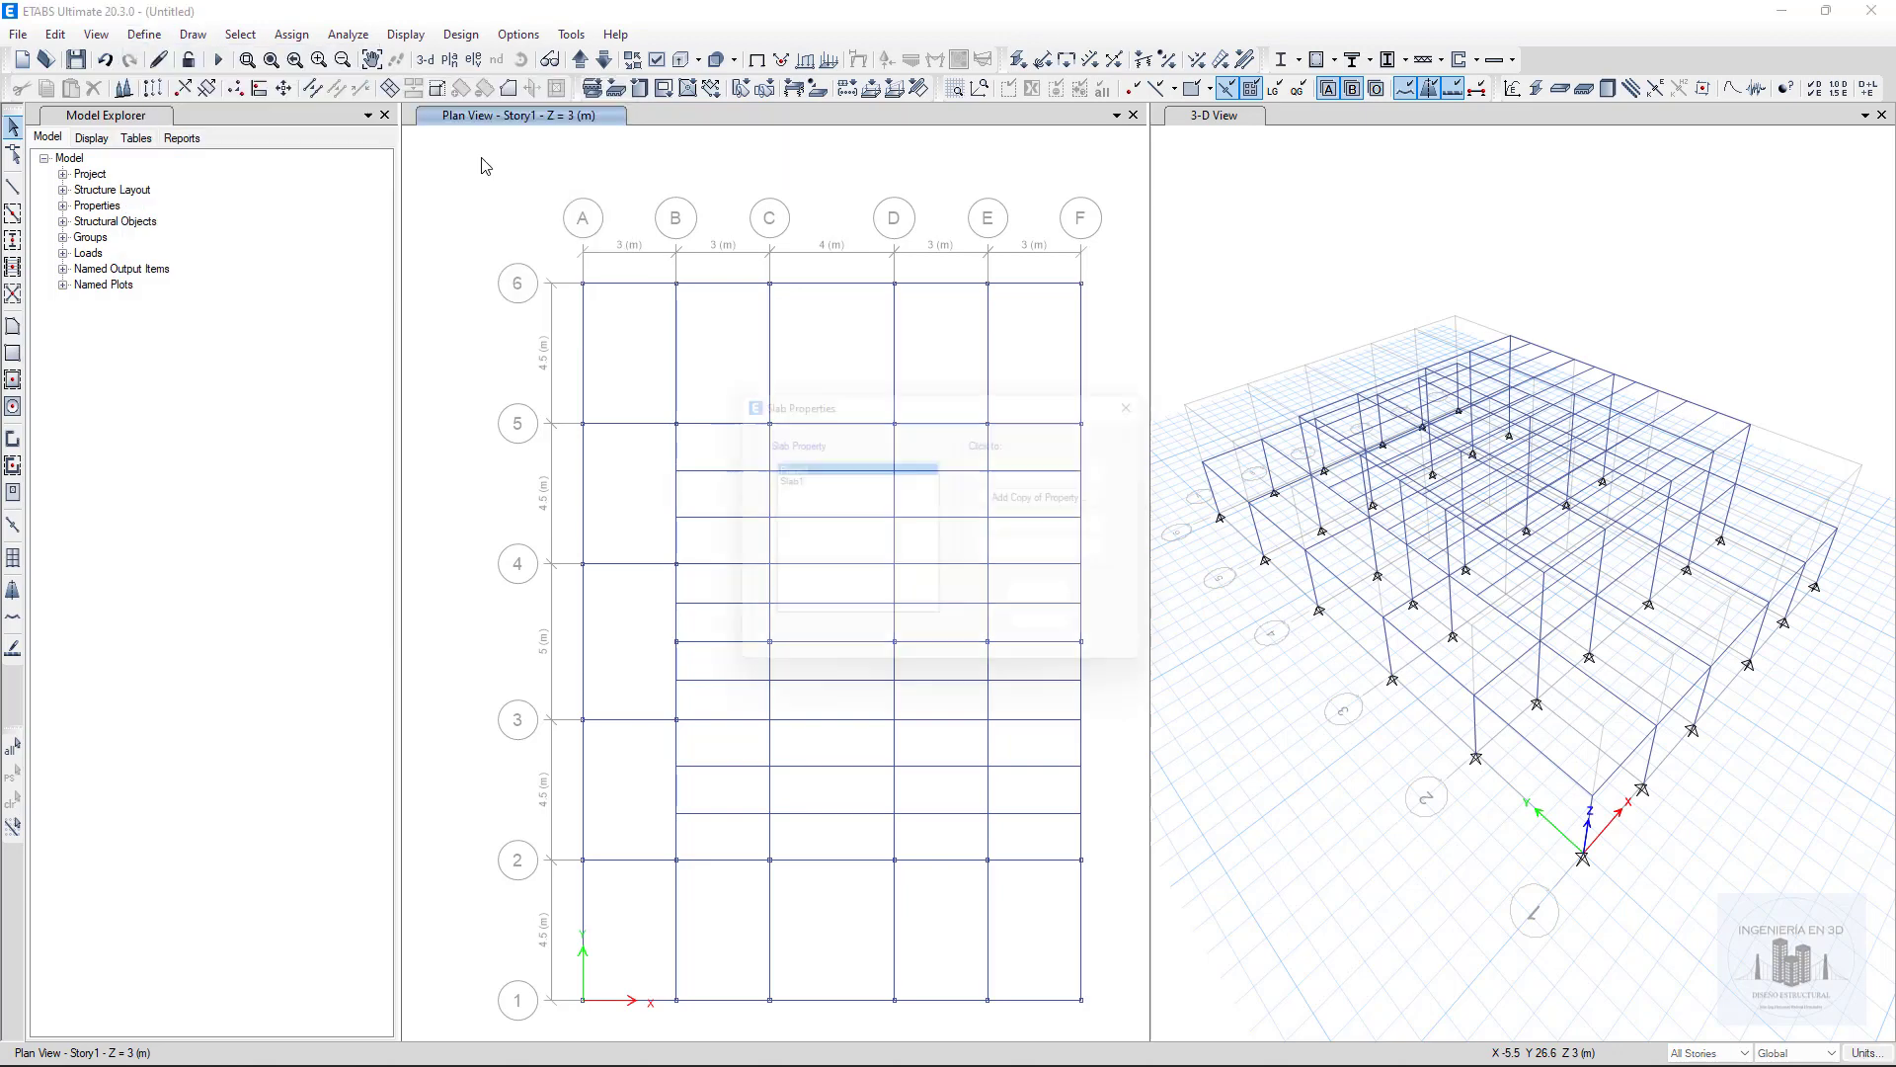
click(801, 480)
click(1060, 527)
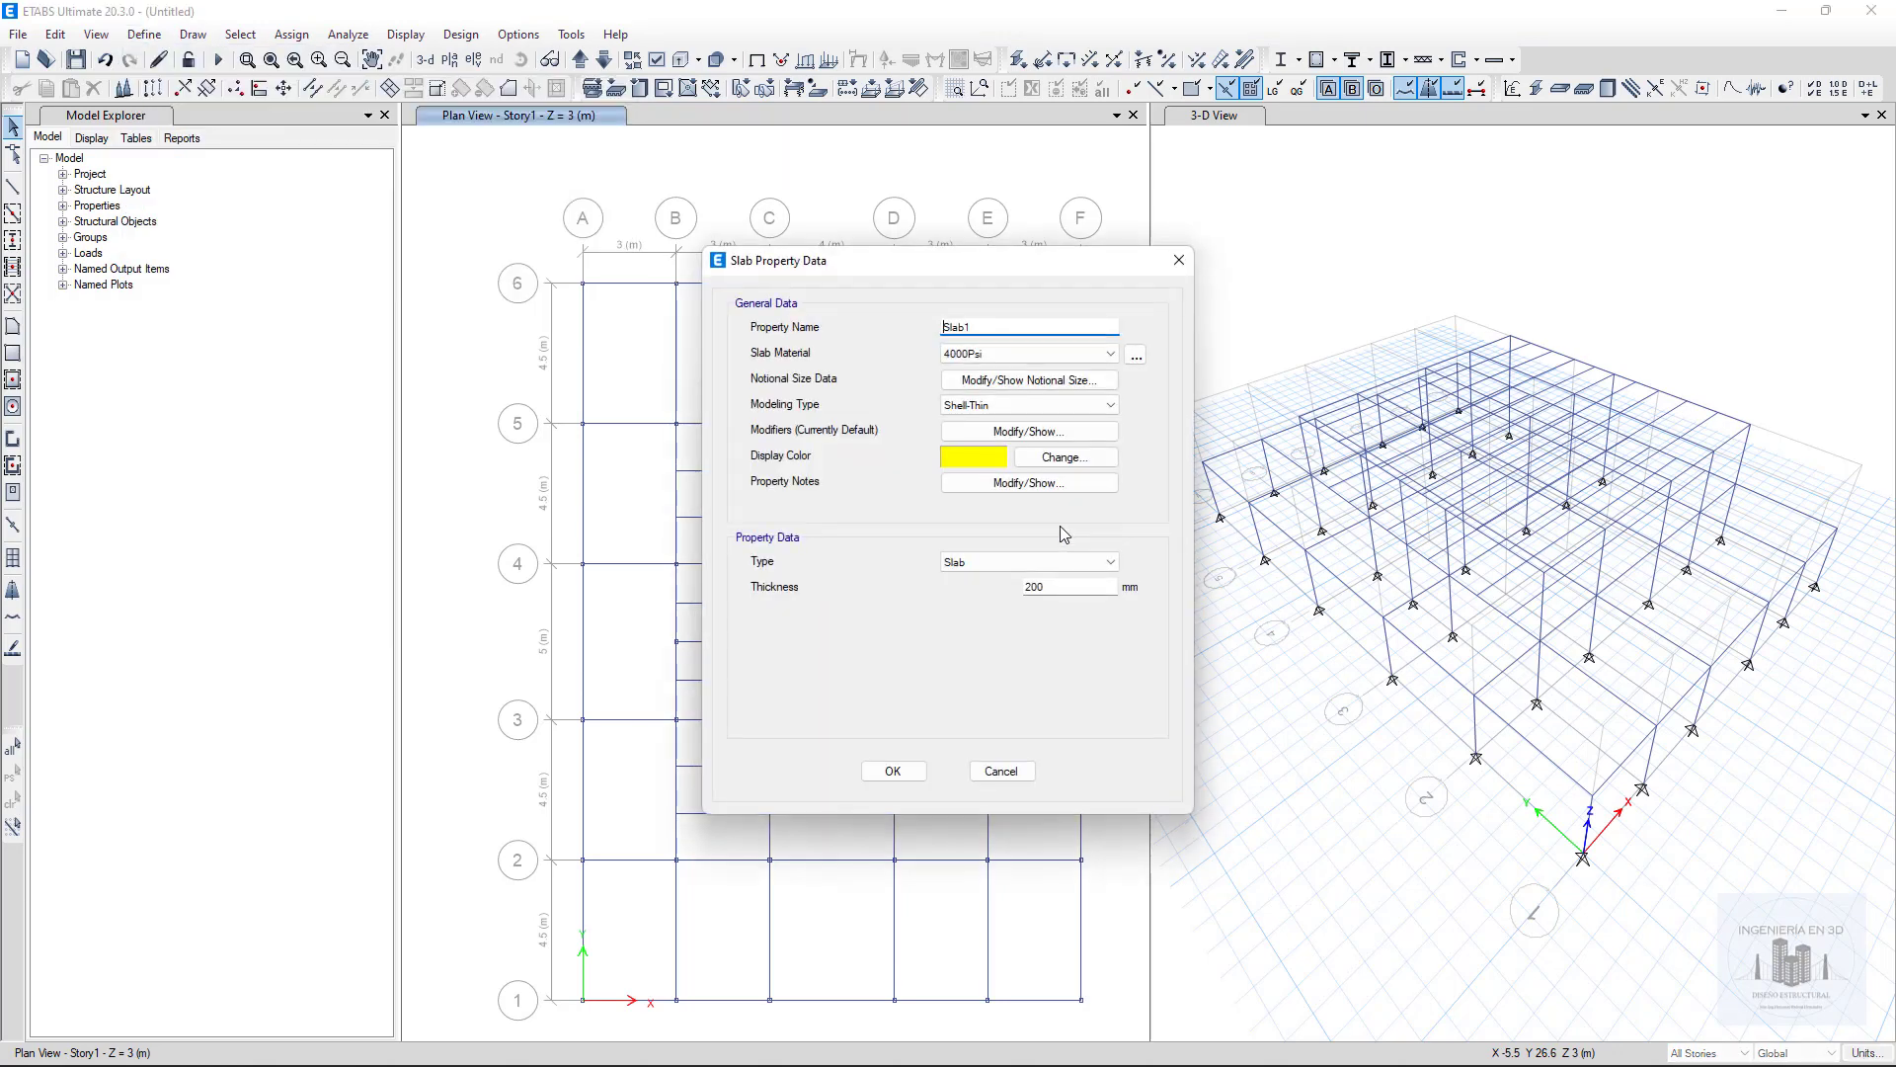
drag(1066, 587, 1014, 589)
click(904, 771)
click(1047, 604)
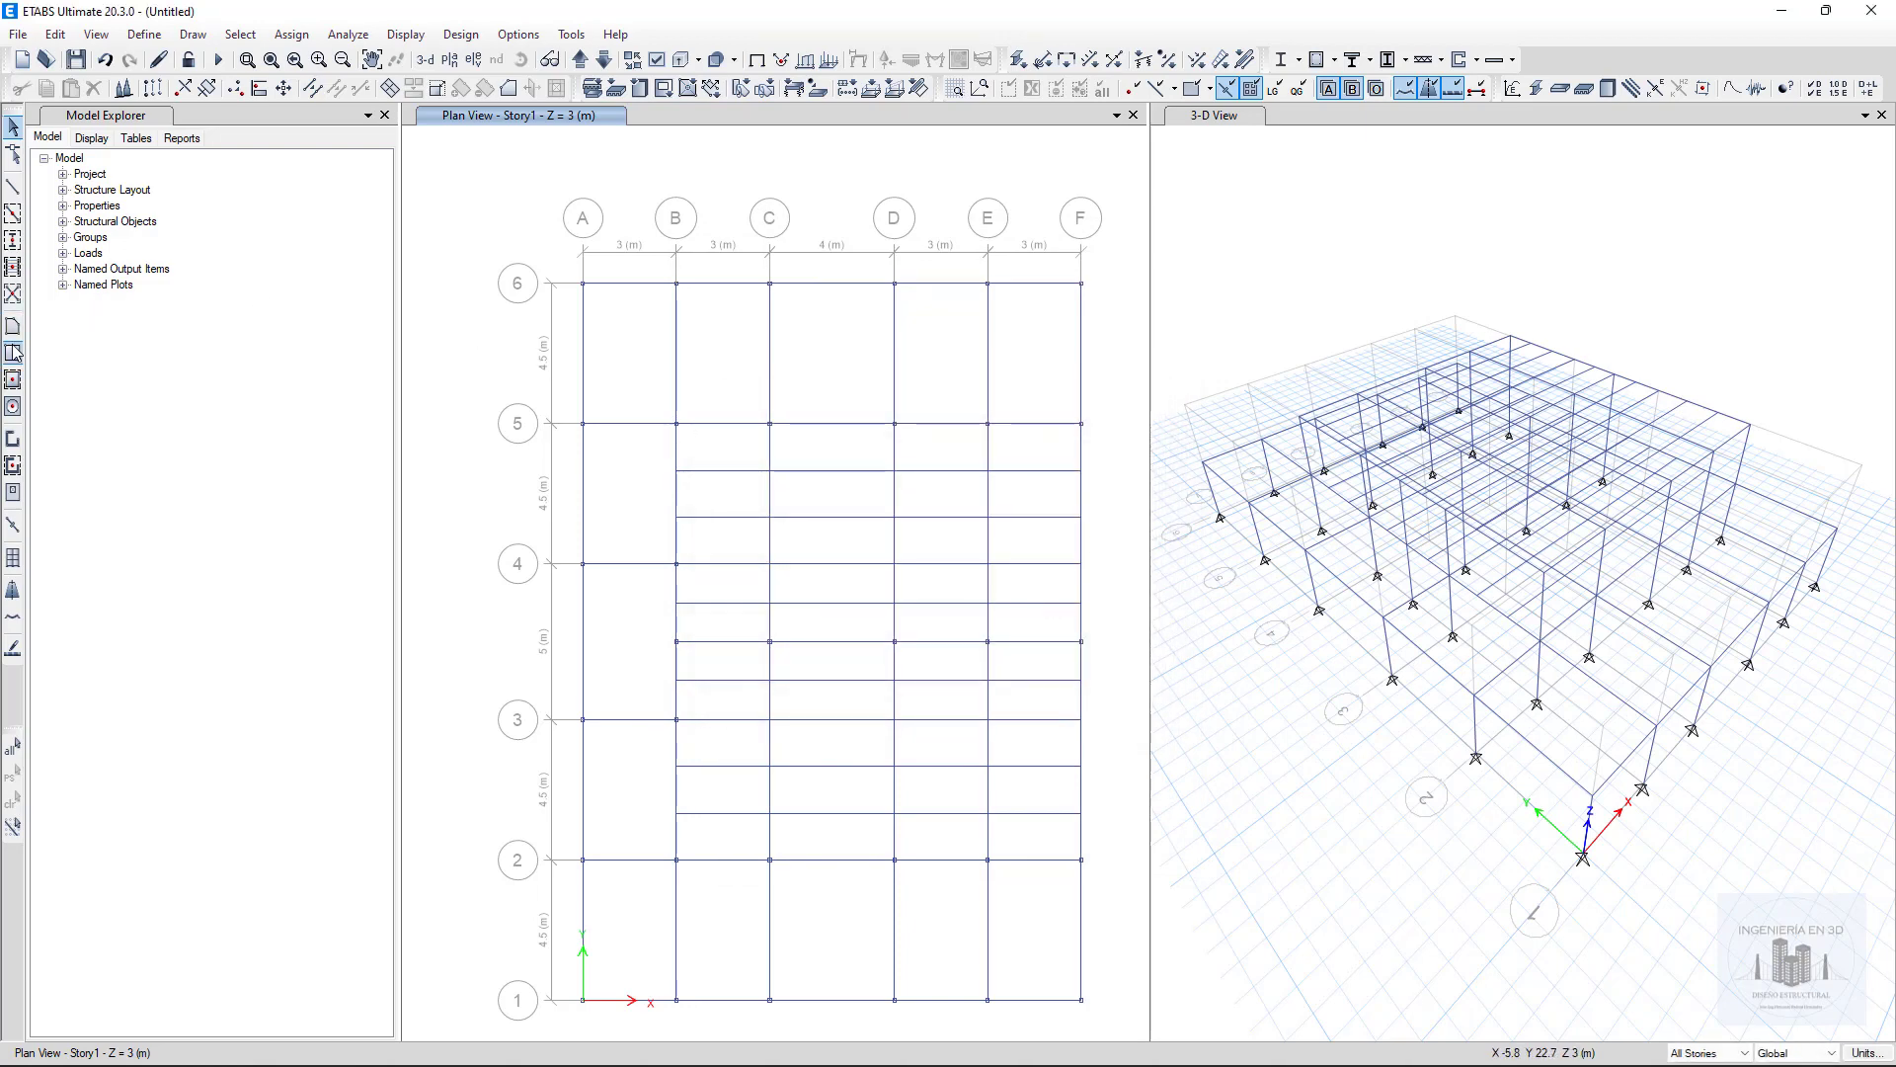
Step: Draw Slab1 floors on one story only, covering the bays between grids 5-6, A-B and 1-2
click(13, 379)
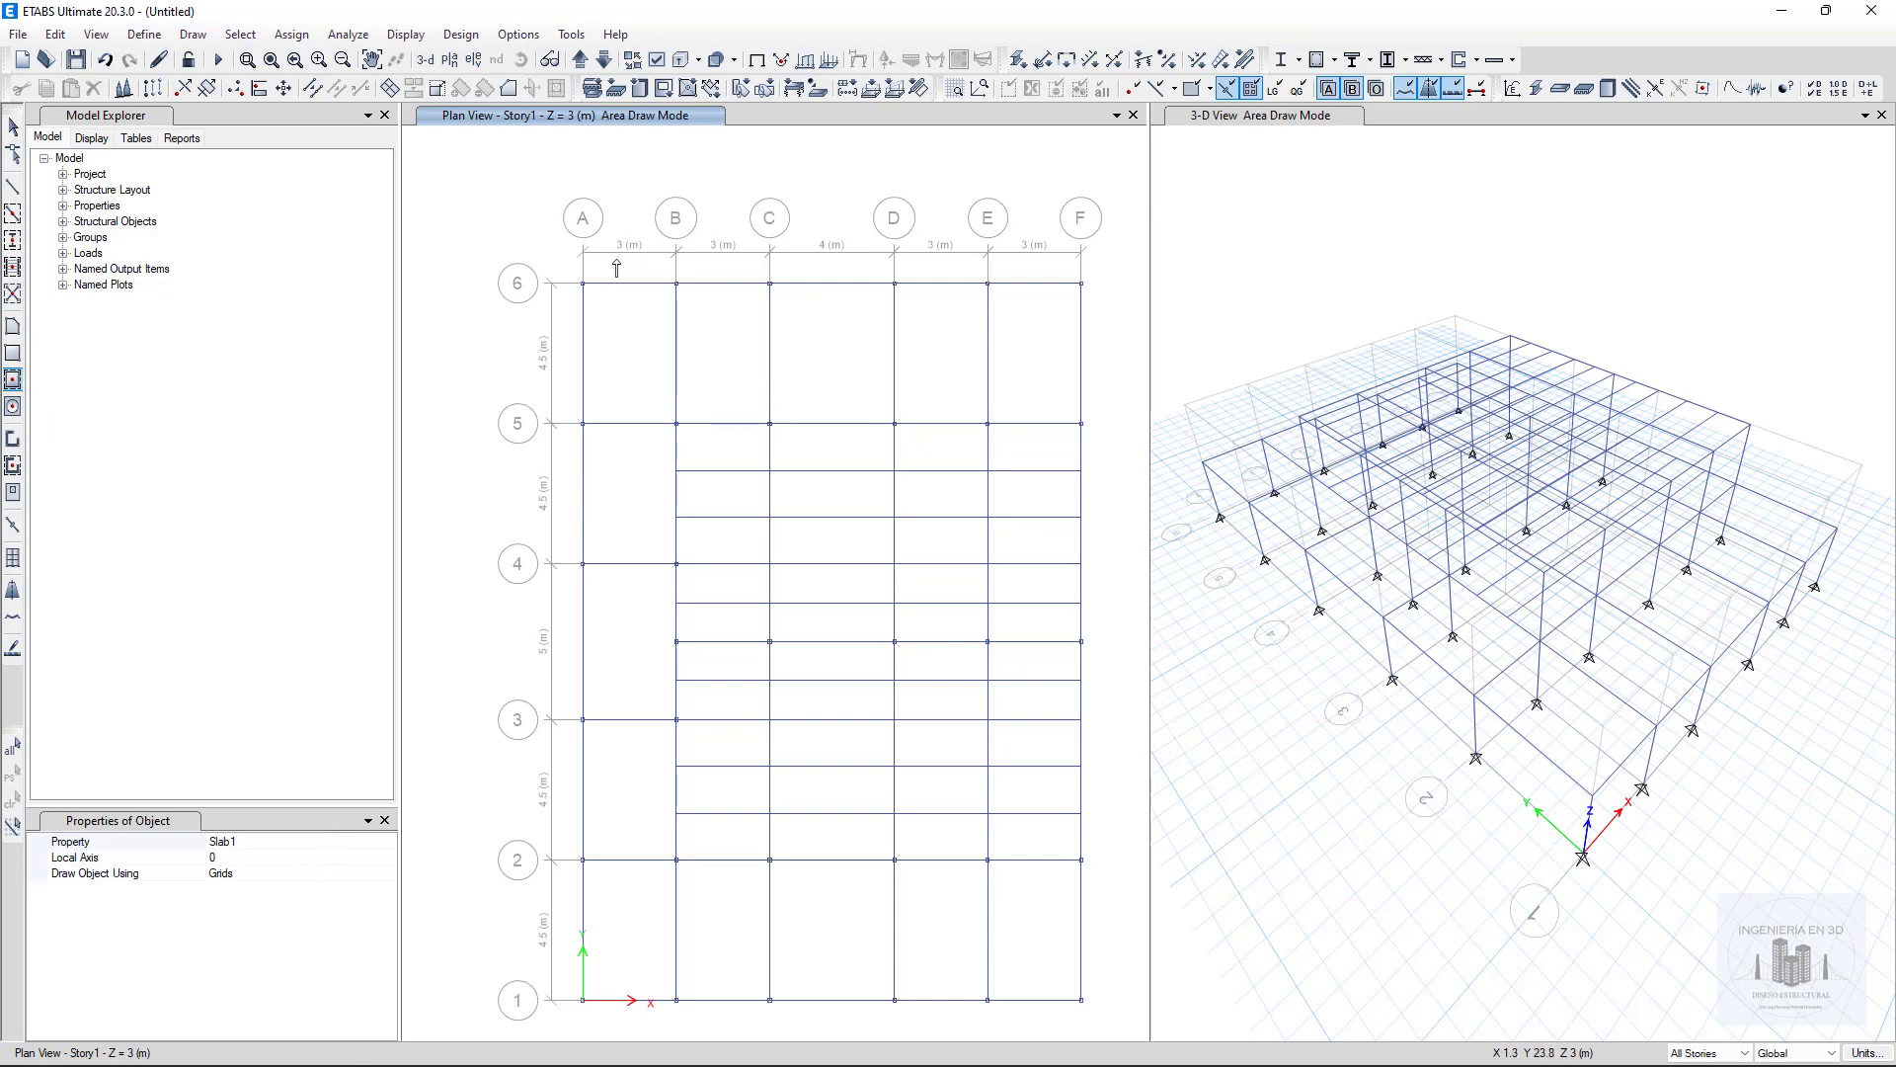
click(1700, 1053)
click(1693, 1009)
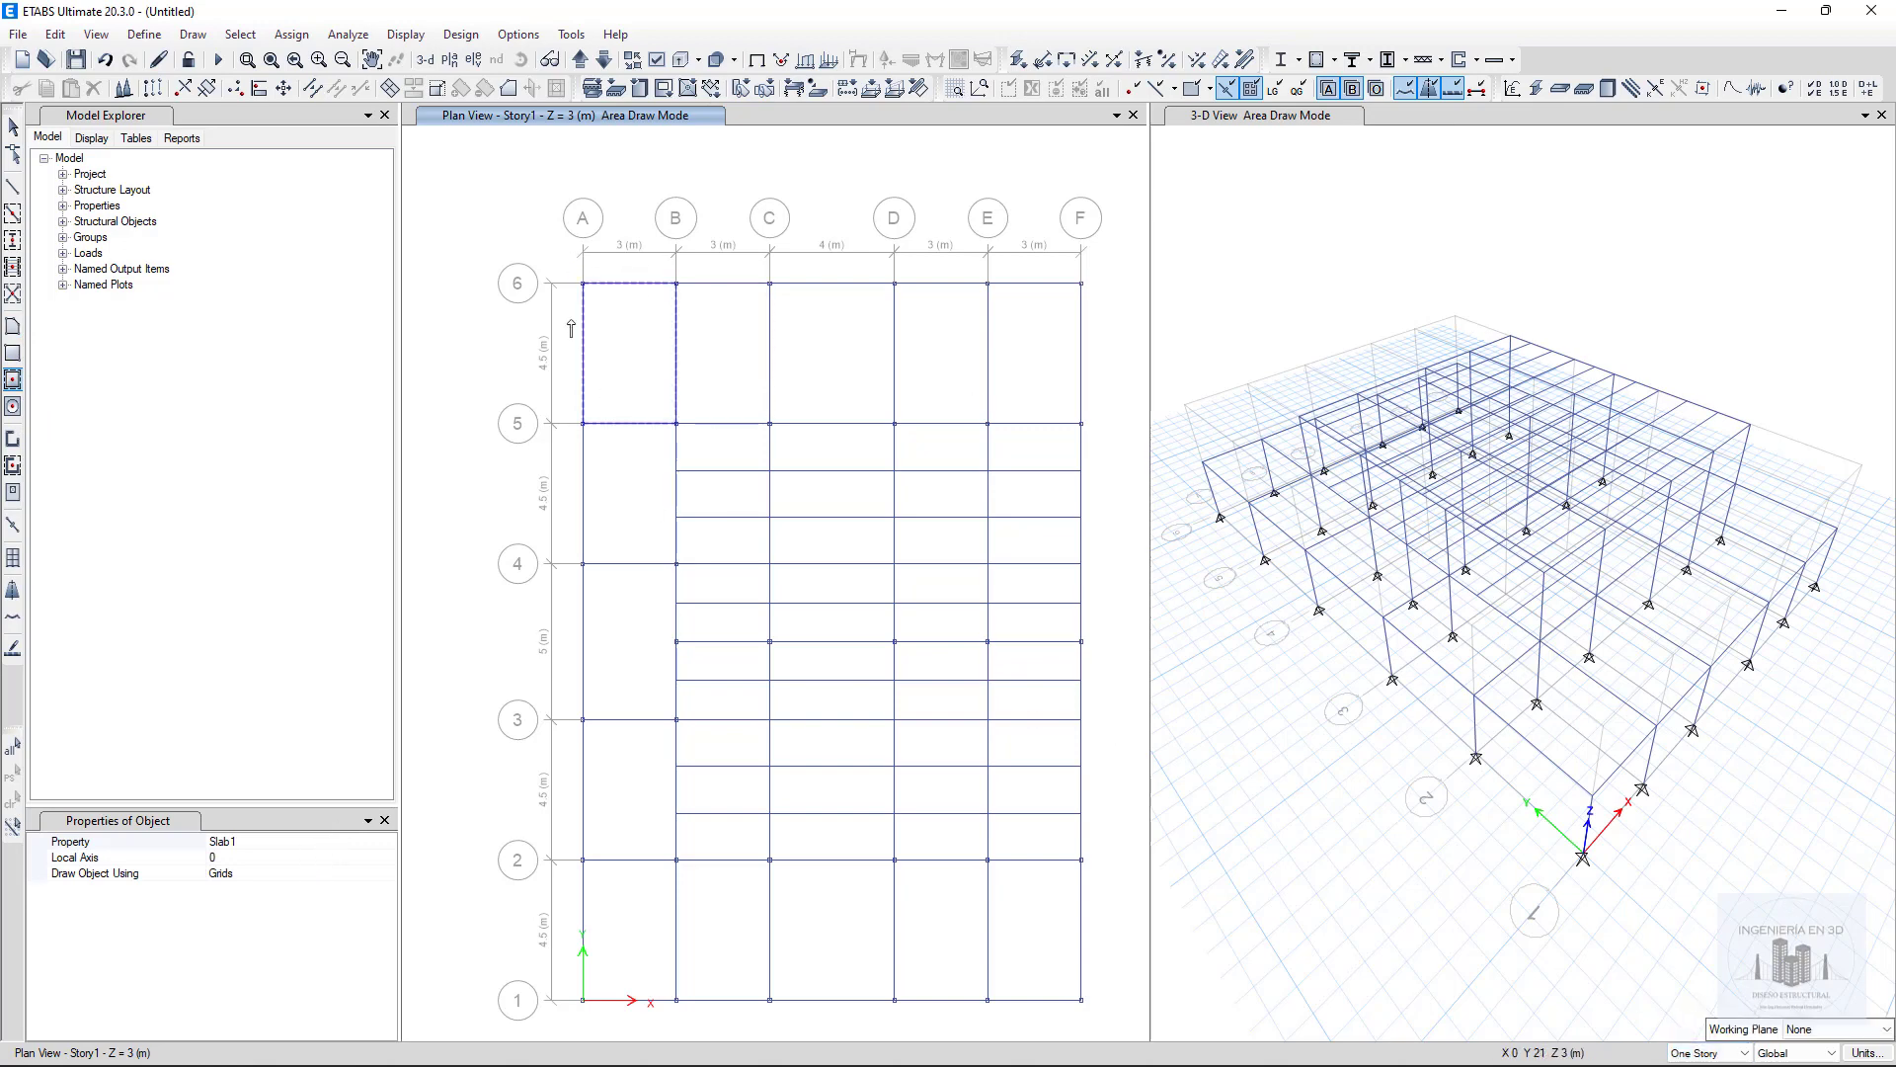
drag(573, 255, 1094, 445)
drag(564, 395, 637, 1002)
drag(651, 850, 1105, 1032)
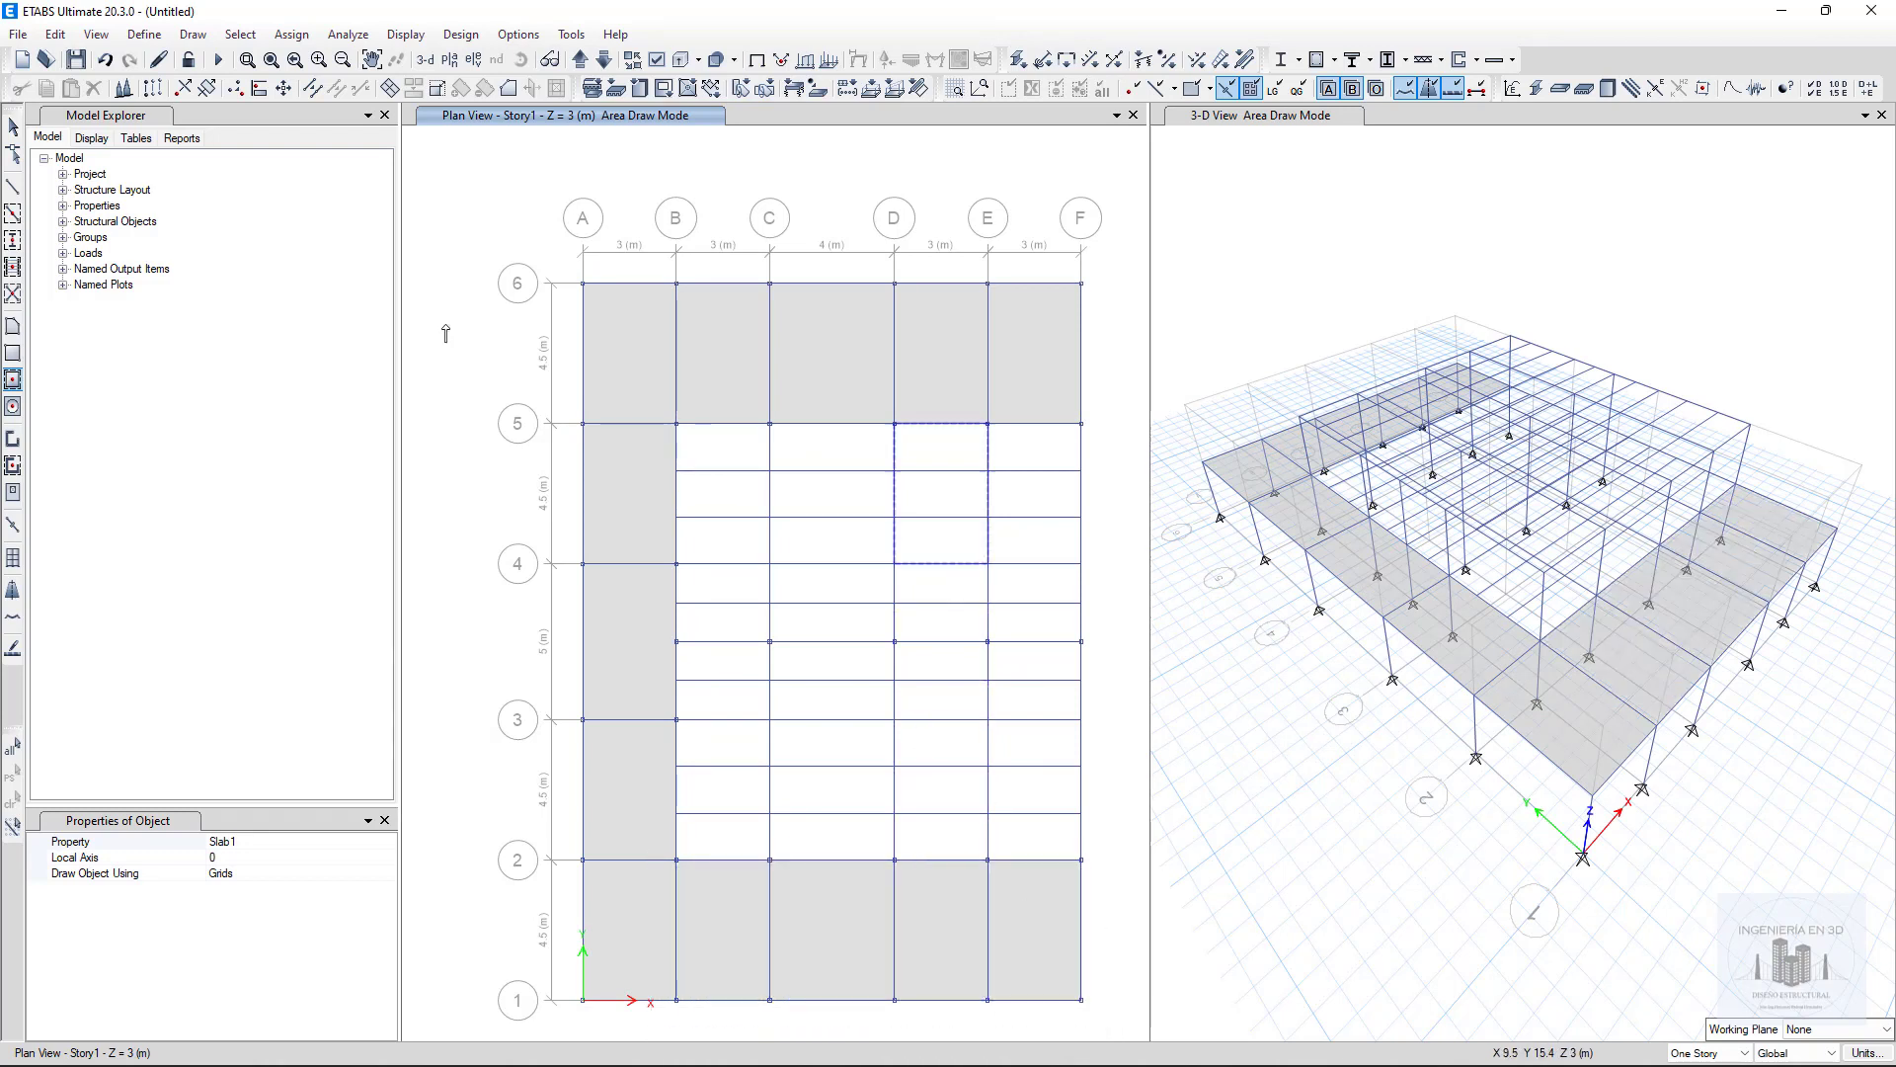
Step: Draw a rectangular Deck1 floor from grid B-5 to grid F-2, applied to similar stories
click(12, 354)
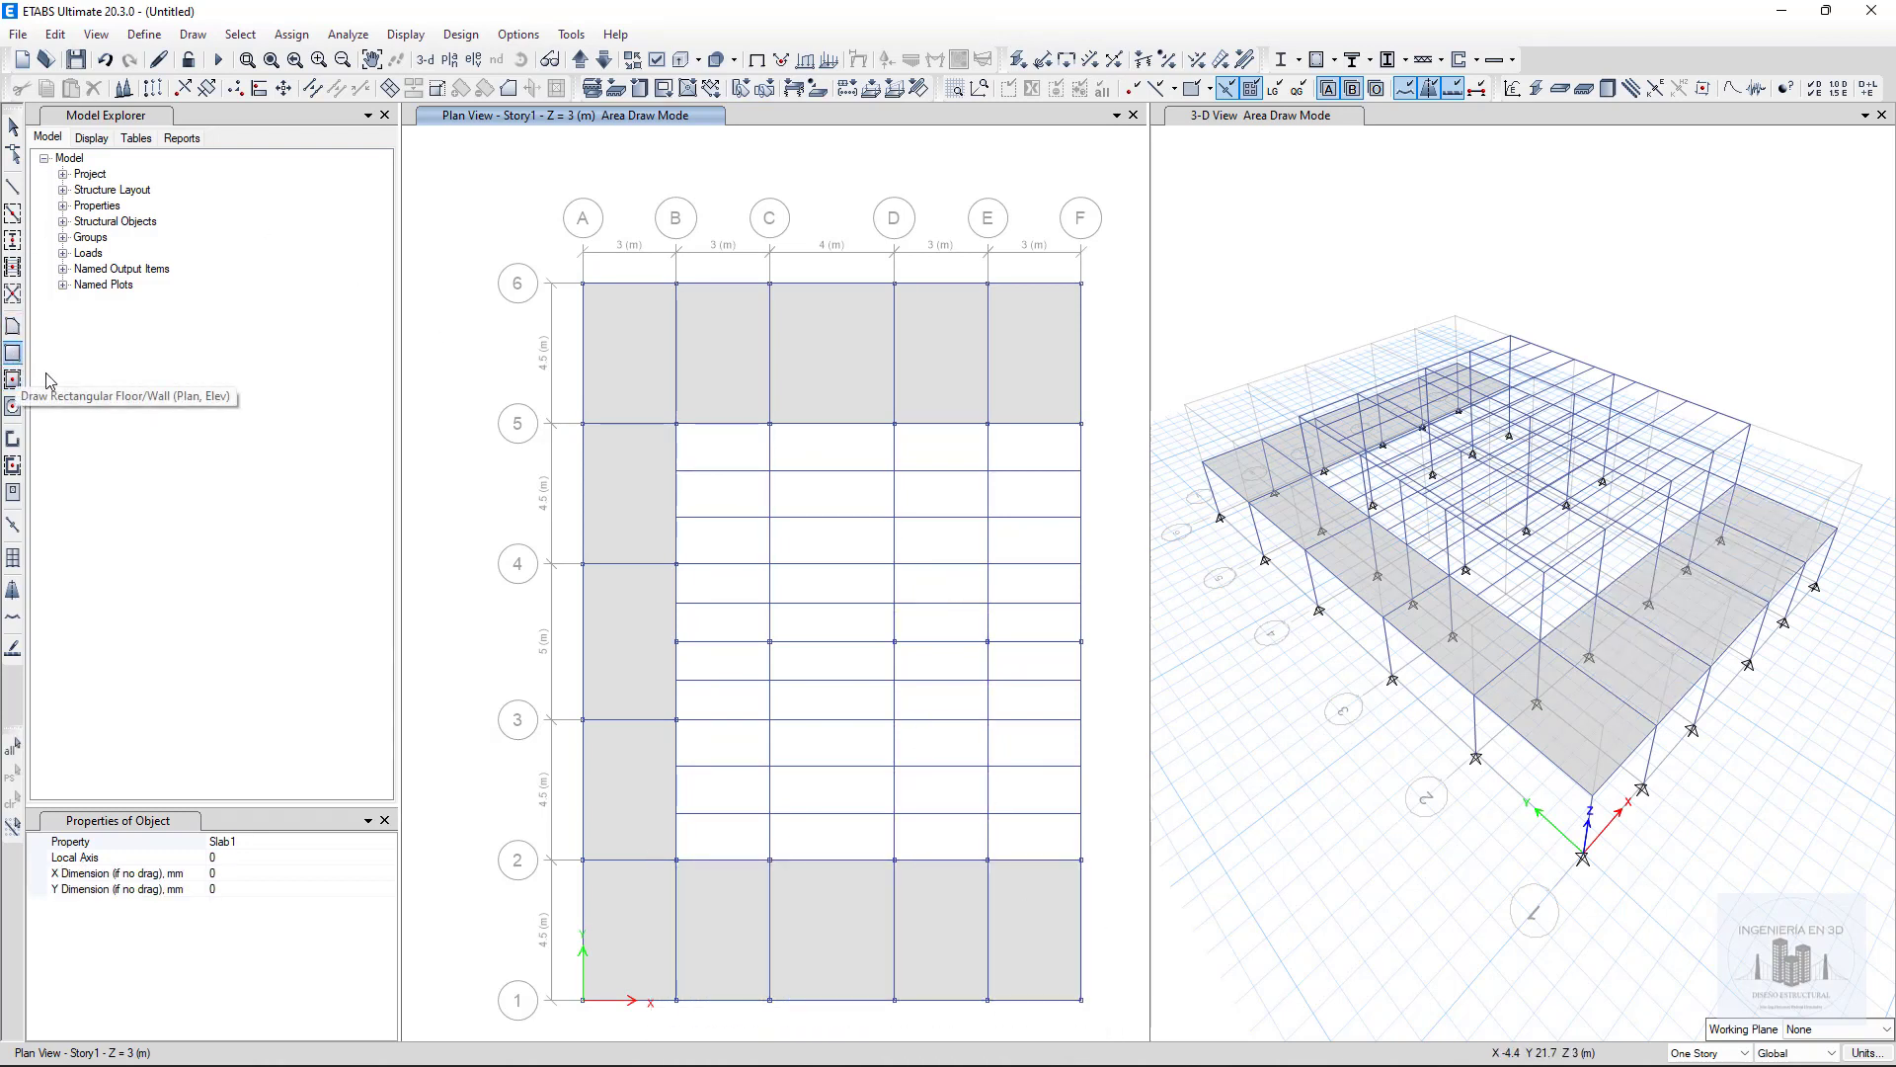
click(1740, 1054)
click(1710, 1028)
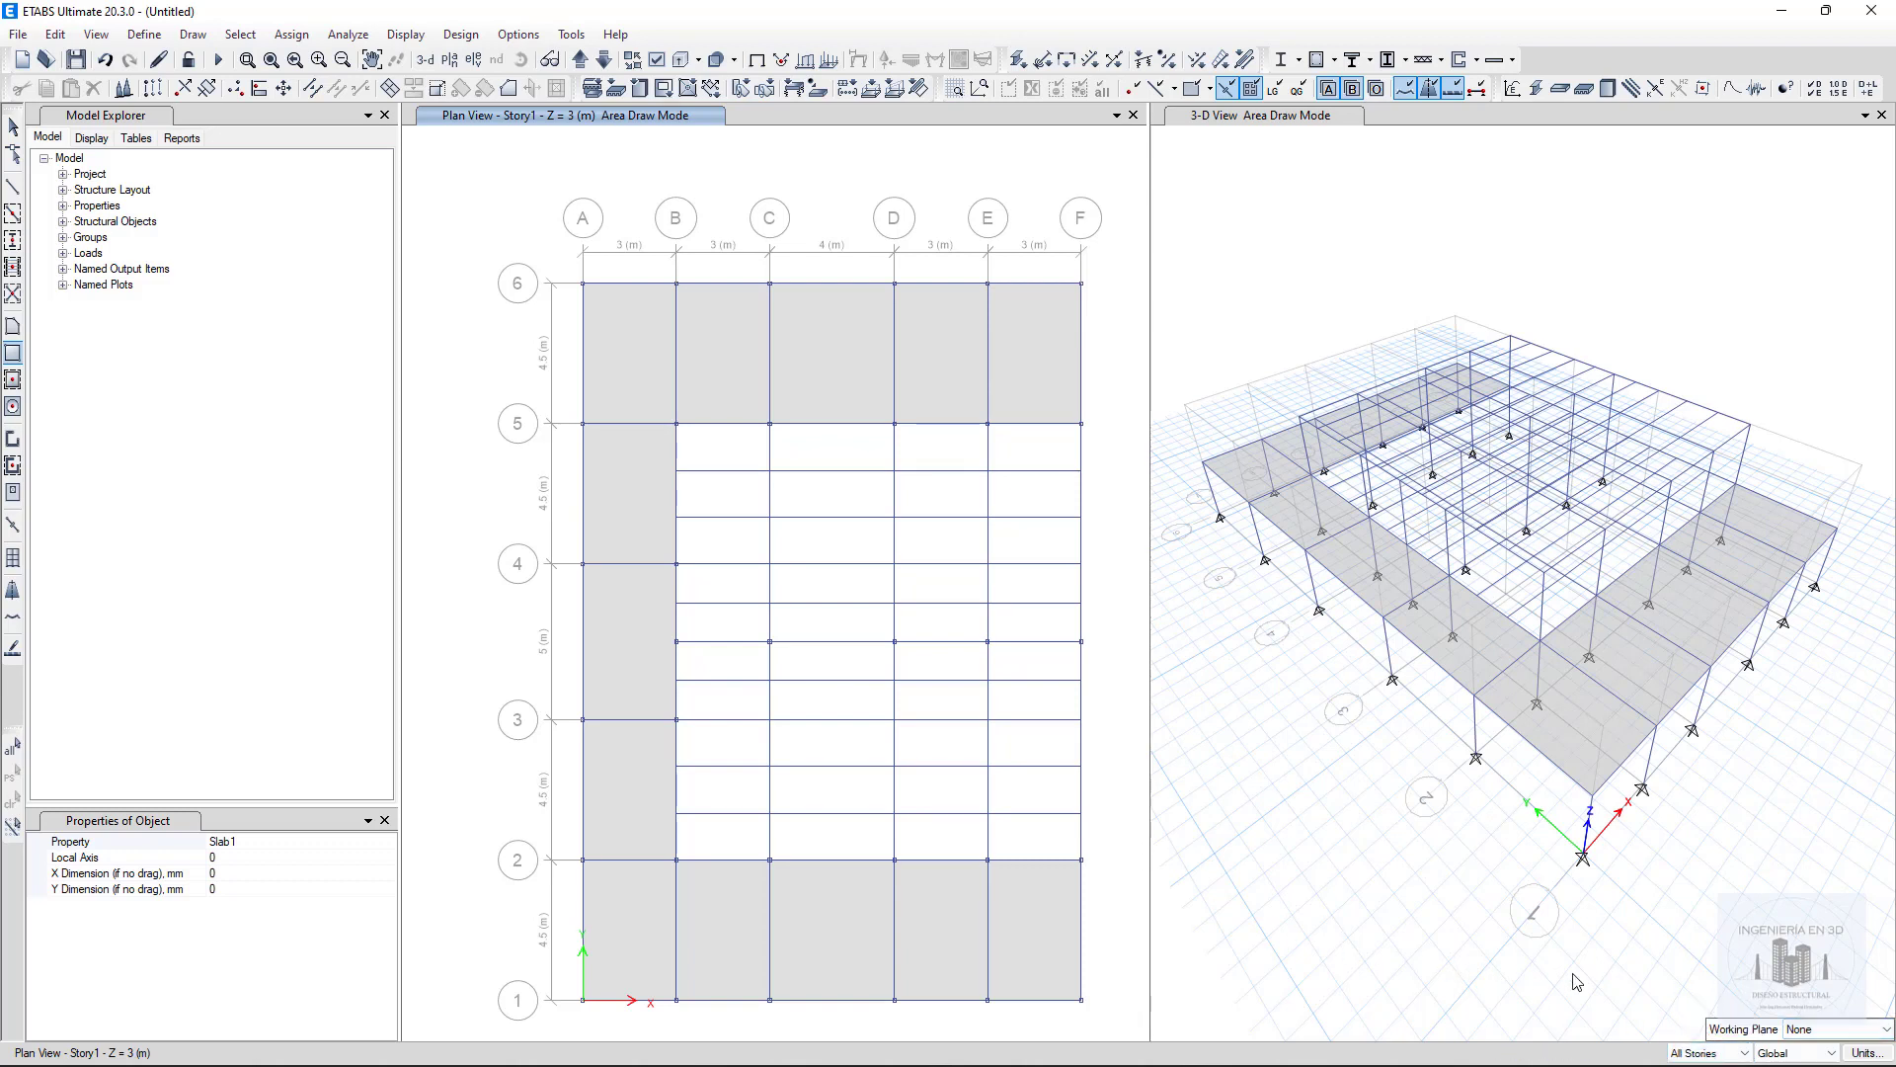
click(1692, 1054)
click(1701, 1035)
click(326, 843)
click(388, 842)
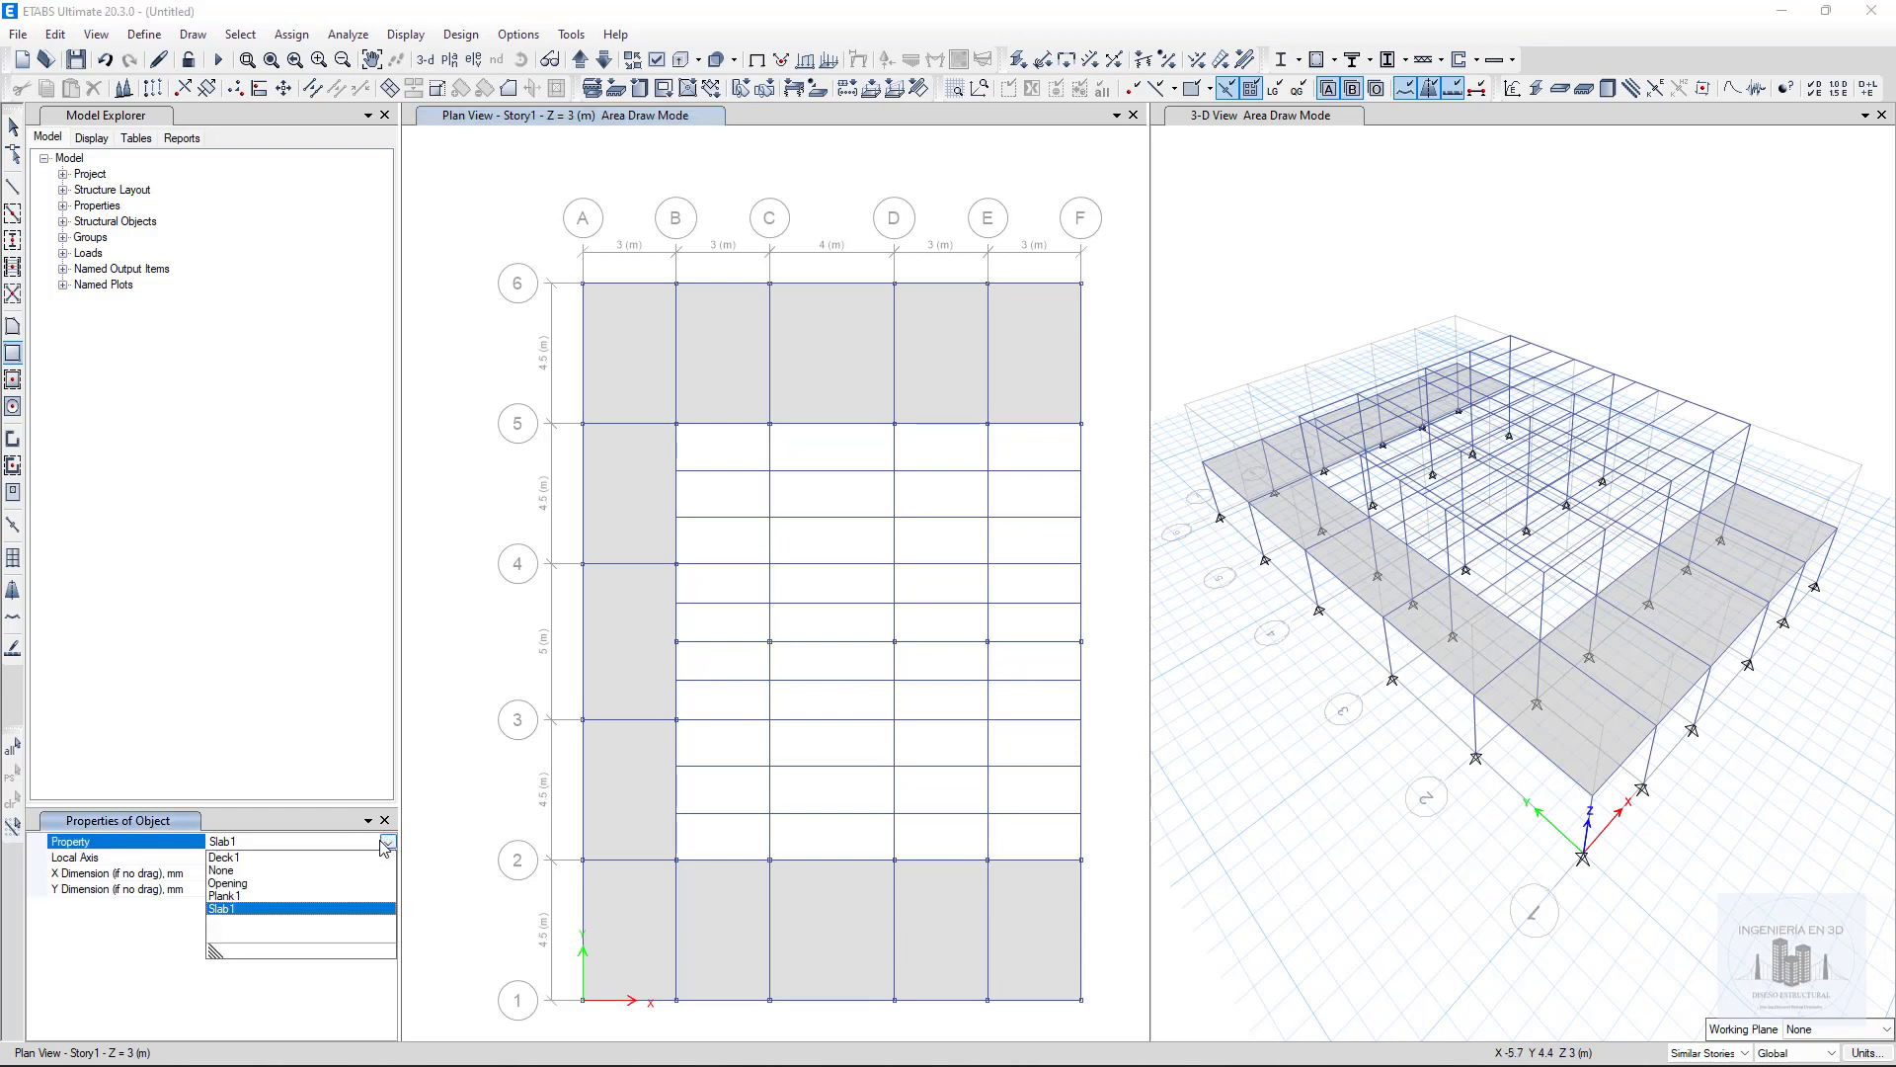
click(230, 858)
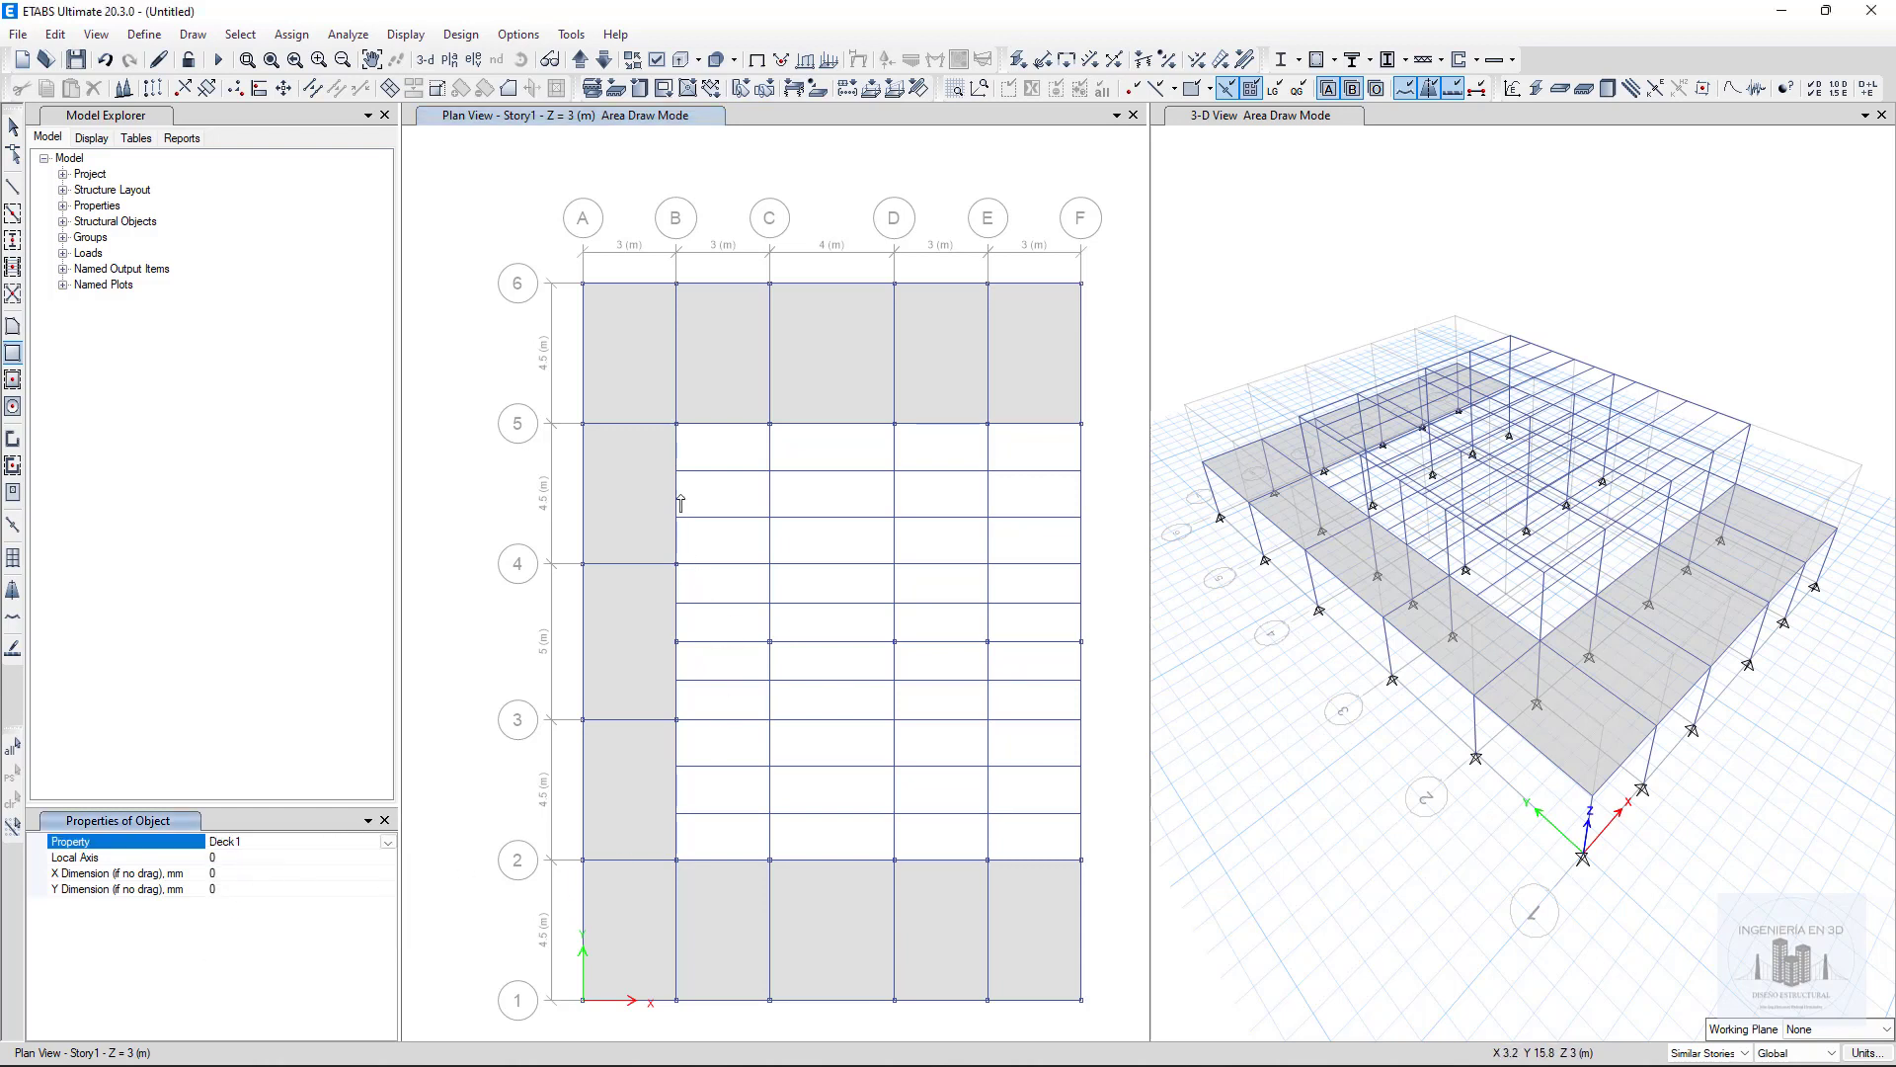
click(678, 426)
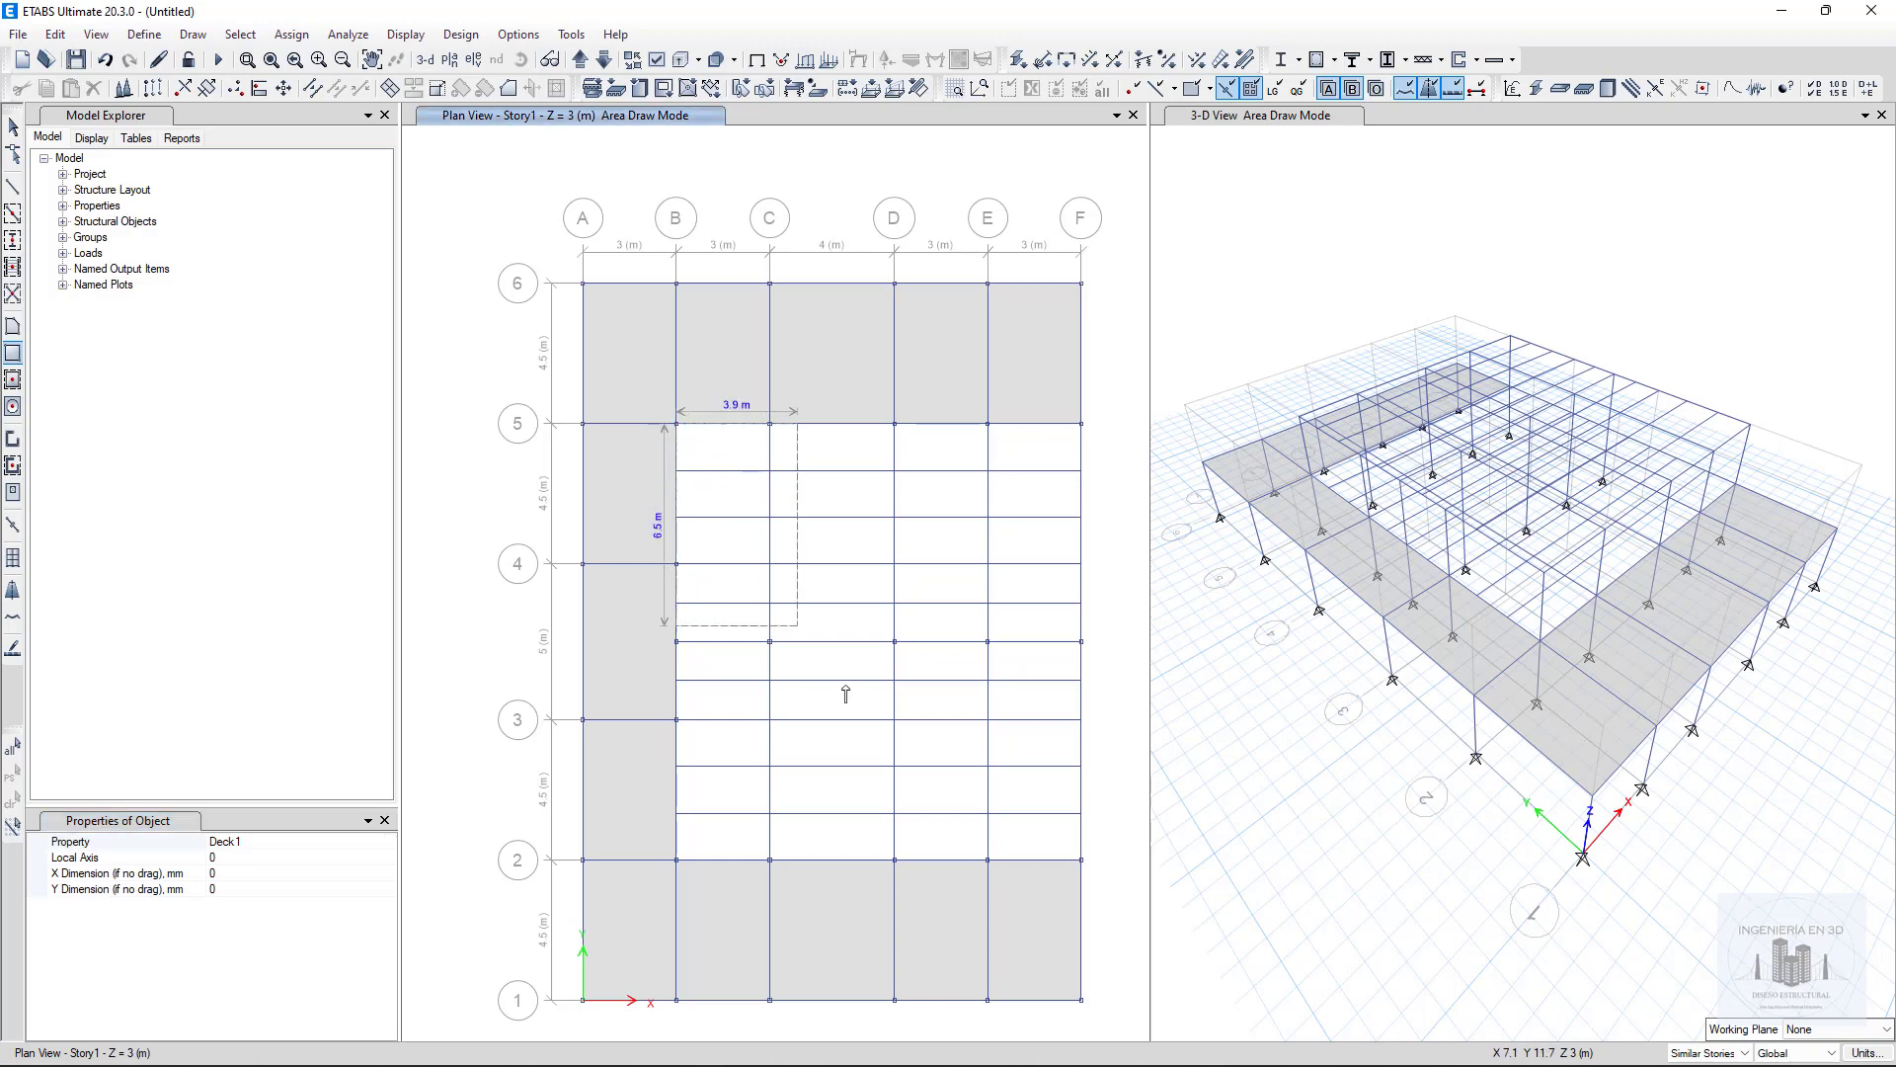
click(1082, 860)
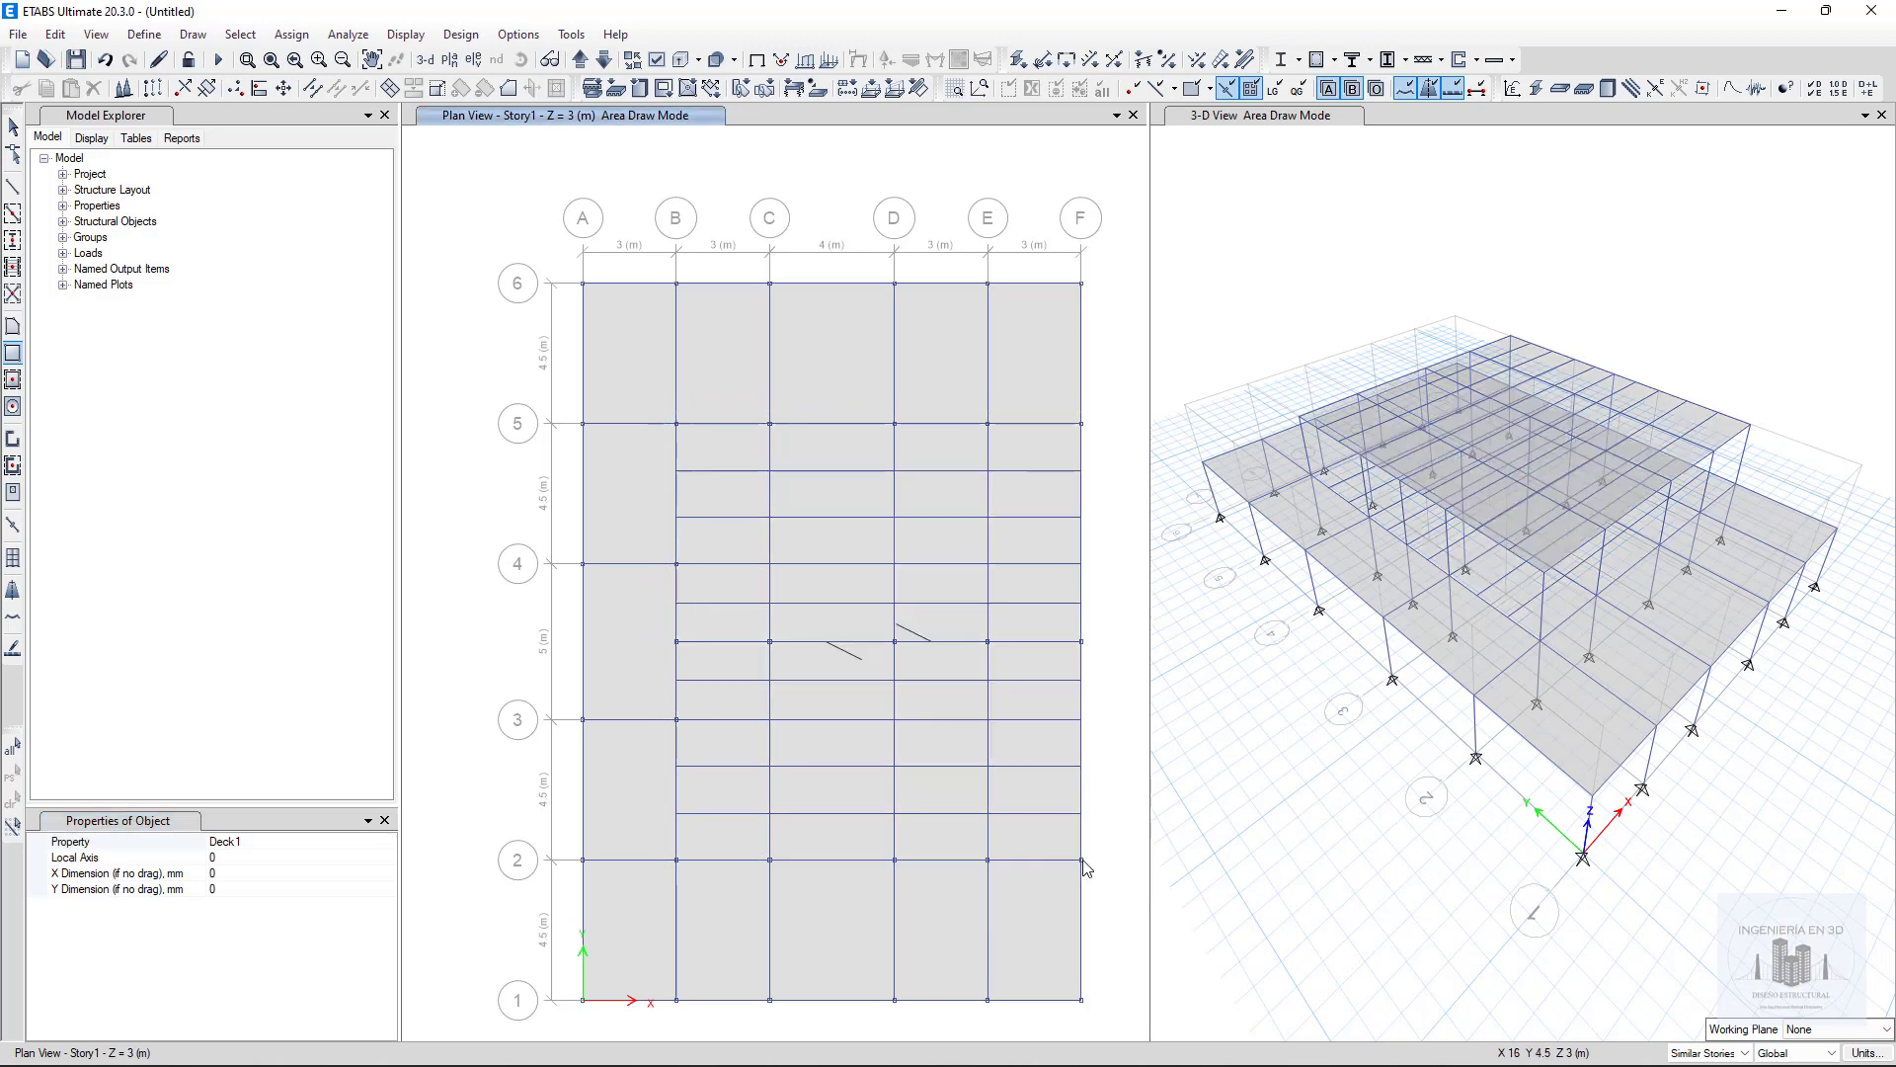
key(Escape)
Step: Set the local axis 2 angle of the Story1 deck floor to 90 degrees
right_click(915, 668)
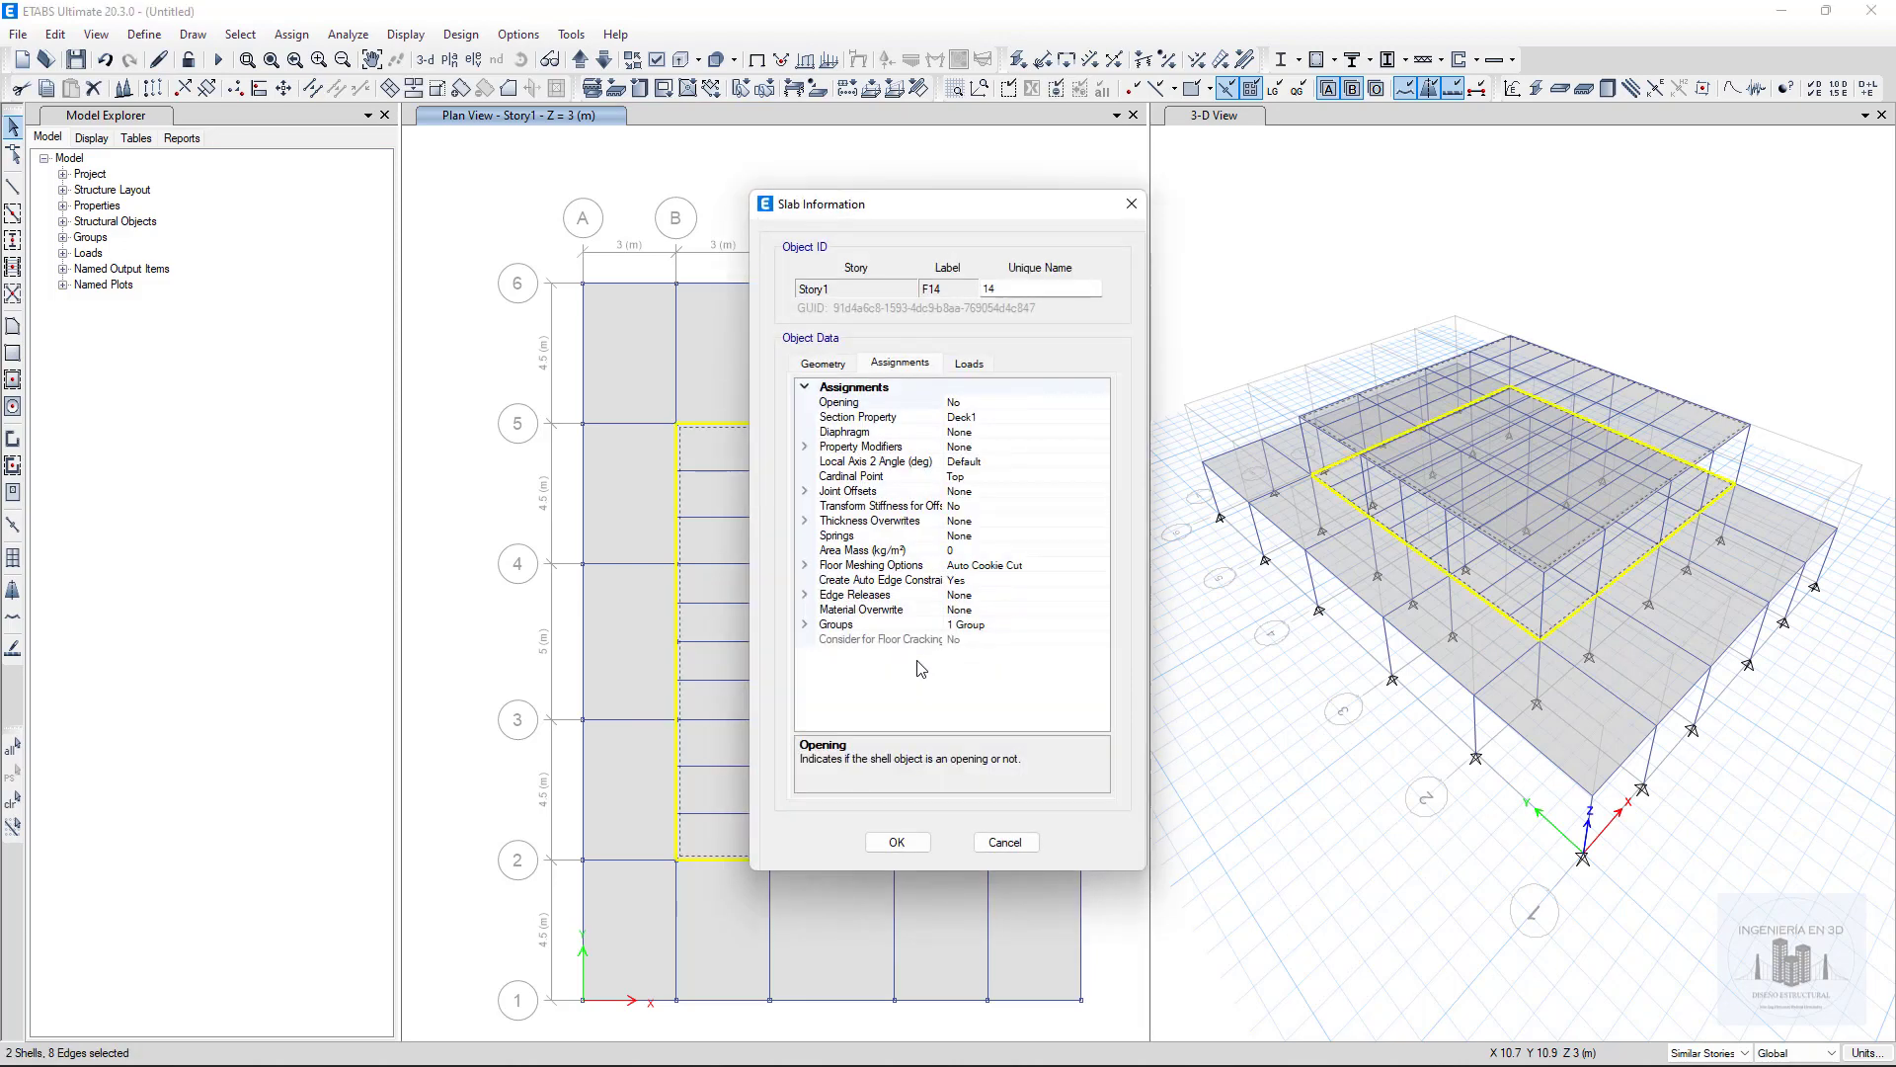
click(948, 461)
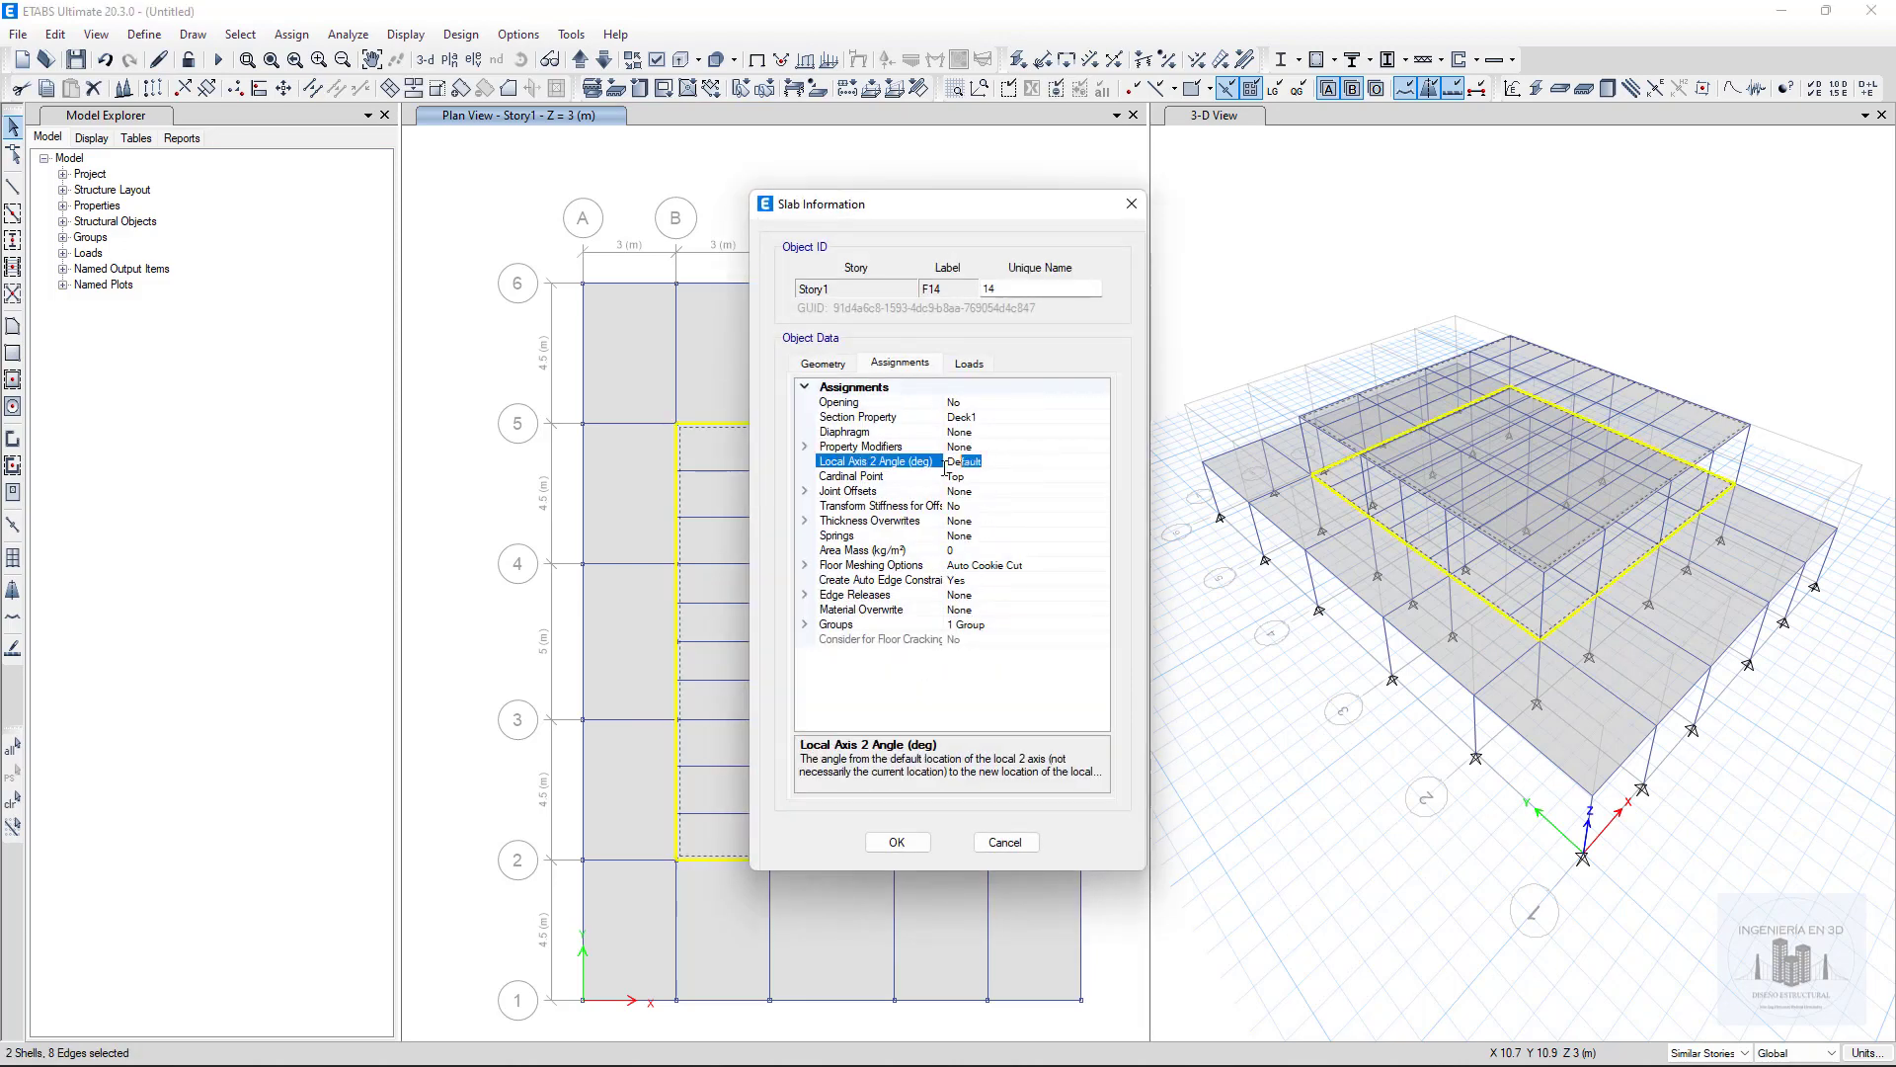
text(90)
key(Return)
click(897, 842)
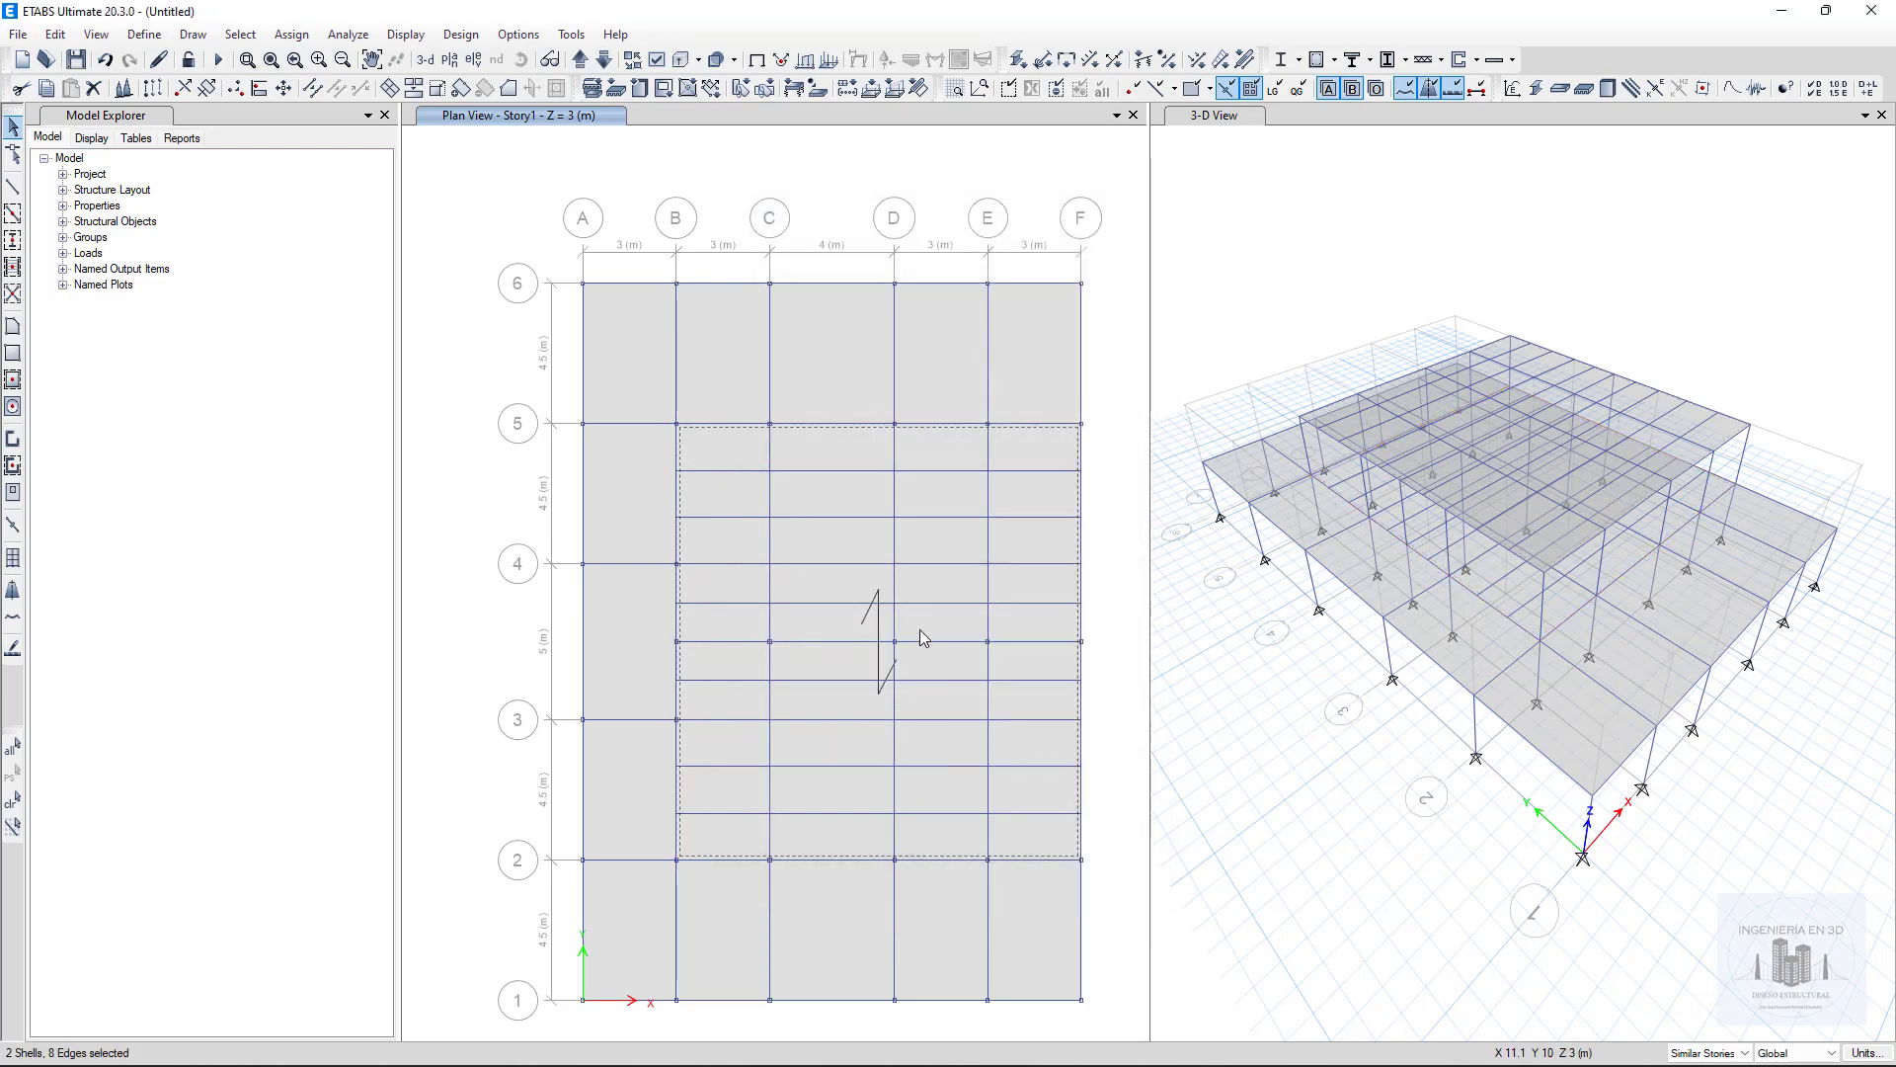
Step: Set the local axis 2 angle of the Story2 deck floor to 90 degrees and clear the selection
click(580, 60)
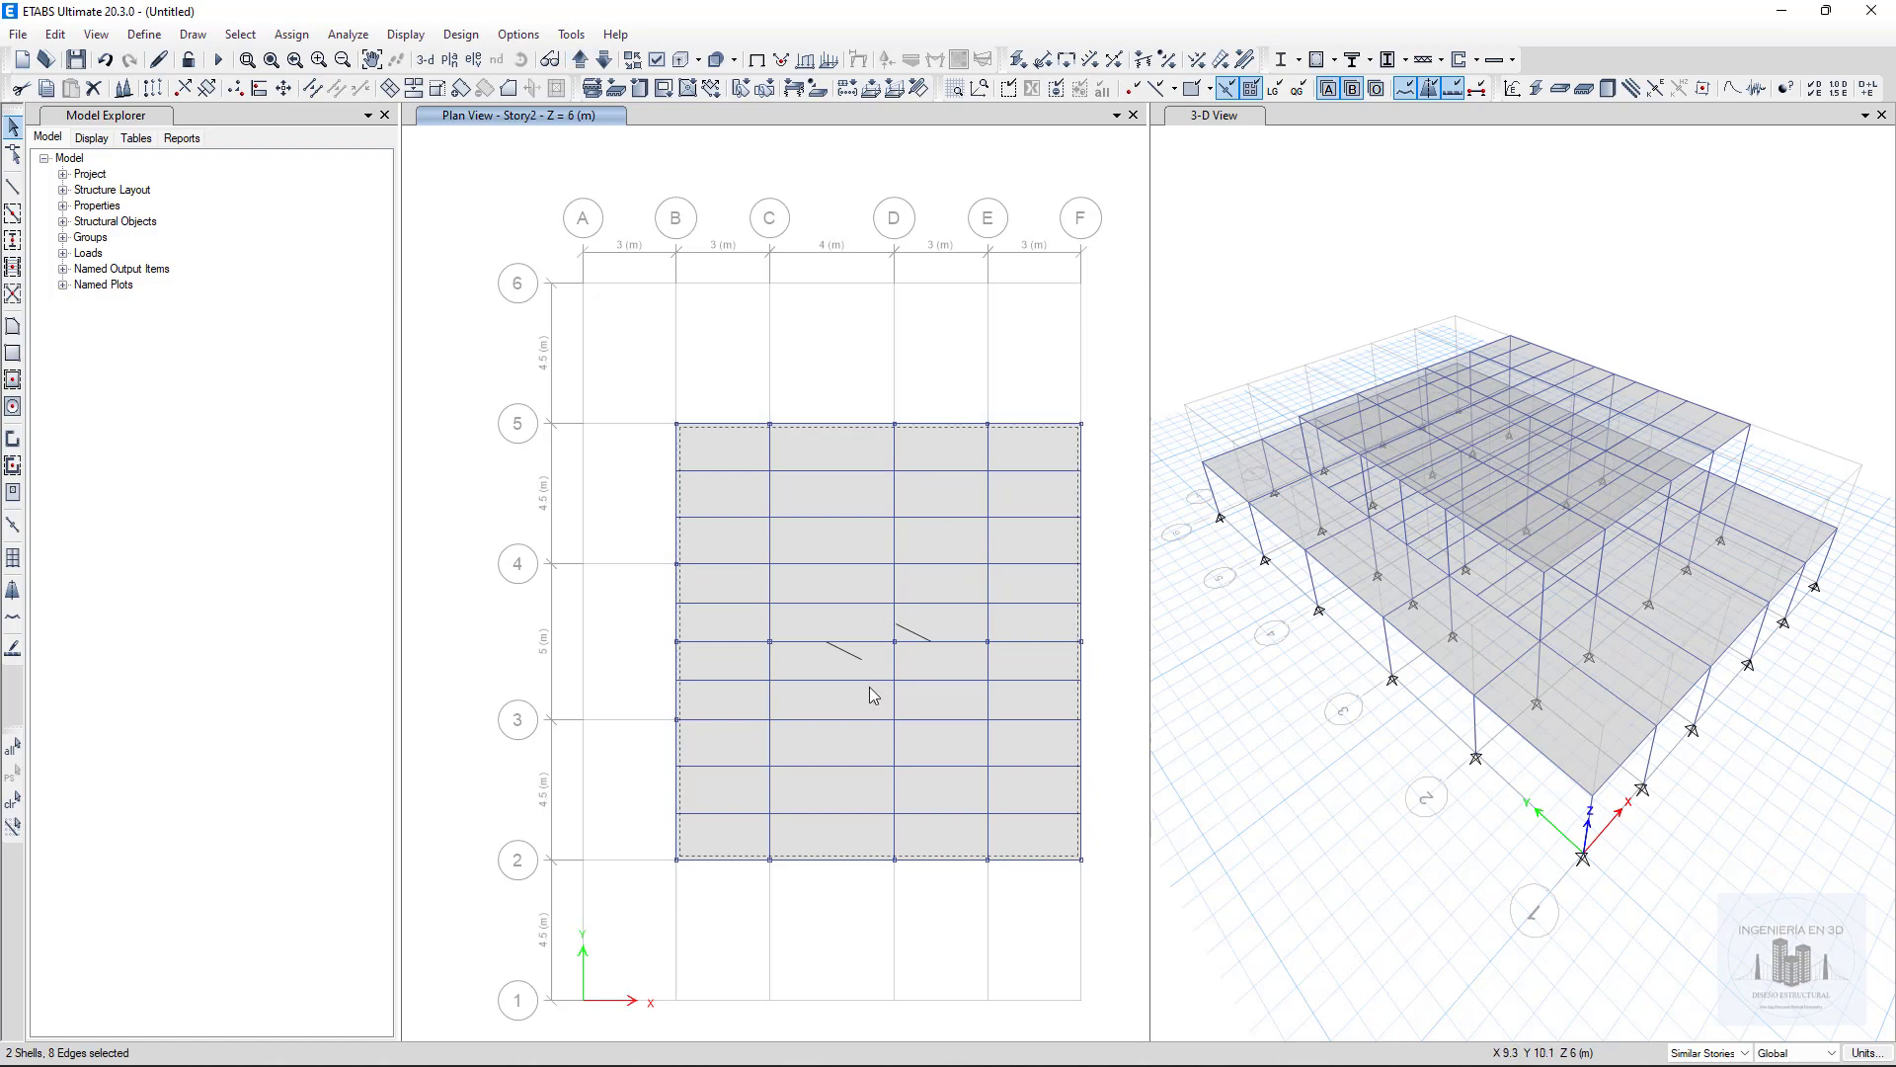
right_click(855, 662)
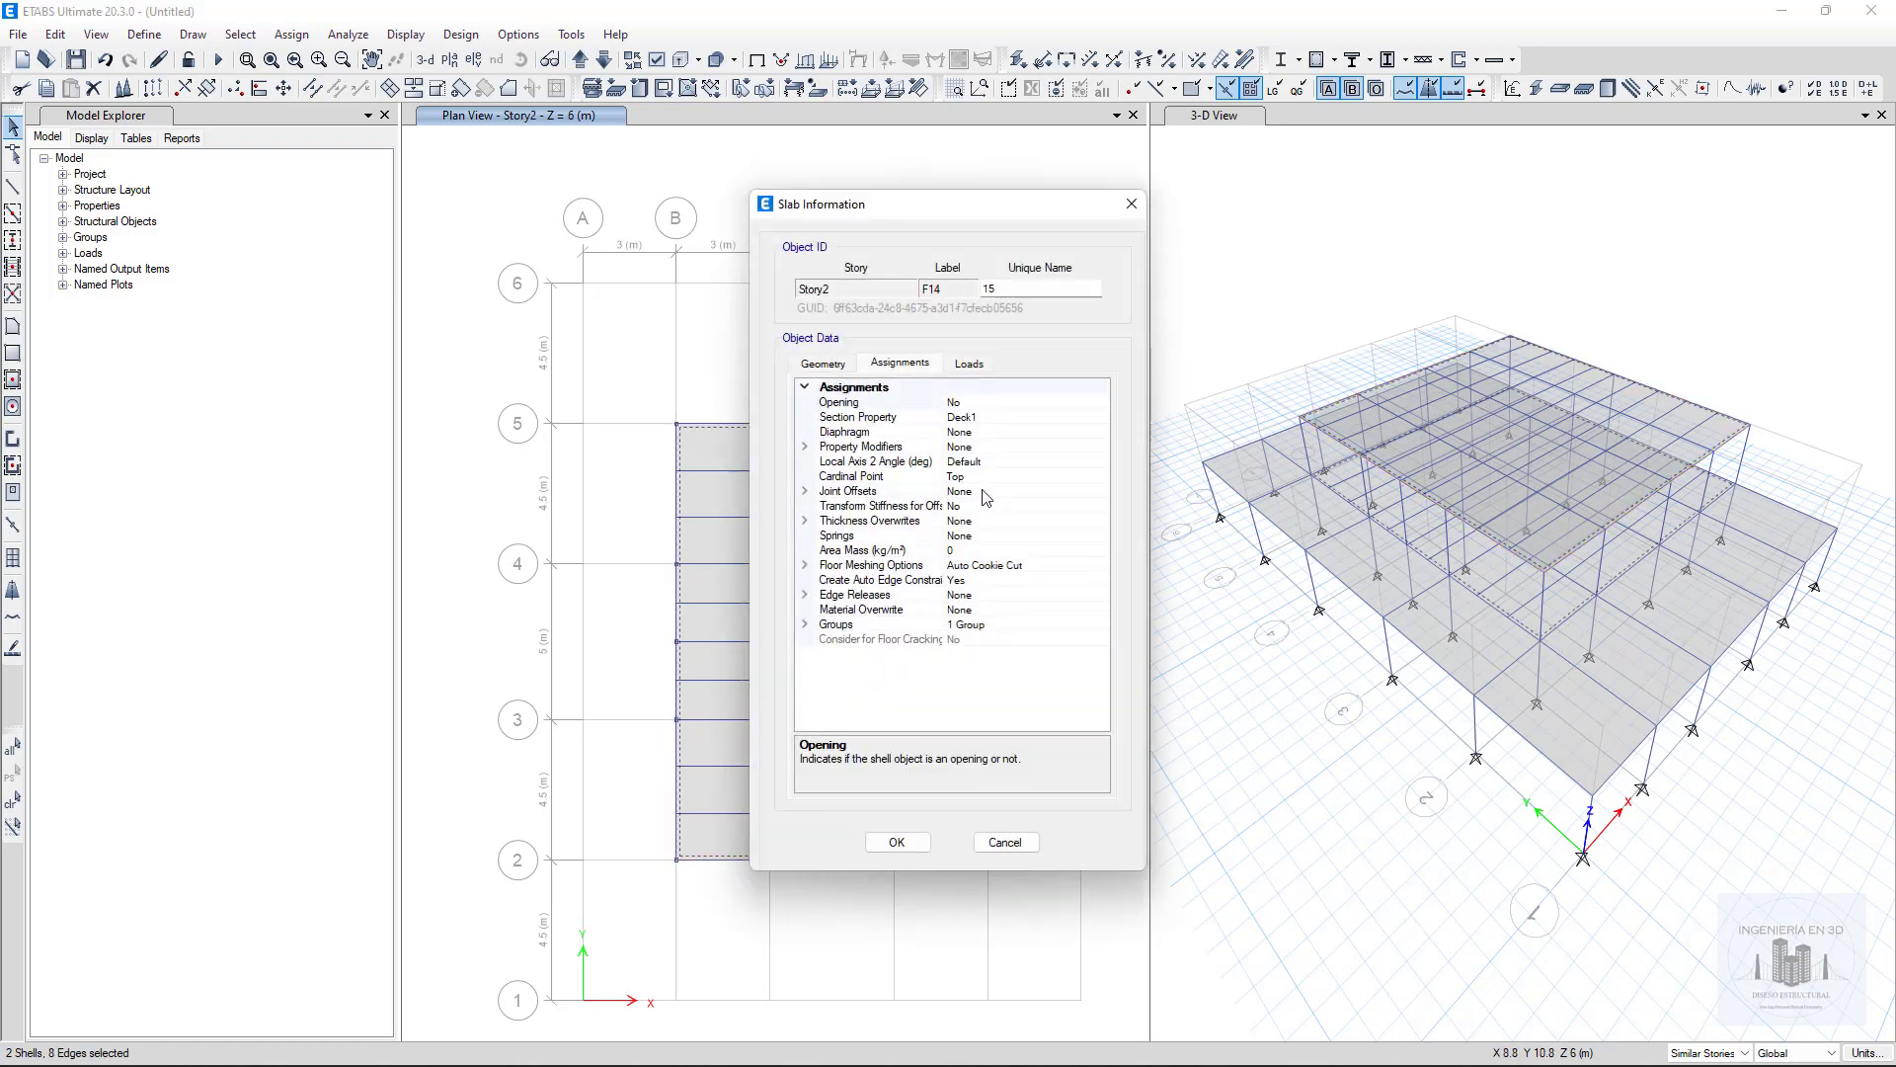
click(963, 461)
text(90)
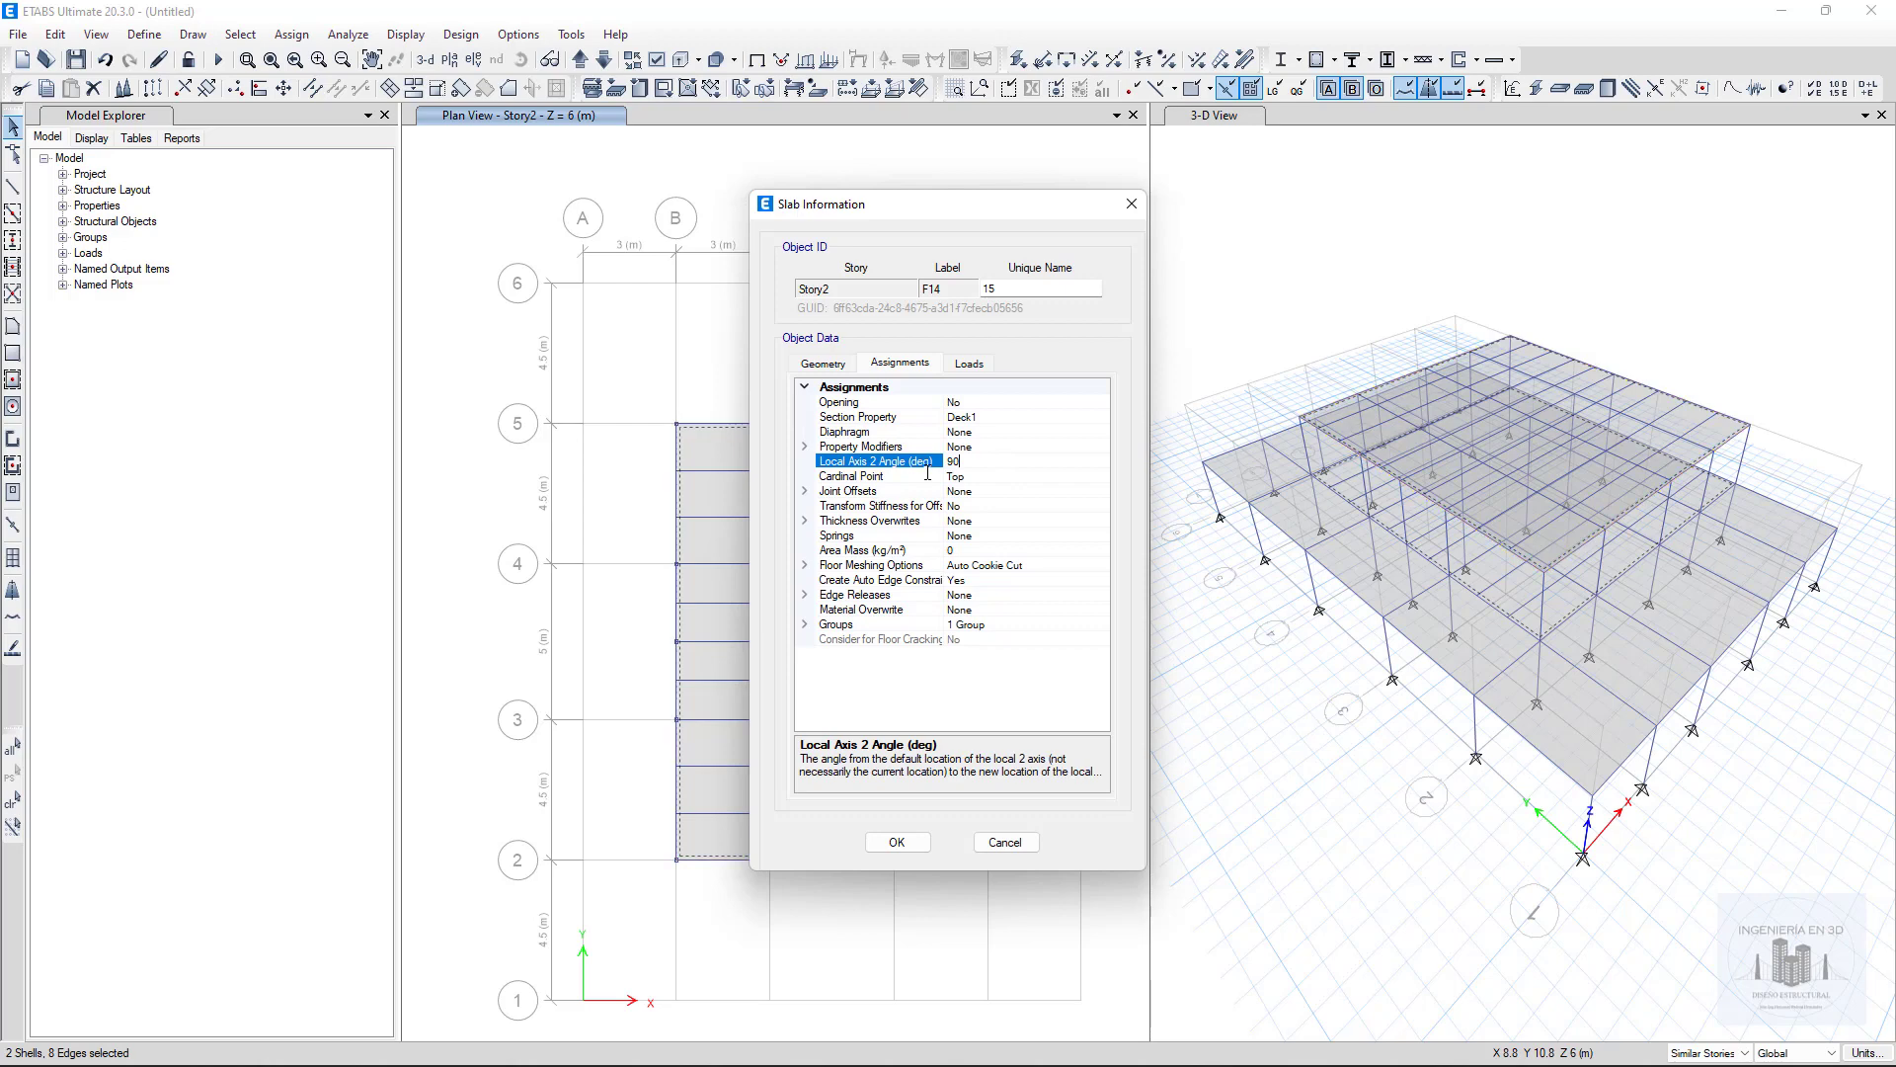
key(Return)
click(917, 851)
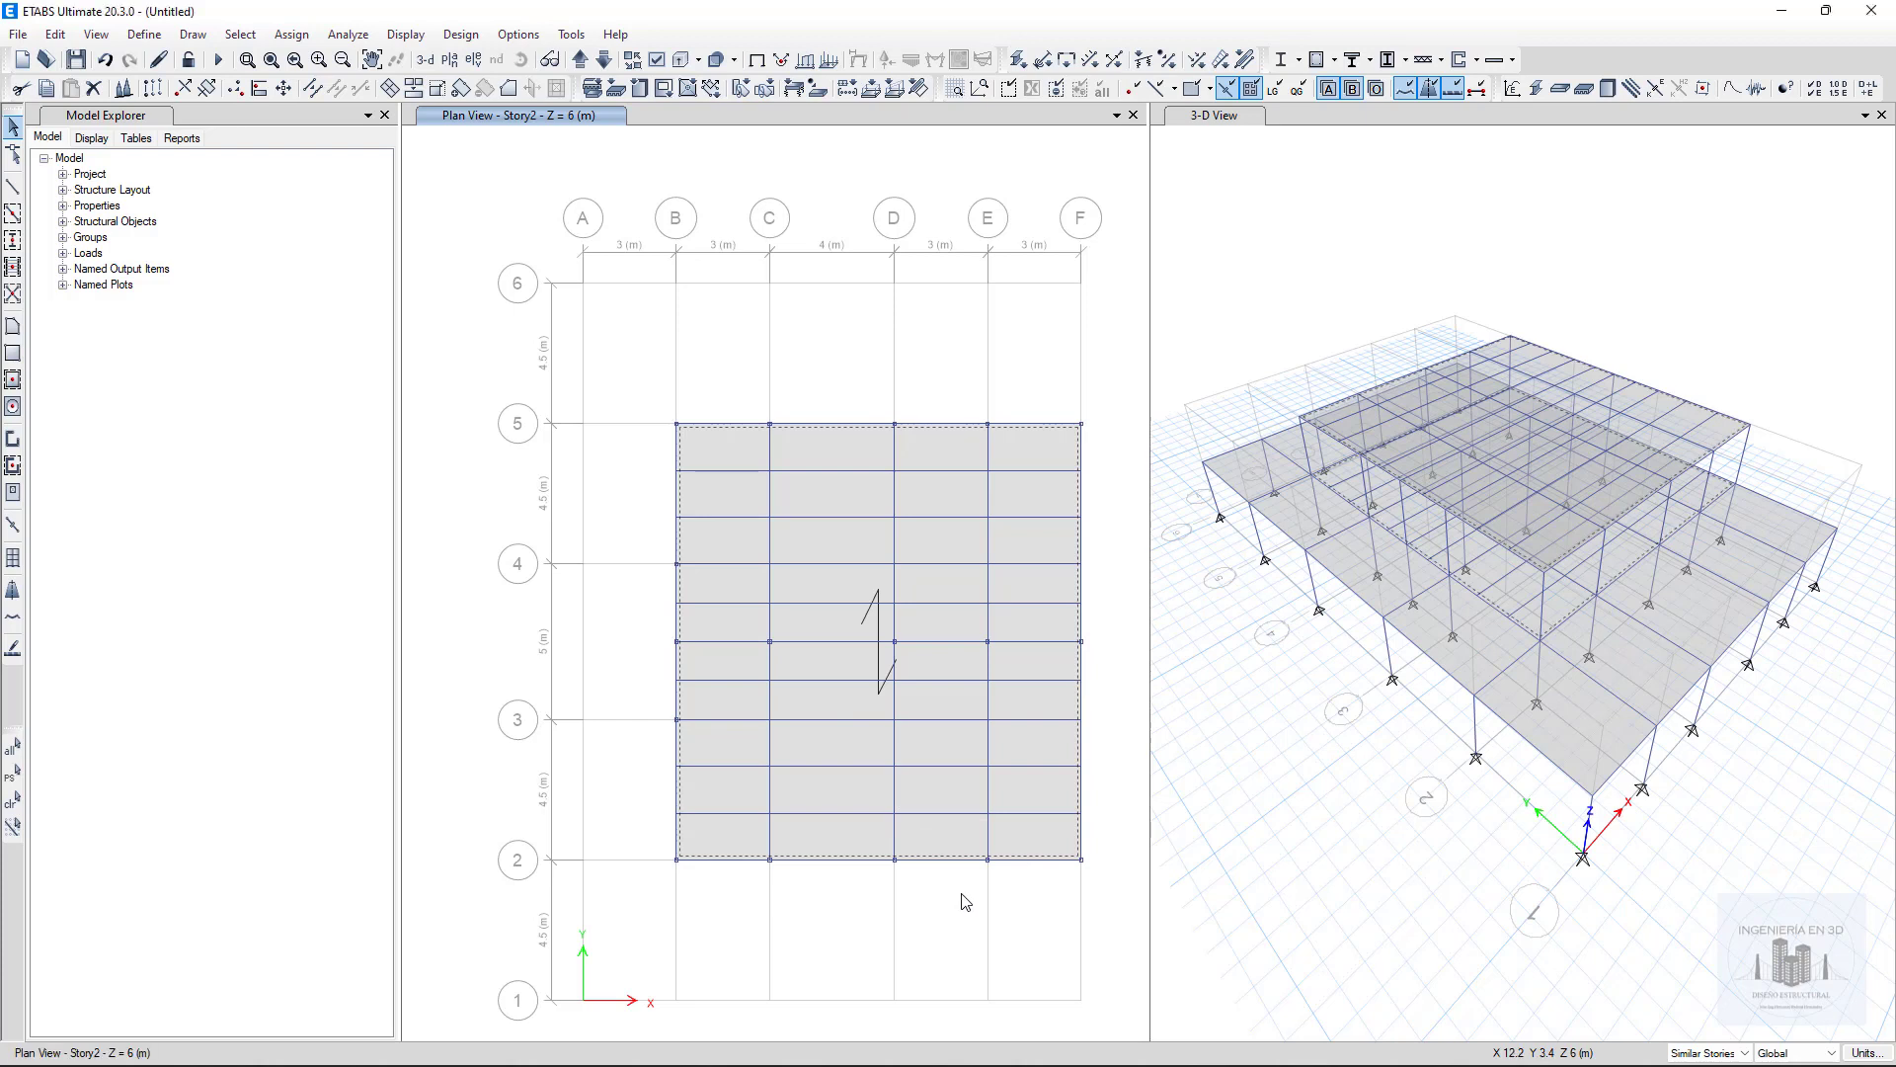
key(Escape)
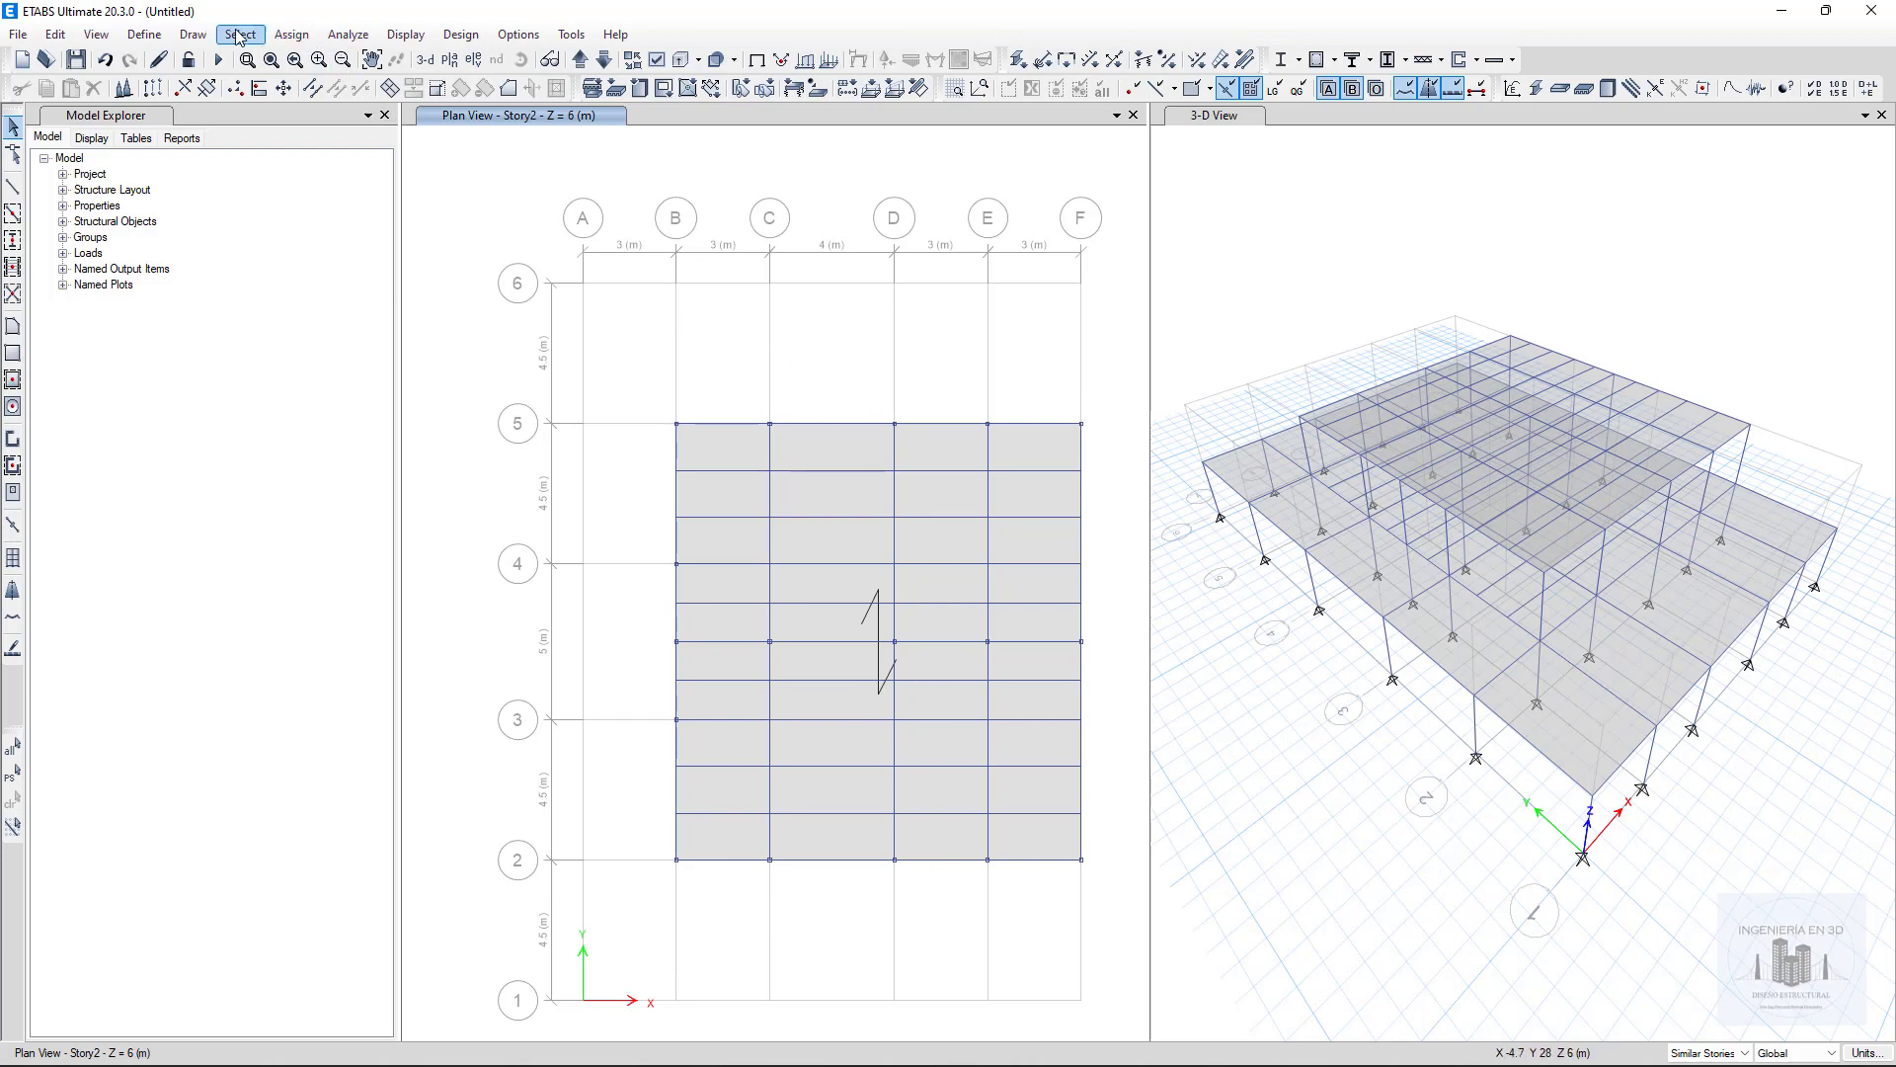
Step: Auto-draw cladding around the building using the floors, and inspect the assignments of one Story1 cladding panel
click(193, 34)
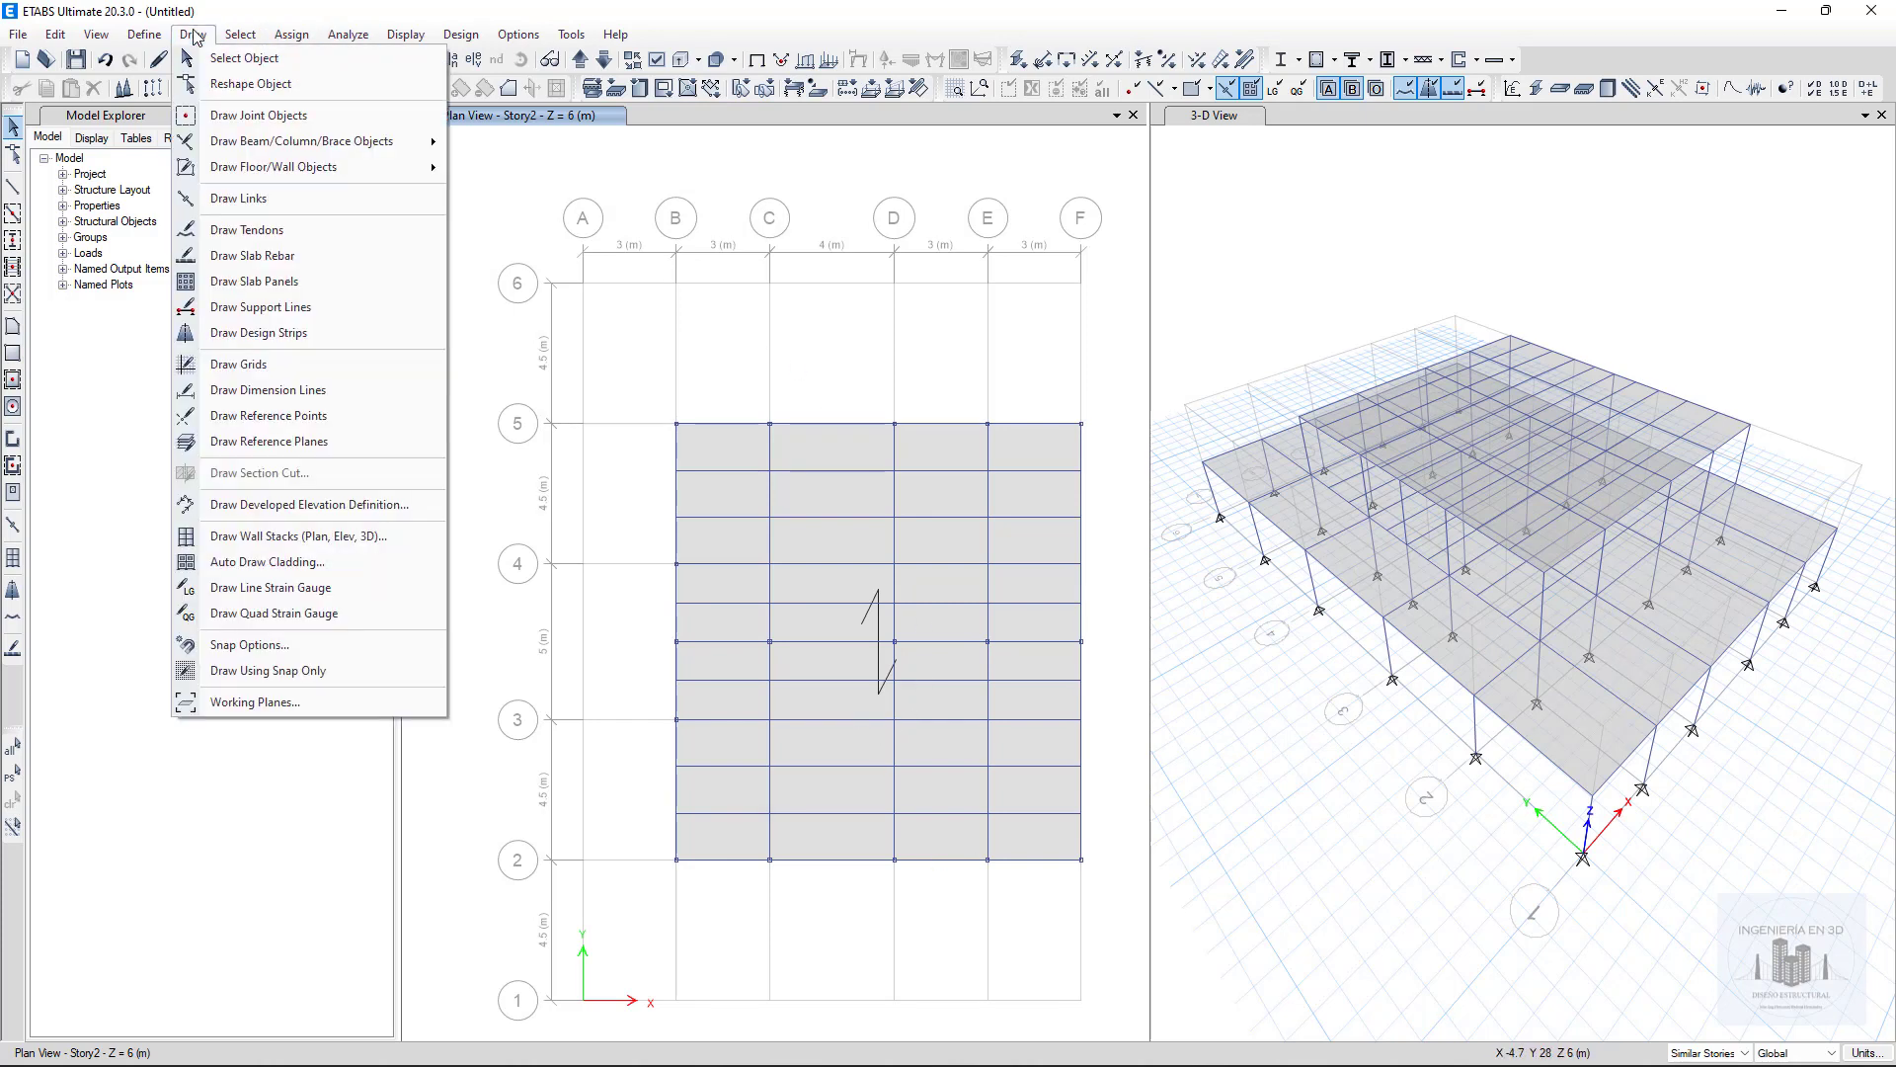
click(266, 561)
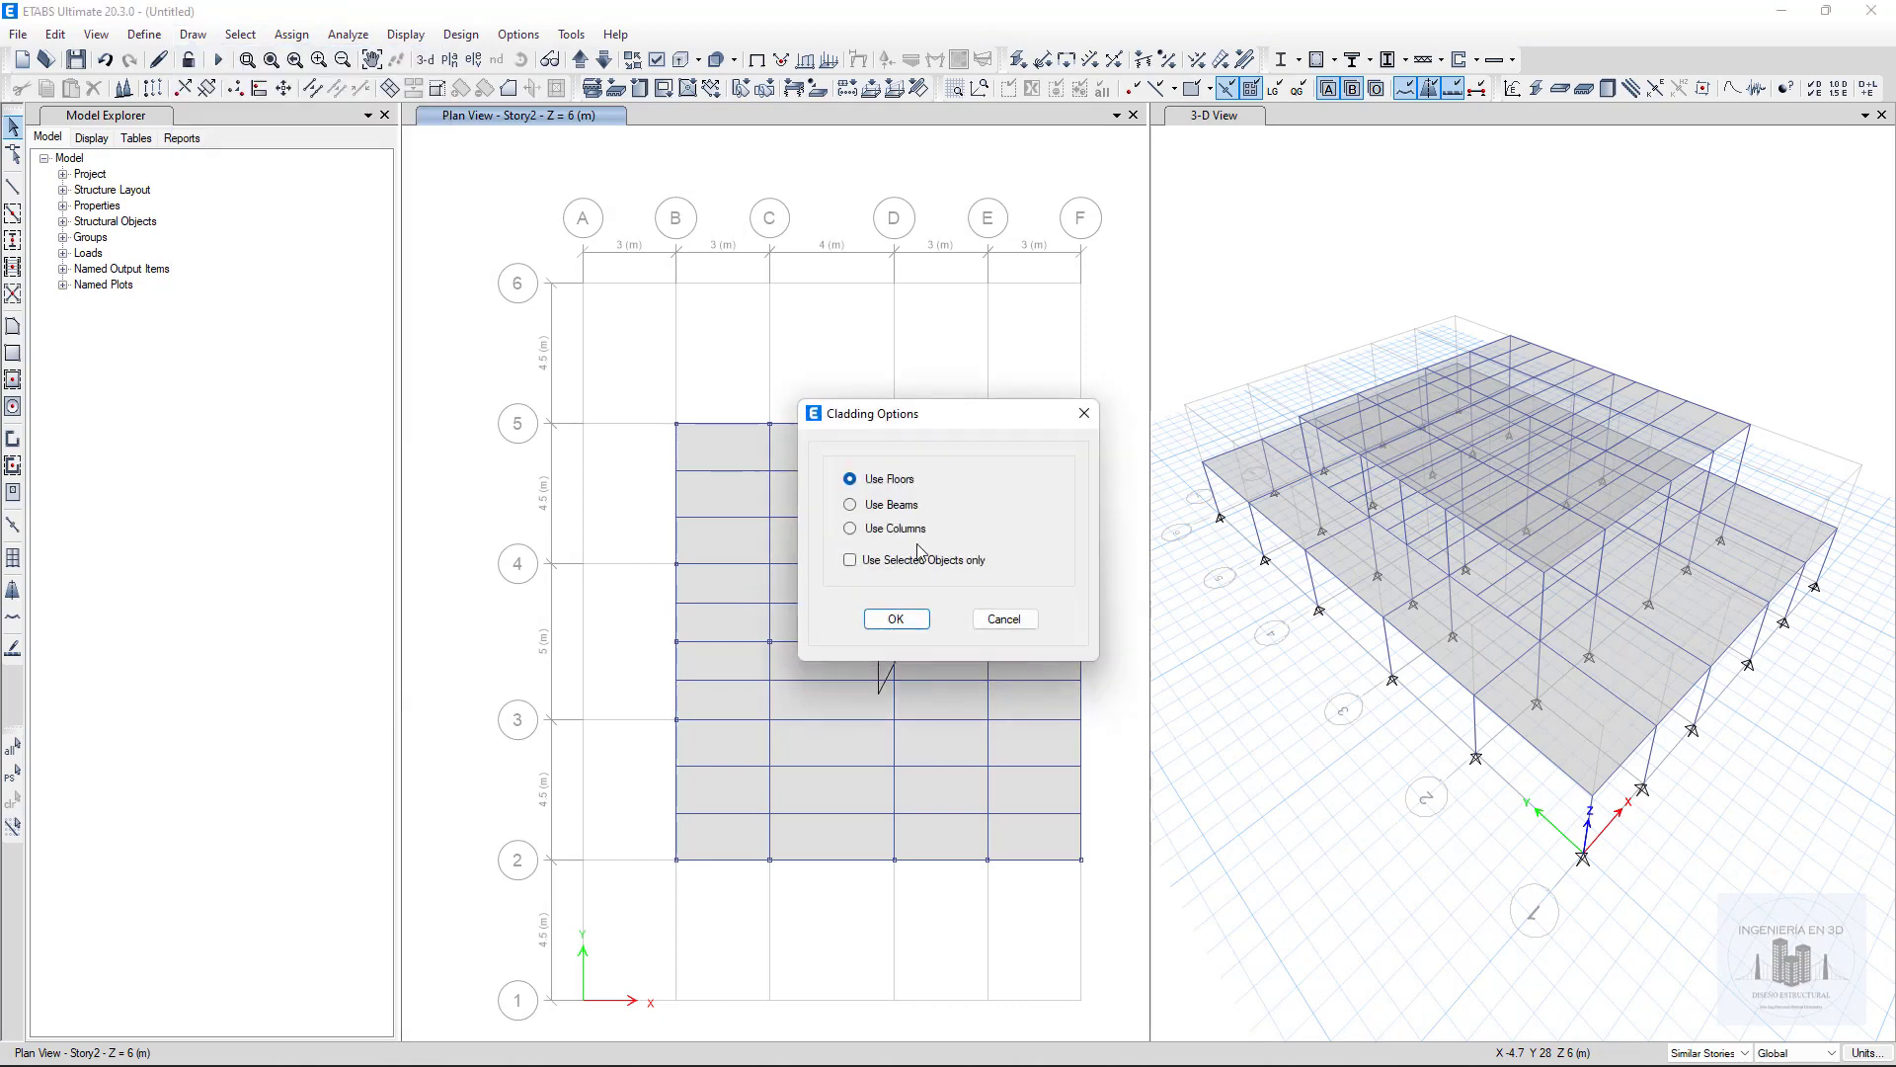
click(914, 621)
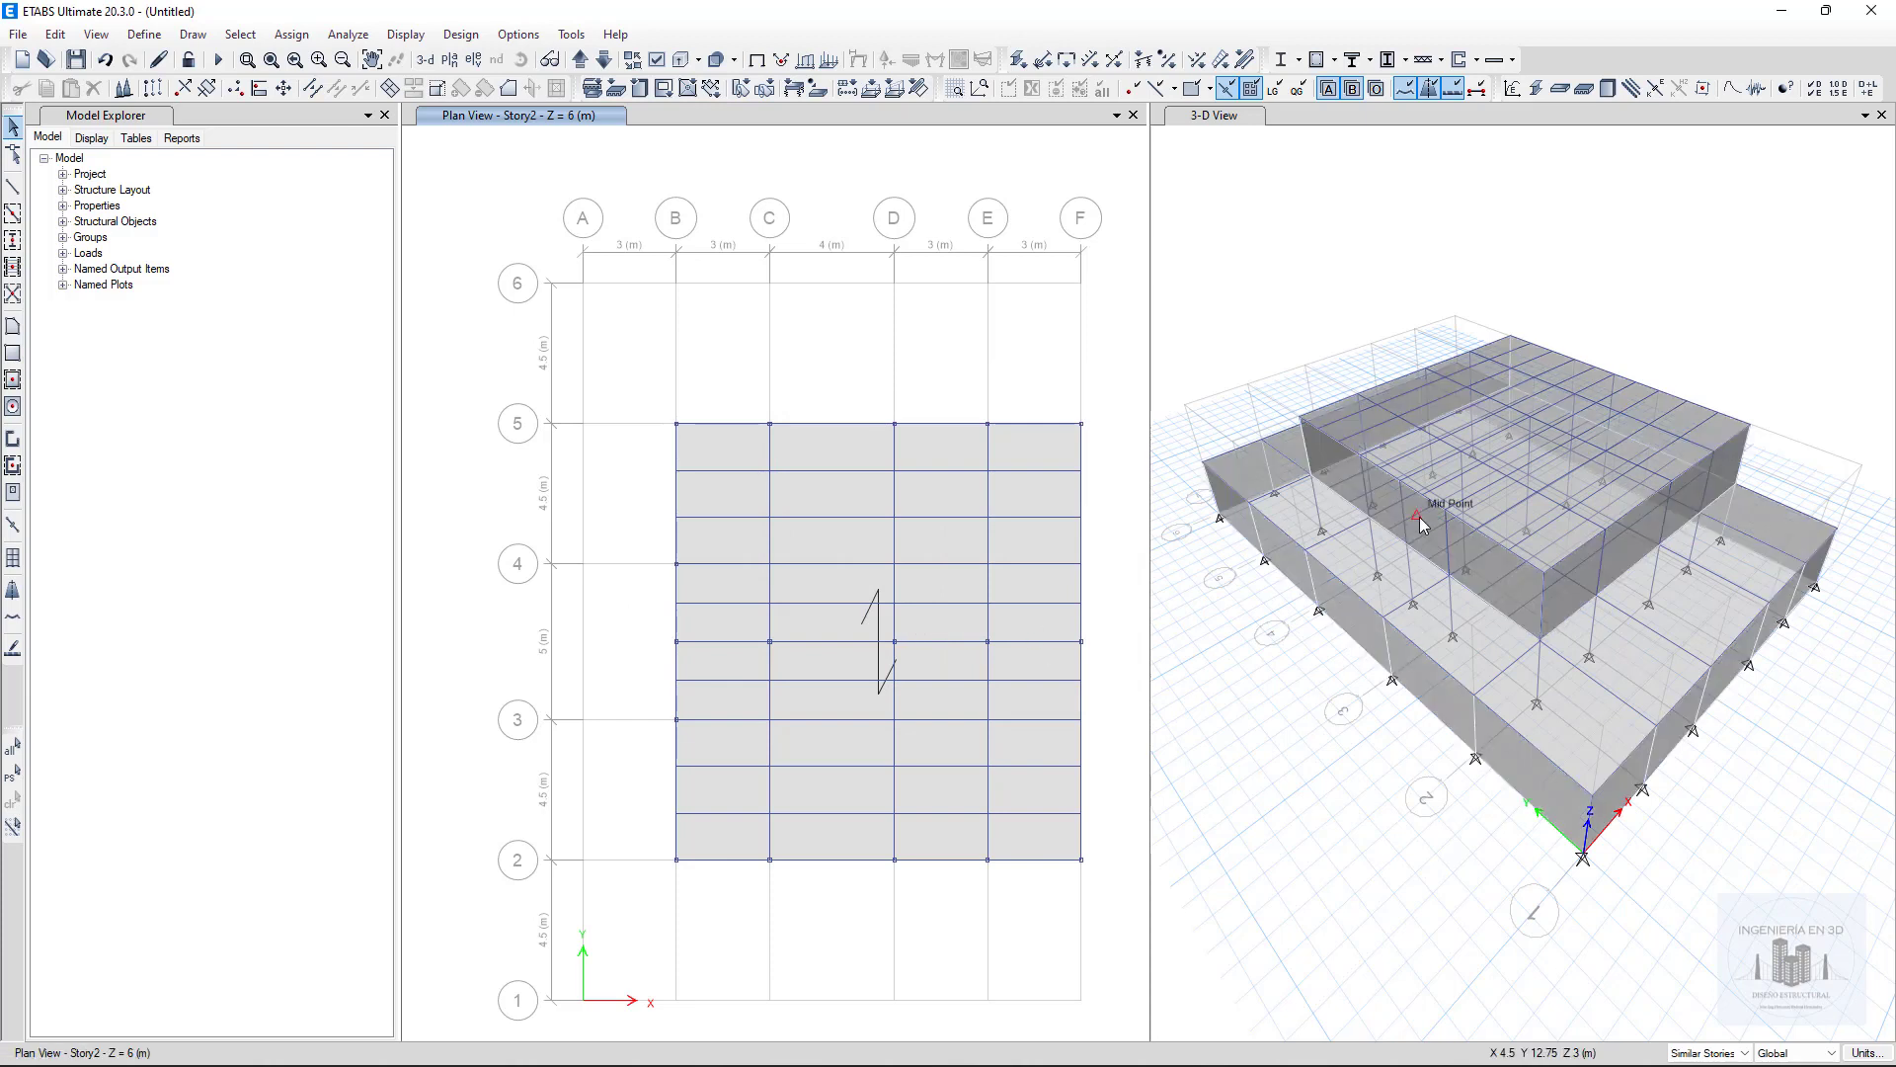
right_click(1362, 632)
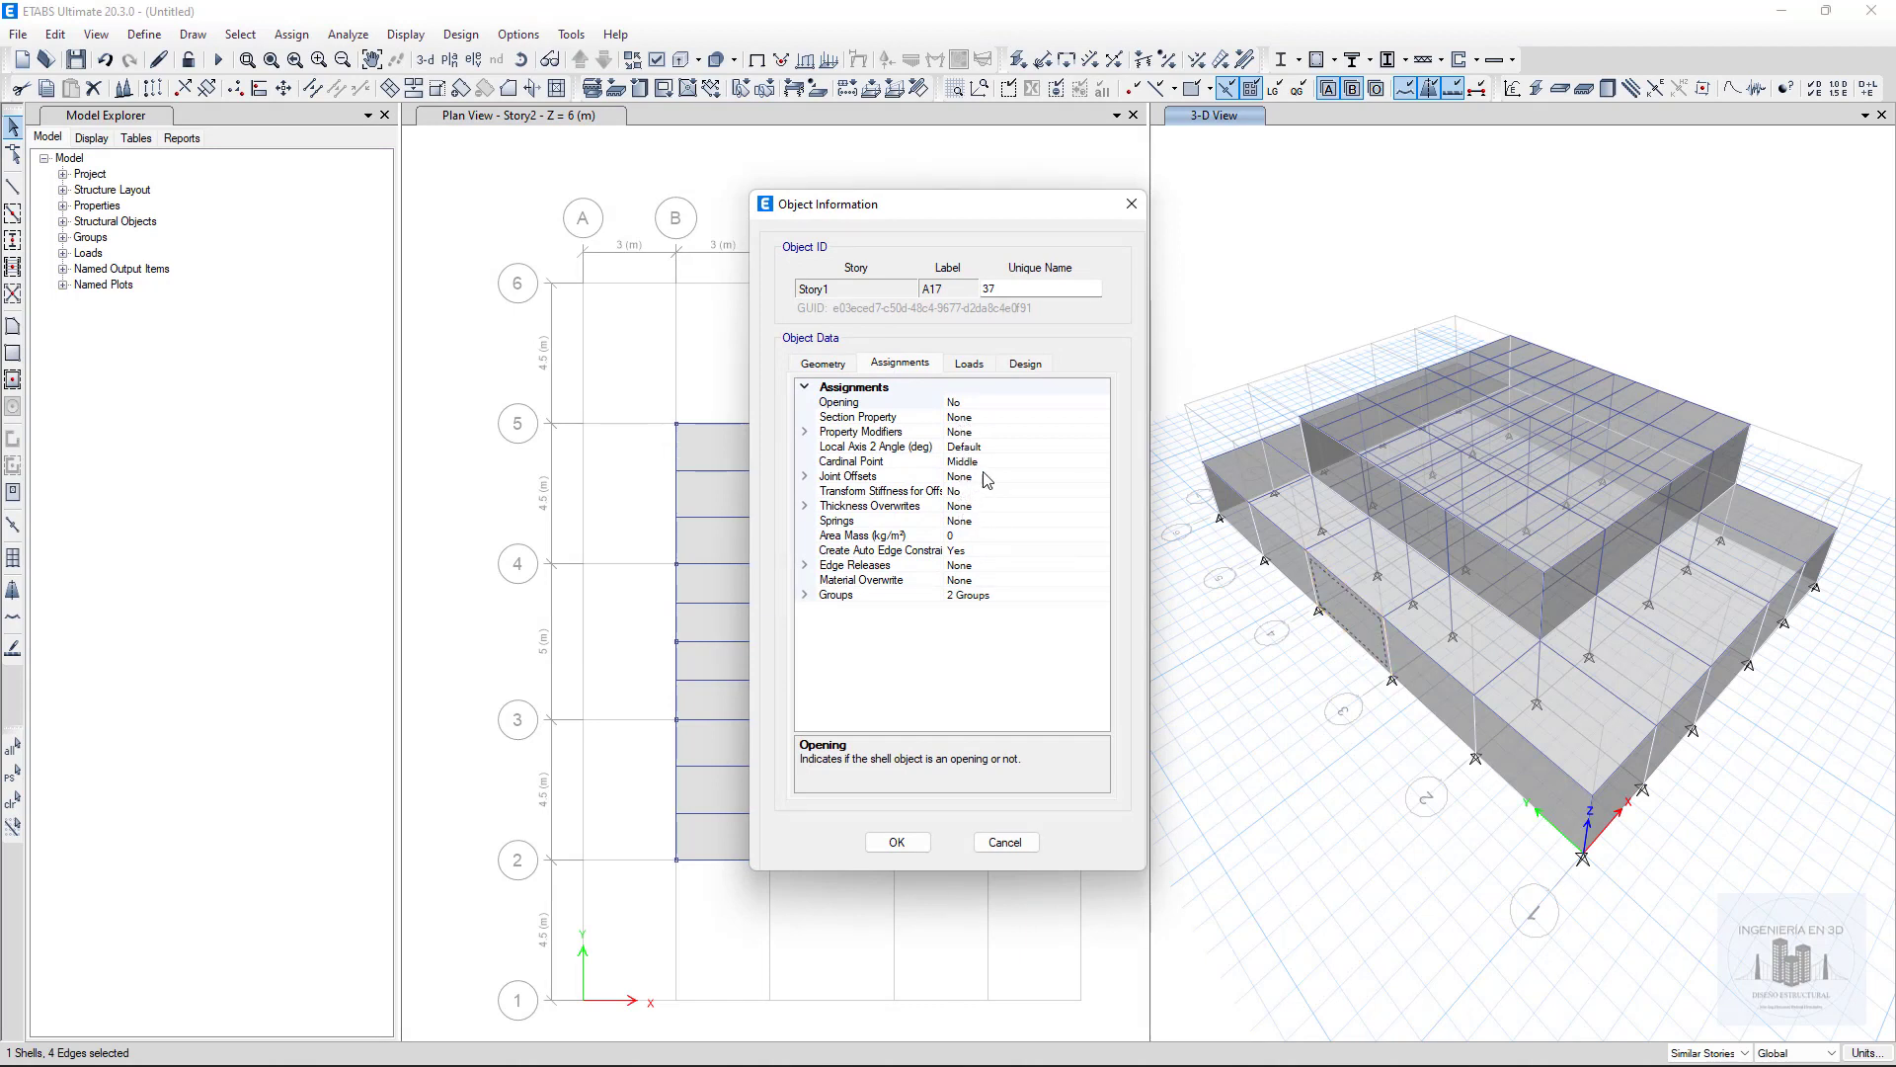
click(899, 841)
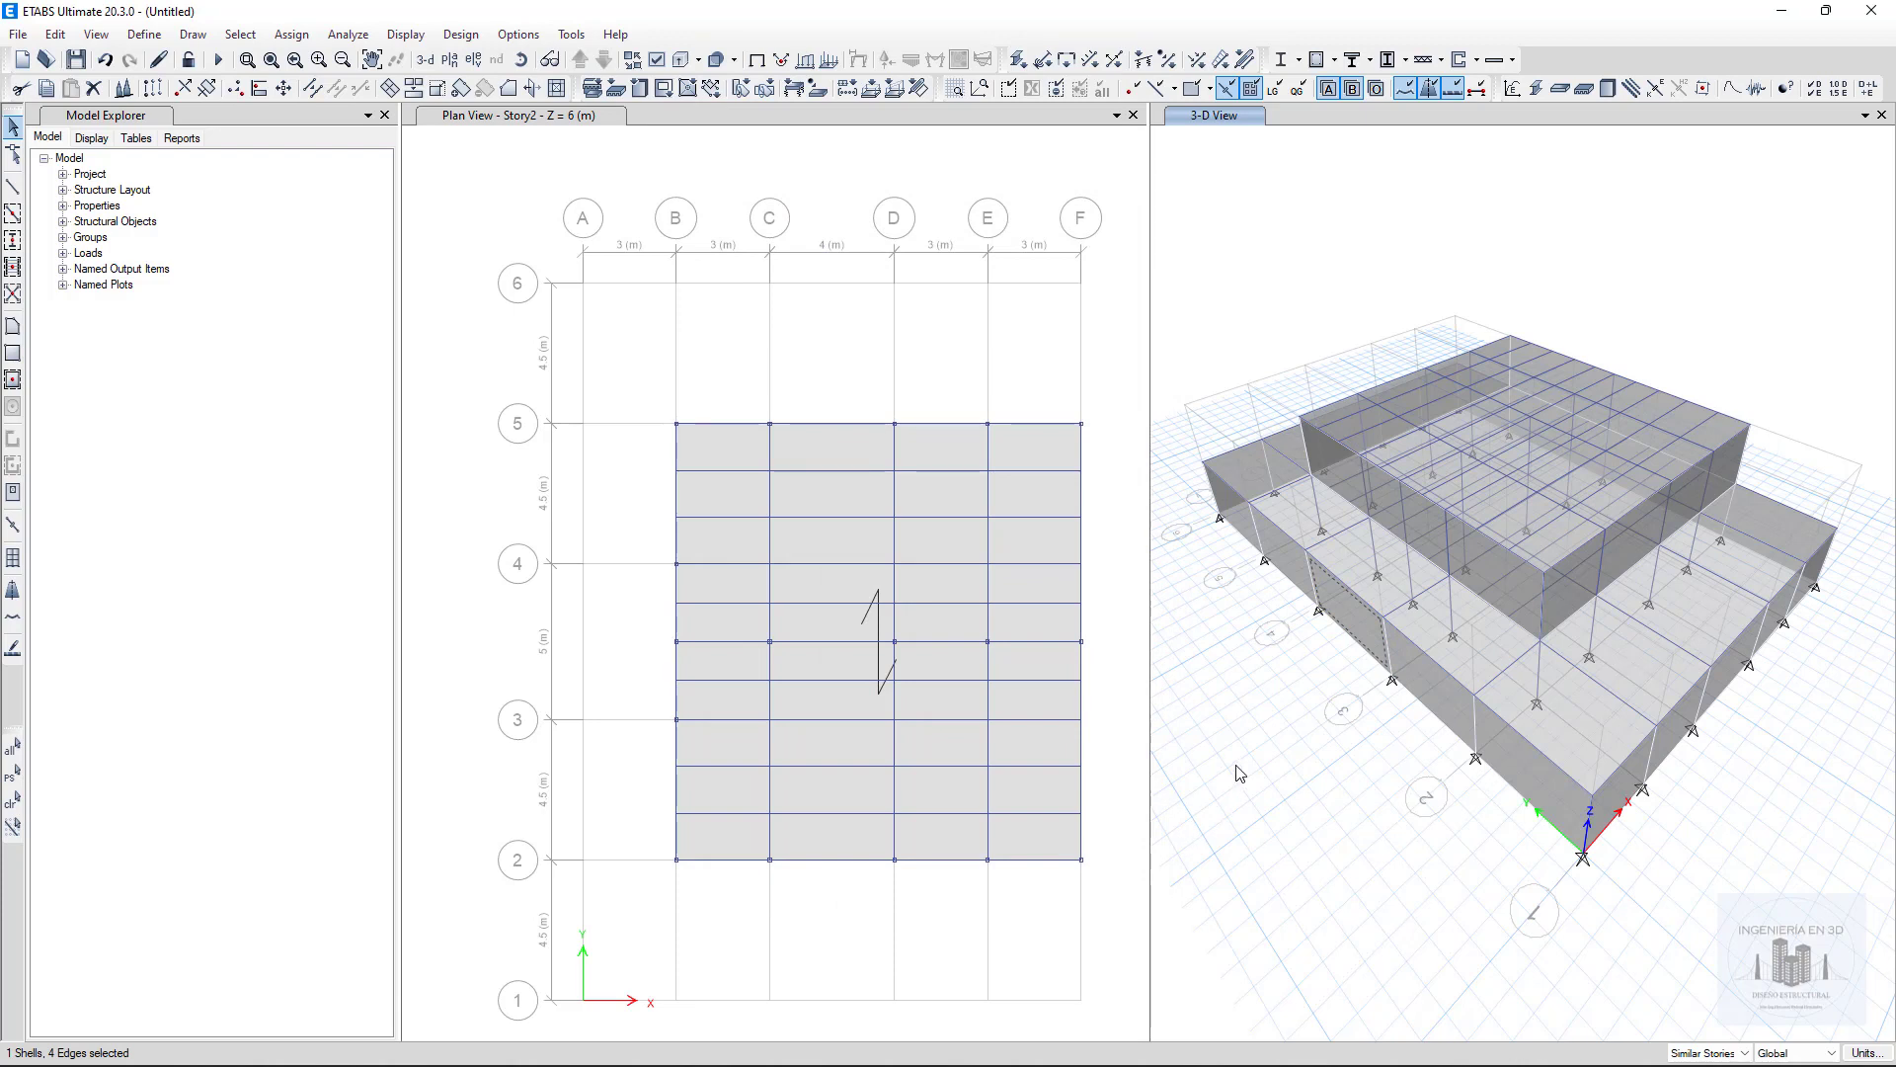
click(1241, 774)
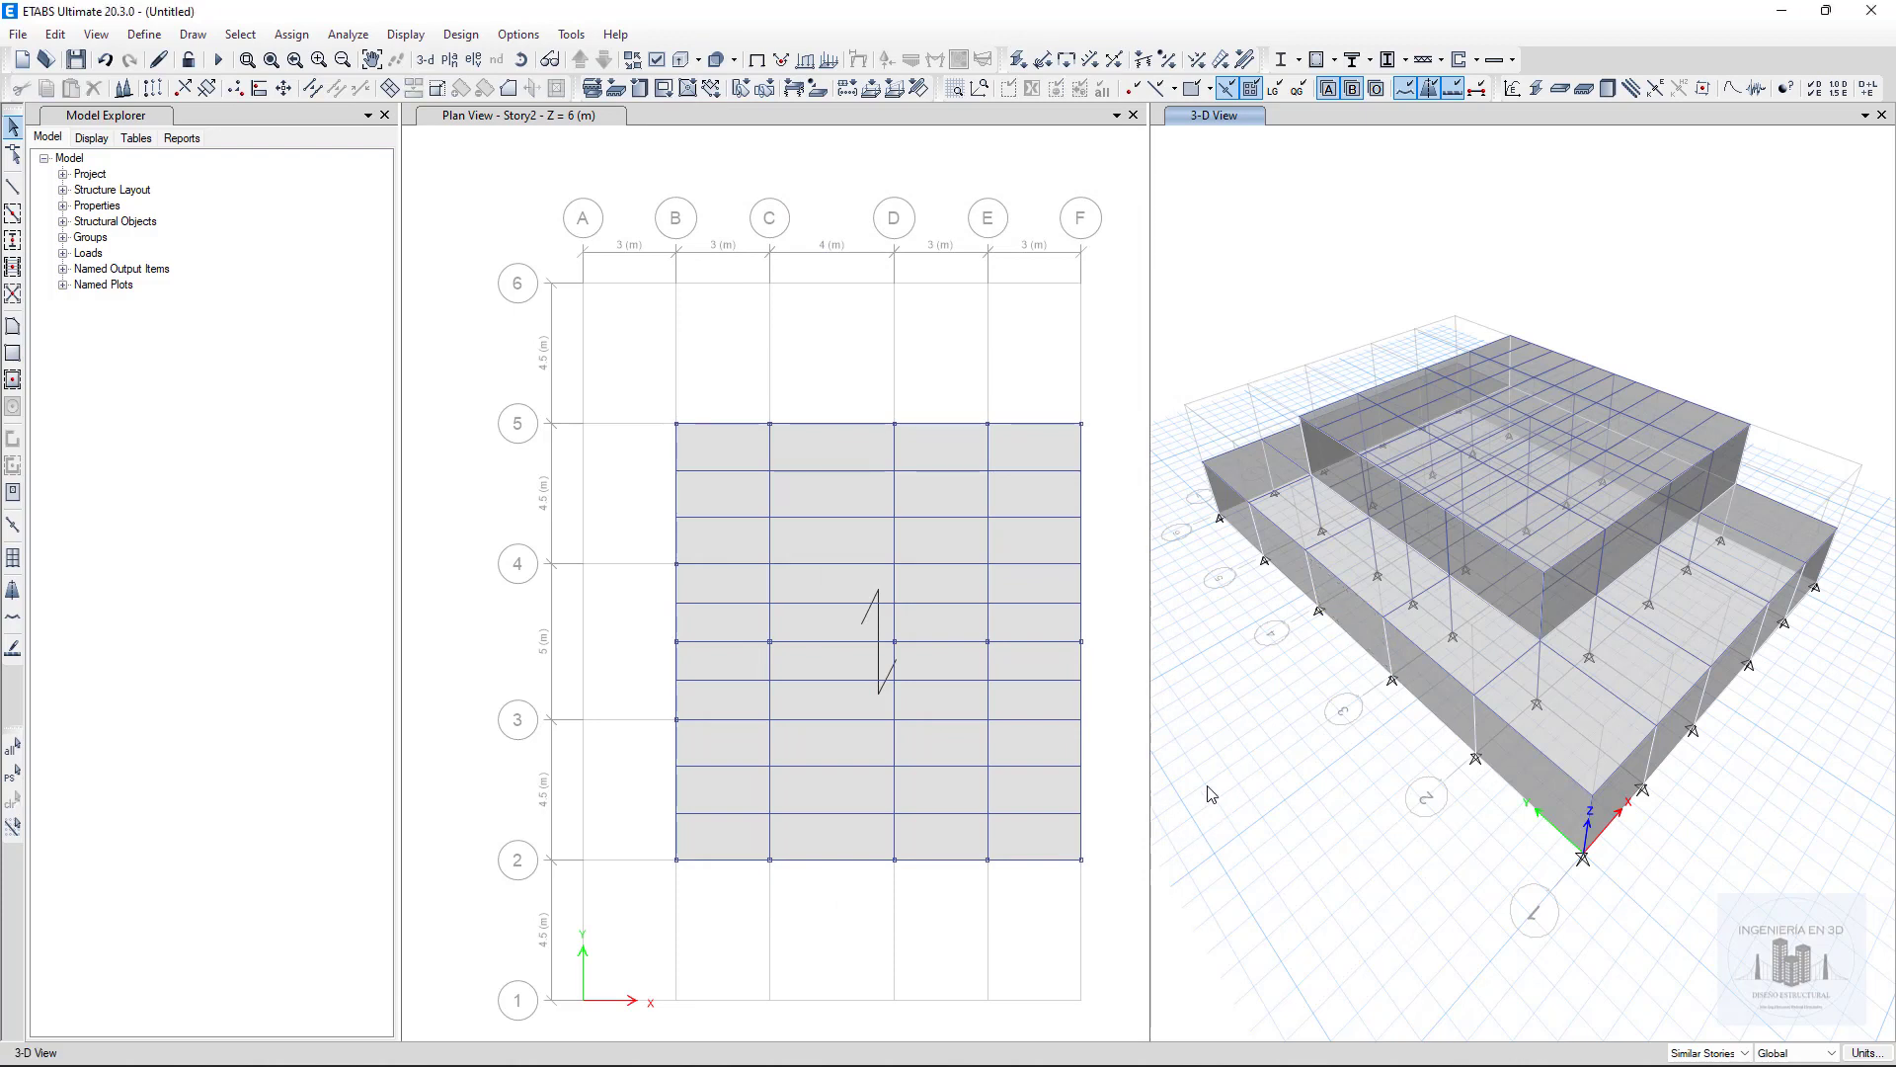
Step: Add a load pattern named SD of type Super Dead with a self-weight multiplier of 0, and accept the load patterns
click(143, 36)
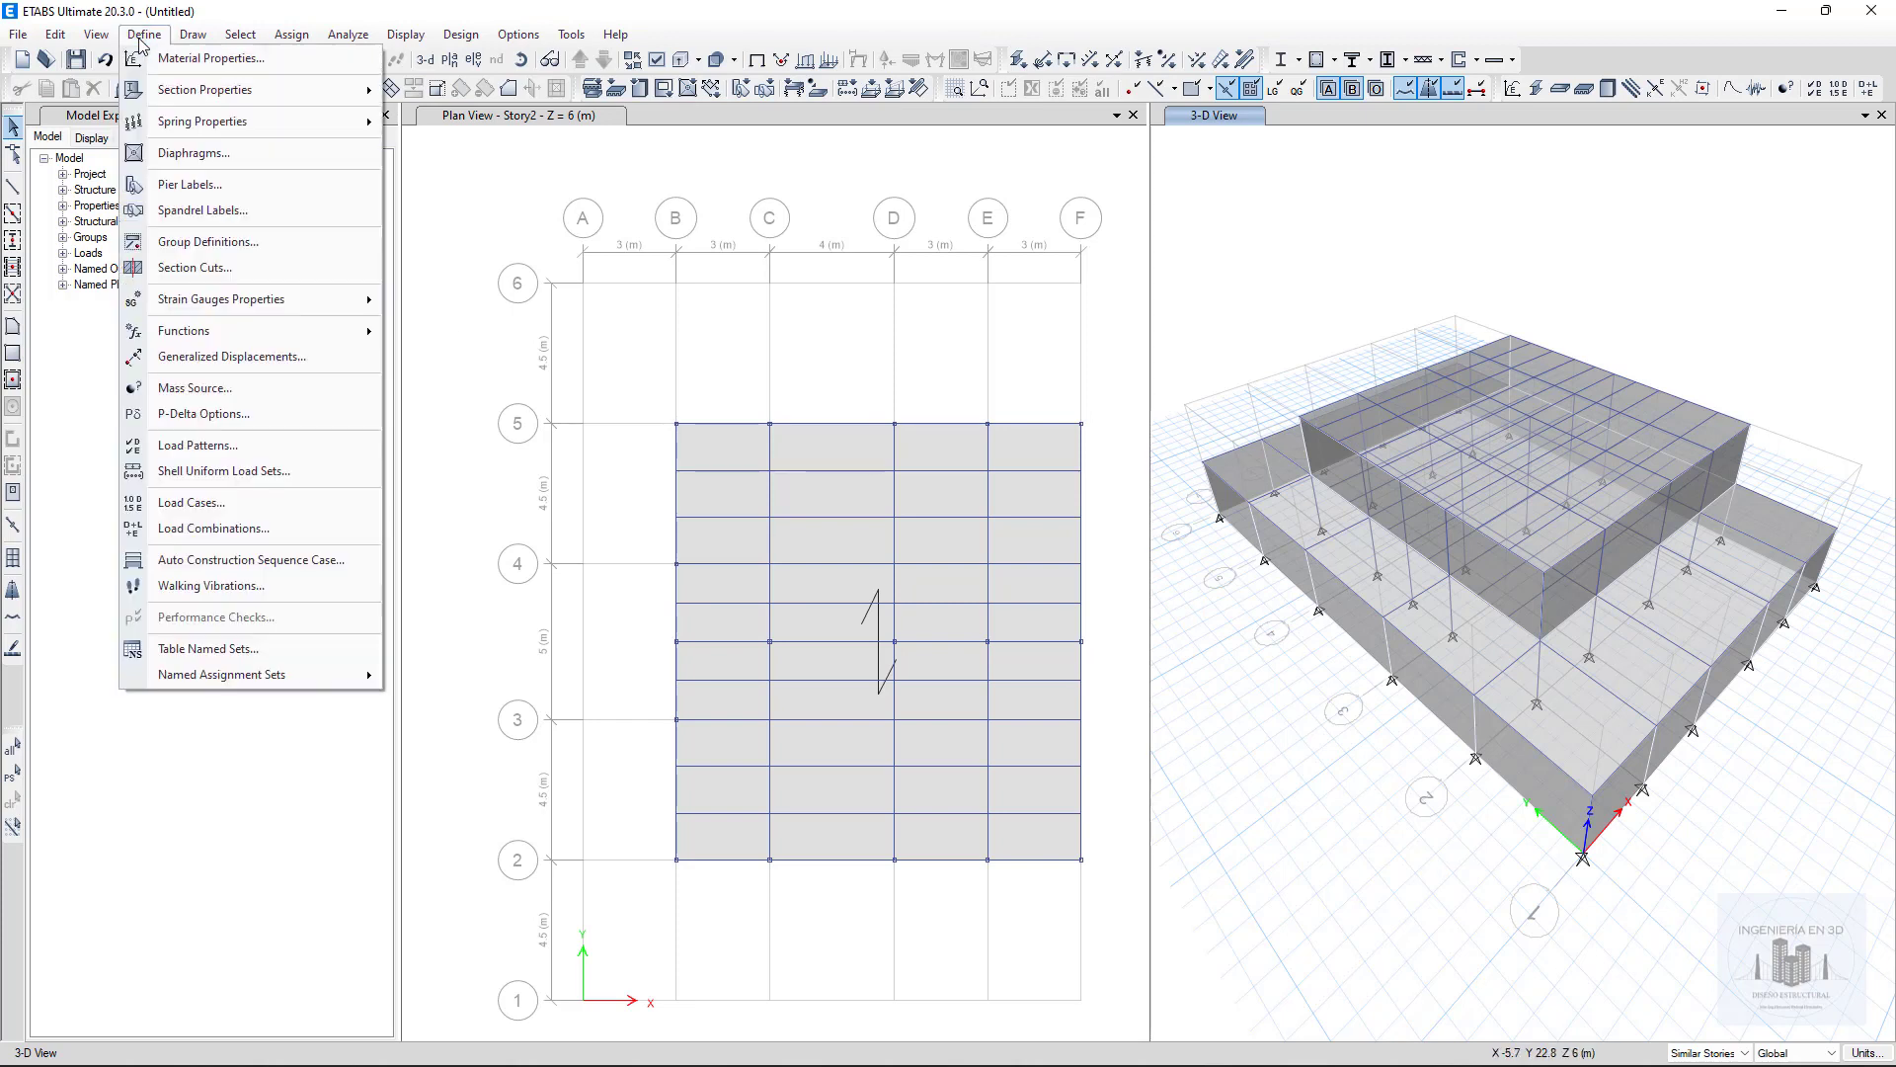
click(216, 450)
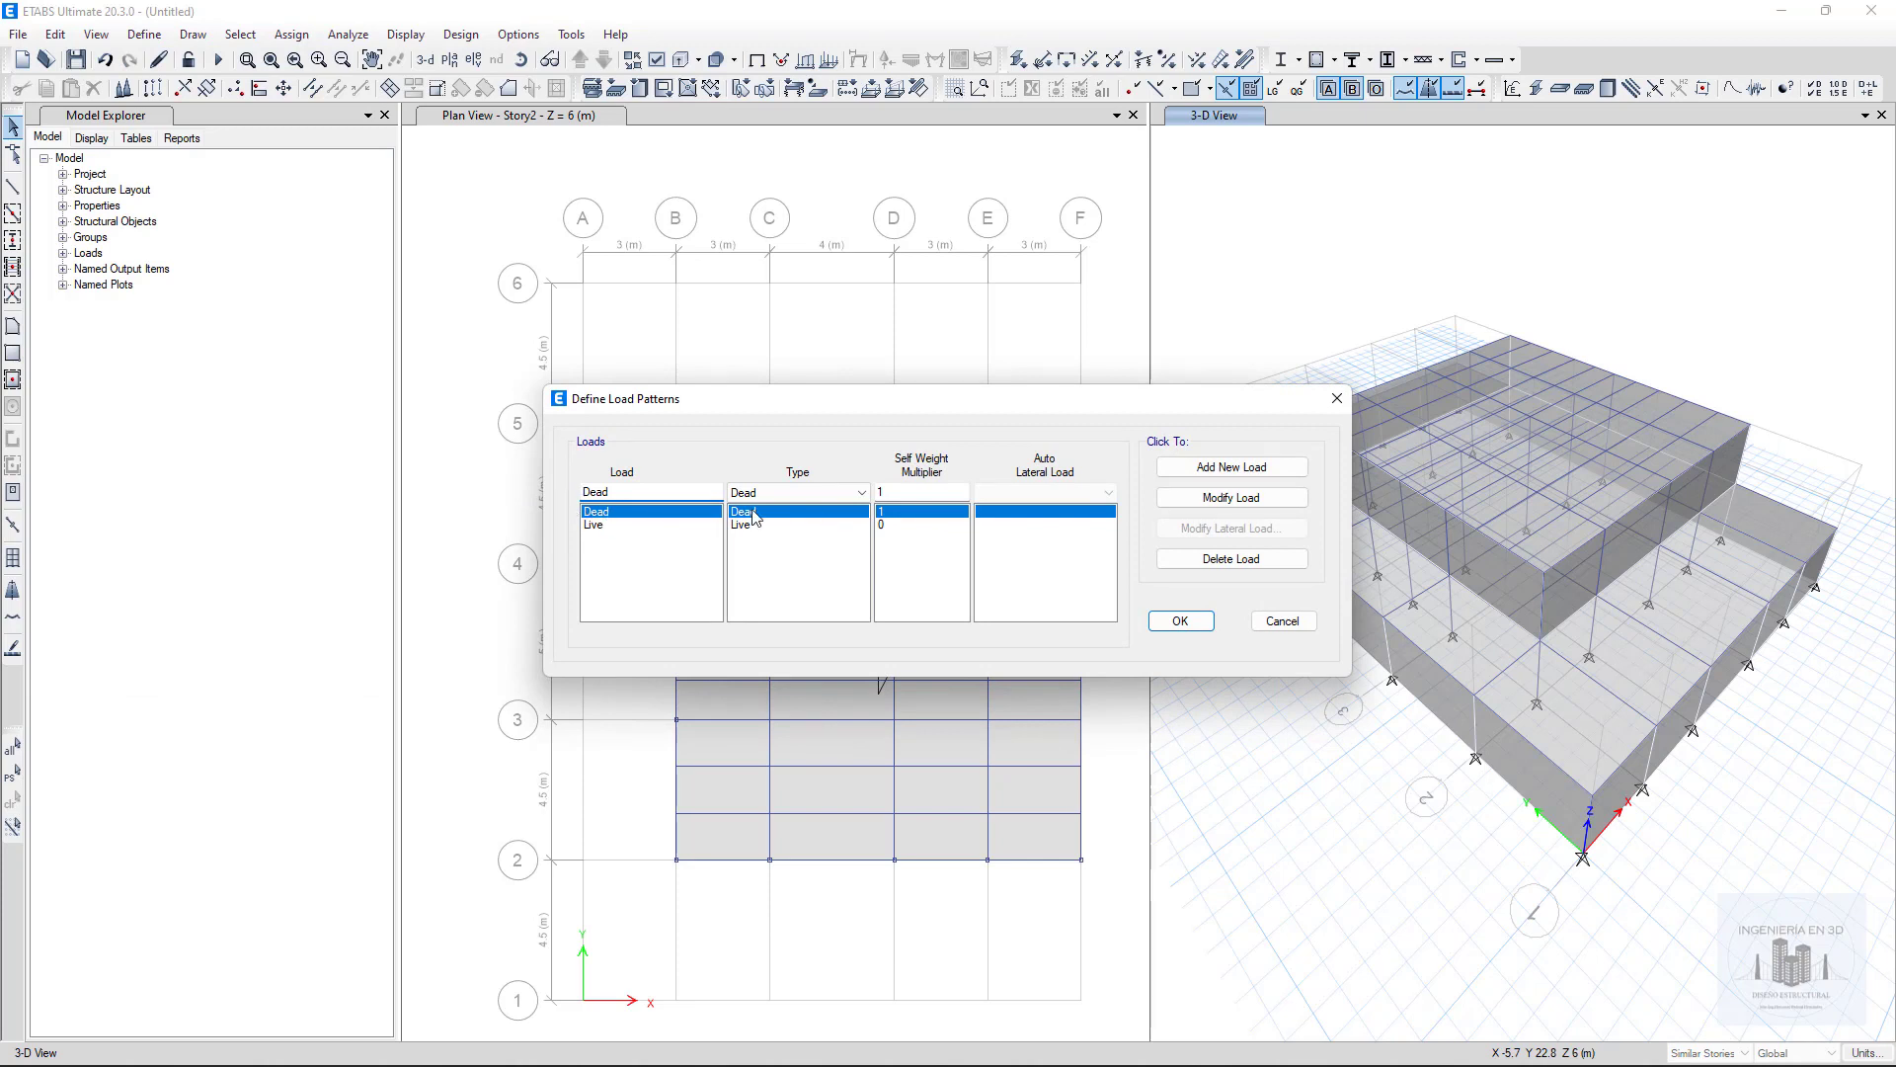
double_click(589, 491)
text(SD)
click(836, 494)
click(779, 517)
click(1204, 470)
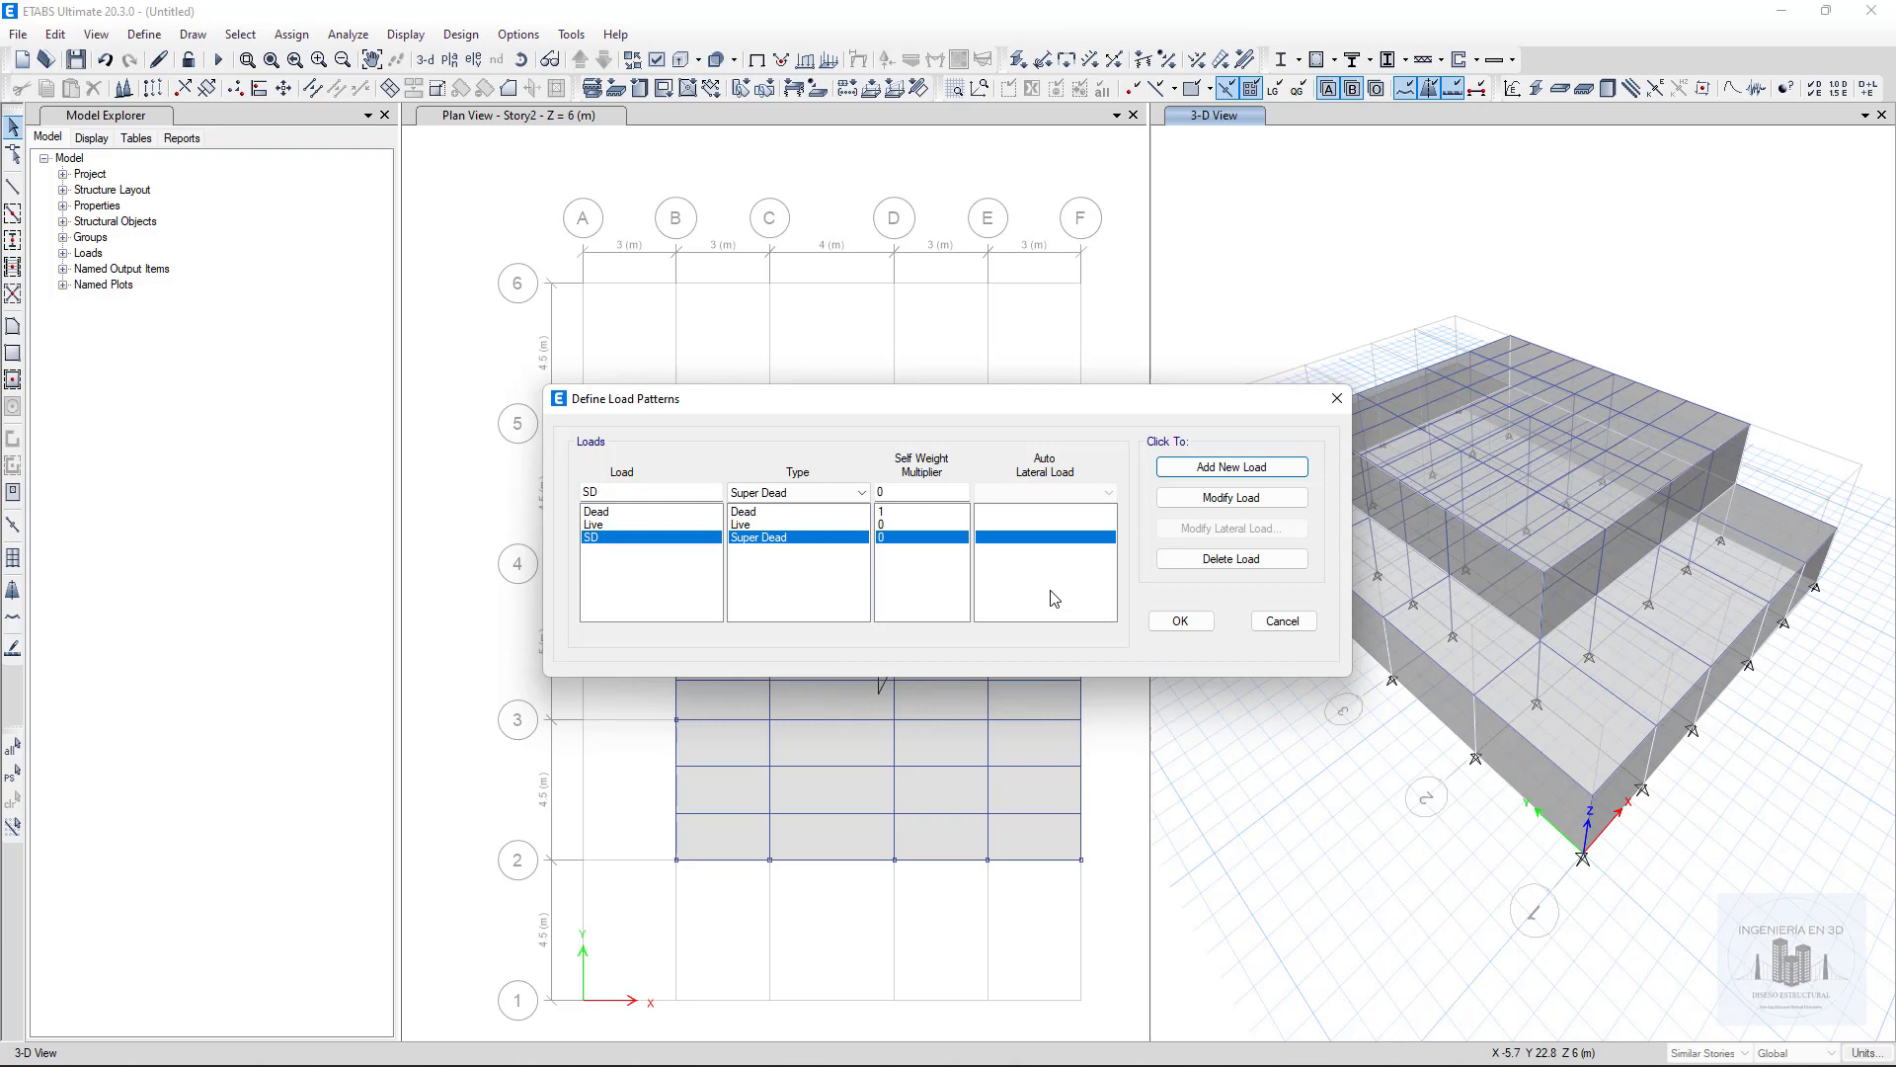
click(751, 525)
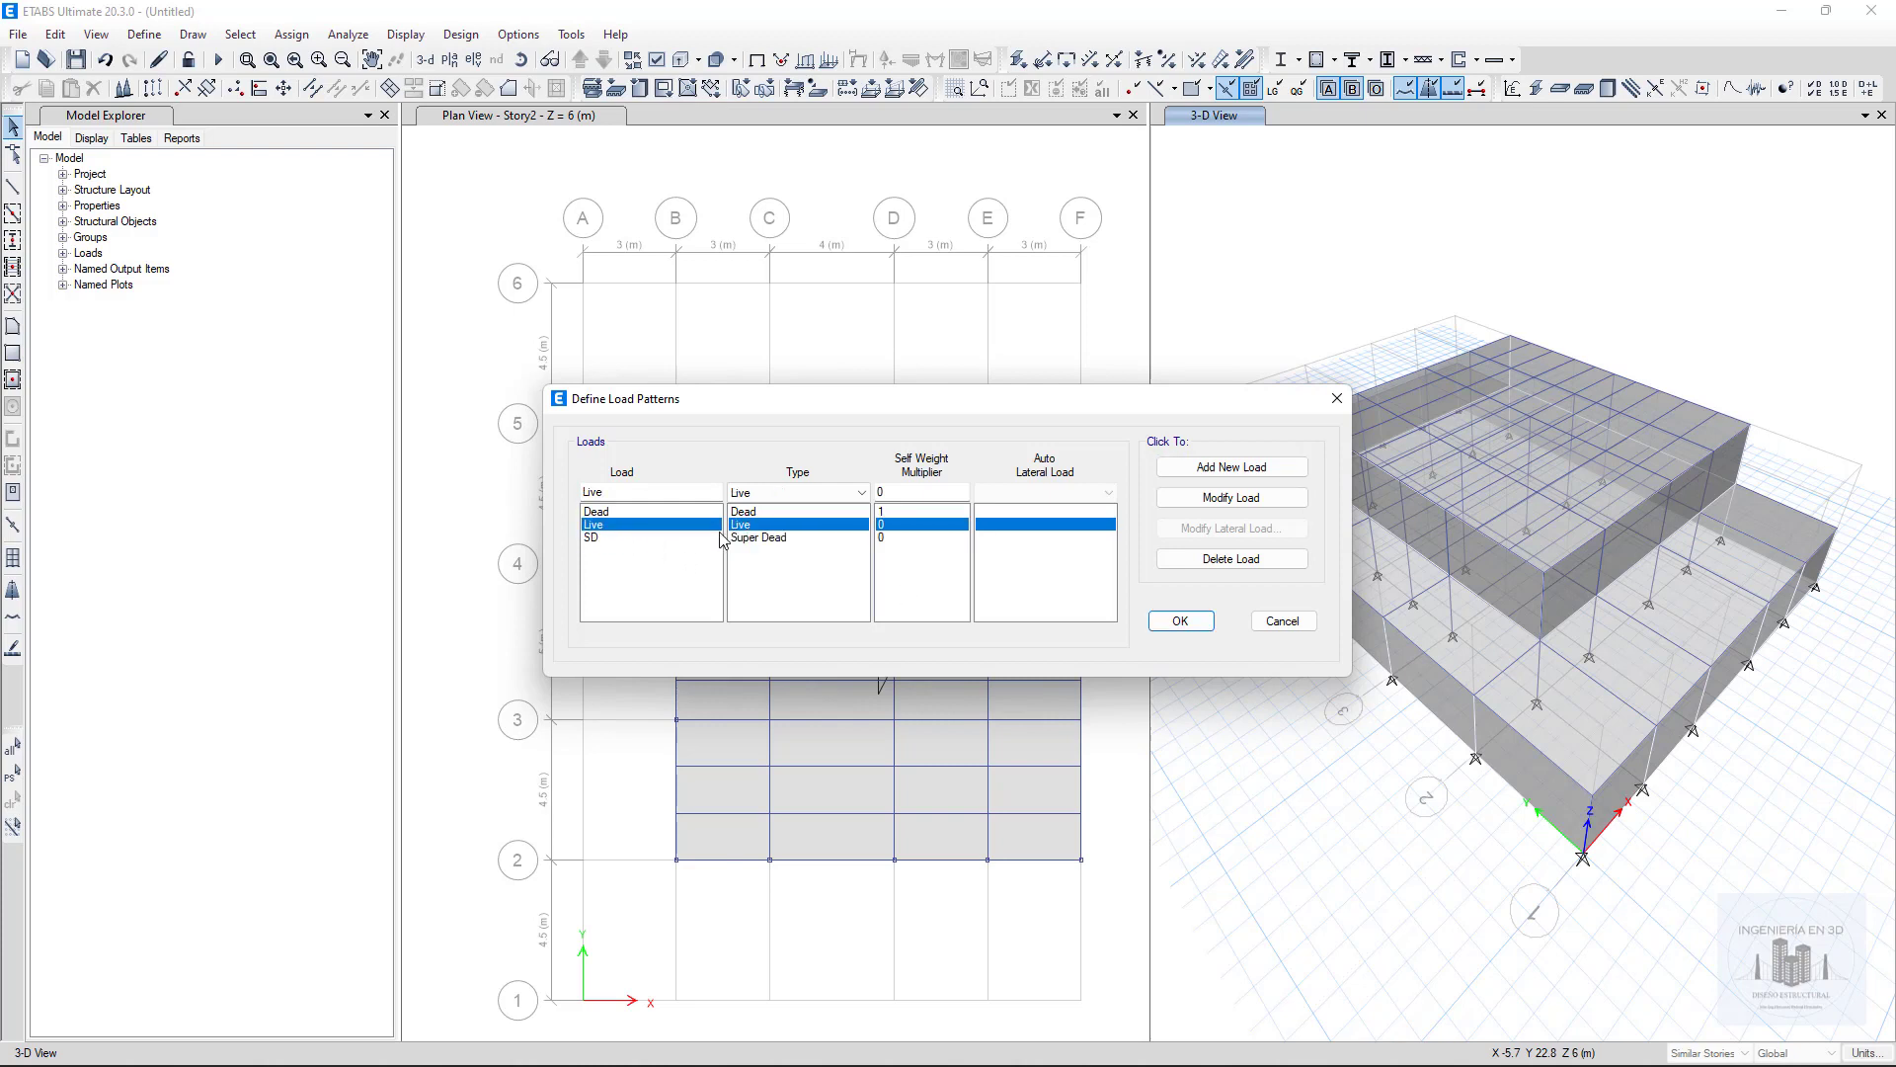
click(1180, 622)
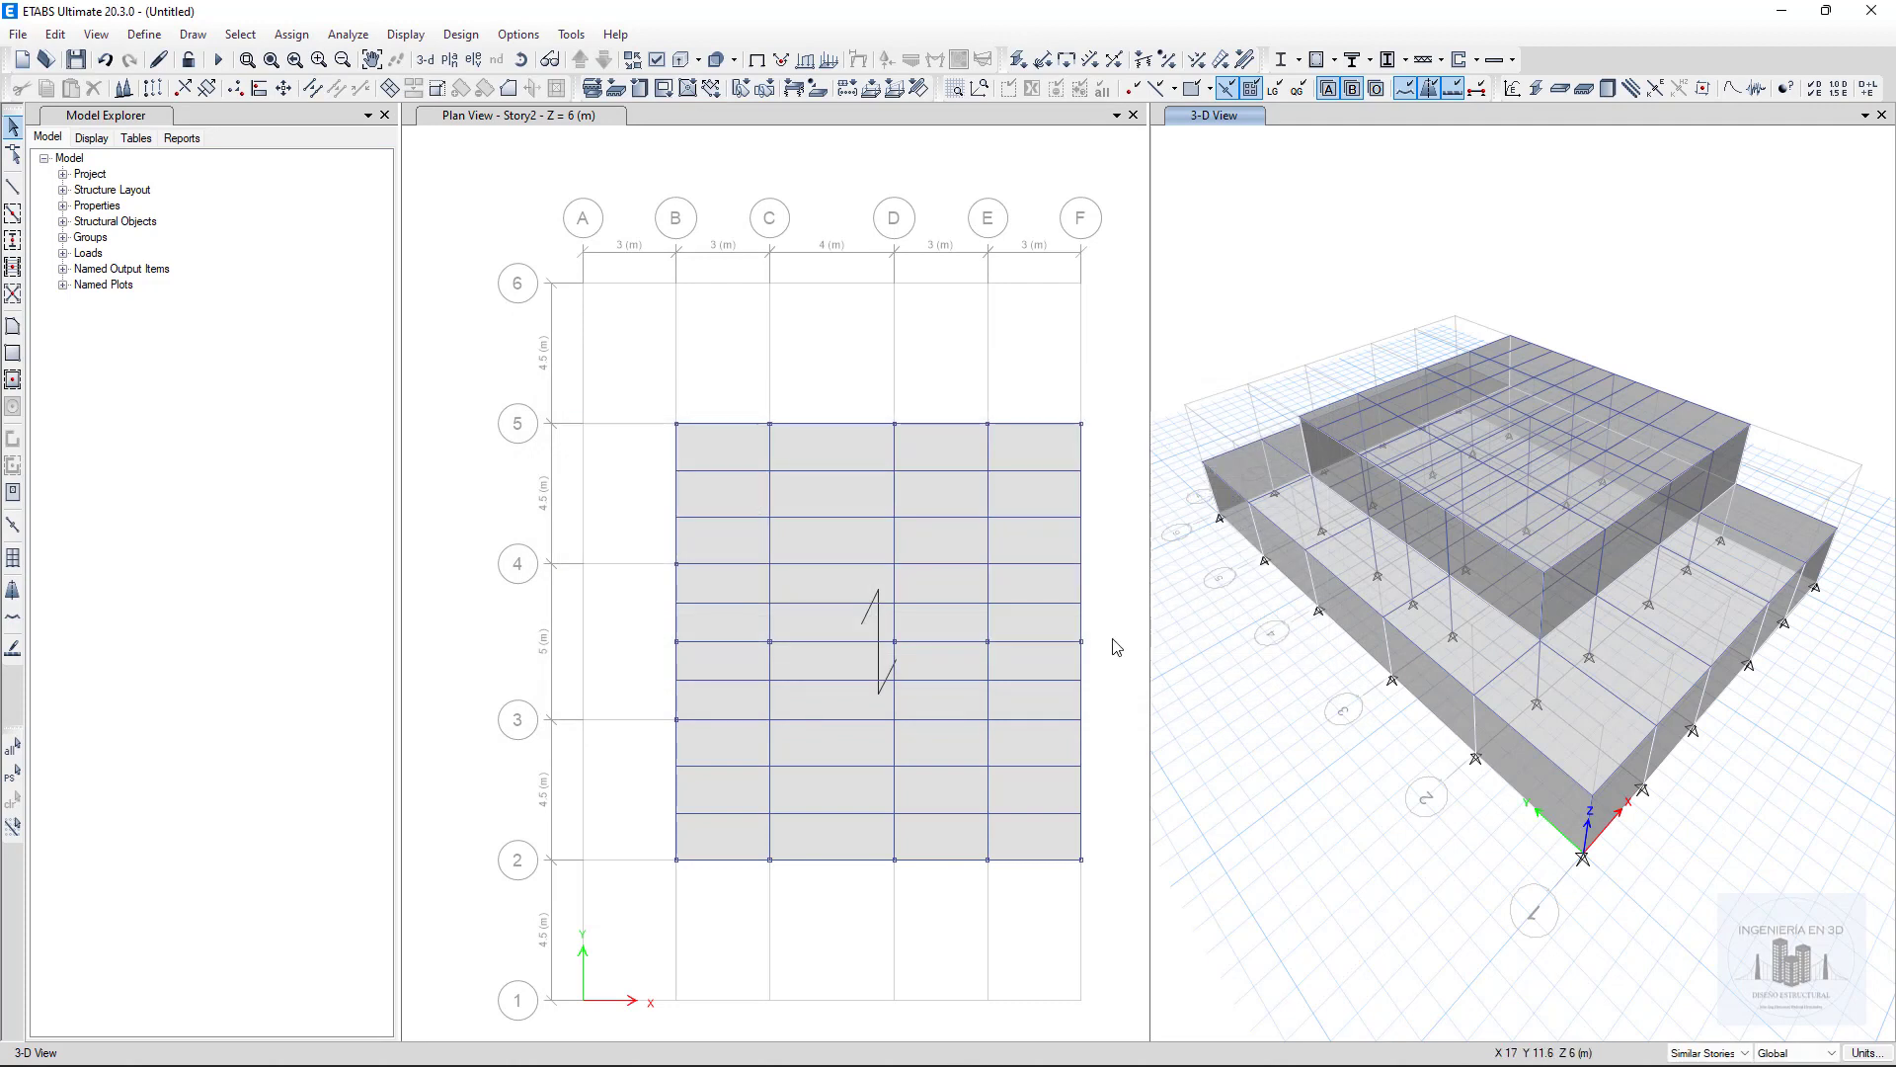
click(1117, 649)
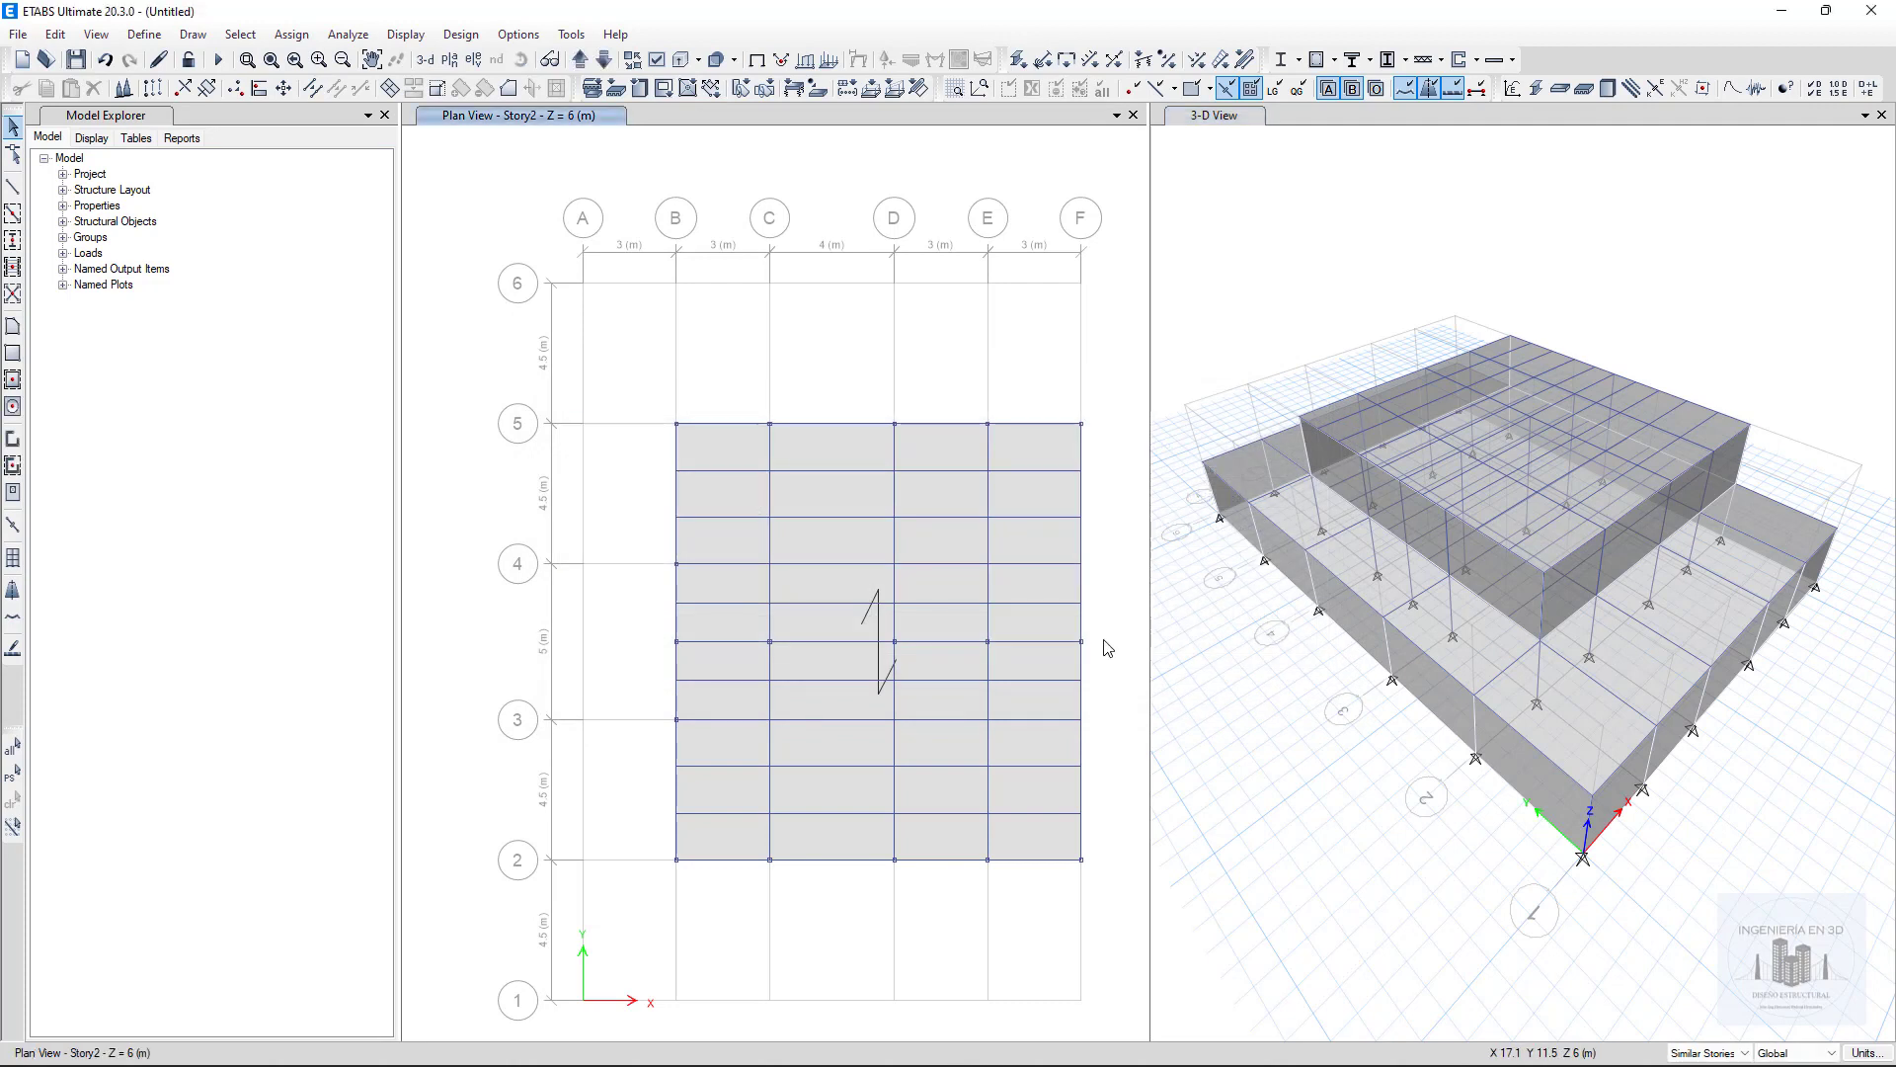
Step: Configure mass source MsSrc1 to use specified load patterns only, excluding element self mass and additional mass
click(145, 34)
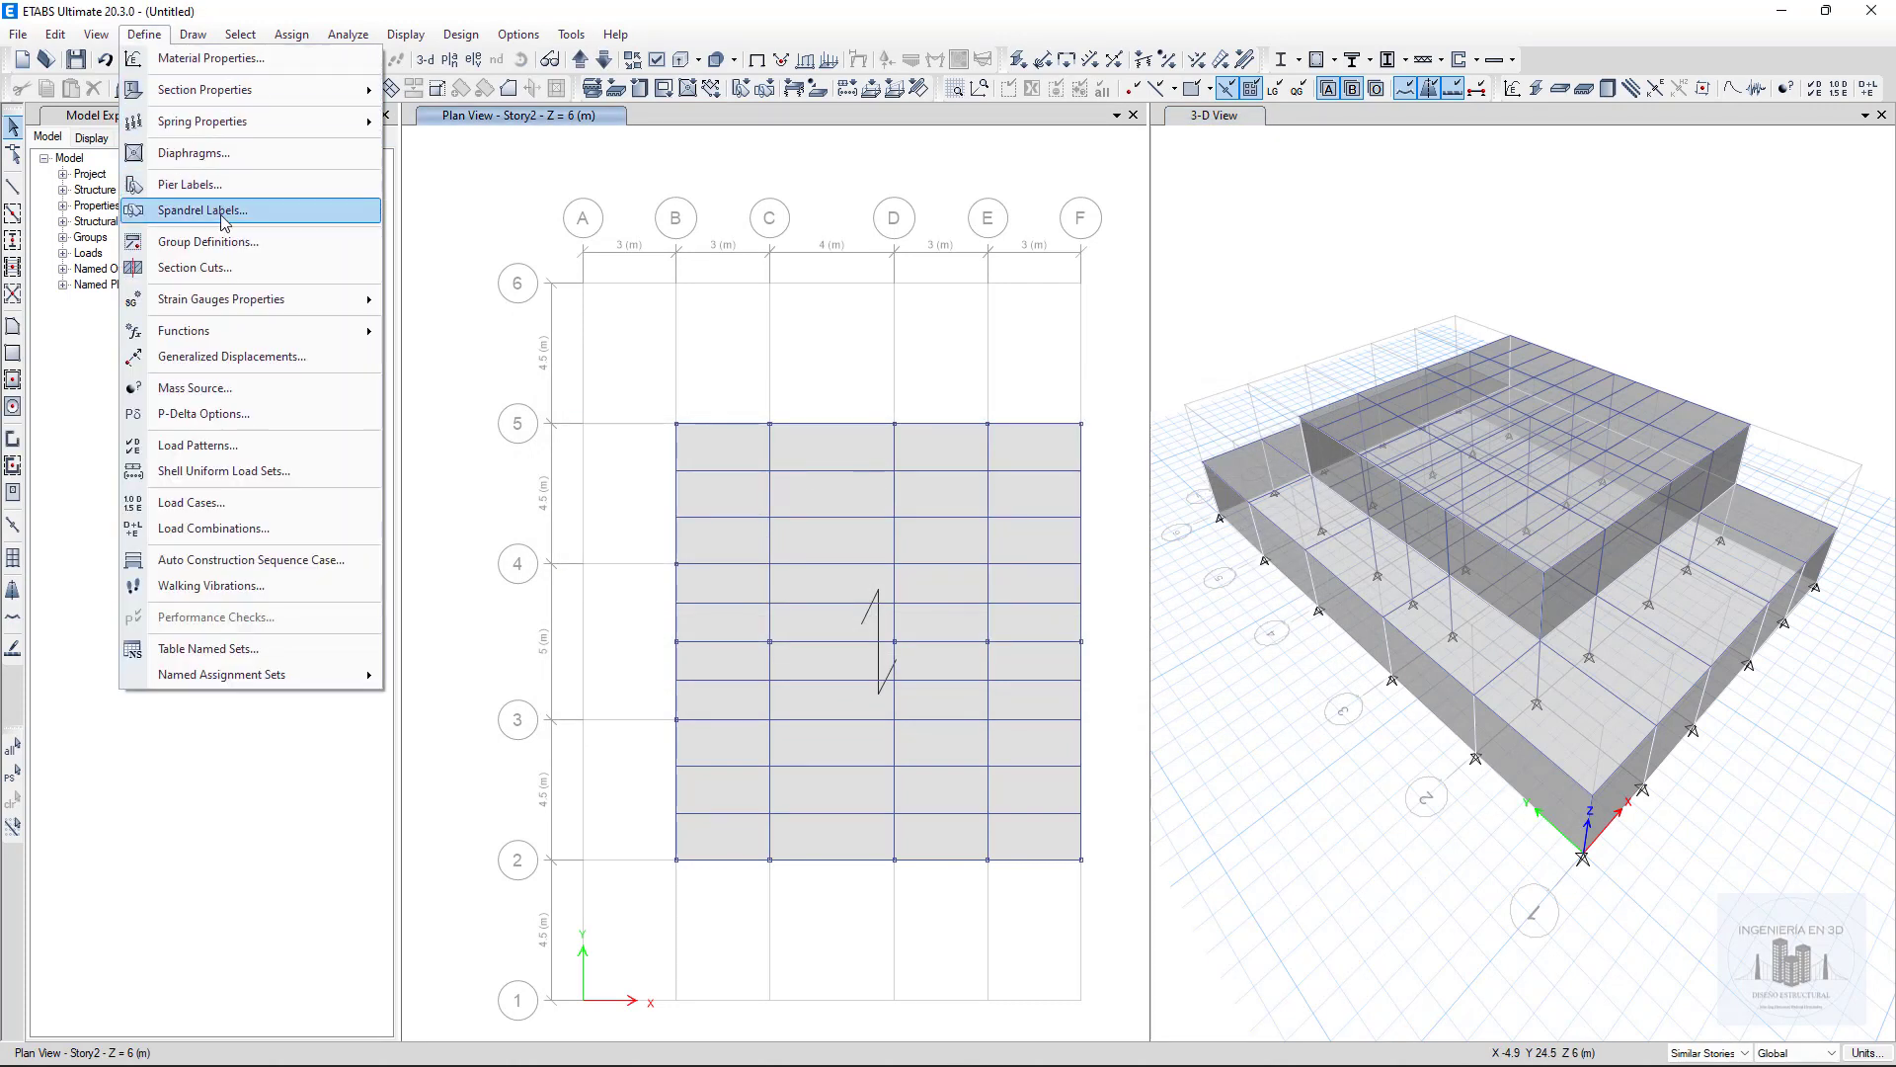
click(209, 391)
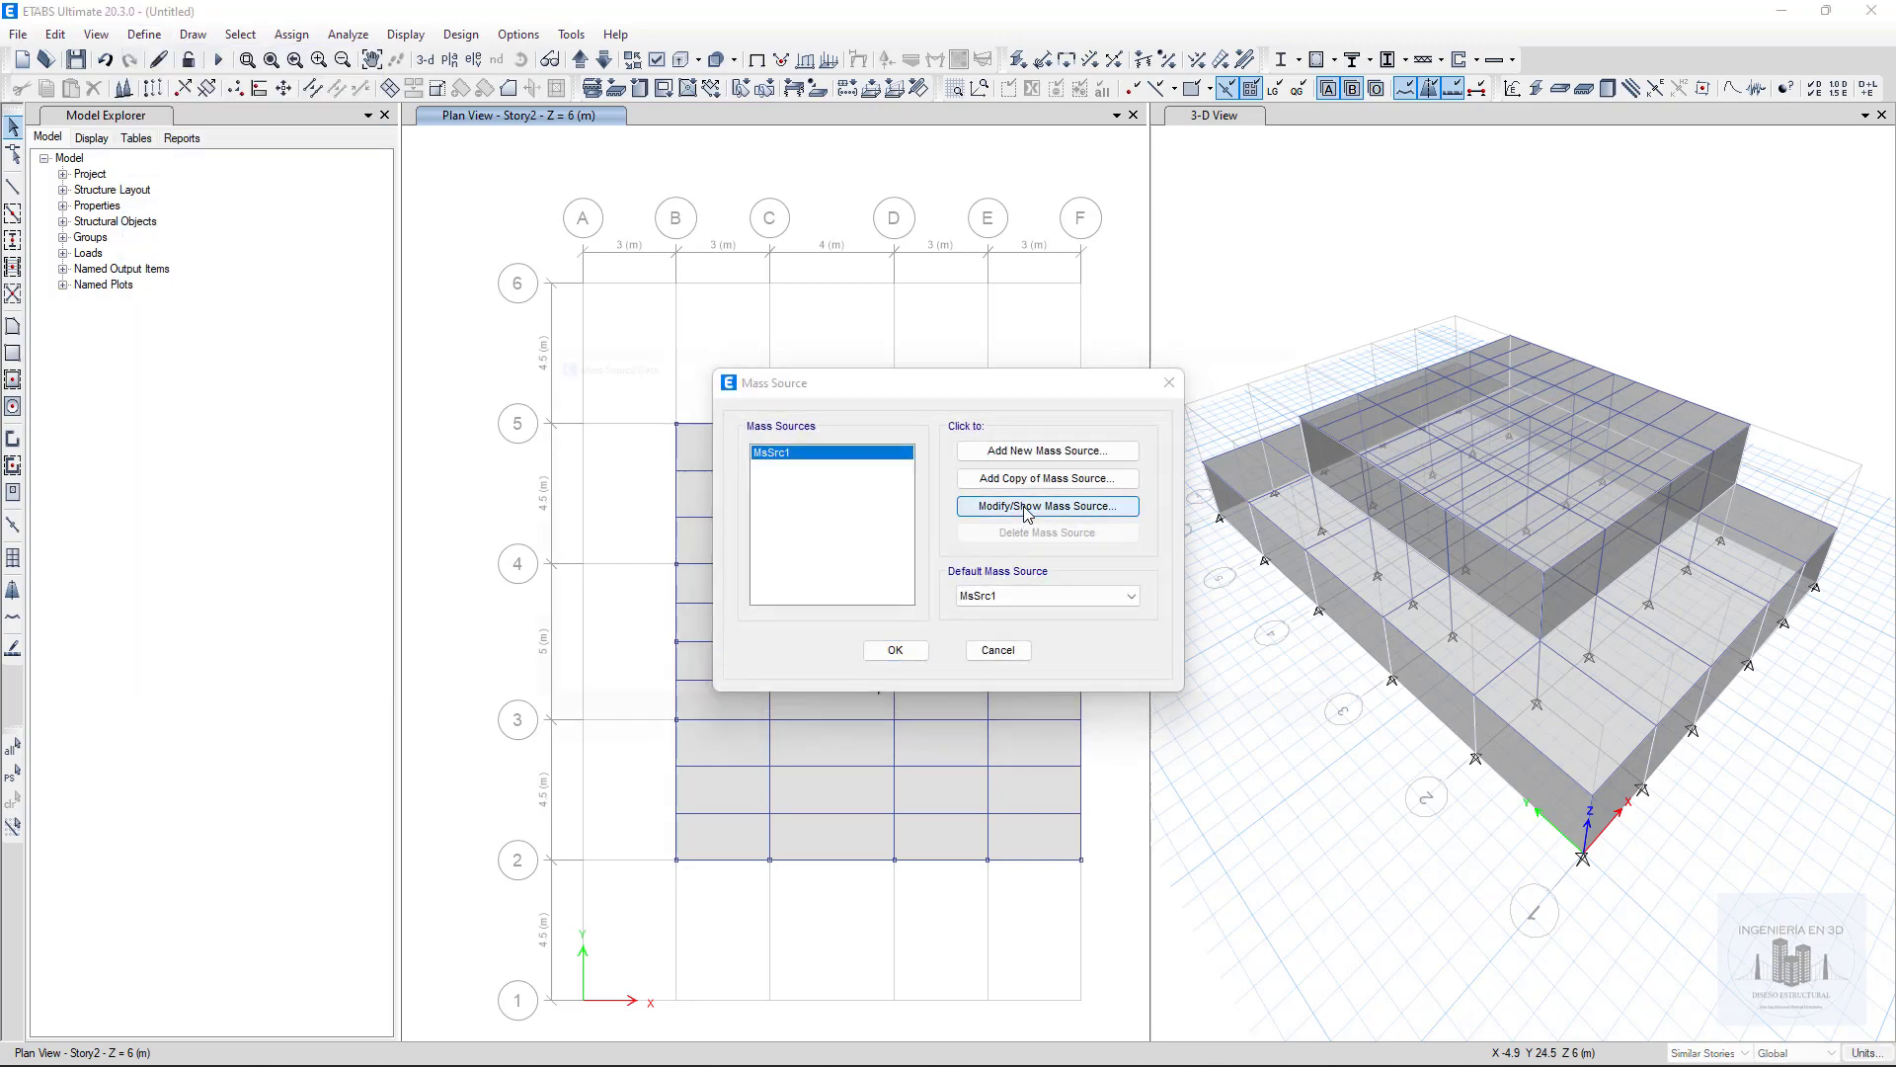
click(1017, 511)
click(553, 530)
click(548, 505)
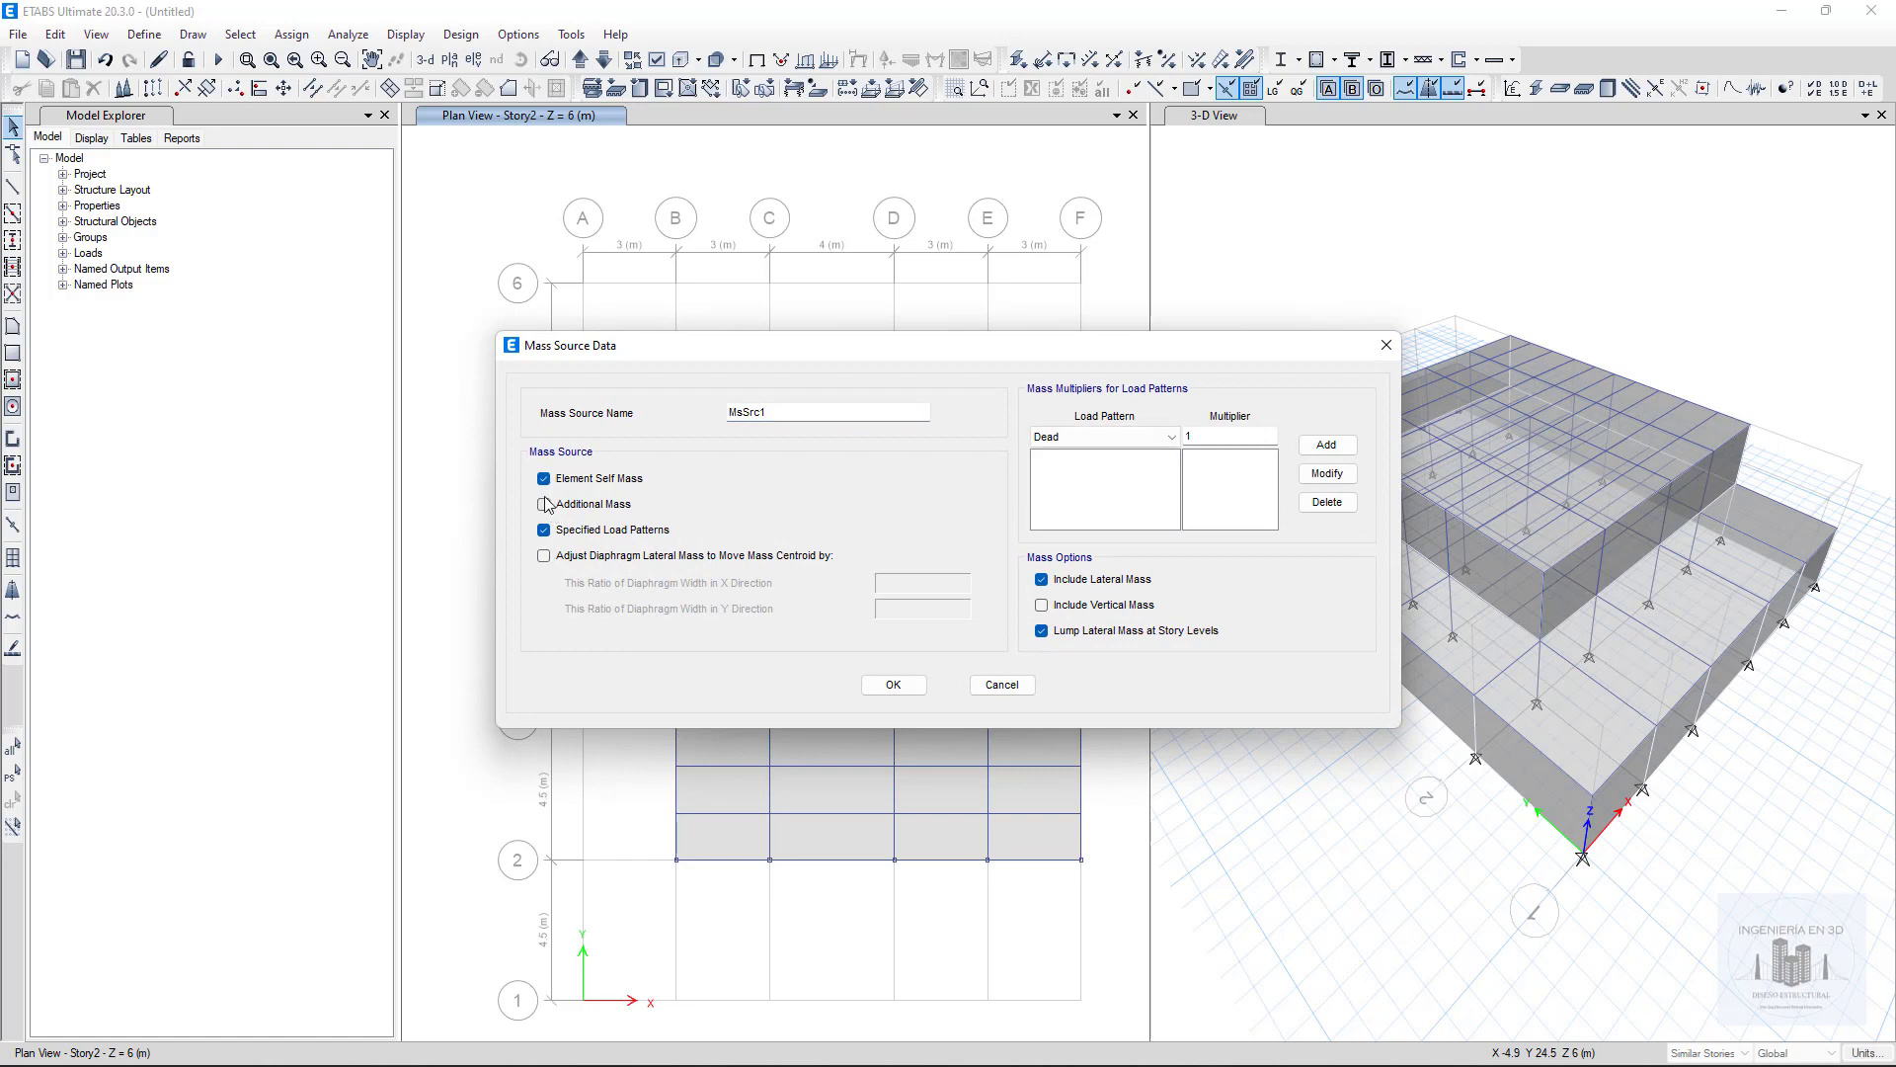
click(570, 482)
Step: Add the Dead and SD load patterns with multiplier 1 and the Live pattern to MsSrc1, and accept the mass source
click(1326, 444)
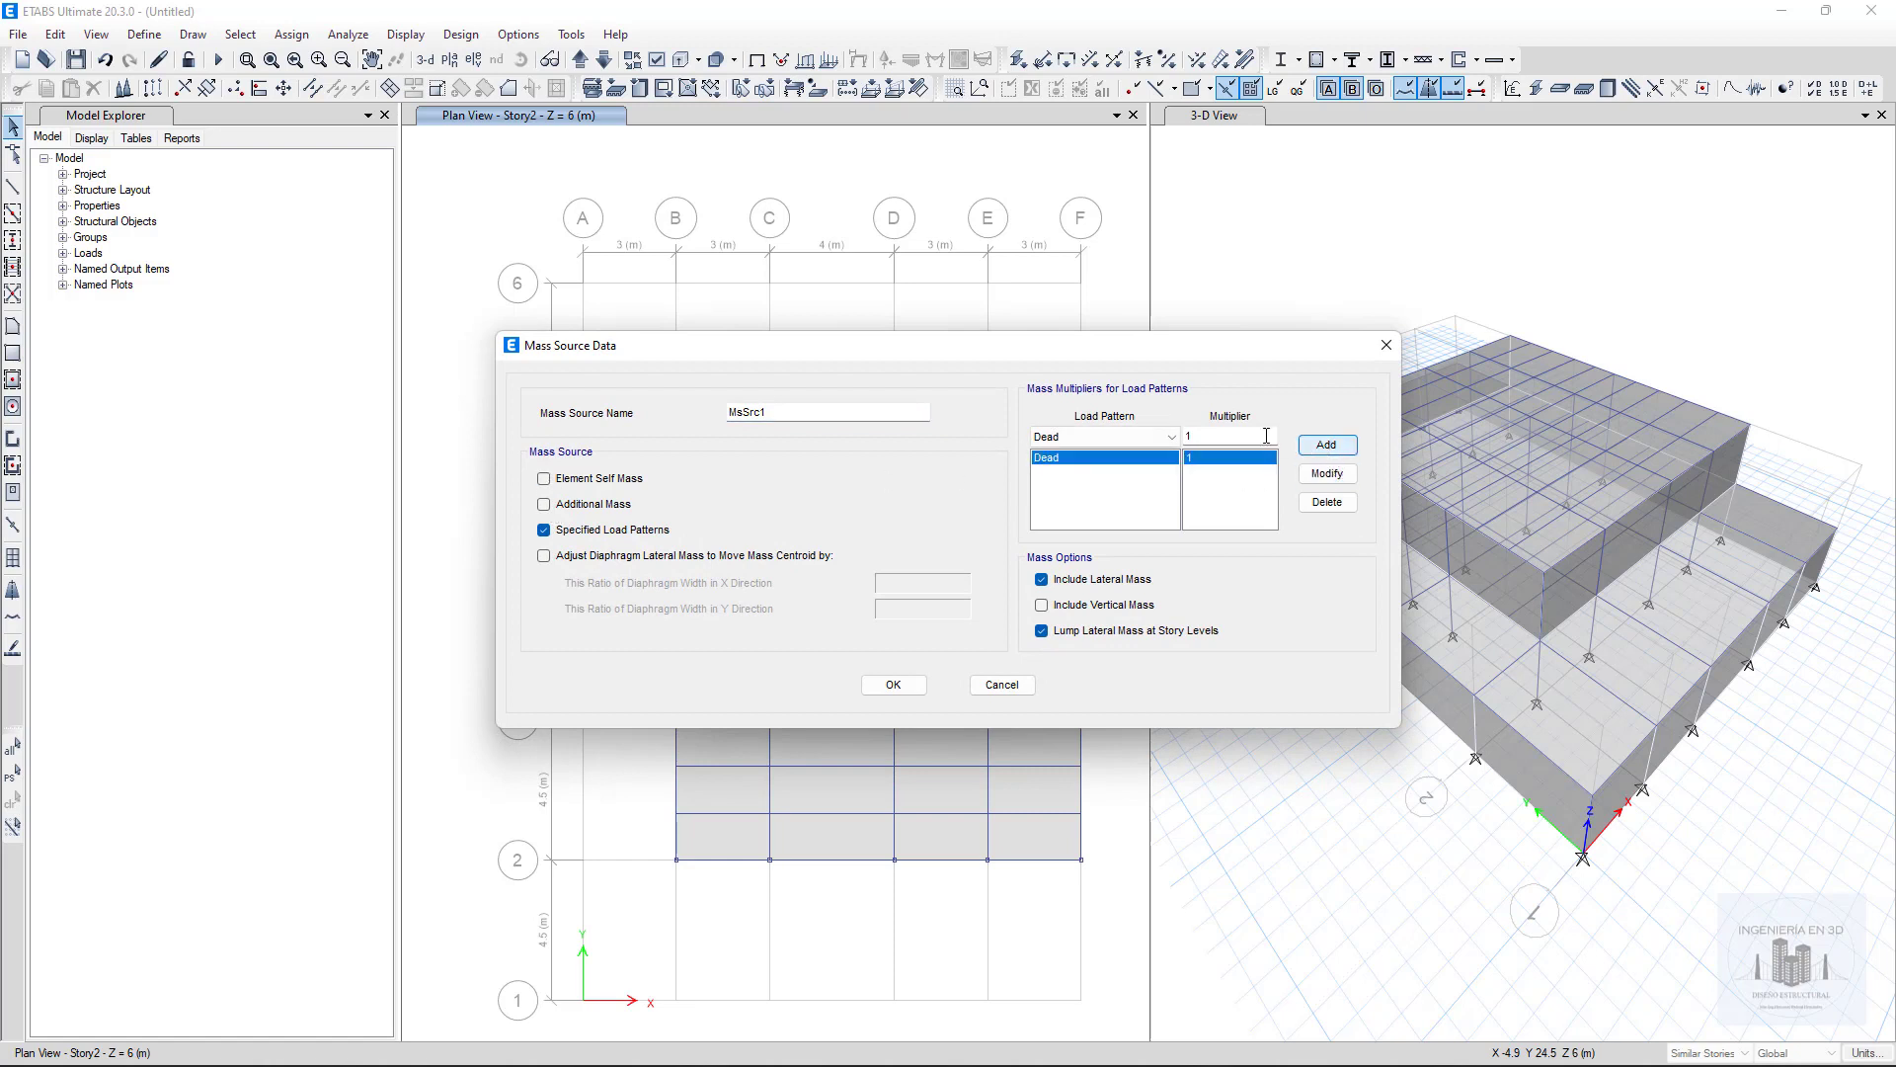
click(1128, 435)
click(1043, 483)
click(1327, 444)
click(1113, 437)
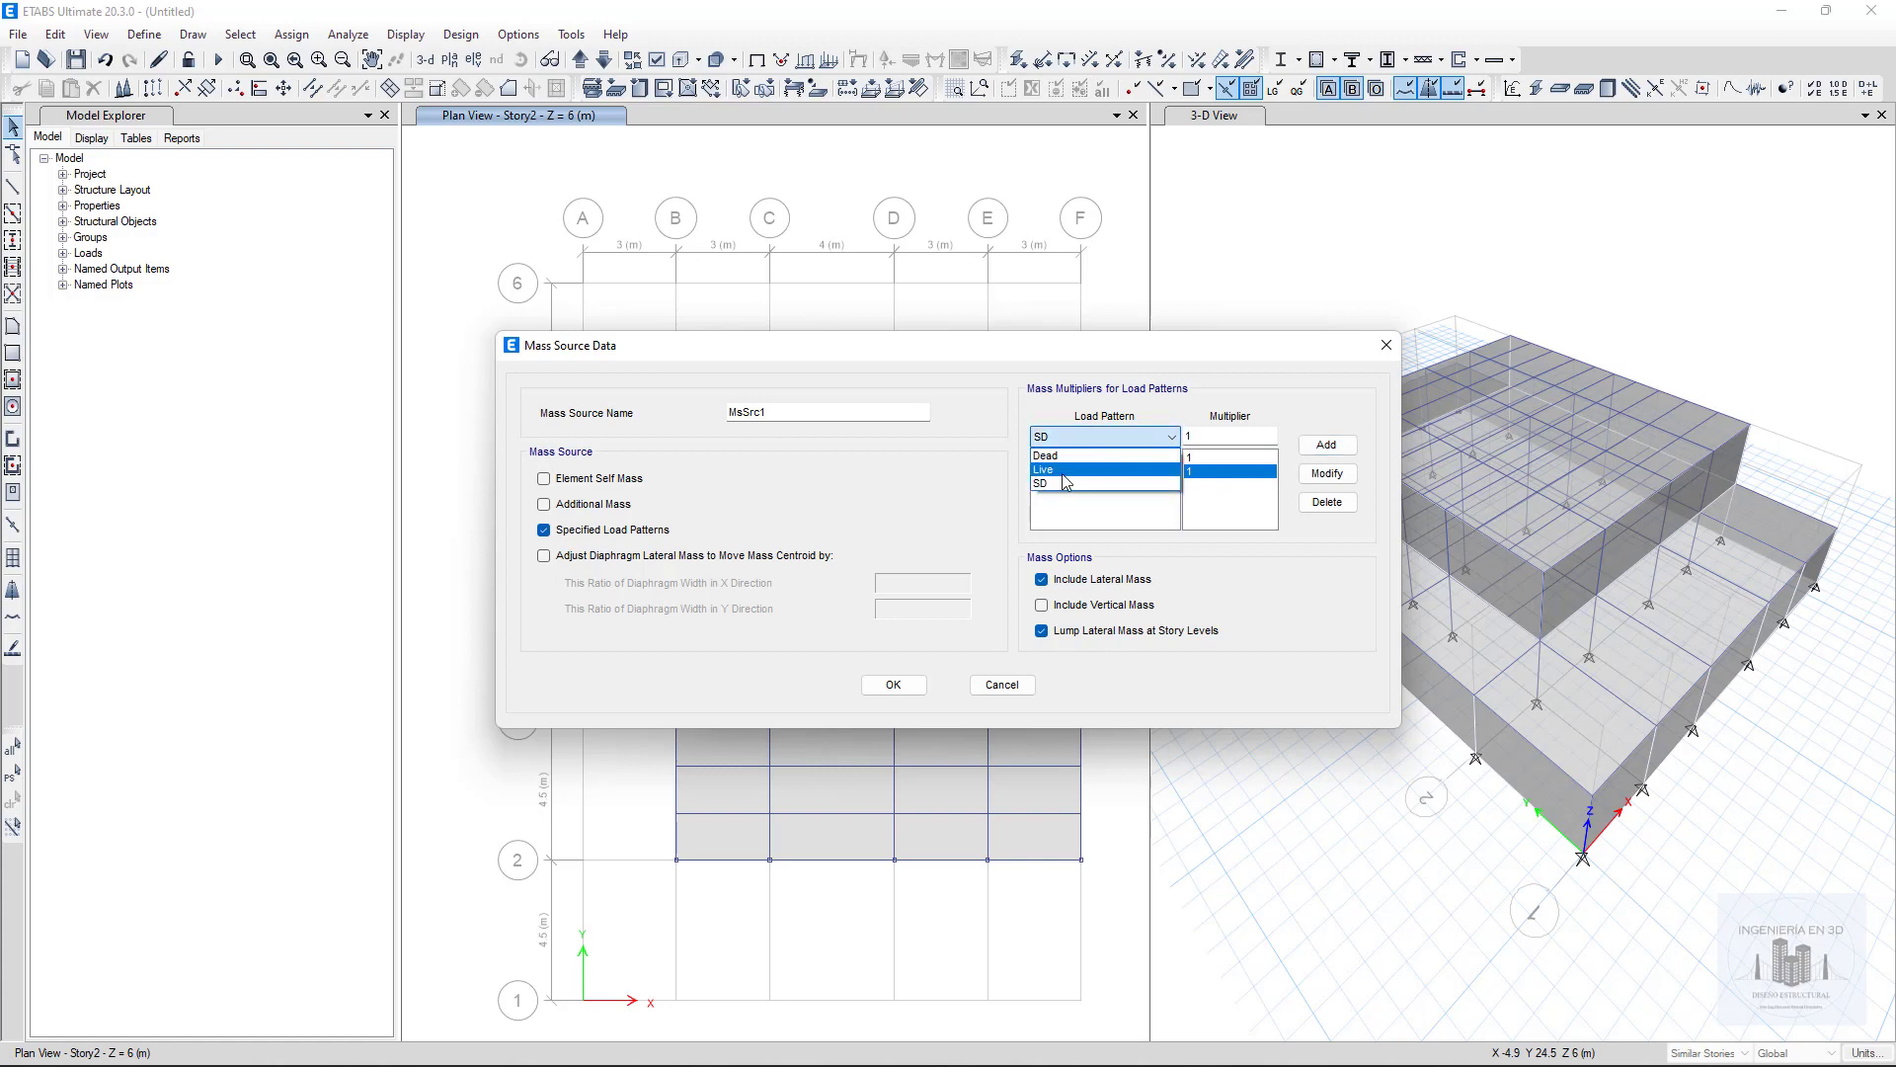
click(1067, 472)
key(Tab)
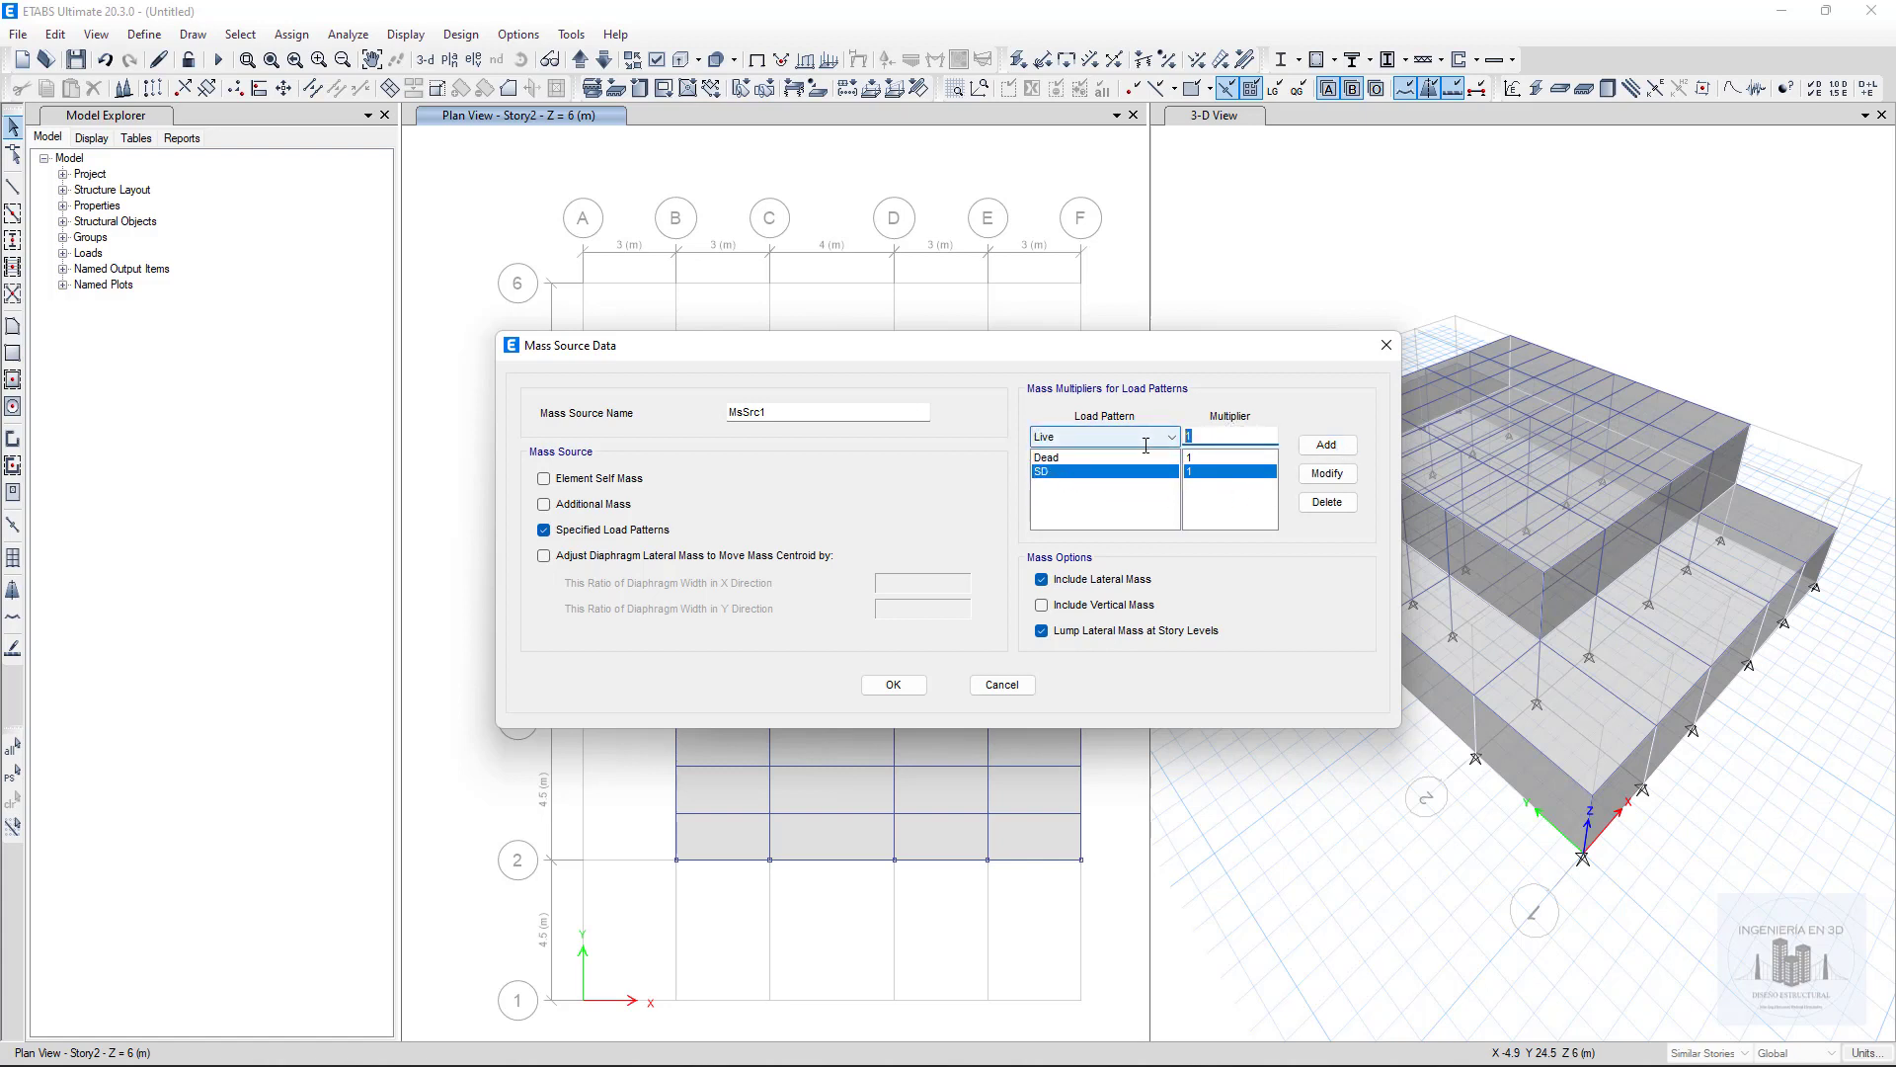
click(1327, 444)
click(893, 684)
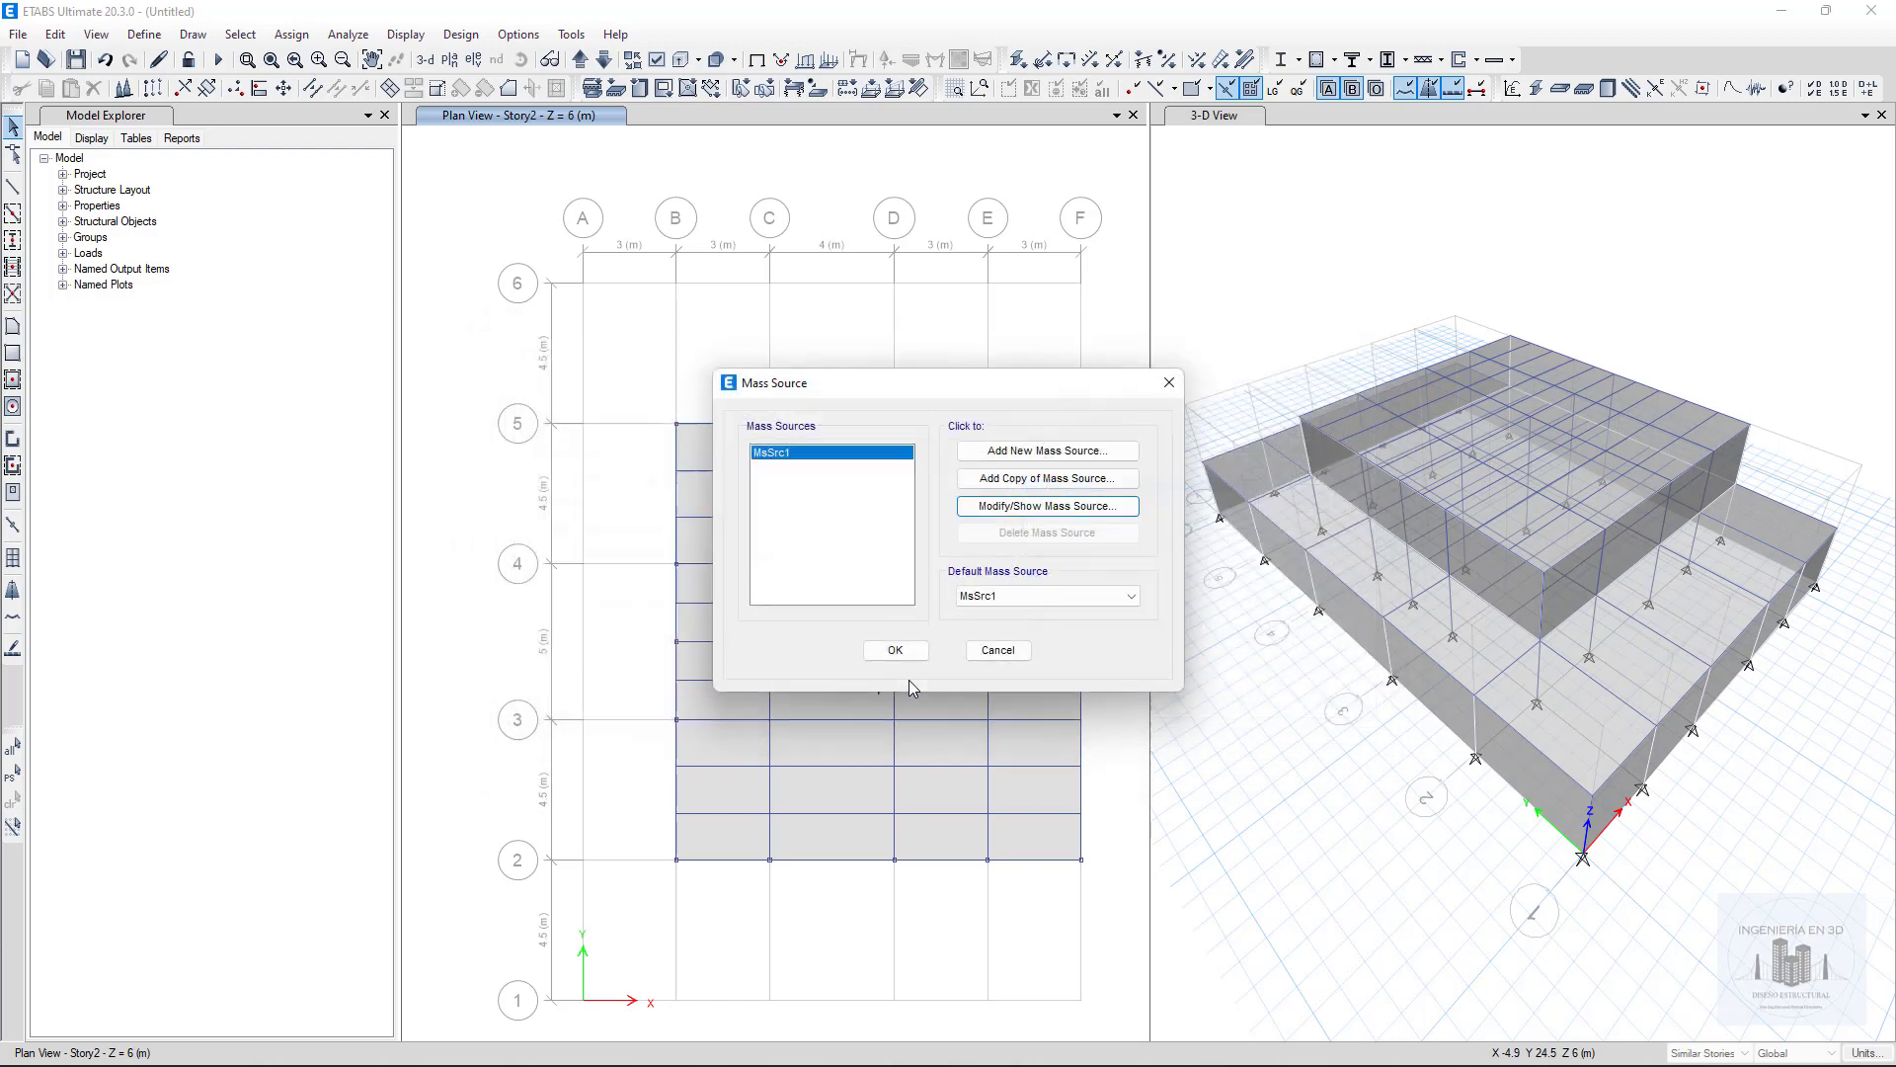
click(893, 648)
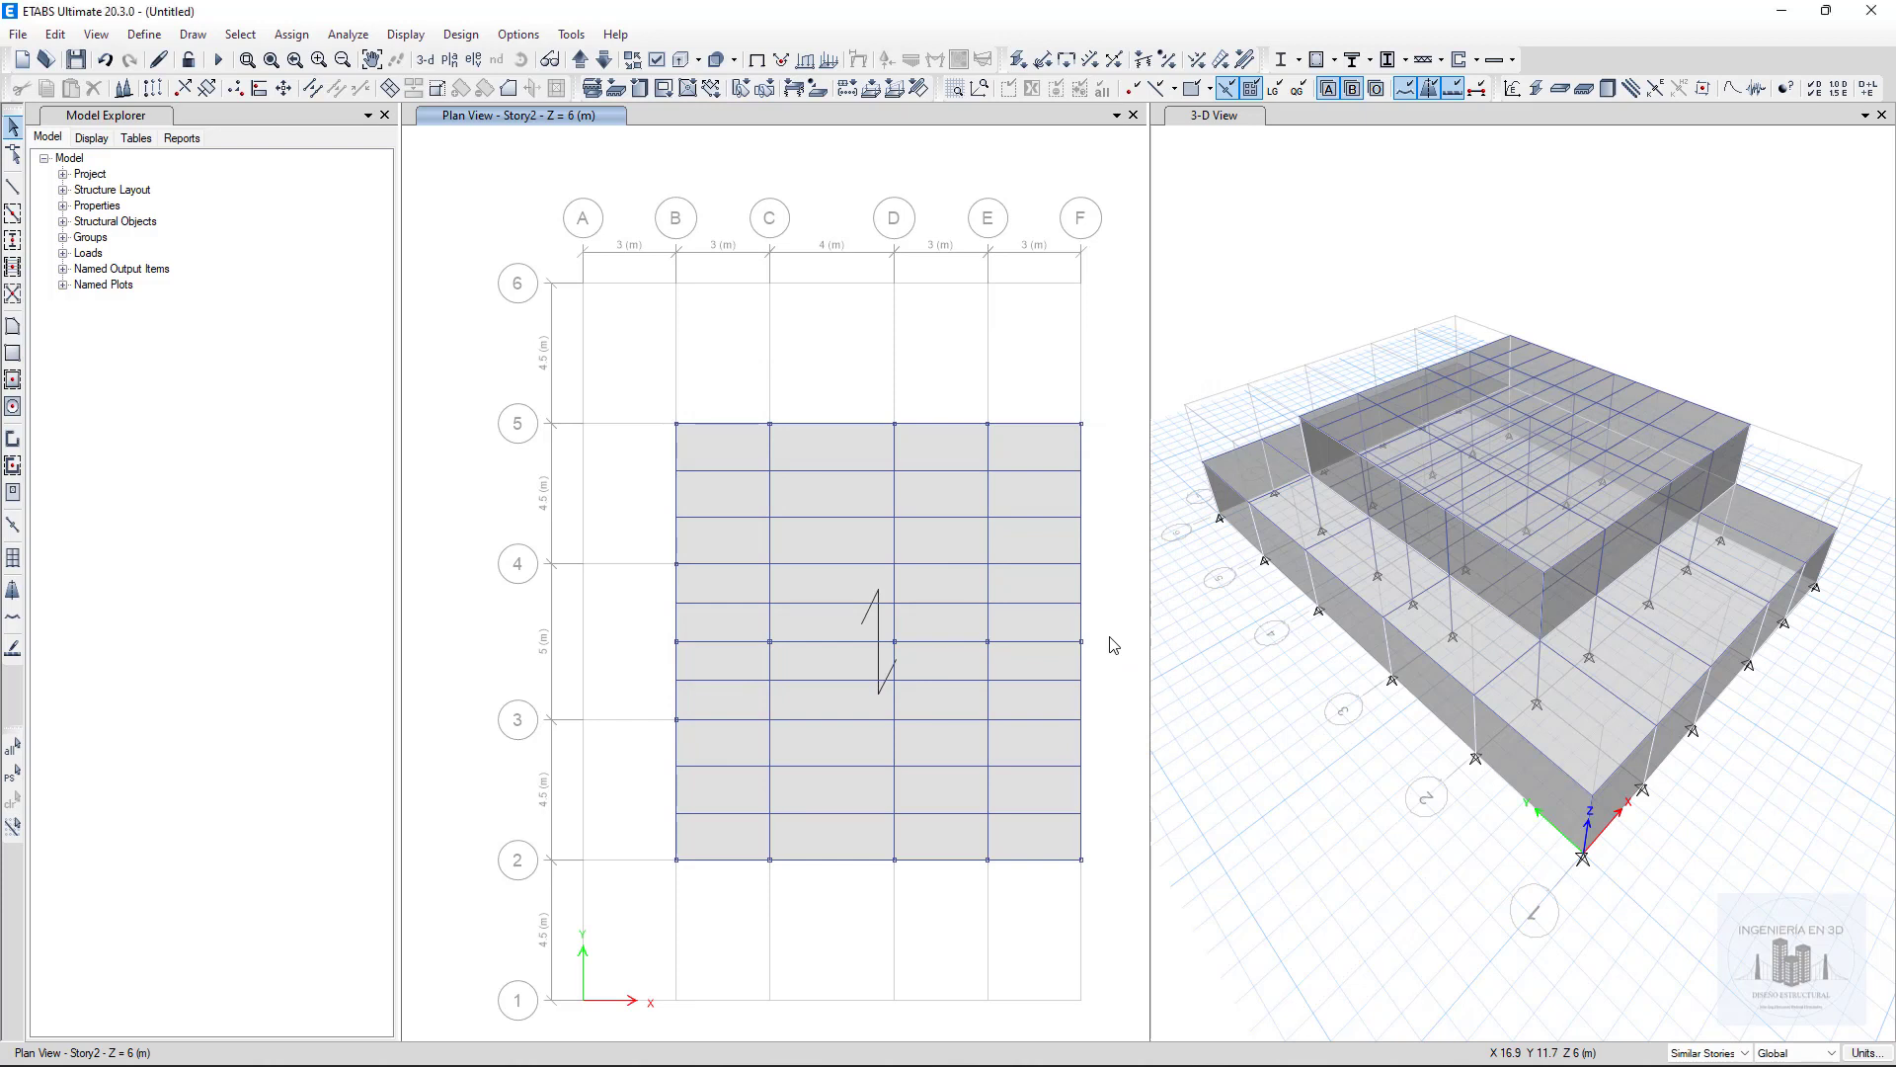
Step: Add a load pattern named VIENTO of type Wind with a self-weight multiplier of 0 and ASCE 7-16 auto lateral load
click(144, 33)
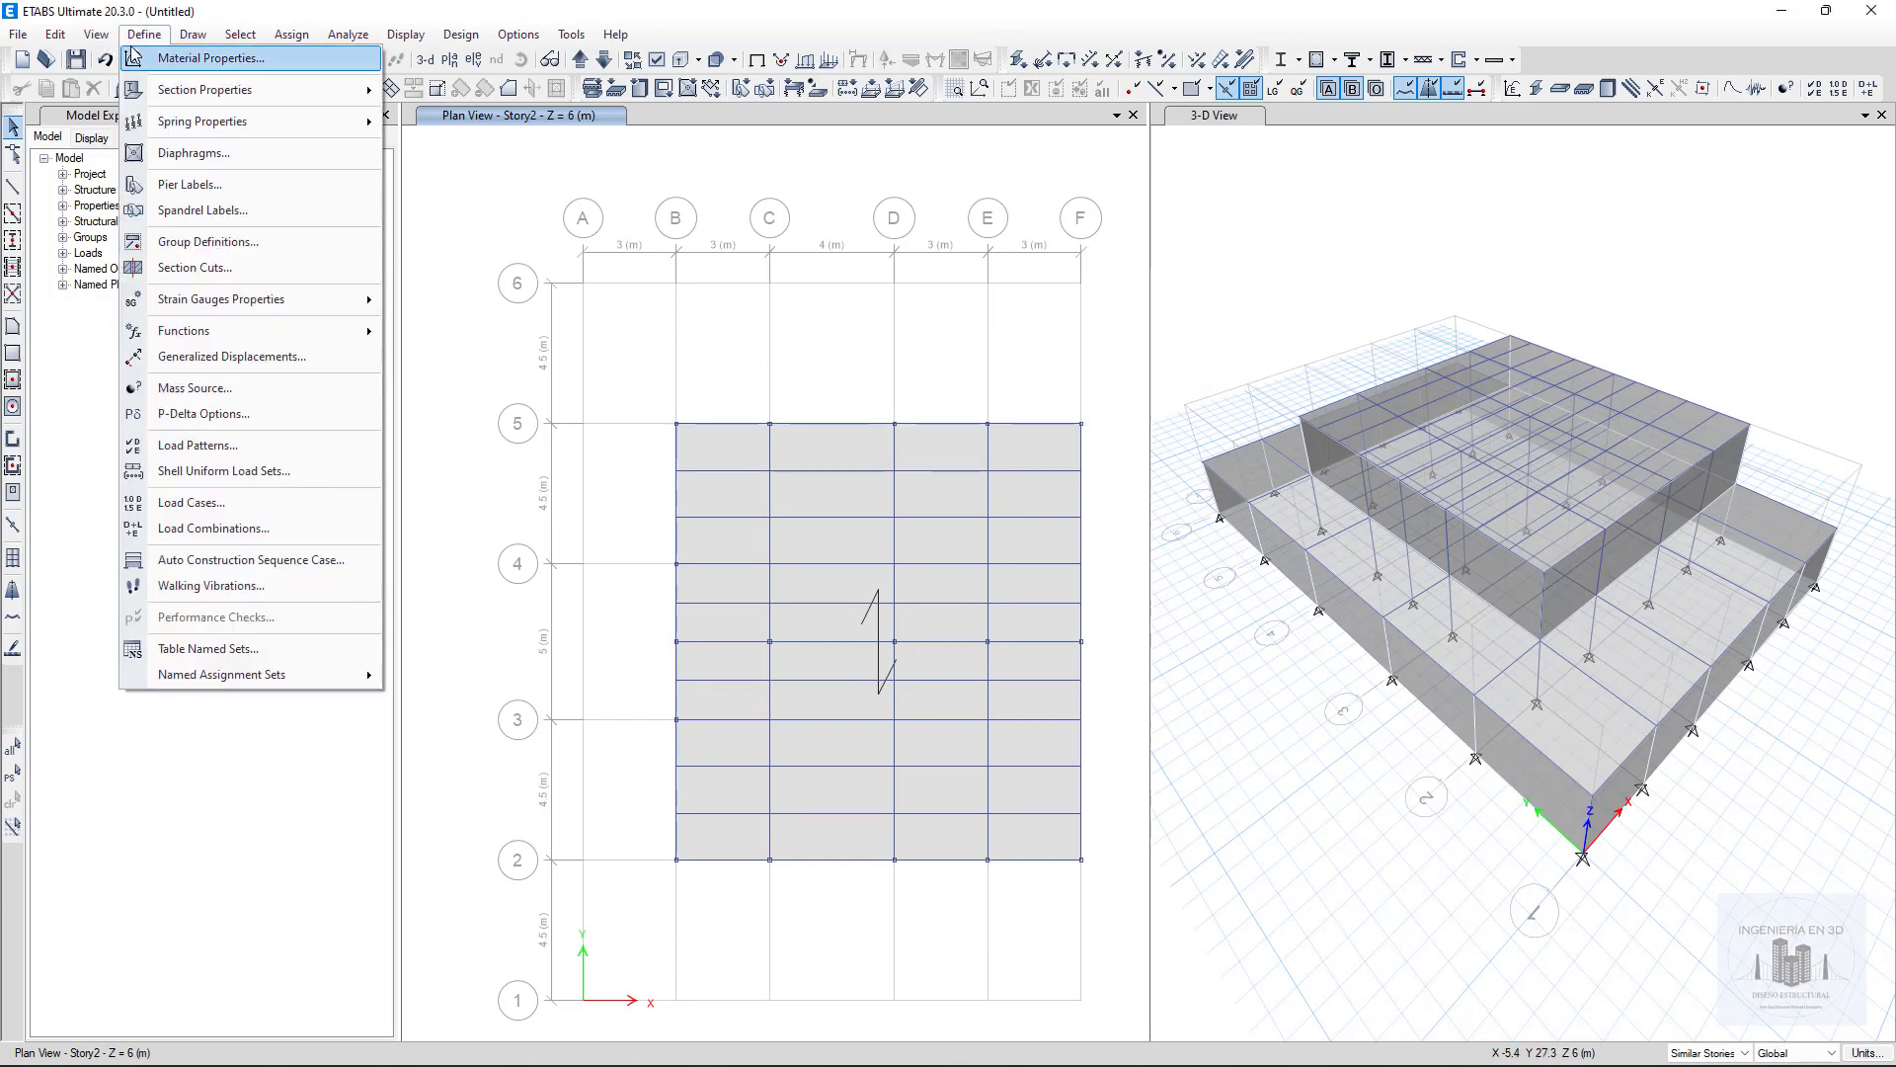
click(254, 456)
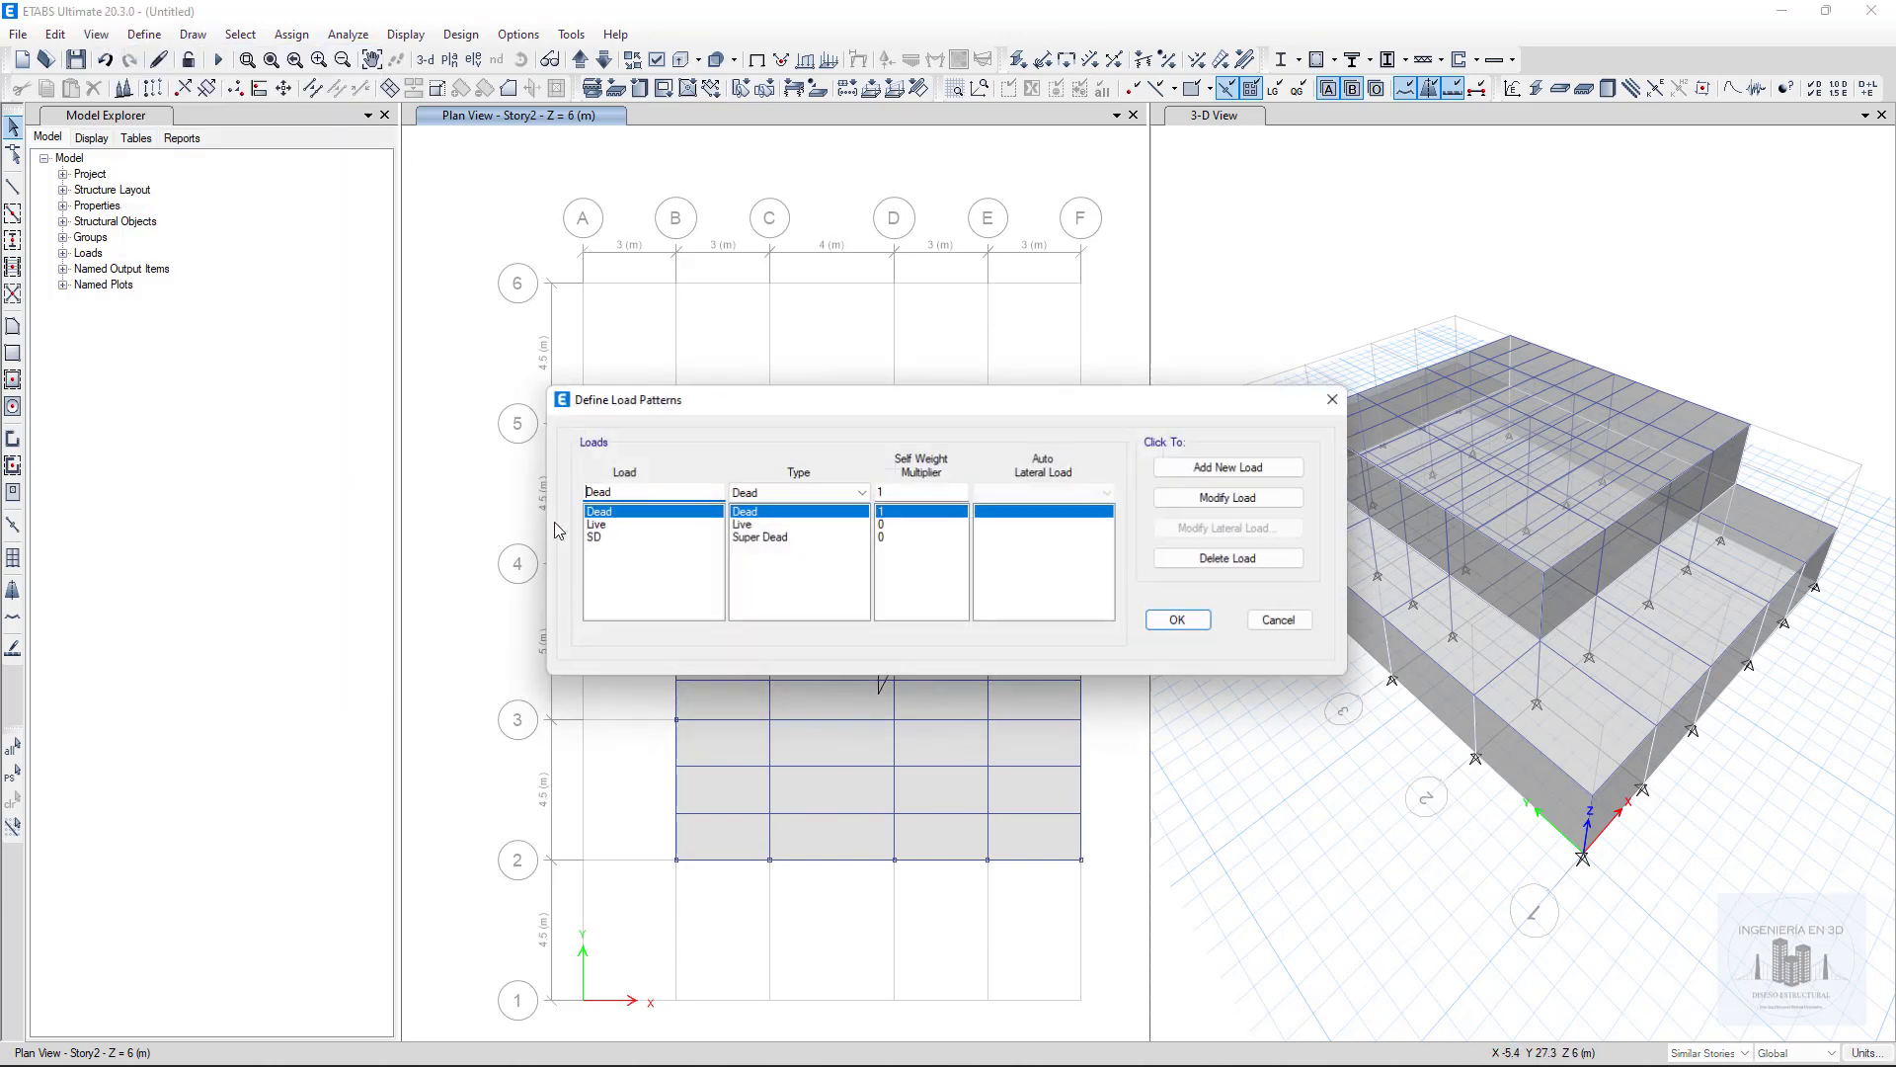
click(742, 493)
click(741, 639)
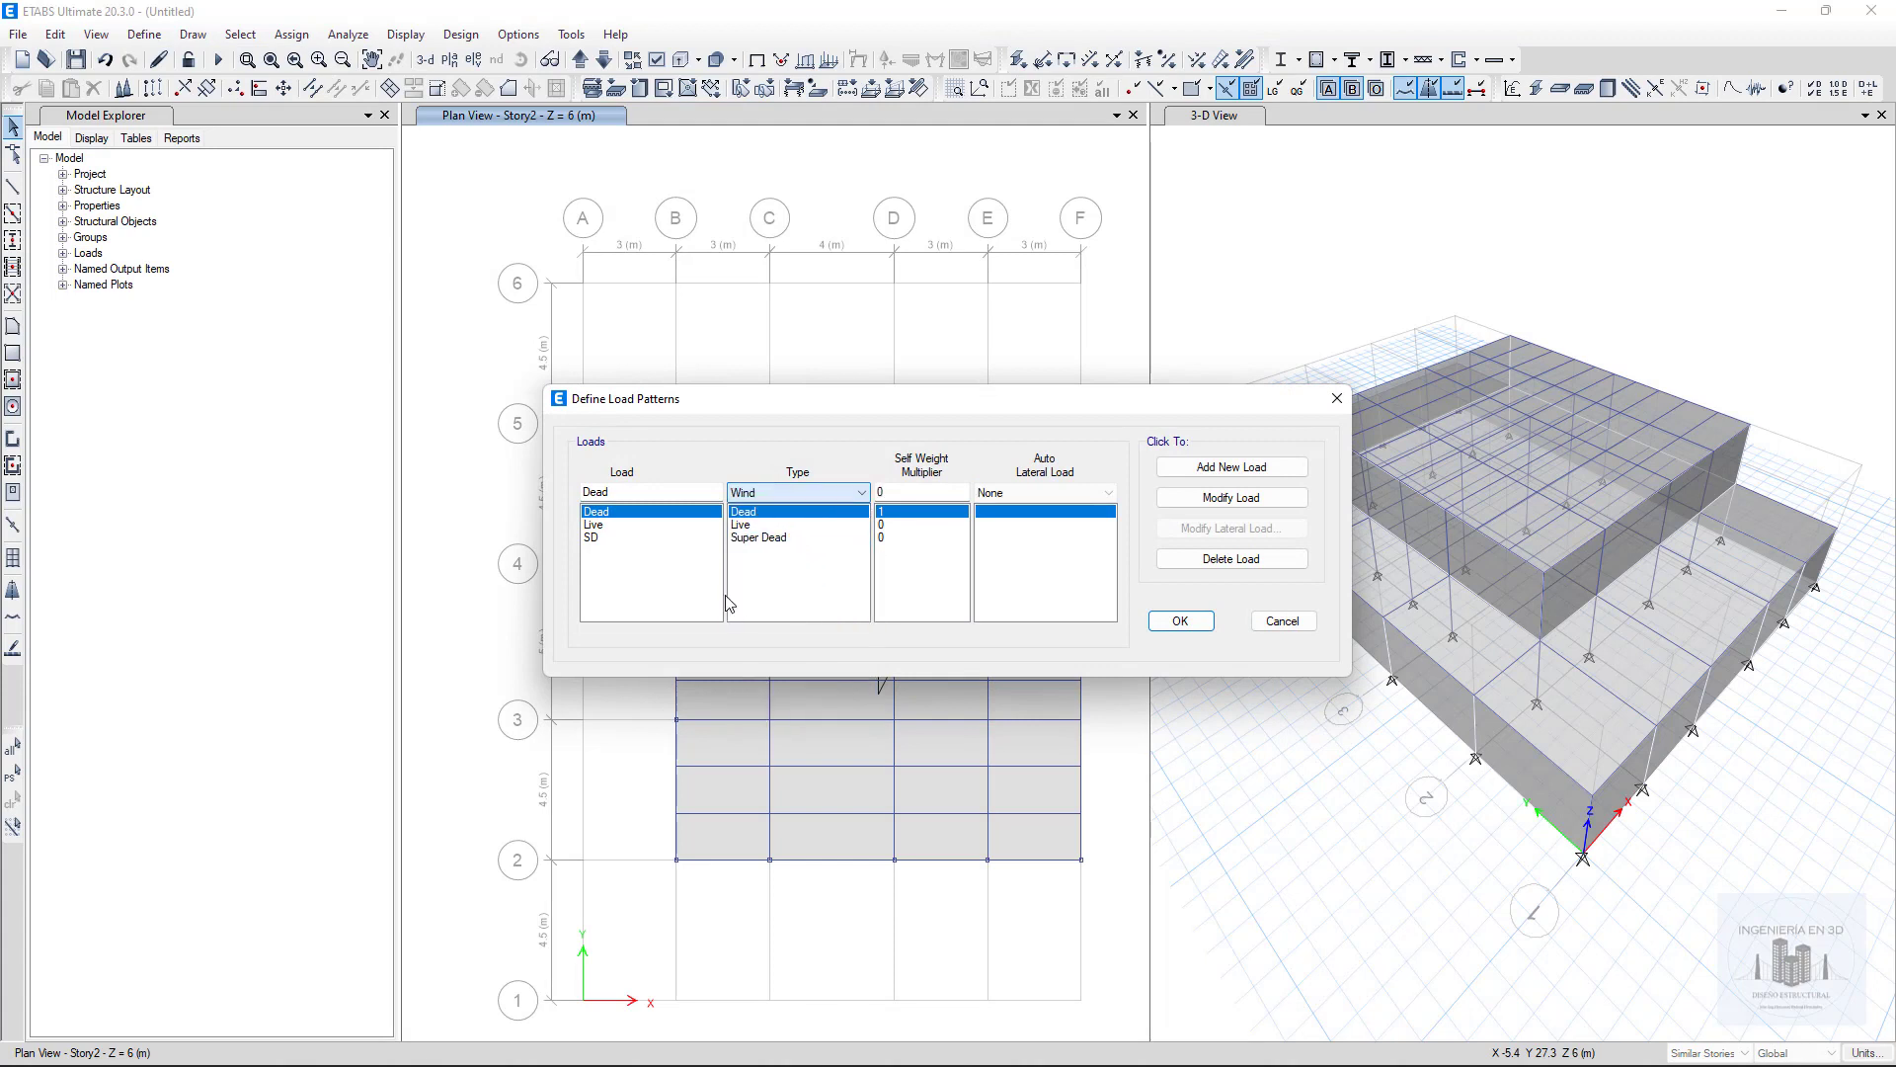
drag(614, 492, 499, 507)
text(VIENTO)
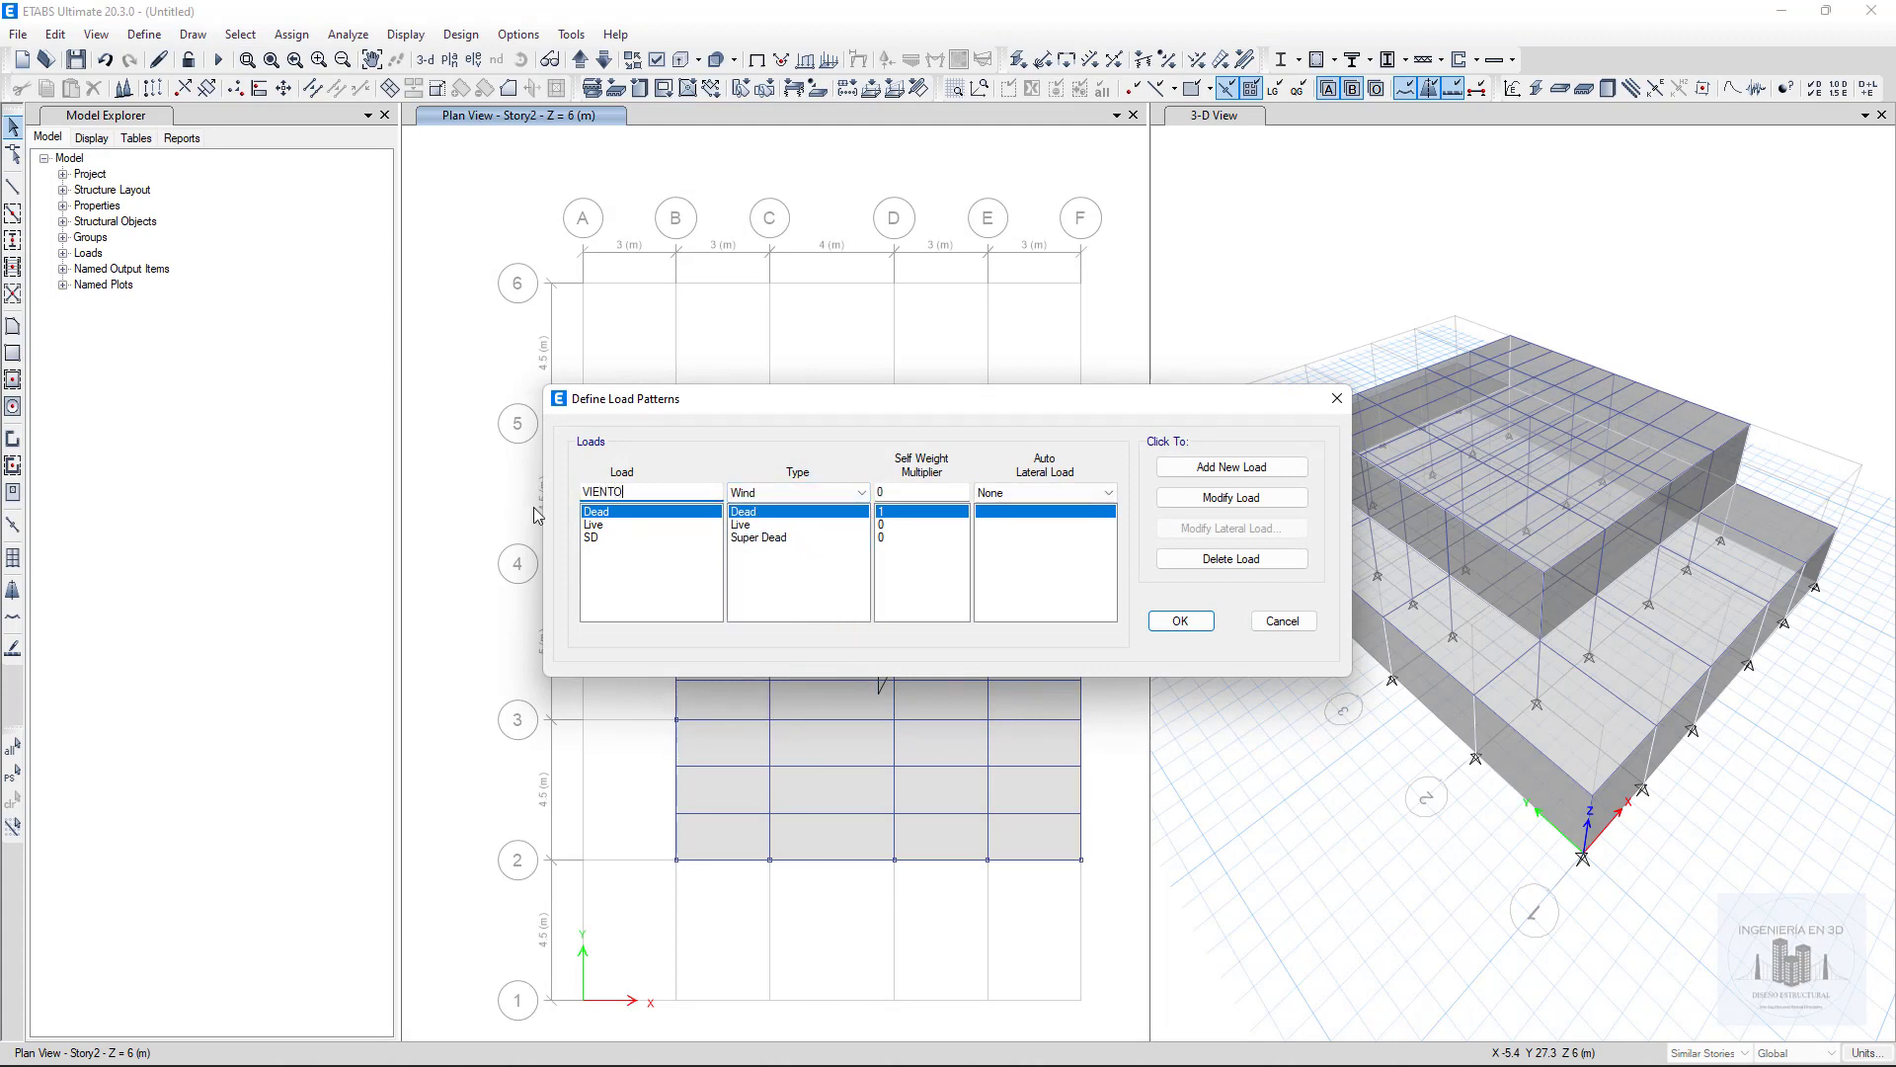
click(1006, 494)
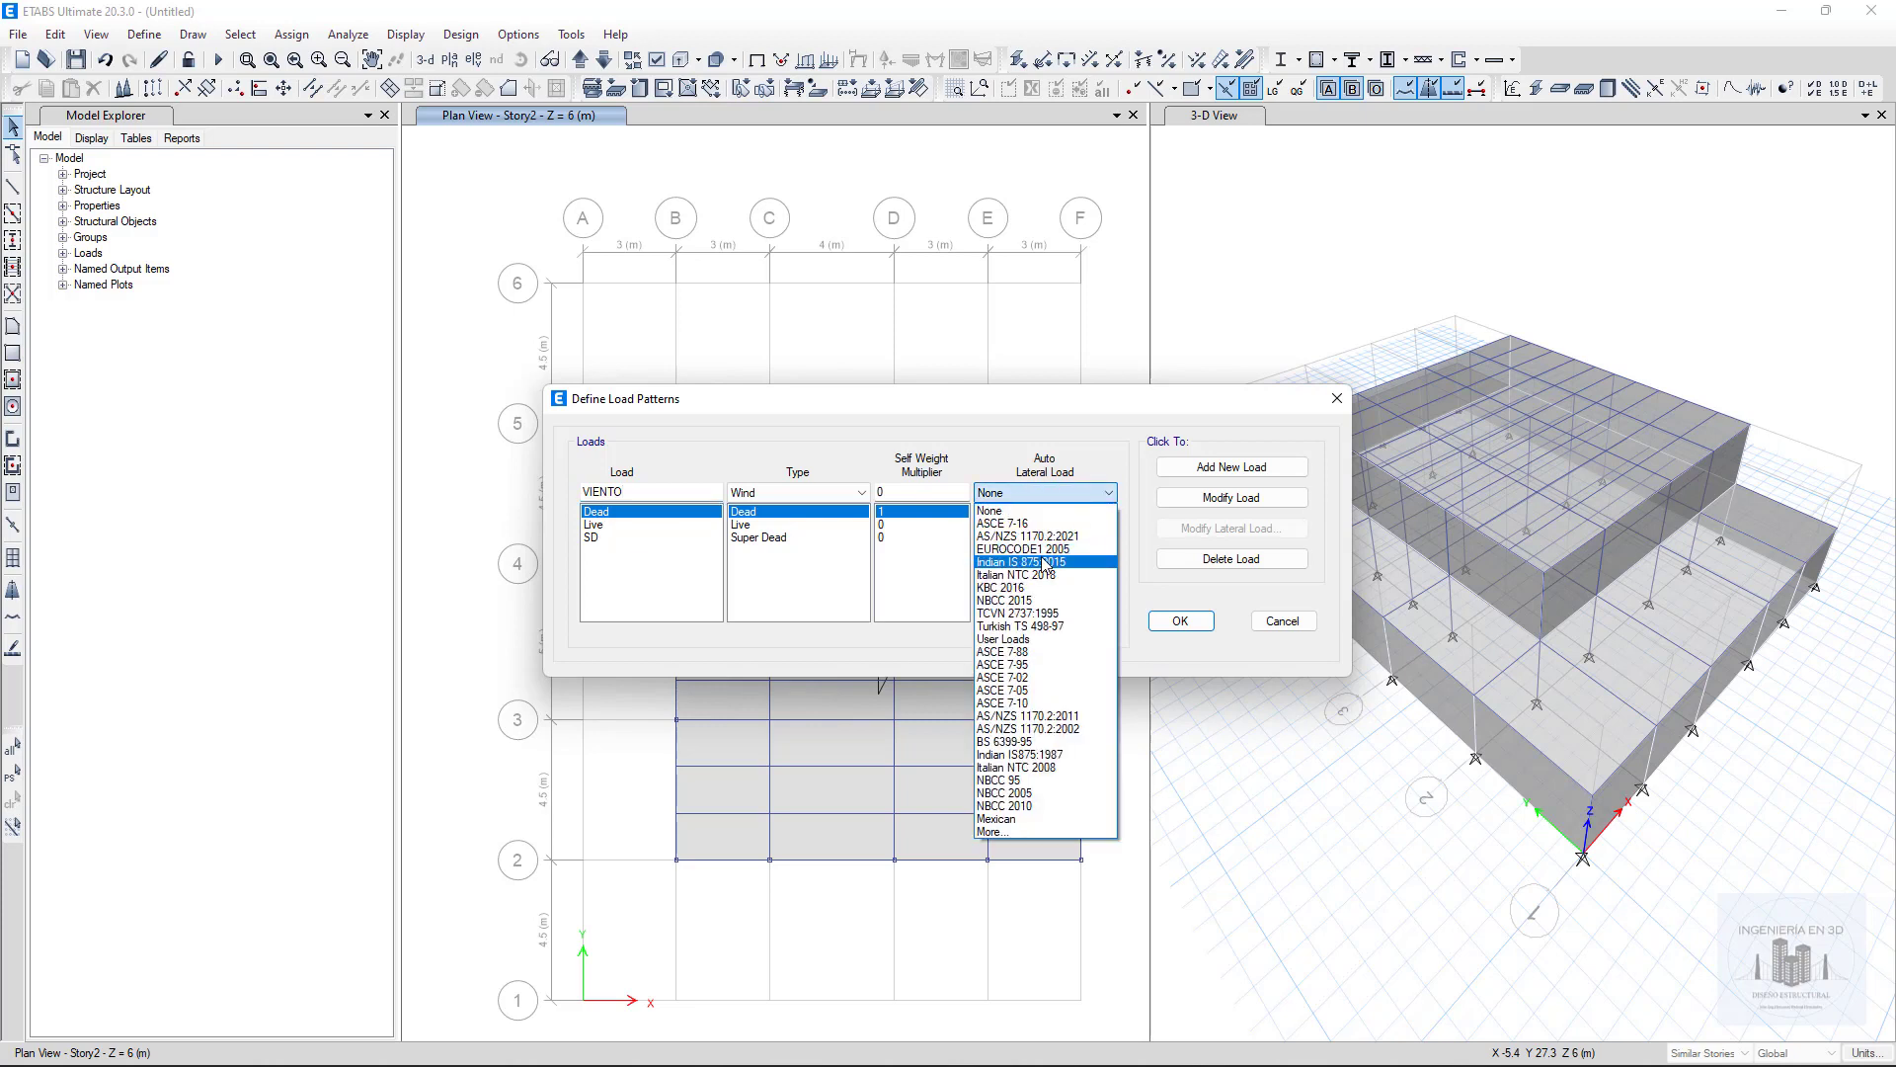
click(1022, 524)
click(1231, 467)
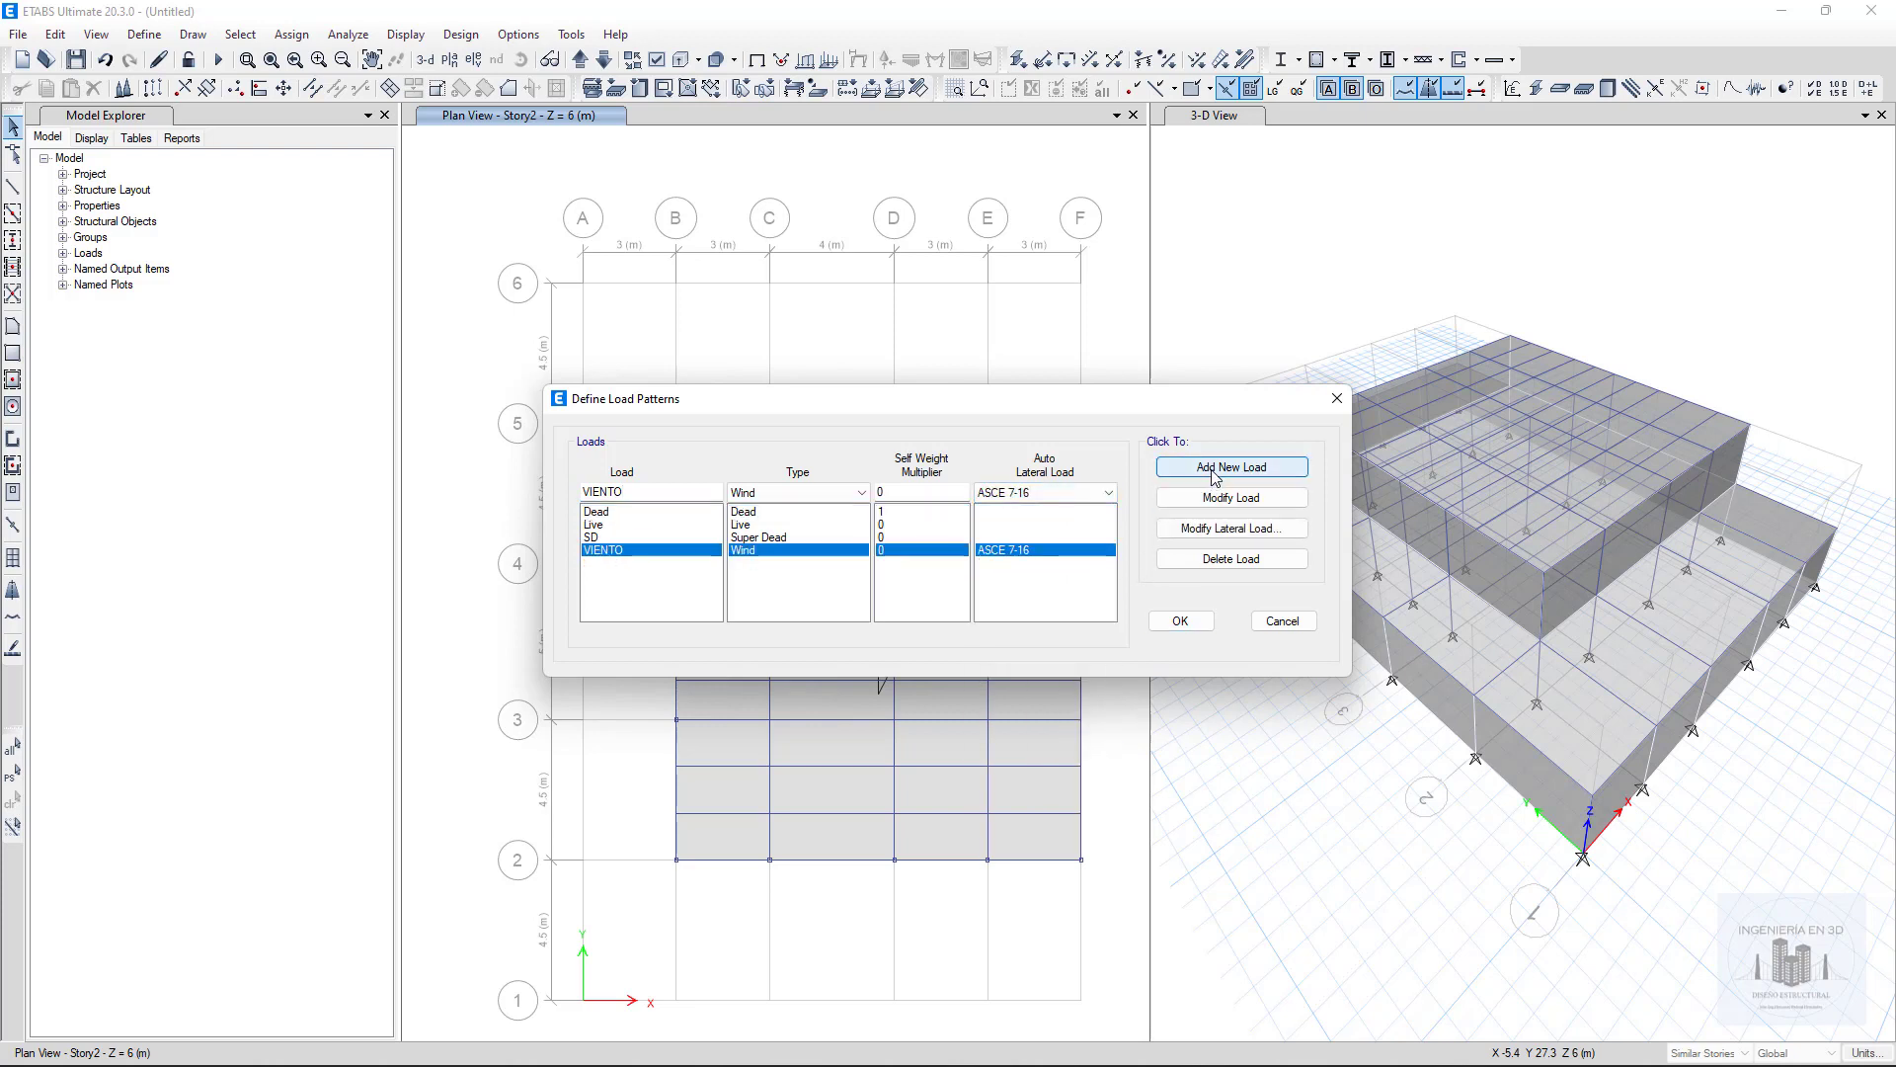
Step: Set VIENTO's wind speed to 100 mph and its exposure to come from frame and shell objects, including shell objects
click(1231, 528)
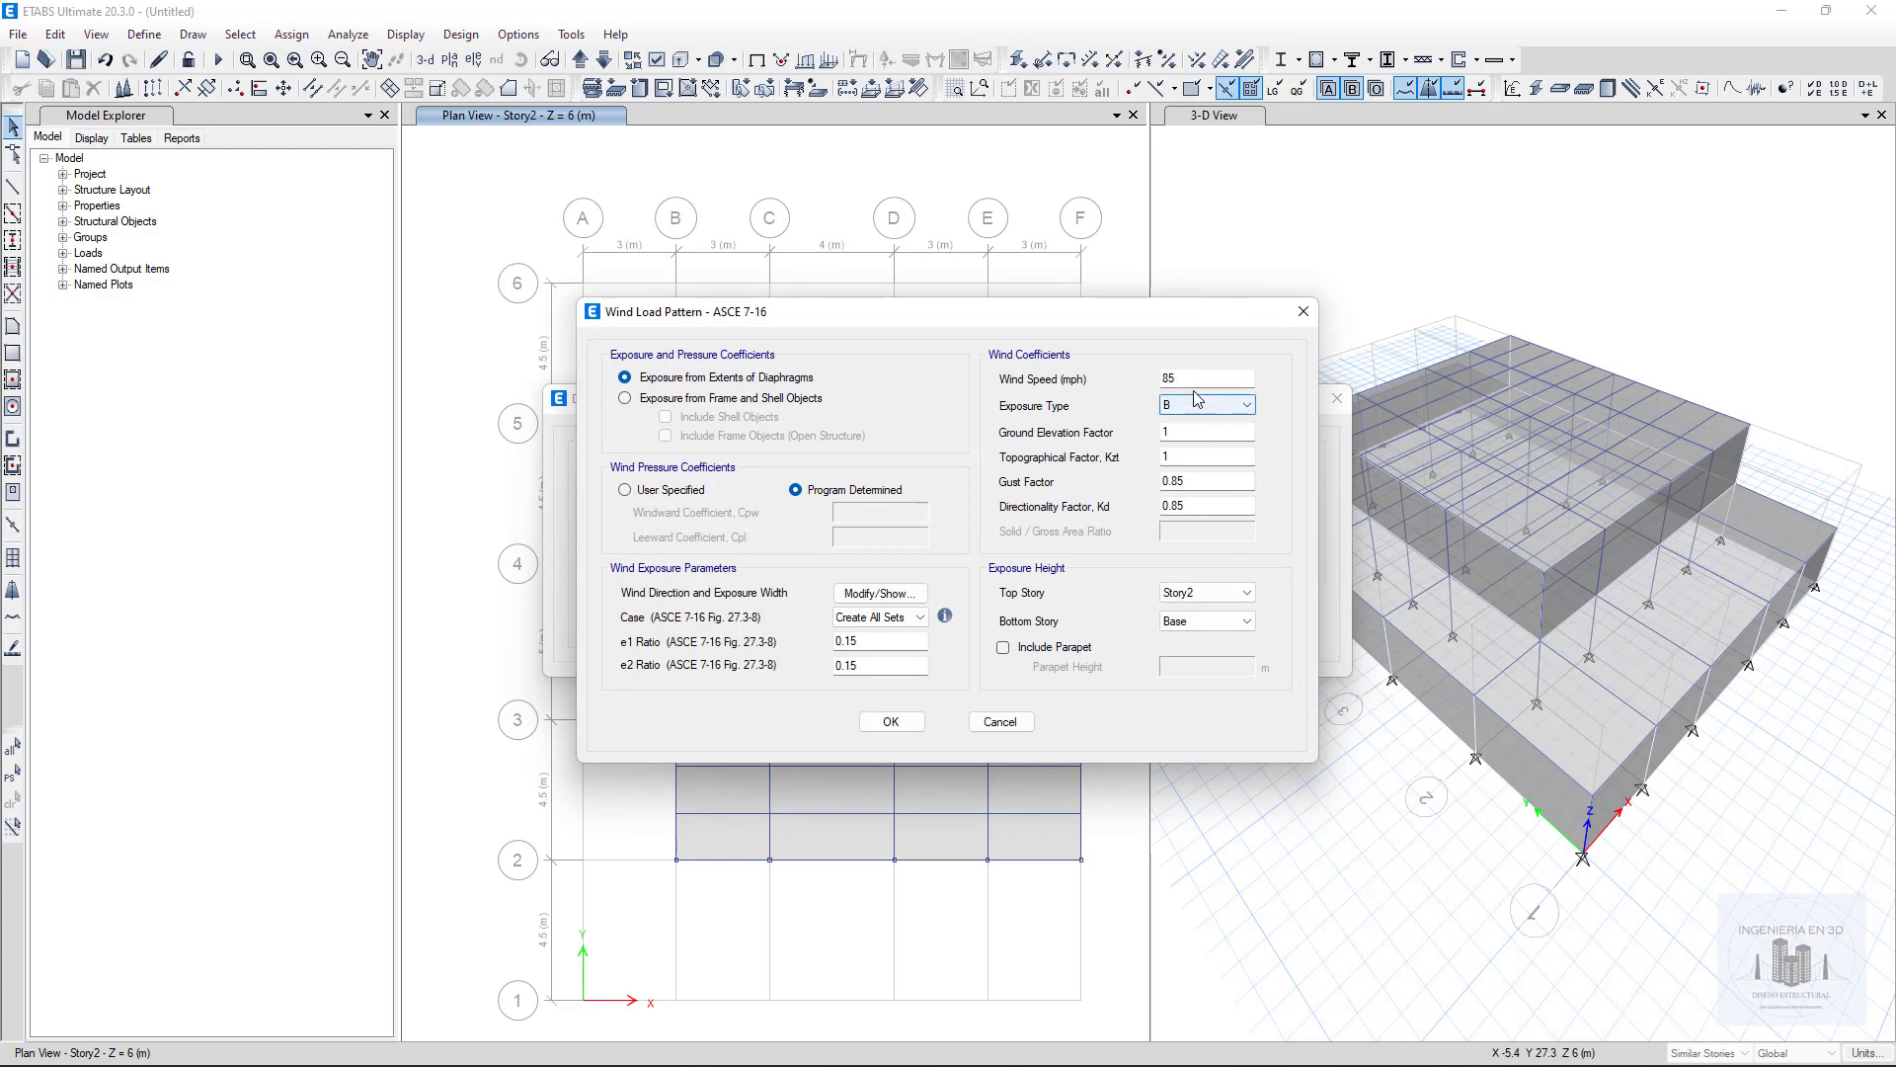
drag(1196, 378, 1150, 385)
text(100)
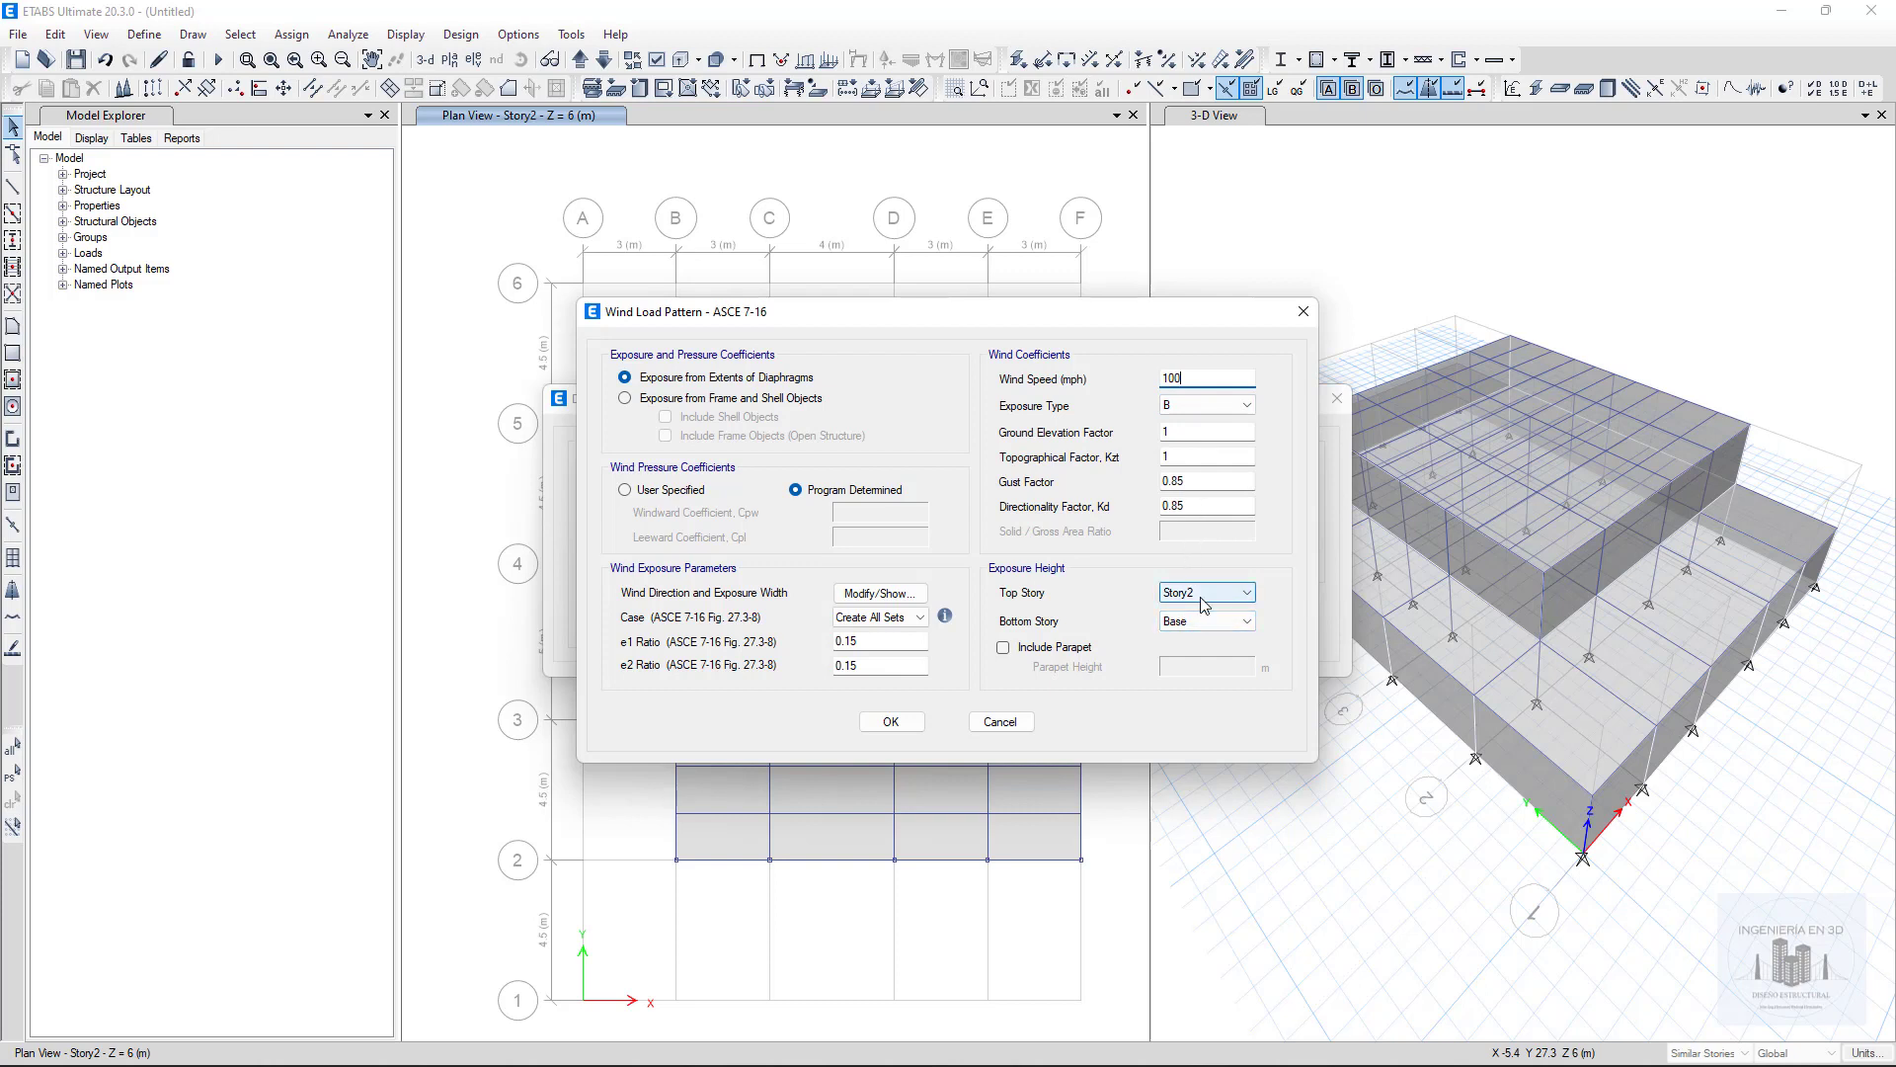
click(625, 398)
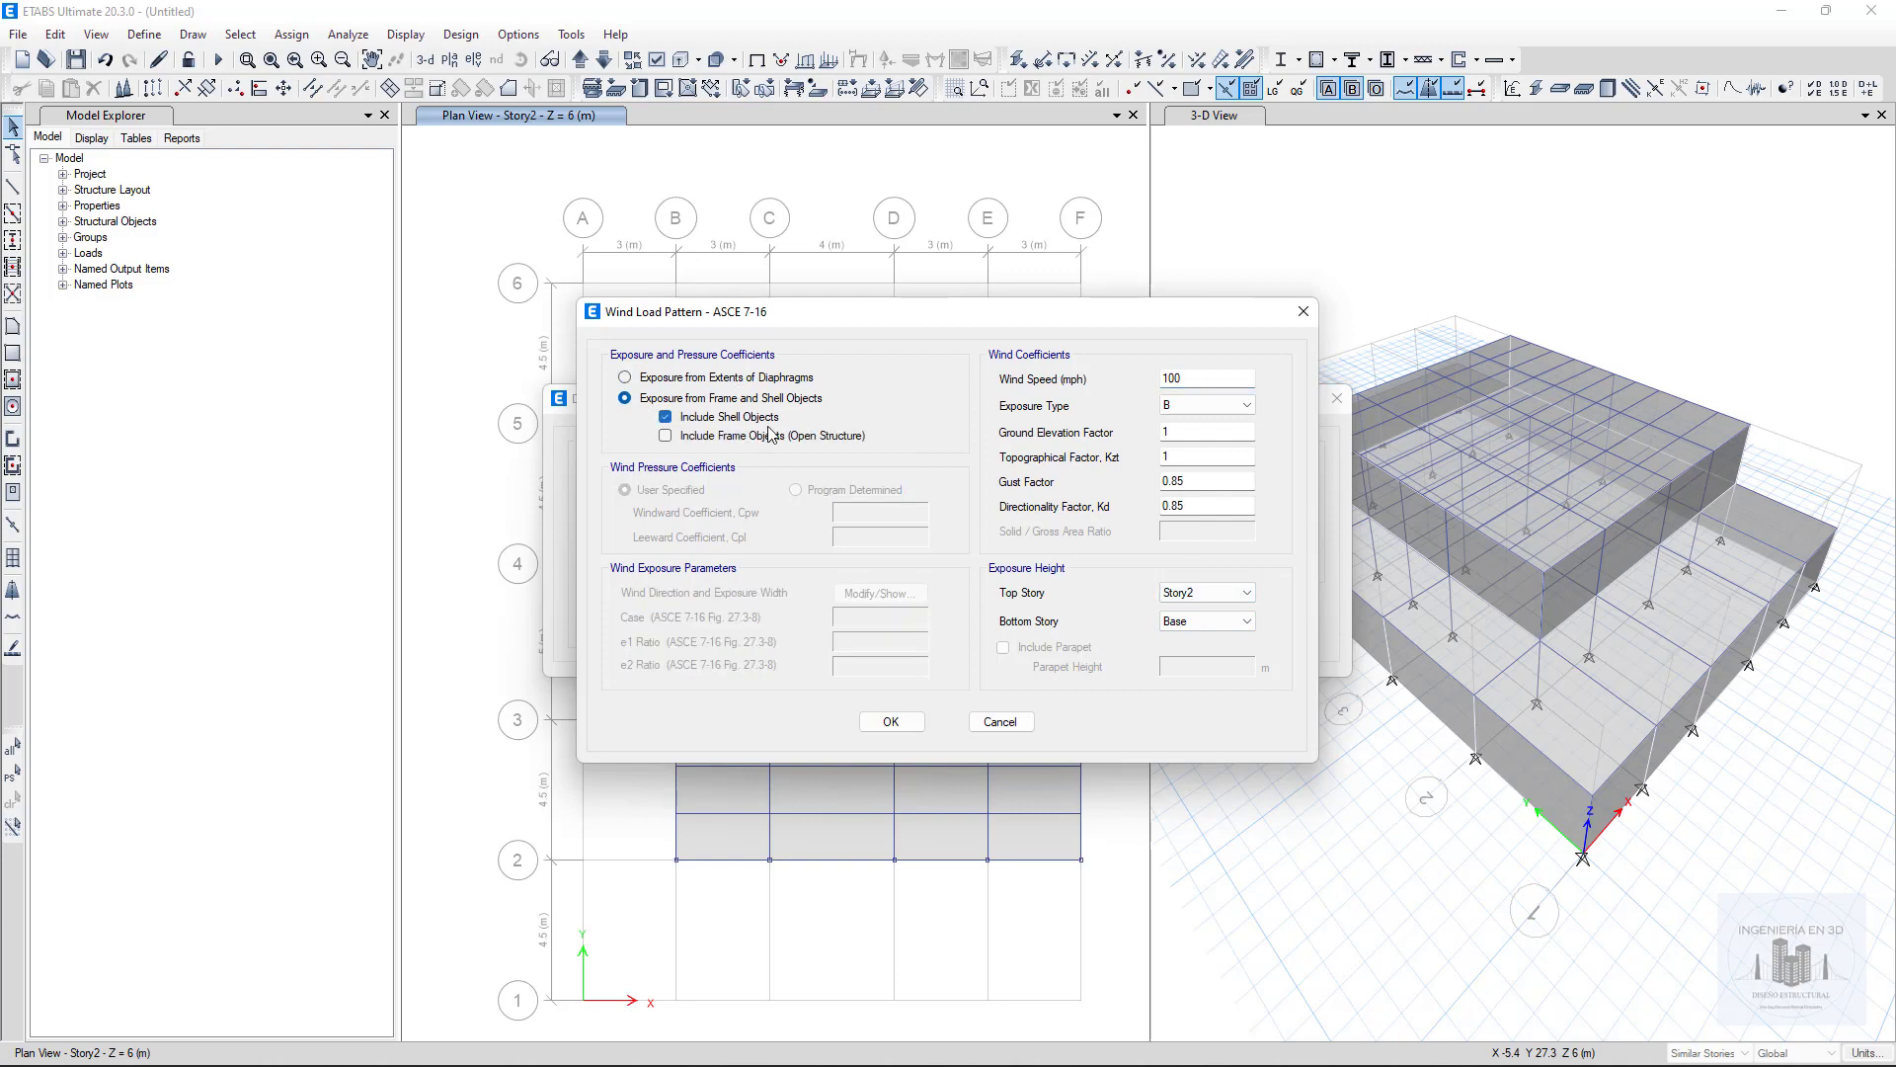
click(892, 722)
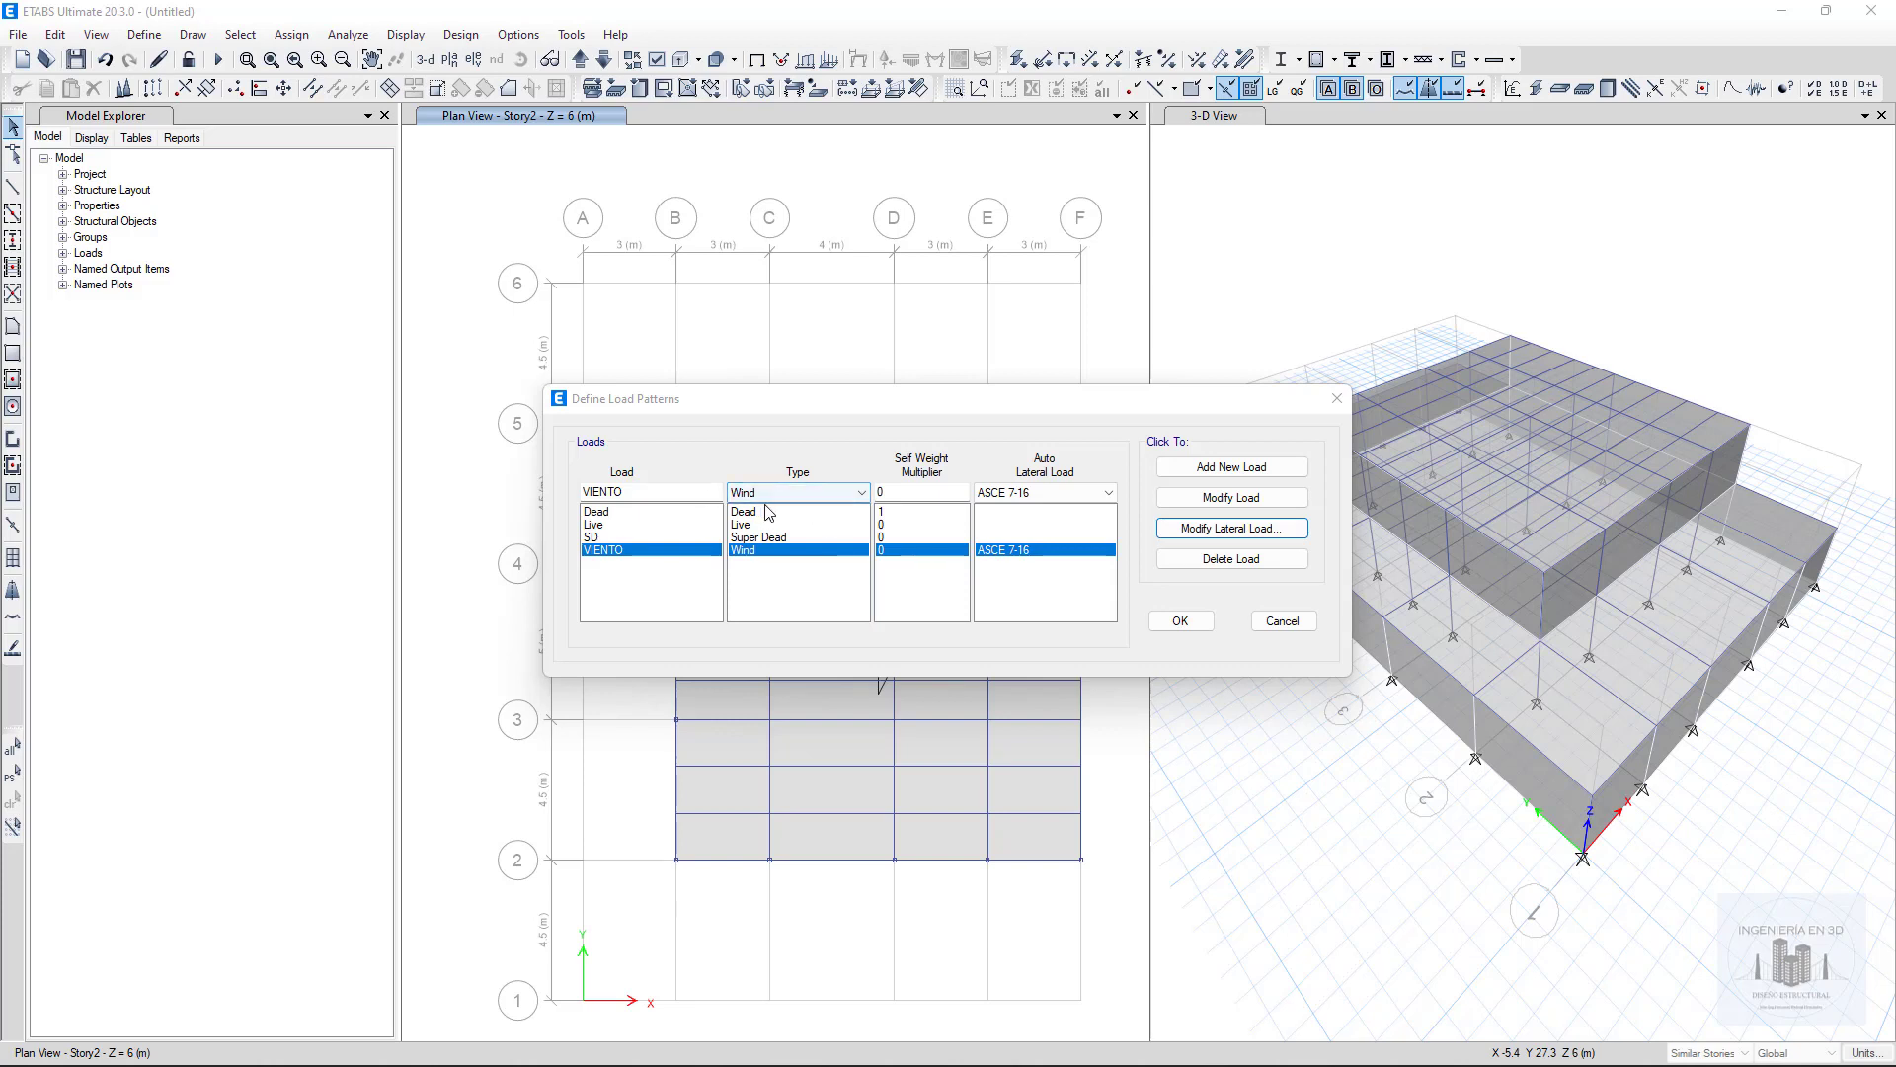
Step: Add load patterns SX and SY of type Seismic with a self-weight multiplier of 0 and ASCE 7-16 auto lateral load
click(699, 492)
drag(700, 492, 580, 521)
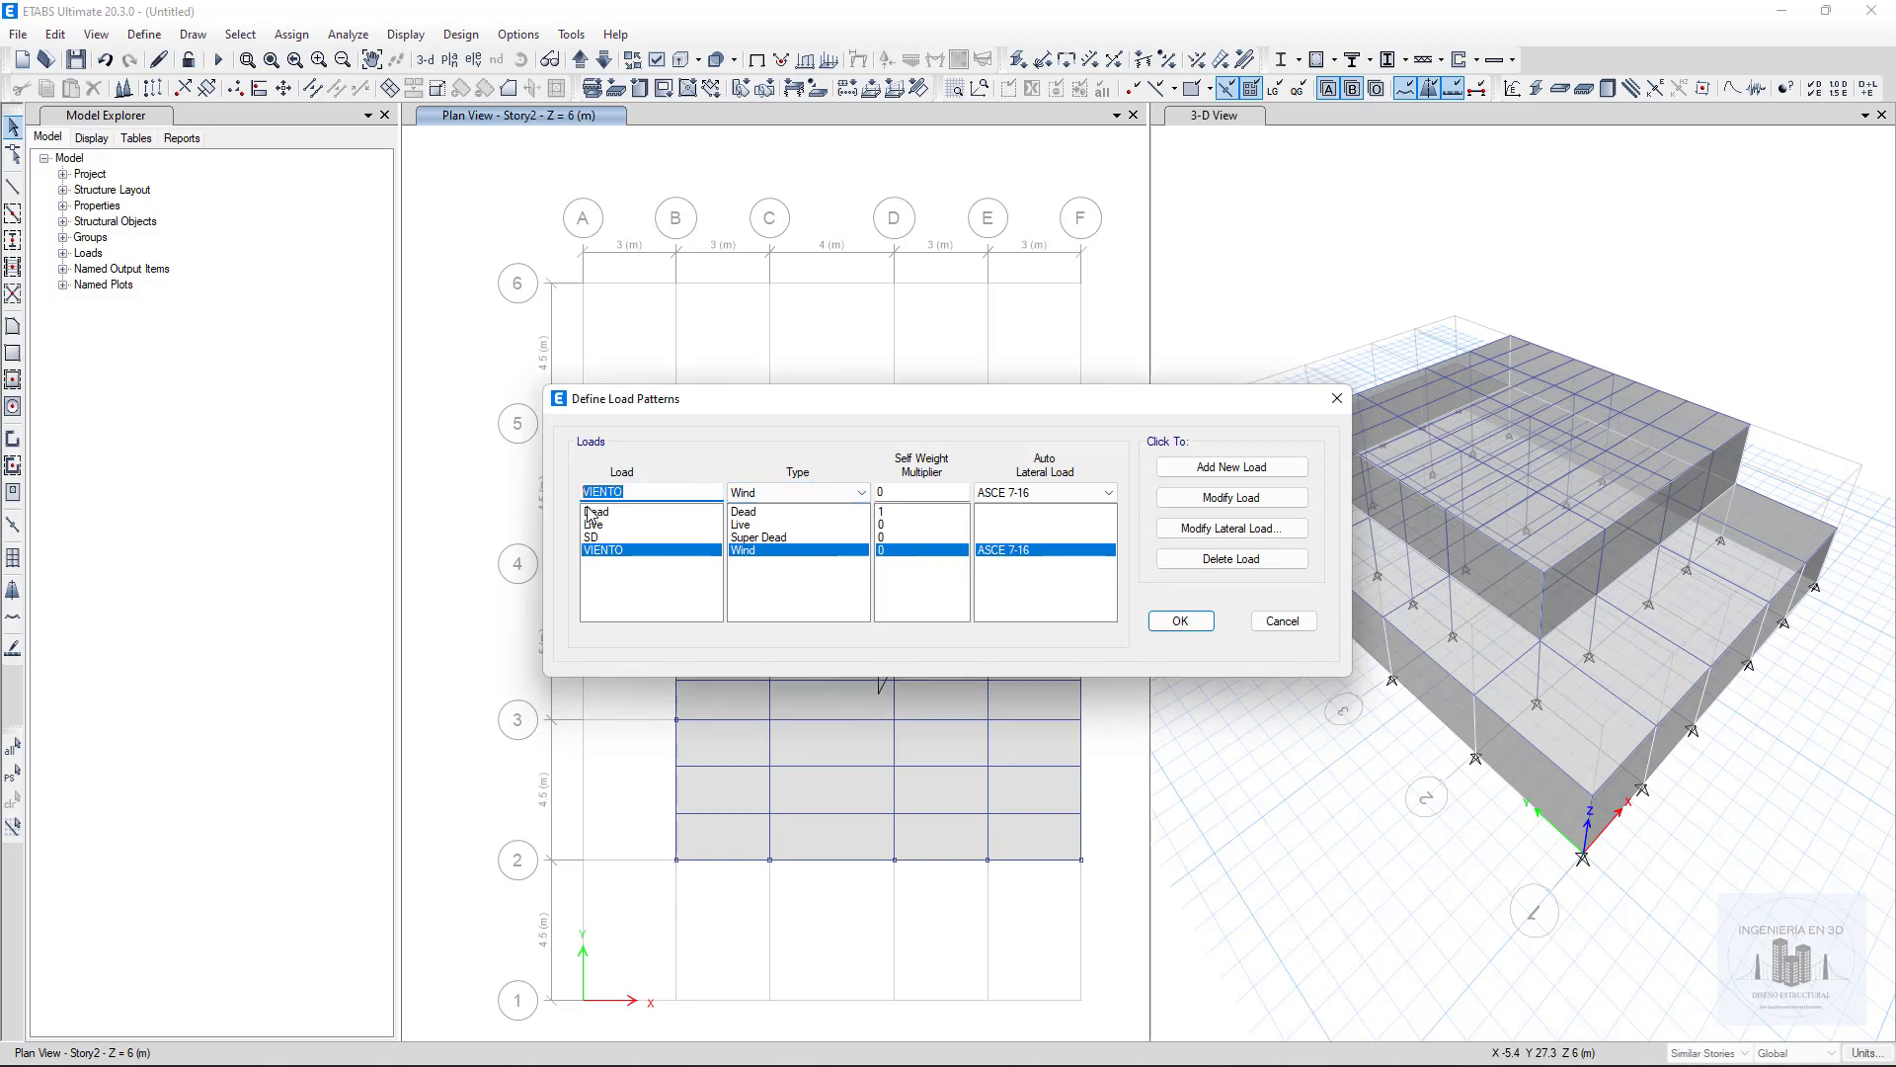
text(SX)
click(785, 493)
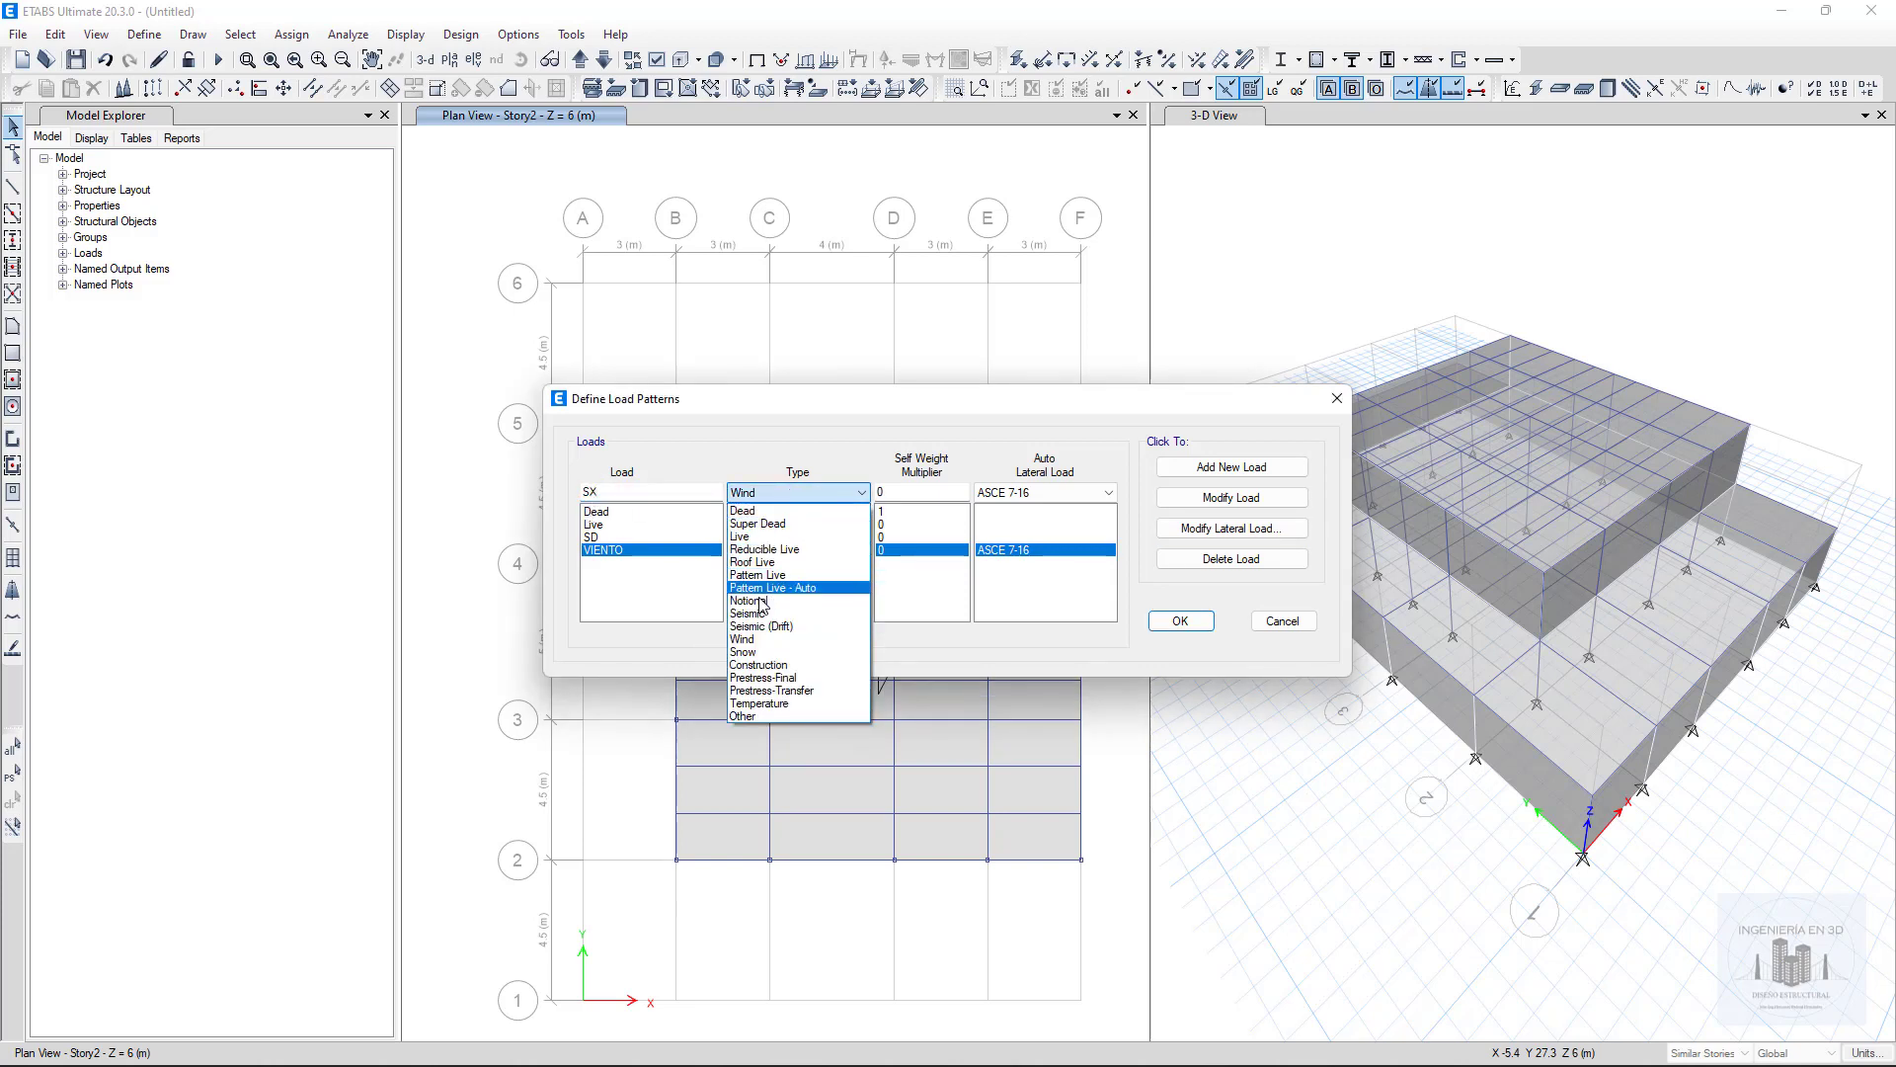
click(761, 613)
click(1102, 492)
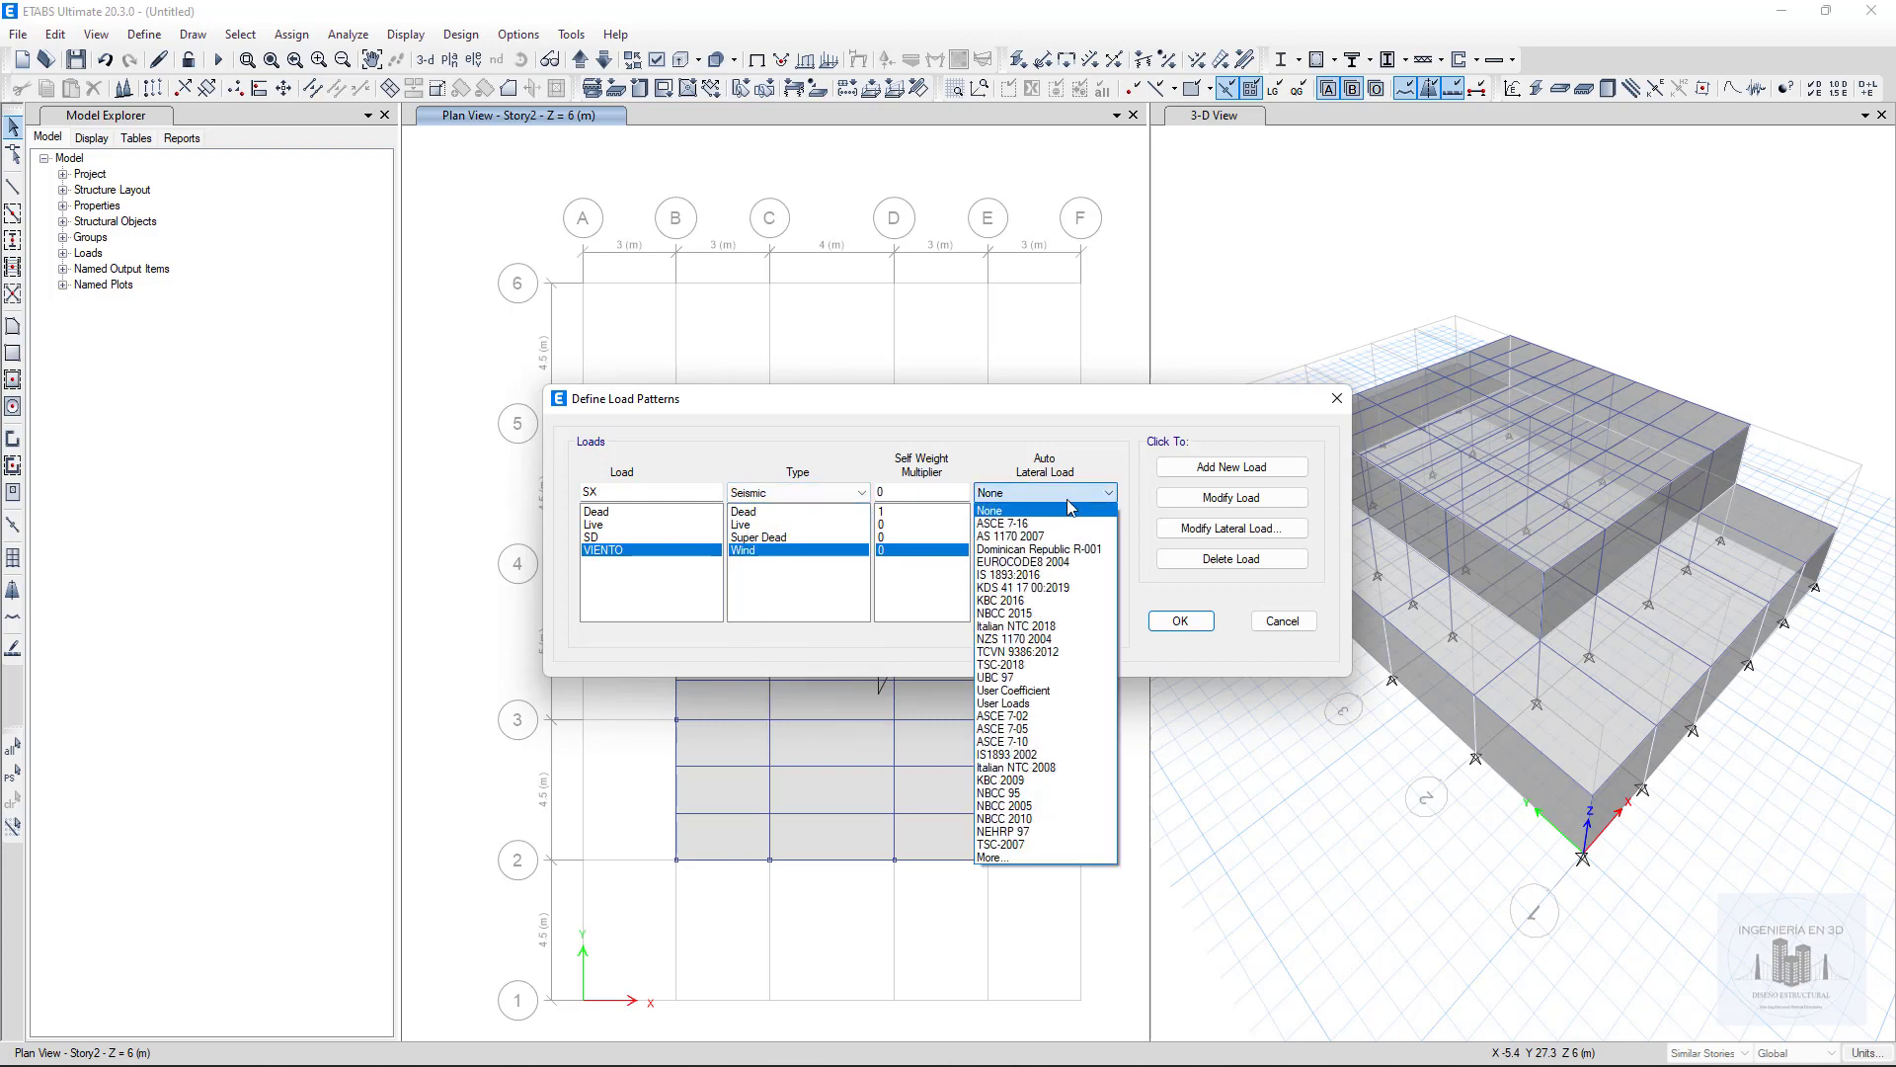
click(1032, 517)
click(1176, 467)
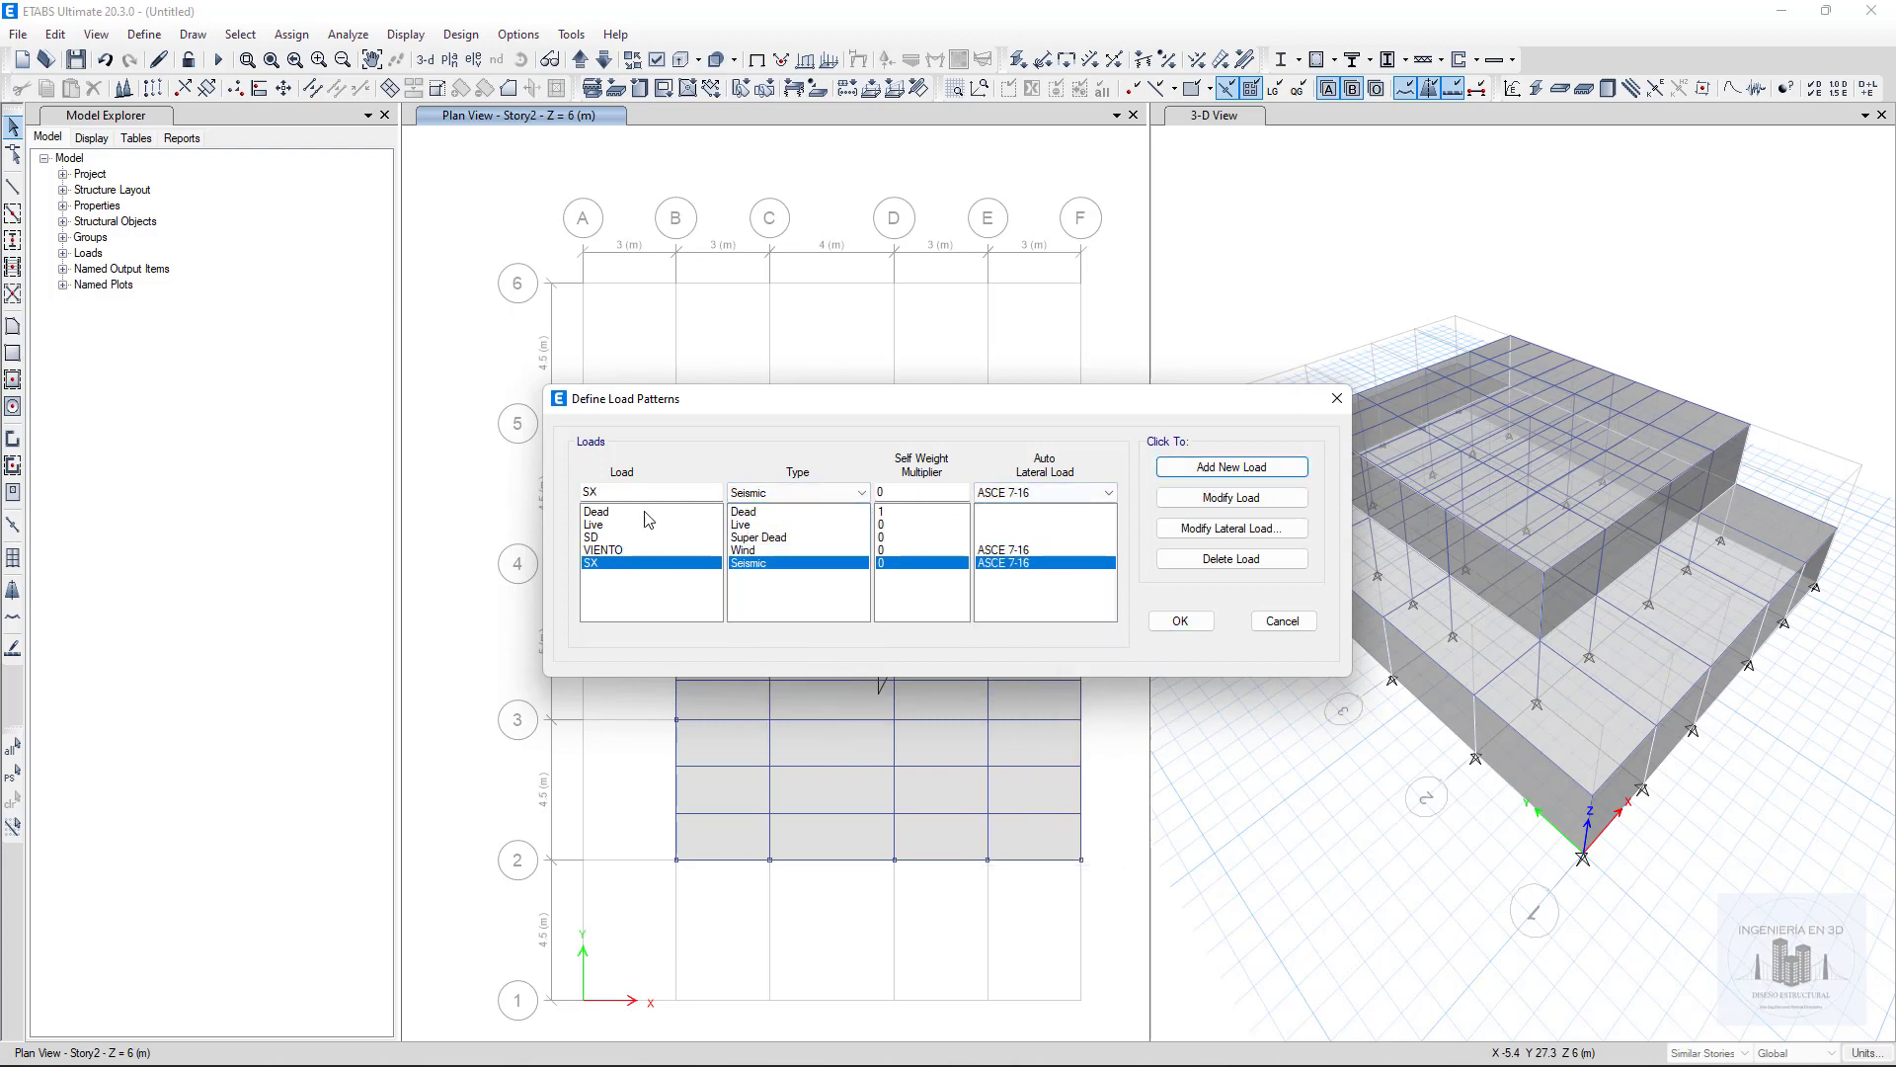
click(632, 493)
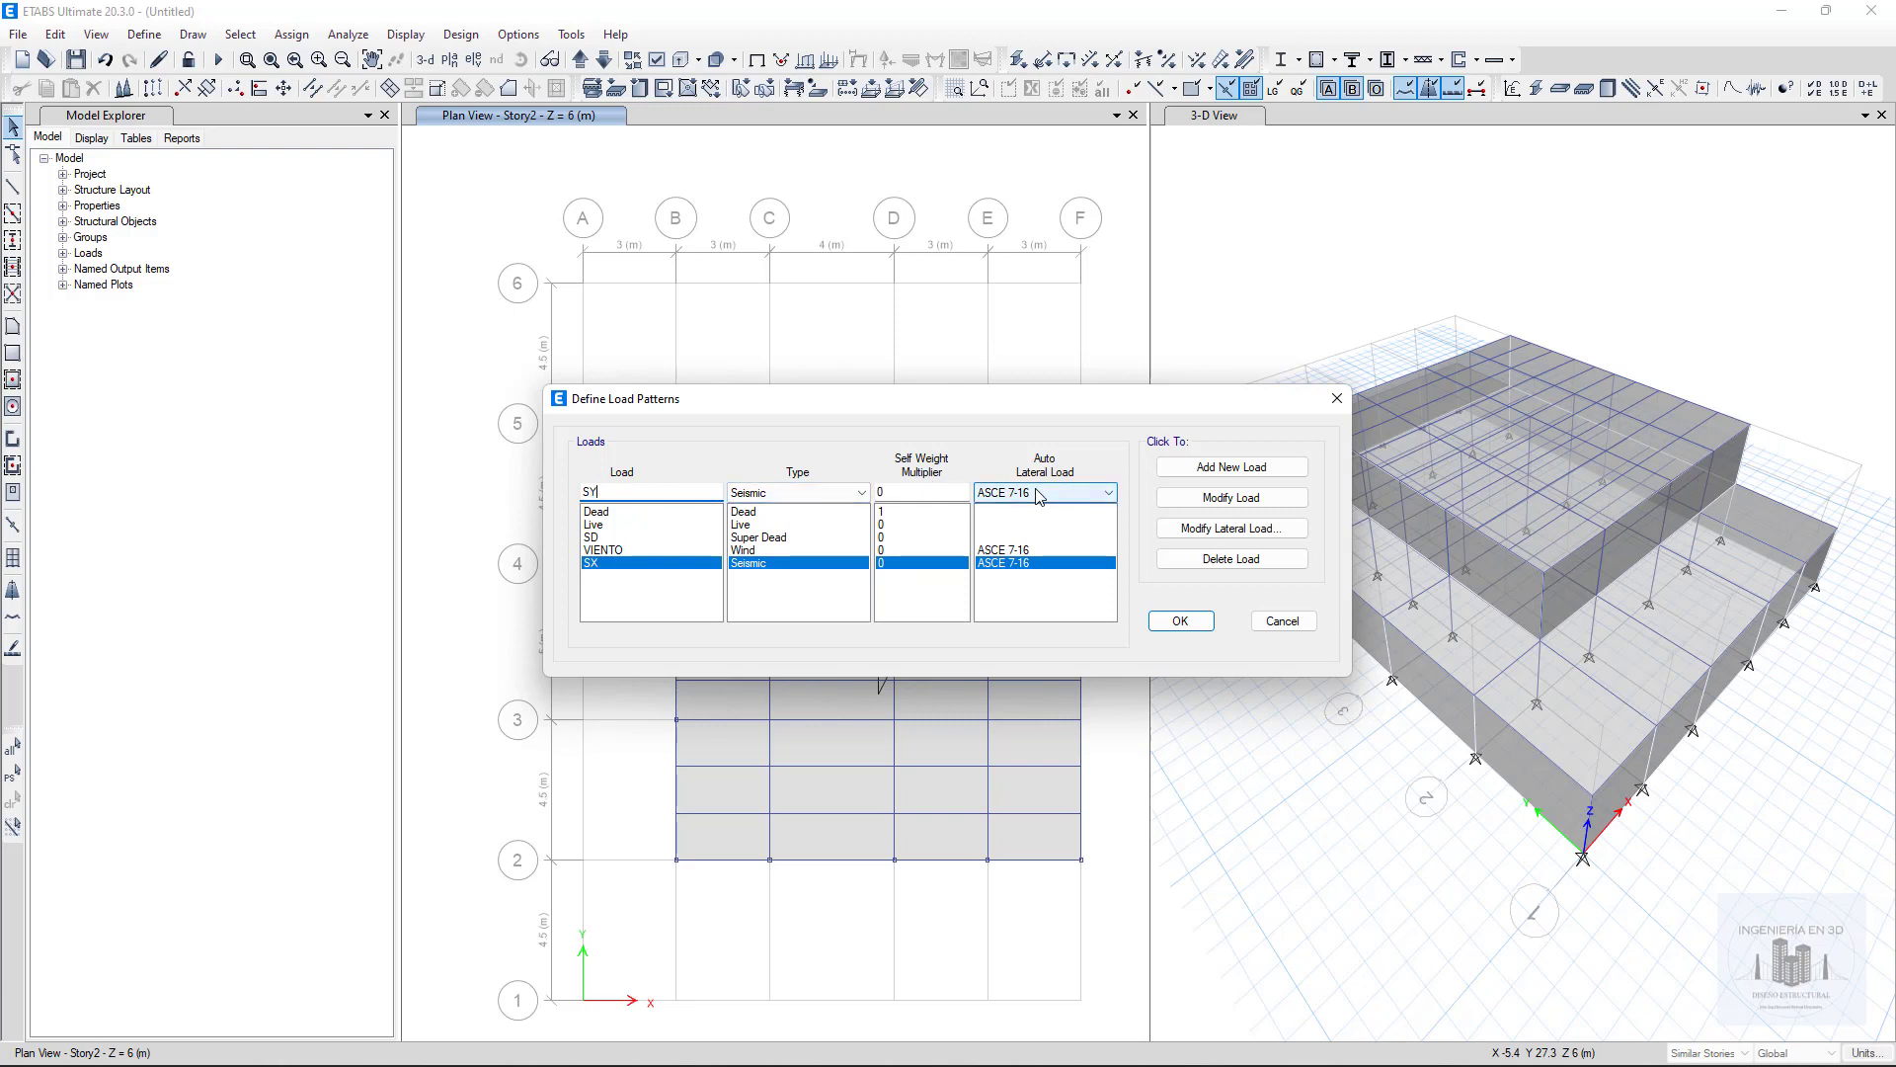
click(1217, 471)
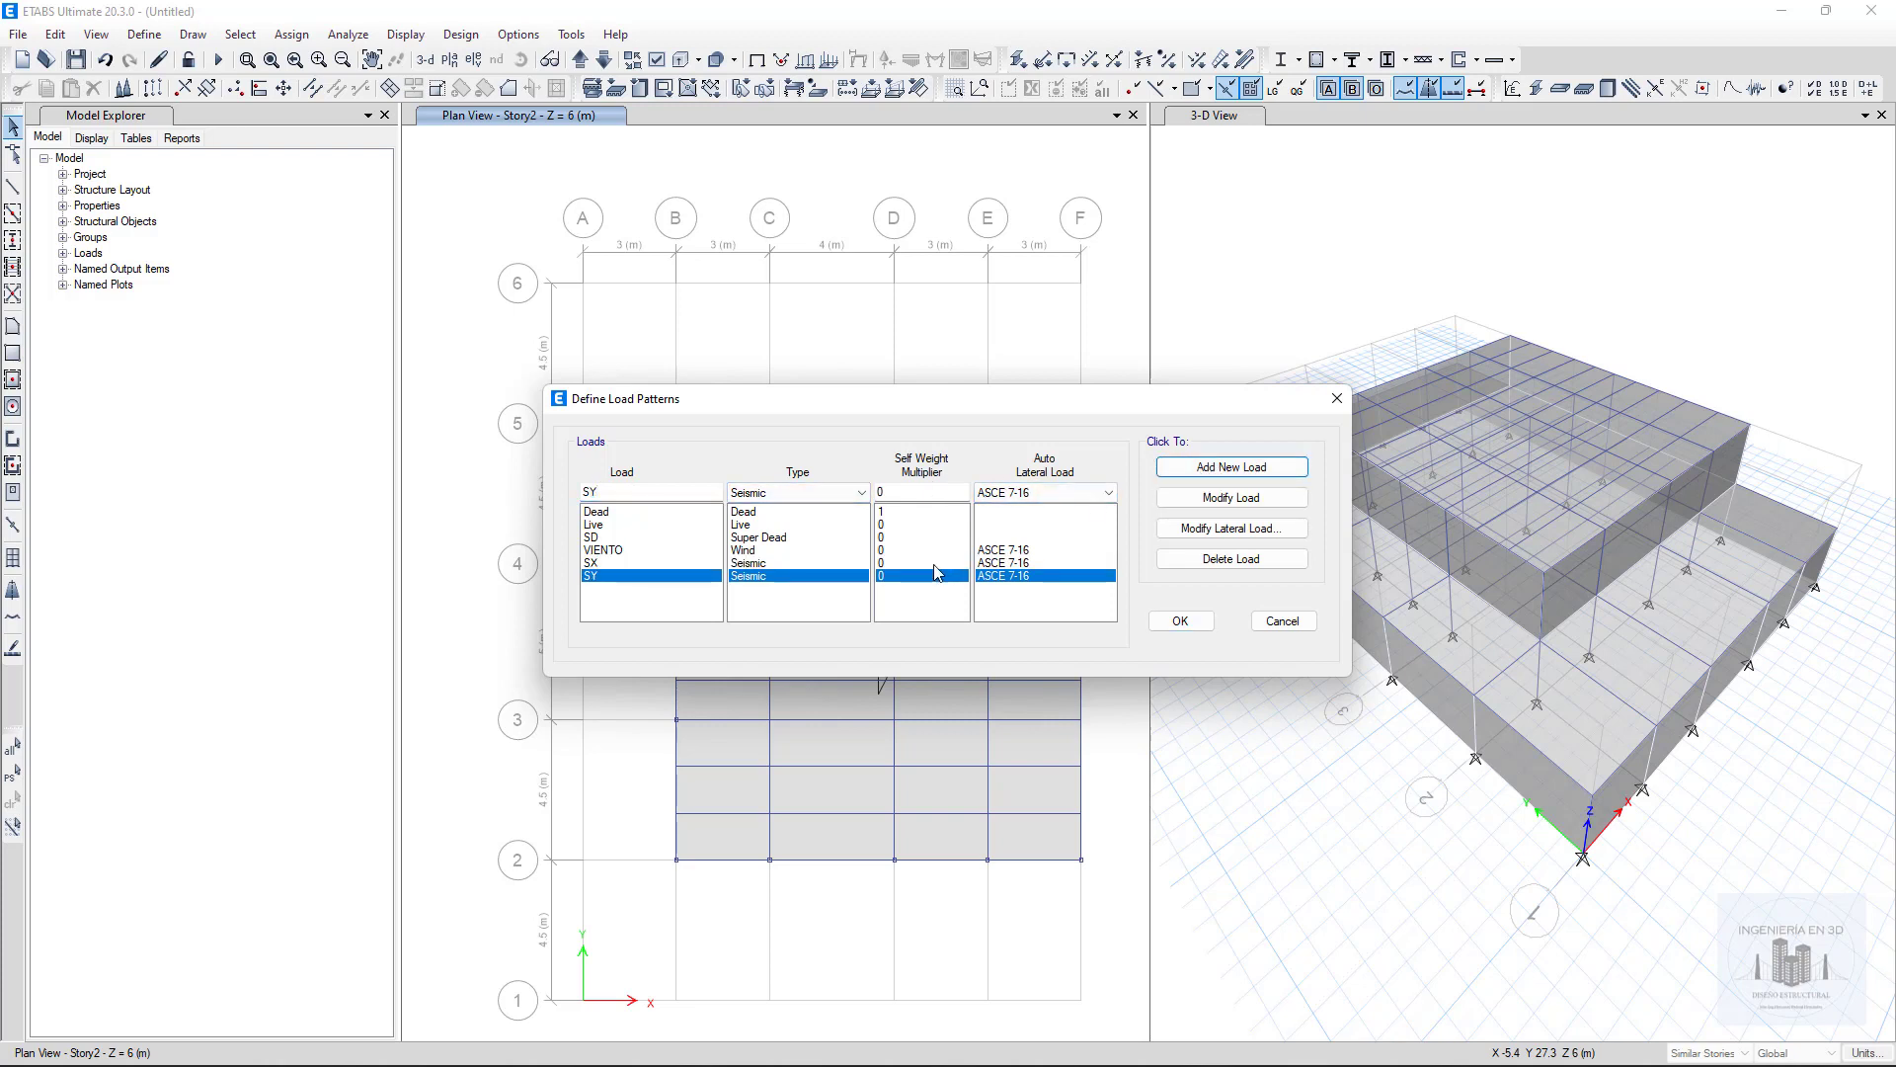
Step: Configure SX's seismic loading with Ss 1.57, S1 0.6 and only the X direction and its plus and minus eccentricities
click(997, 563)
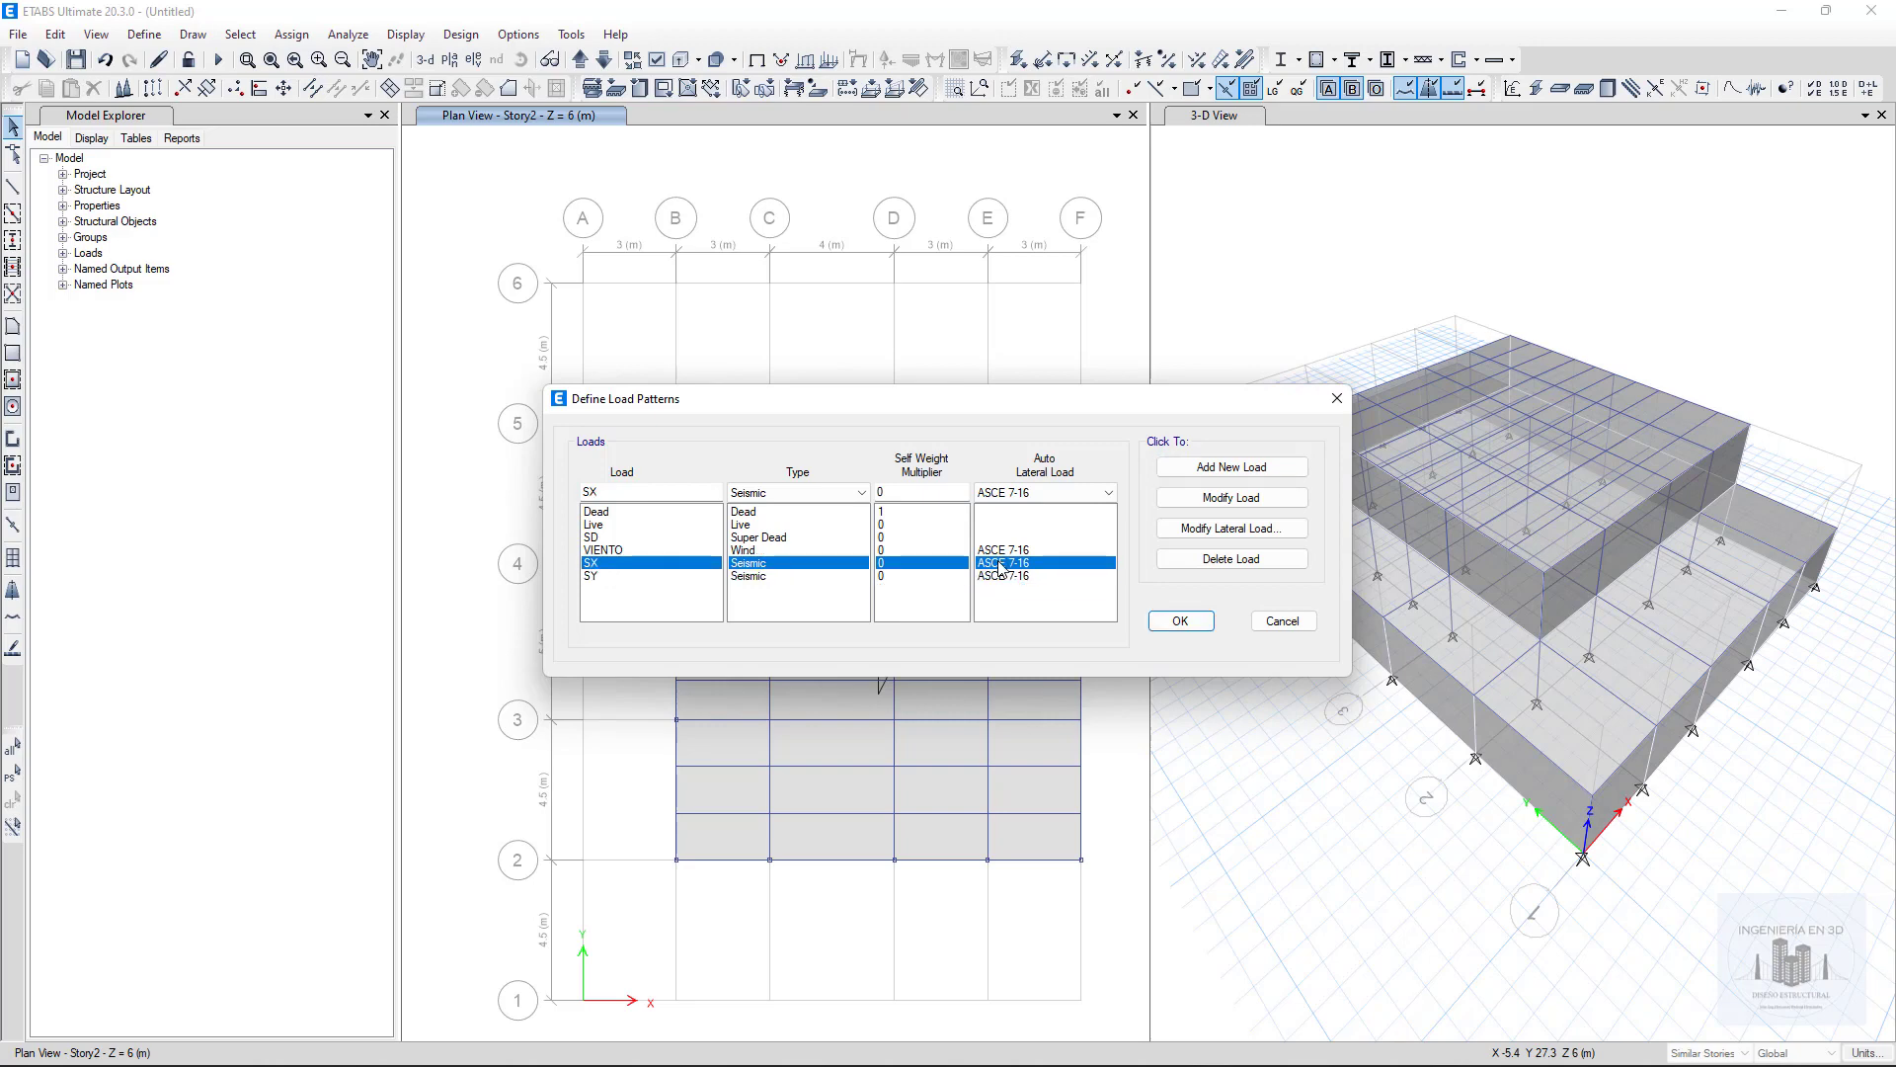
click(1220, 530)
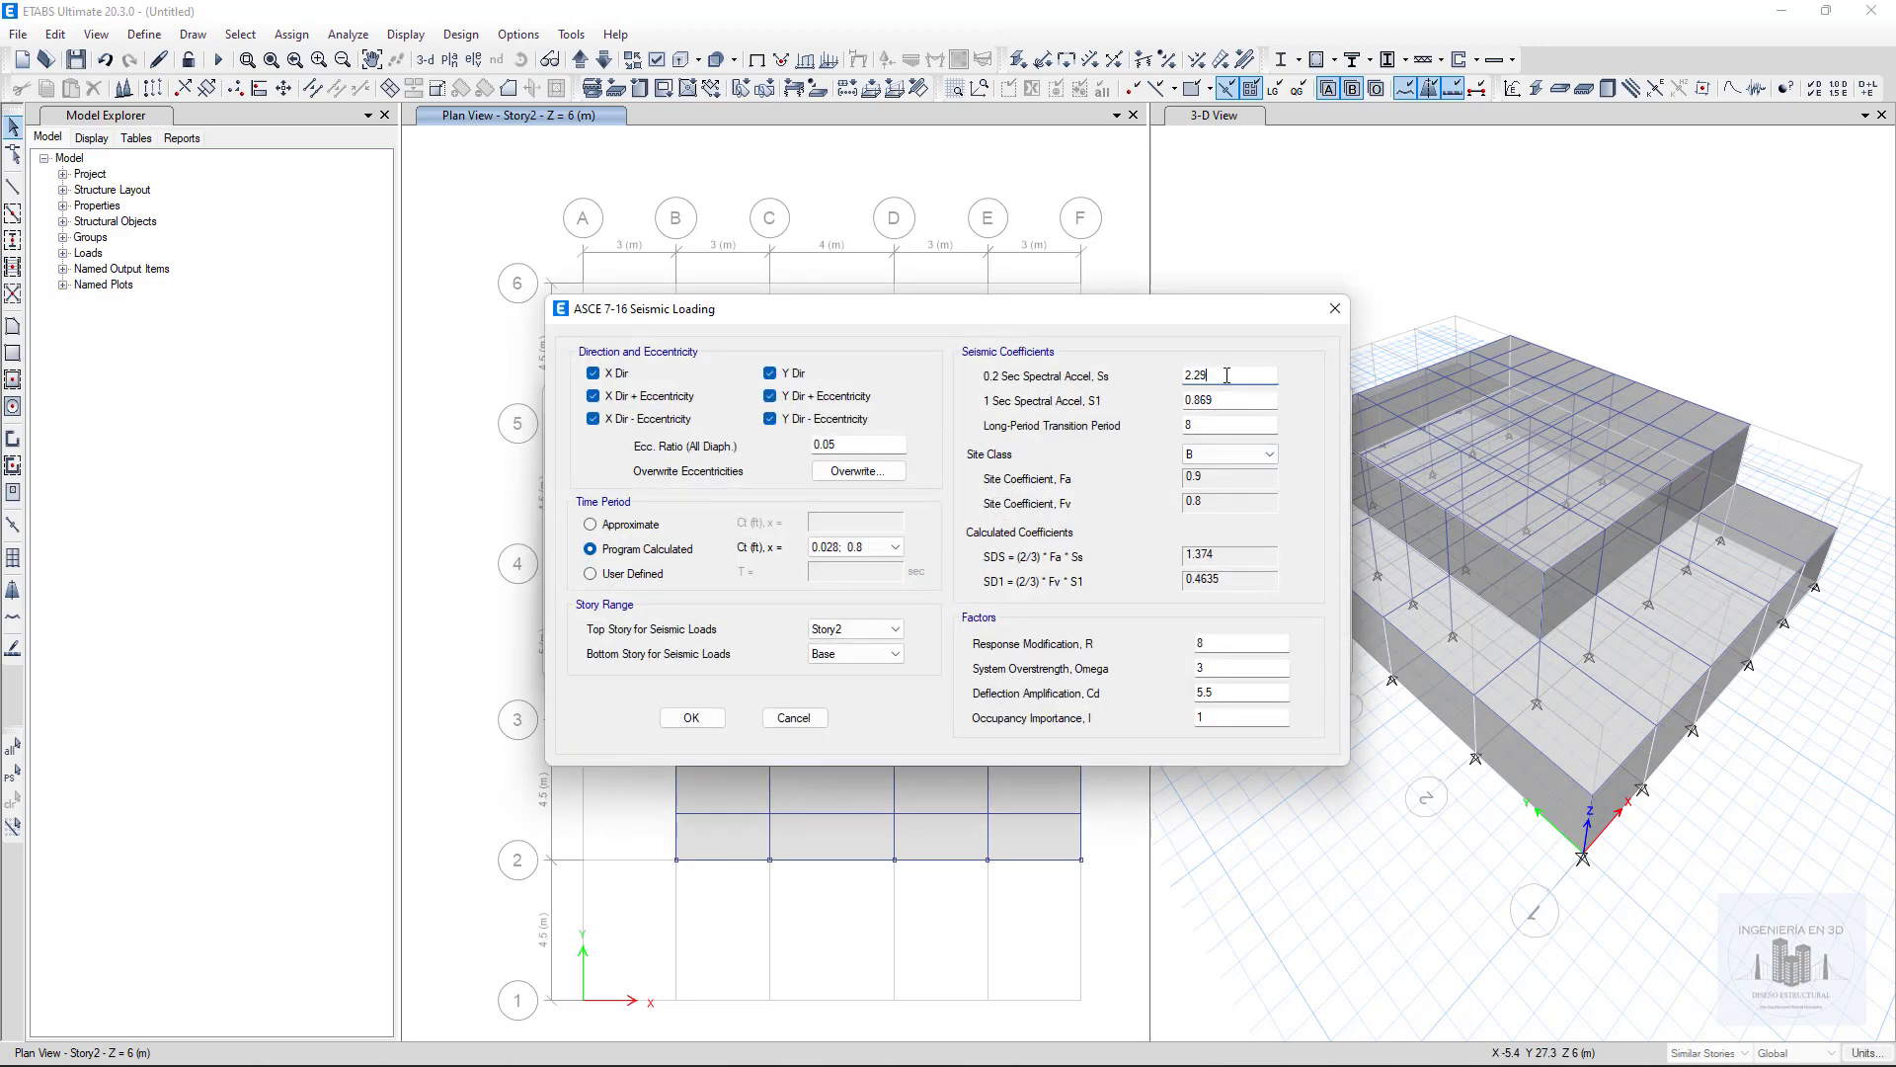
drag(1237, 375, 1179, 375)
drag(1239, 401, 1180, 405)
text(0)
click(771, 379)
click(771, 397)
click(857, 444)
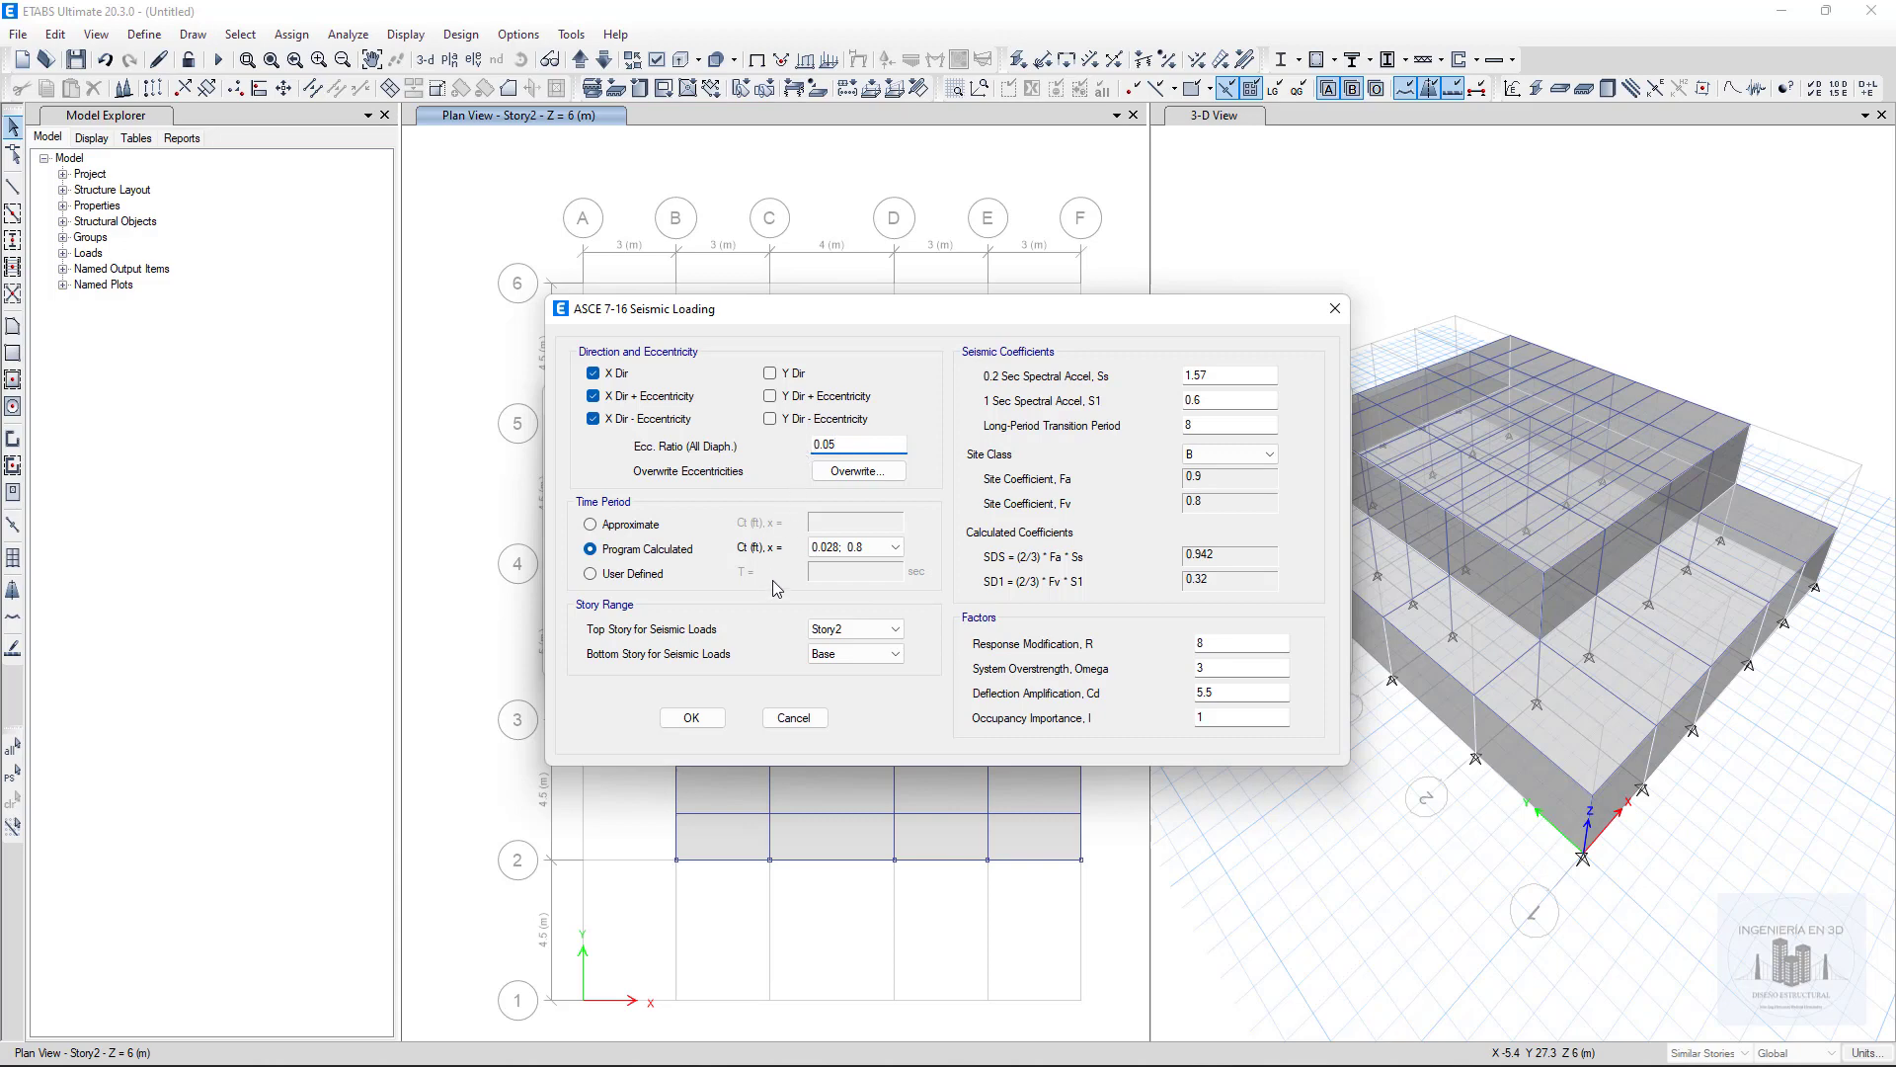
click(704, 715)
Step: Configure SY's seismic loading with Ss 1.57, S1 0.6 and only the Y direction and its eccentricities, and accept the load patterns
click(635, 577)
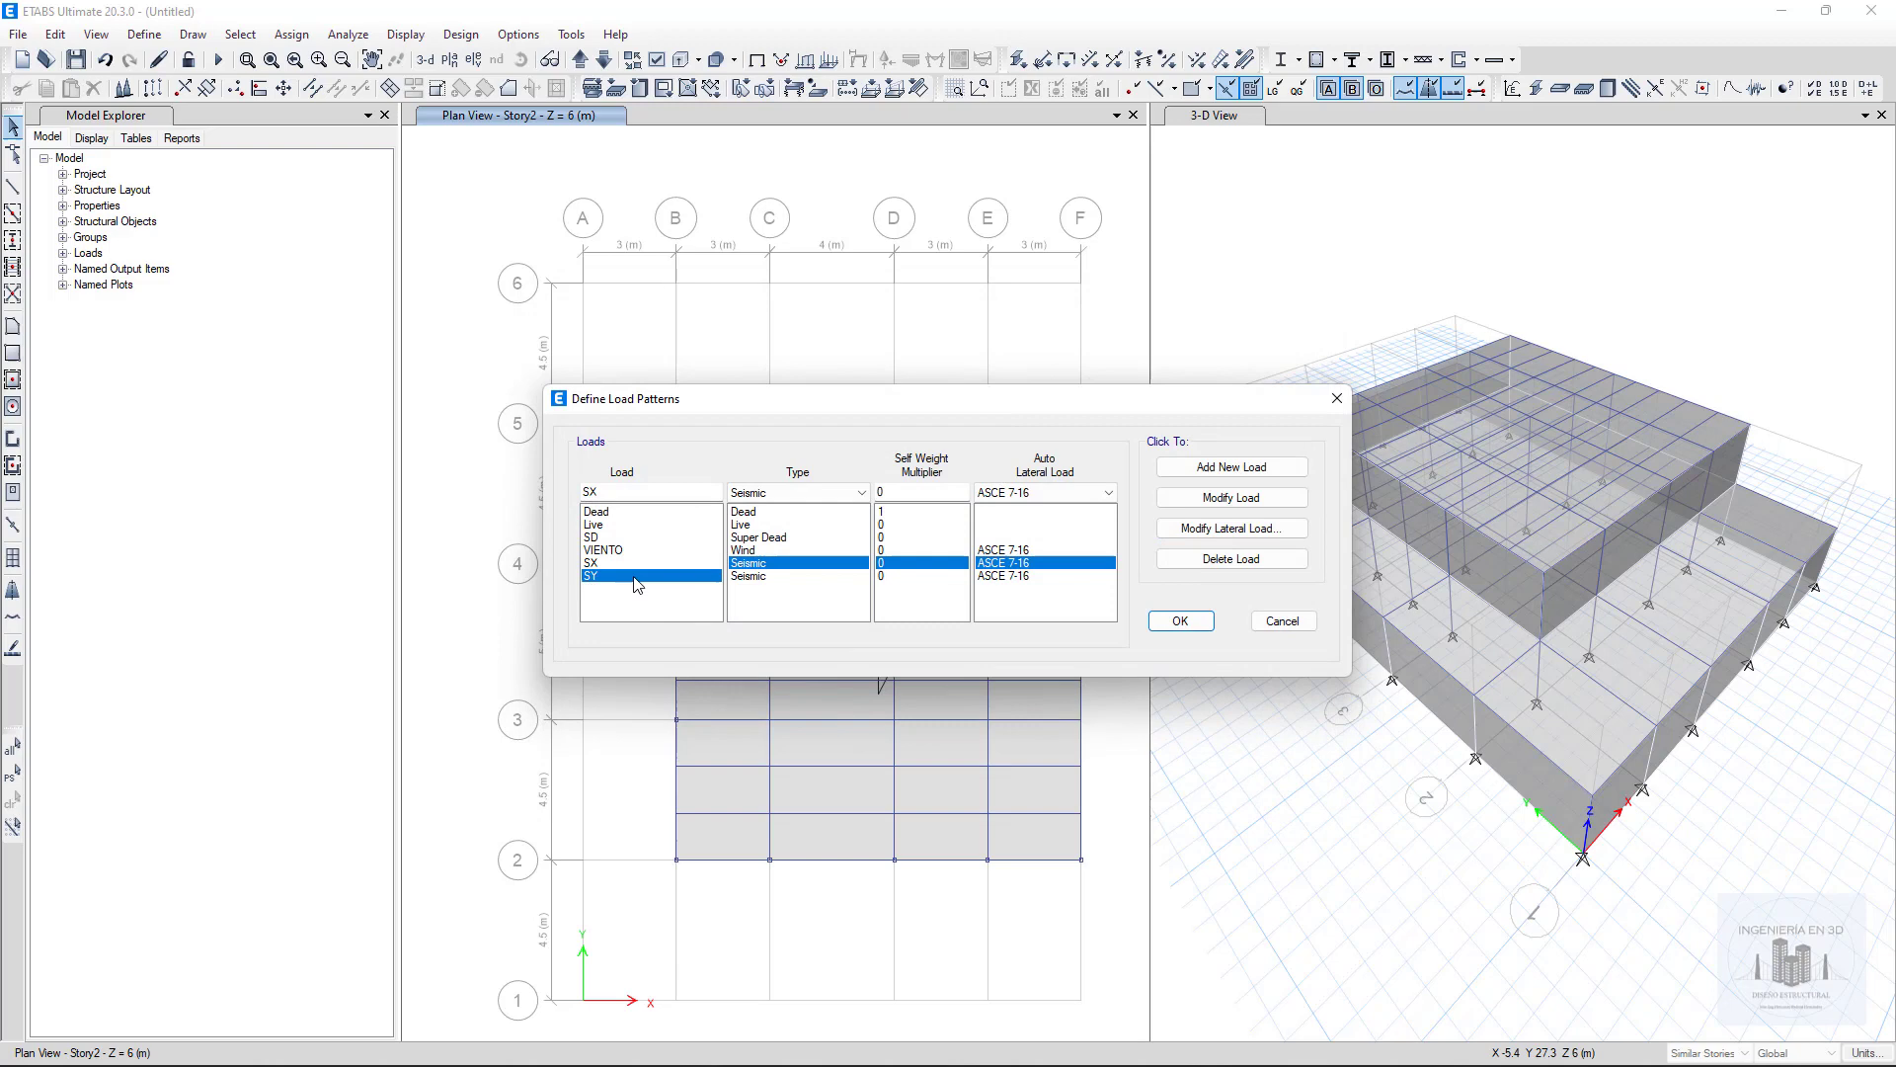
click(1230, 528)
double_click(1210, 377)
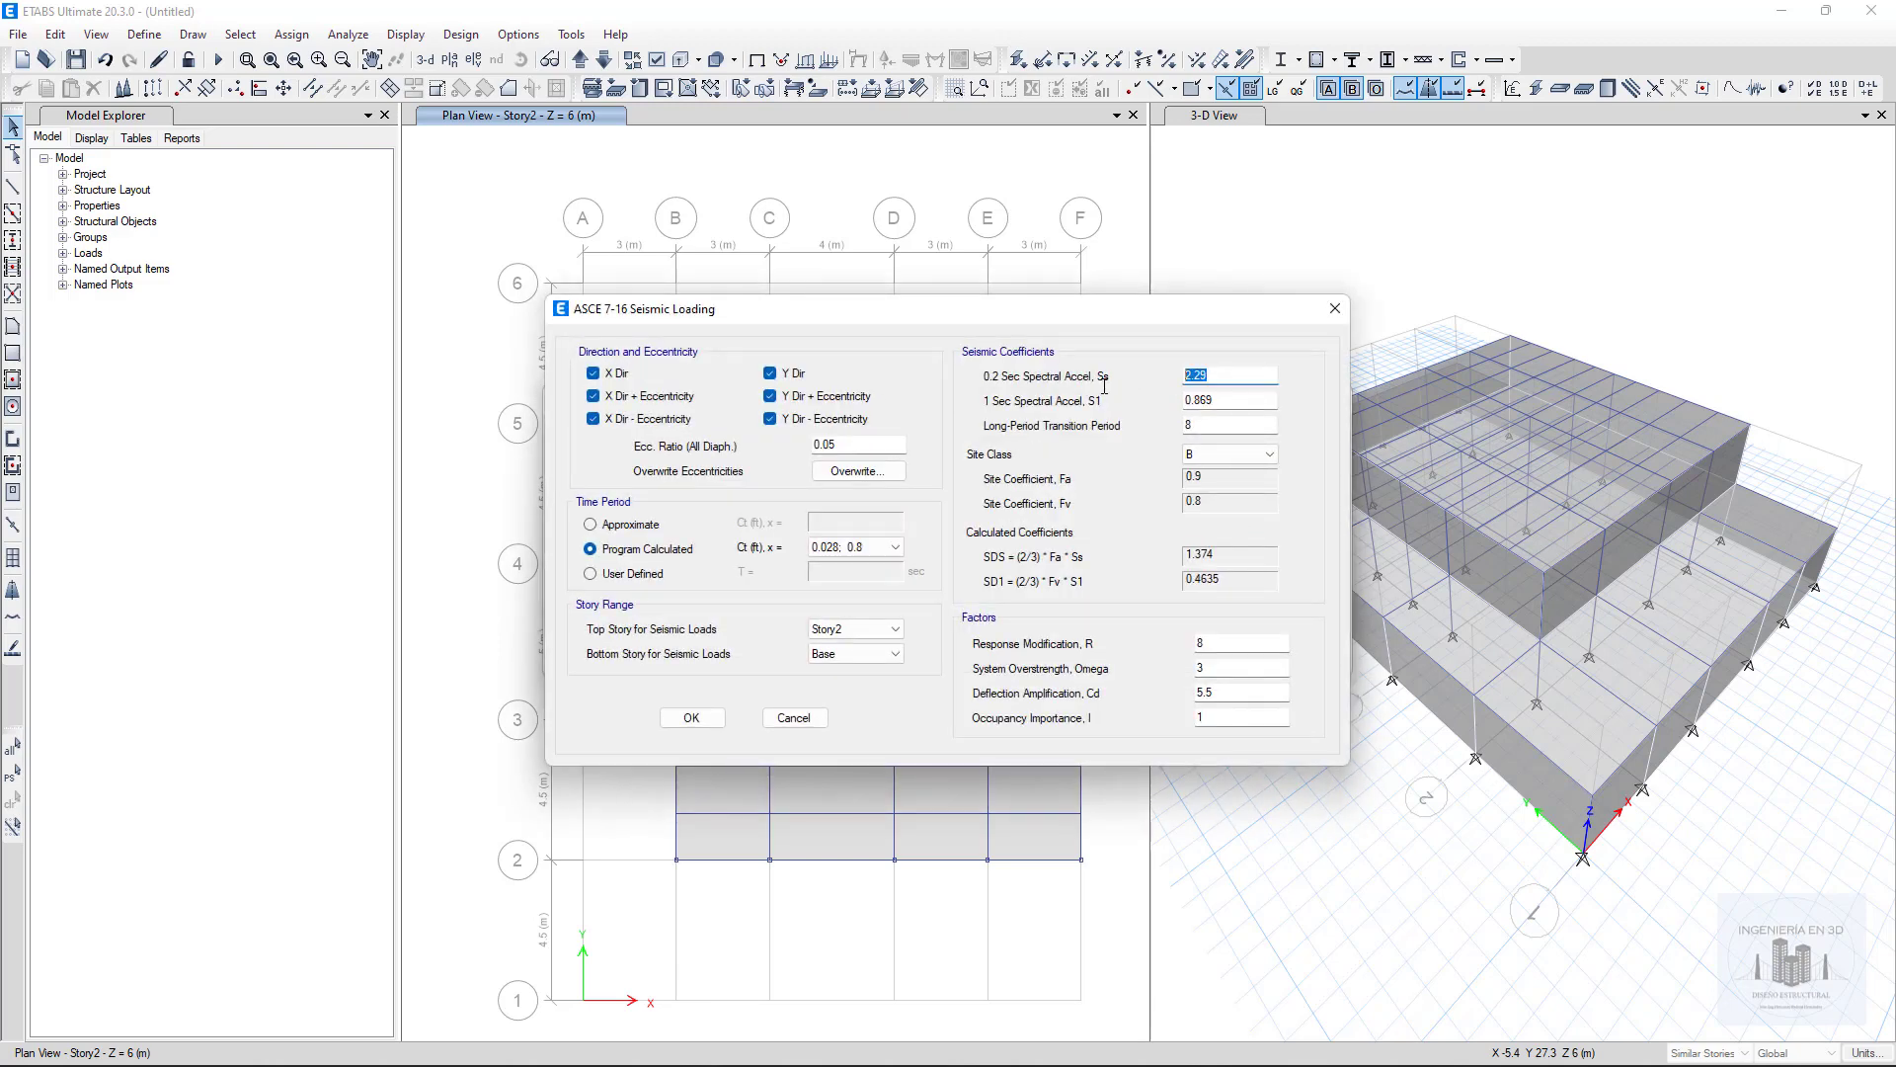
text(1.57)
key(Tab)
text(0.6)
click(594, 373)
click(597, 395)
click(594, 418)
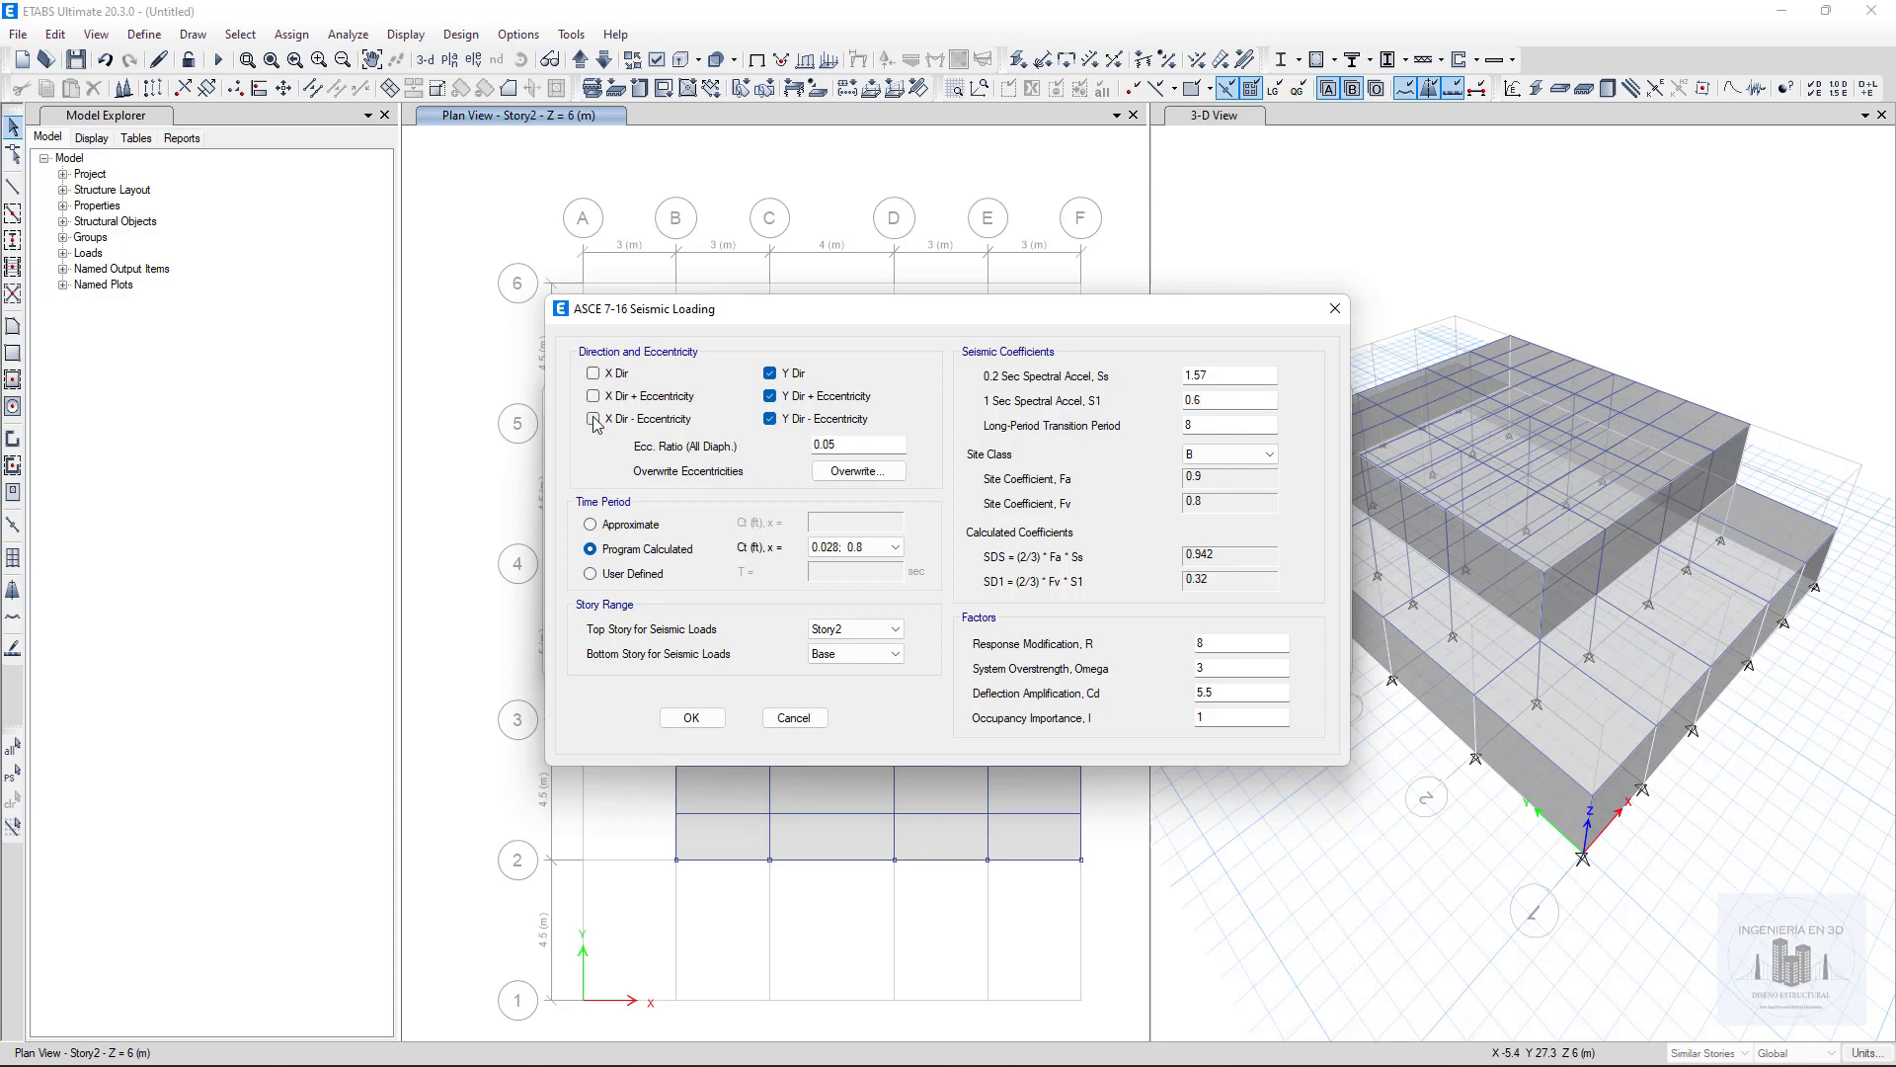
click(692, 718)
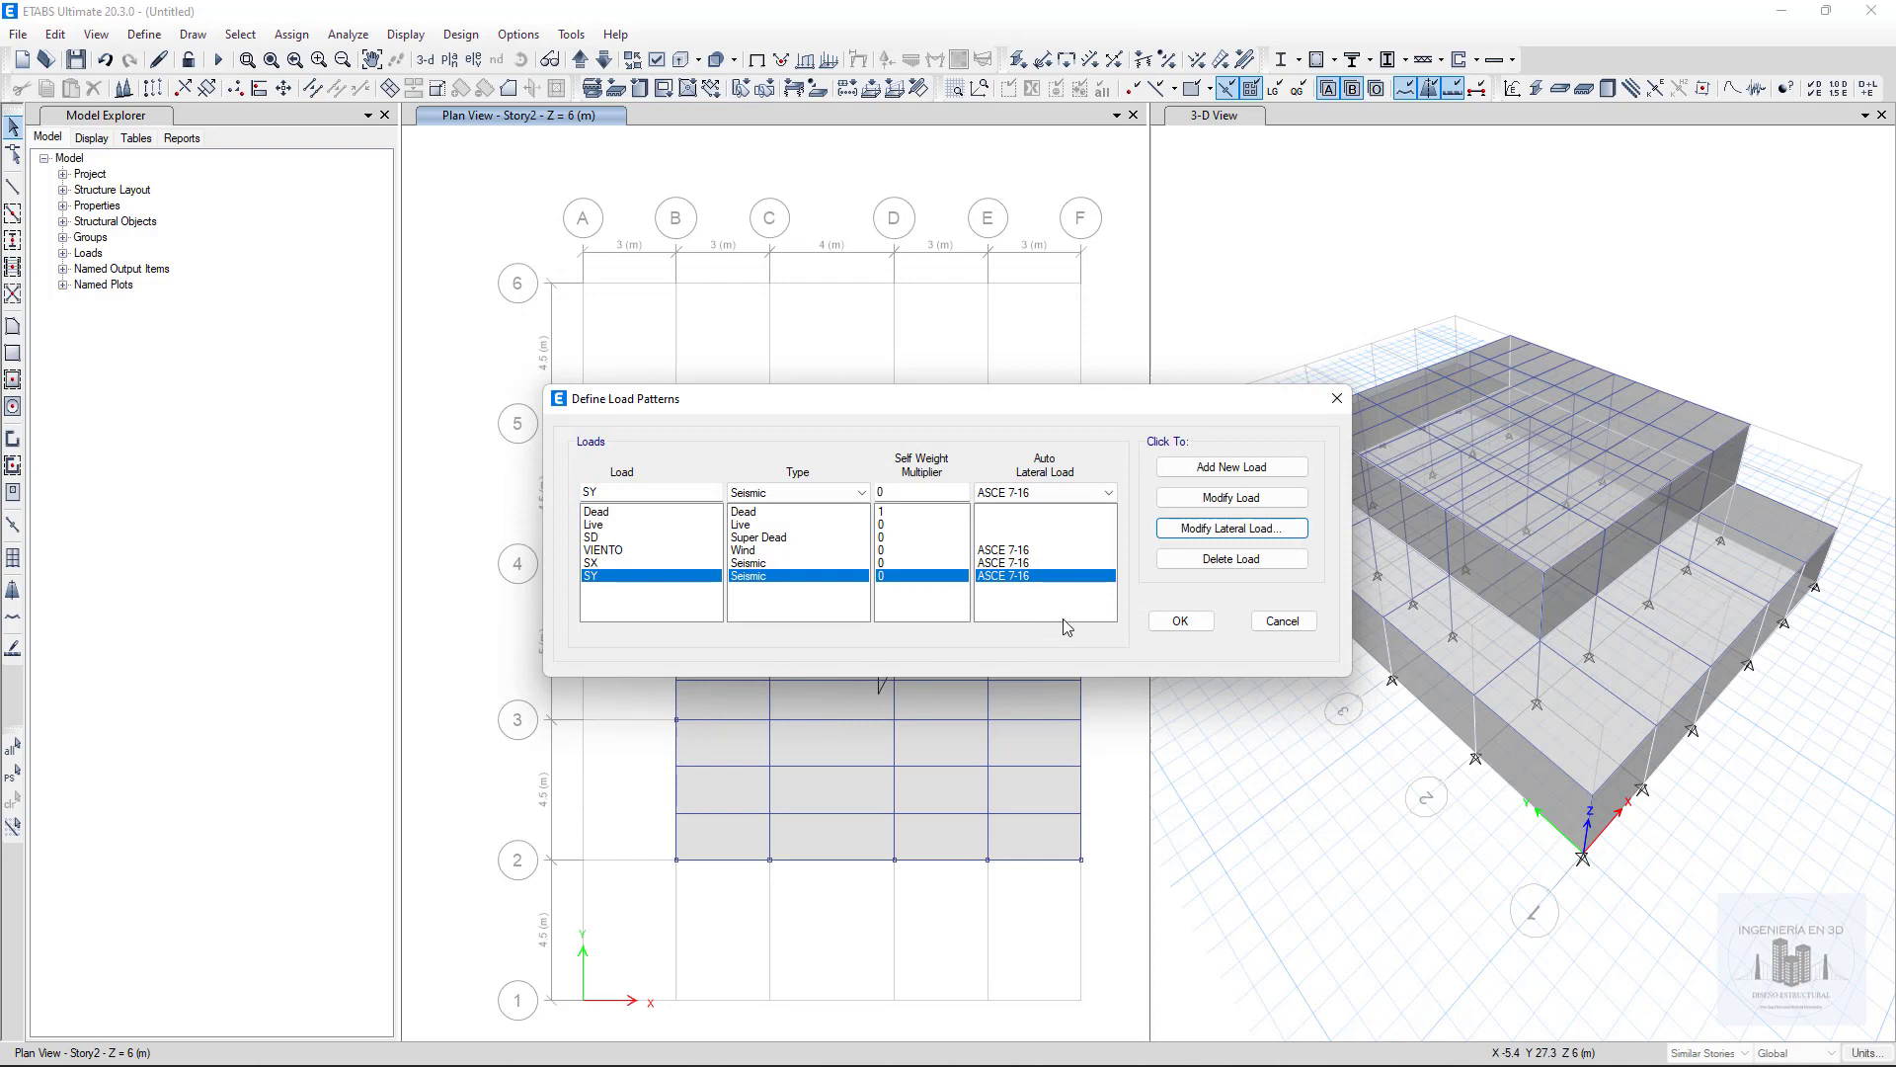
click(1170, 622)
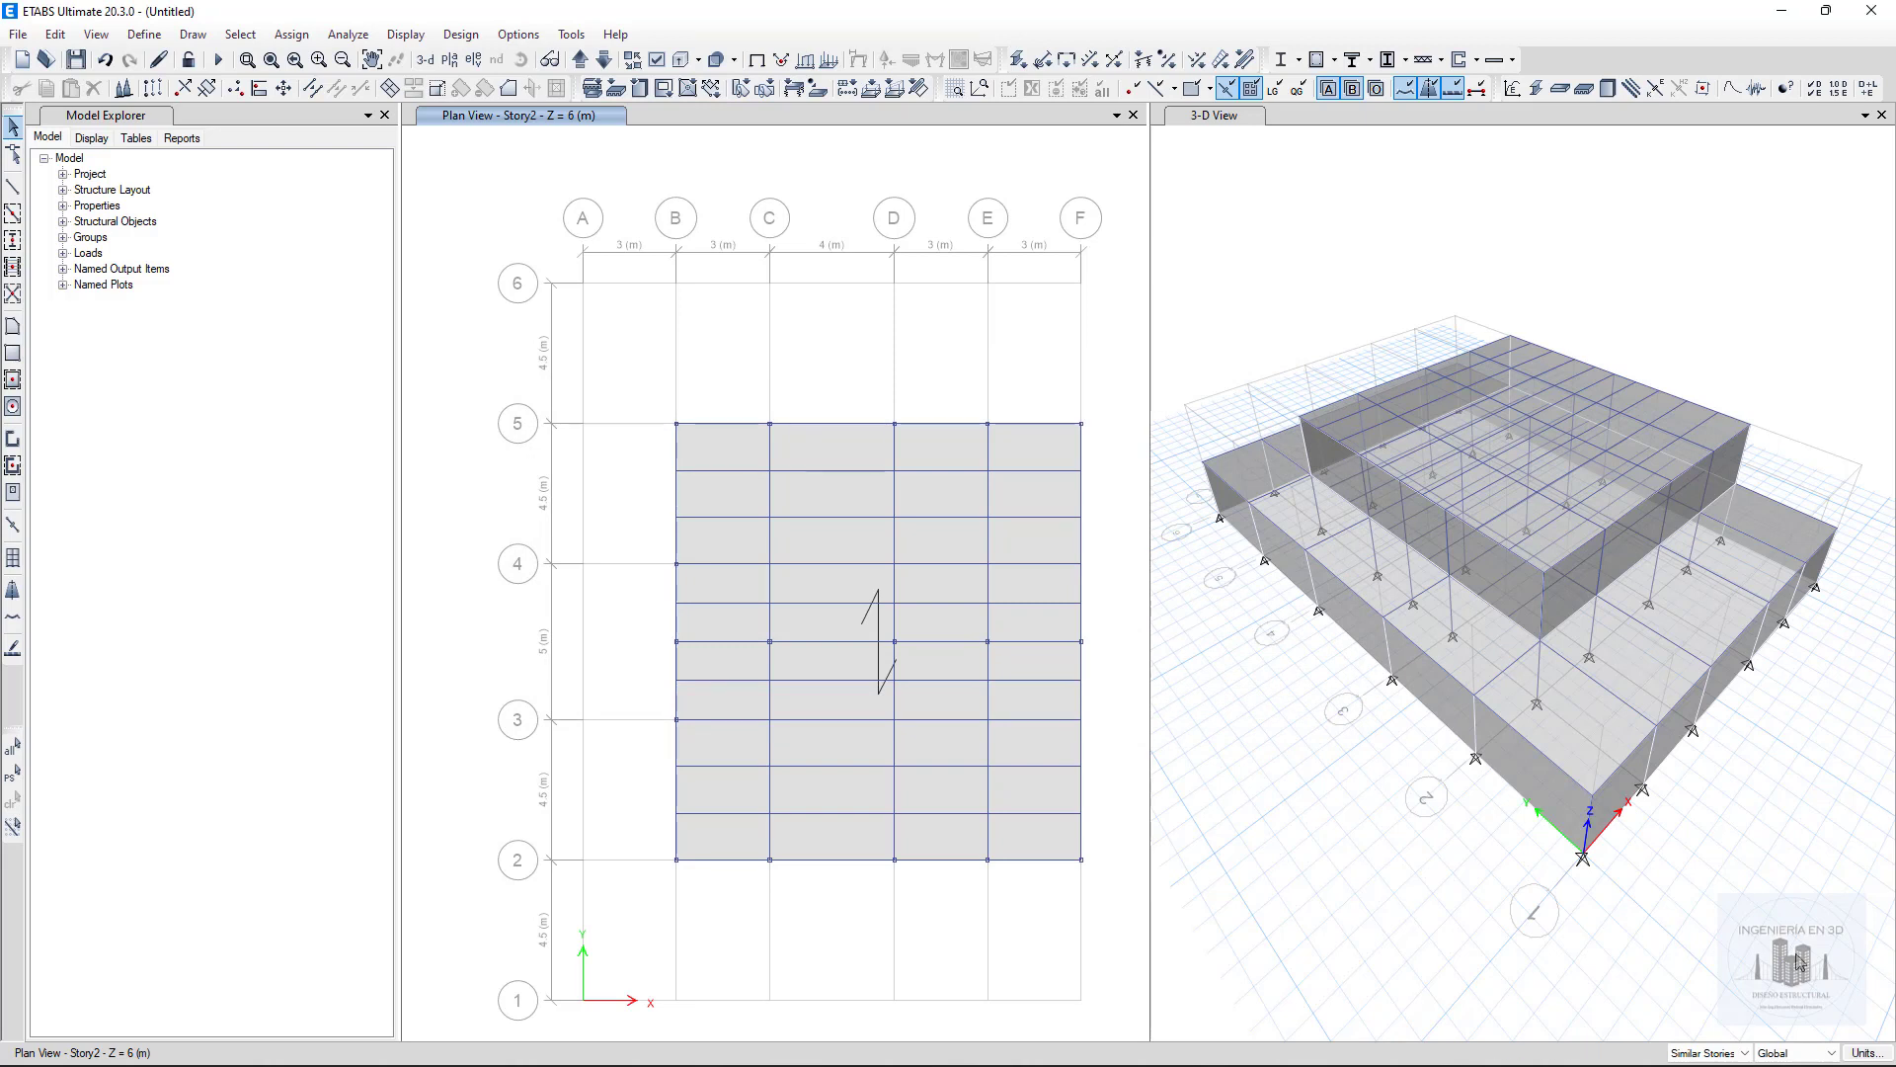
Step: Restrict plan editing to One Story and assign diaphragm D1 to the Story2 floor shells
click(1706, 1053)
click(1695, 1011)
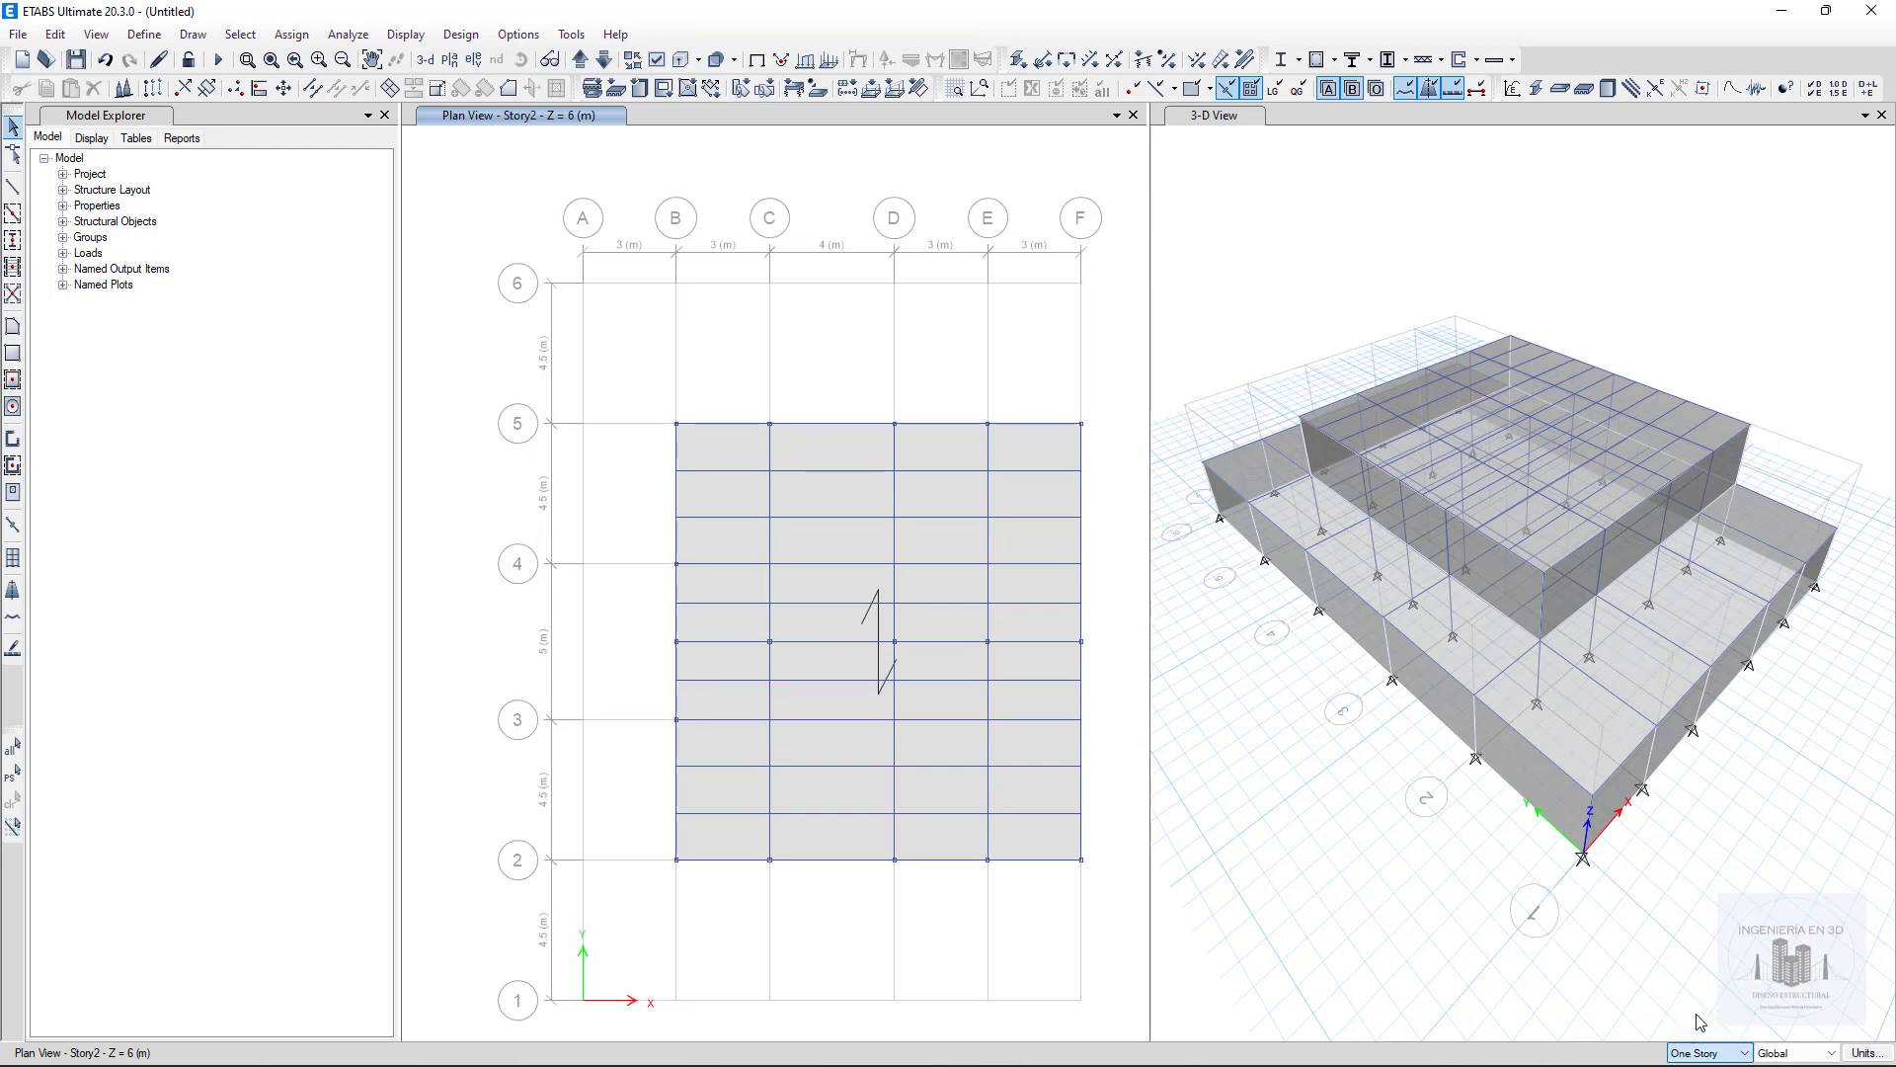
drag(658, 414, 1108, 884)
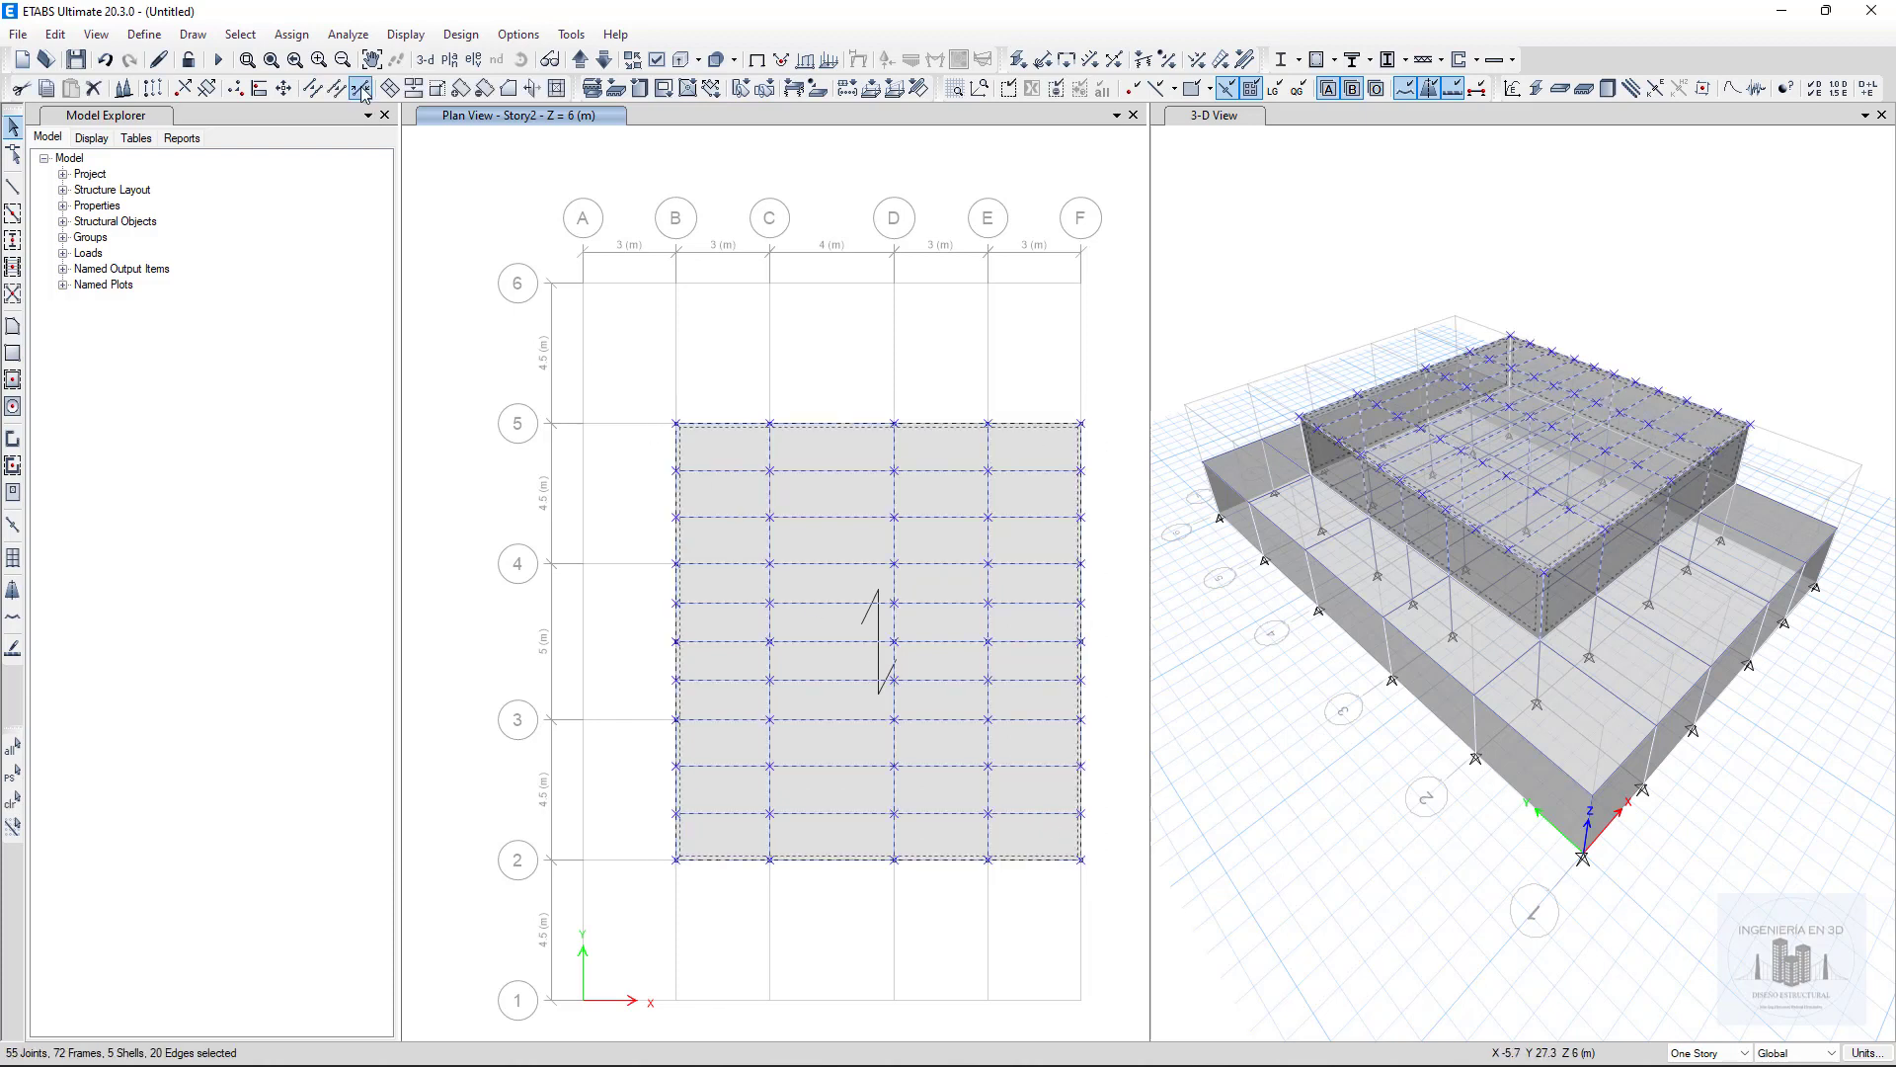
click(291, 33)
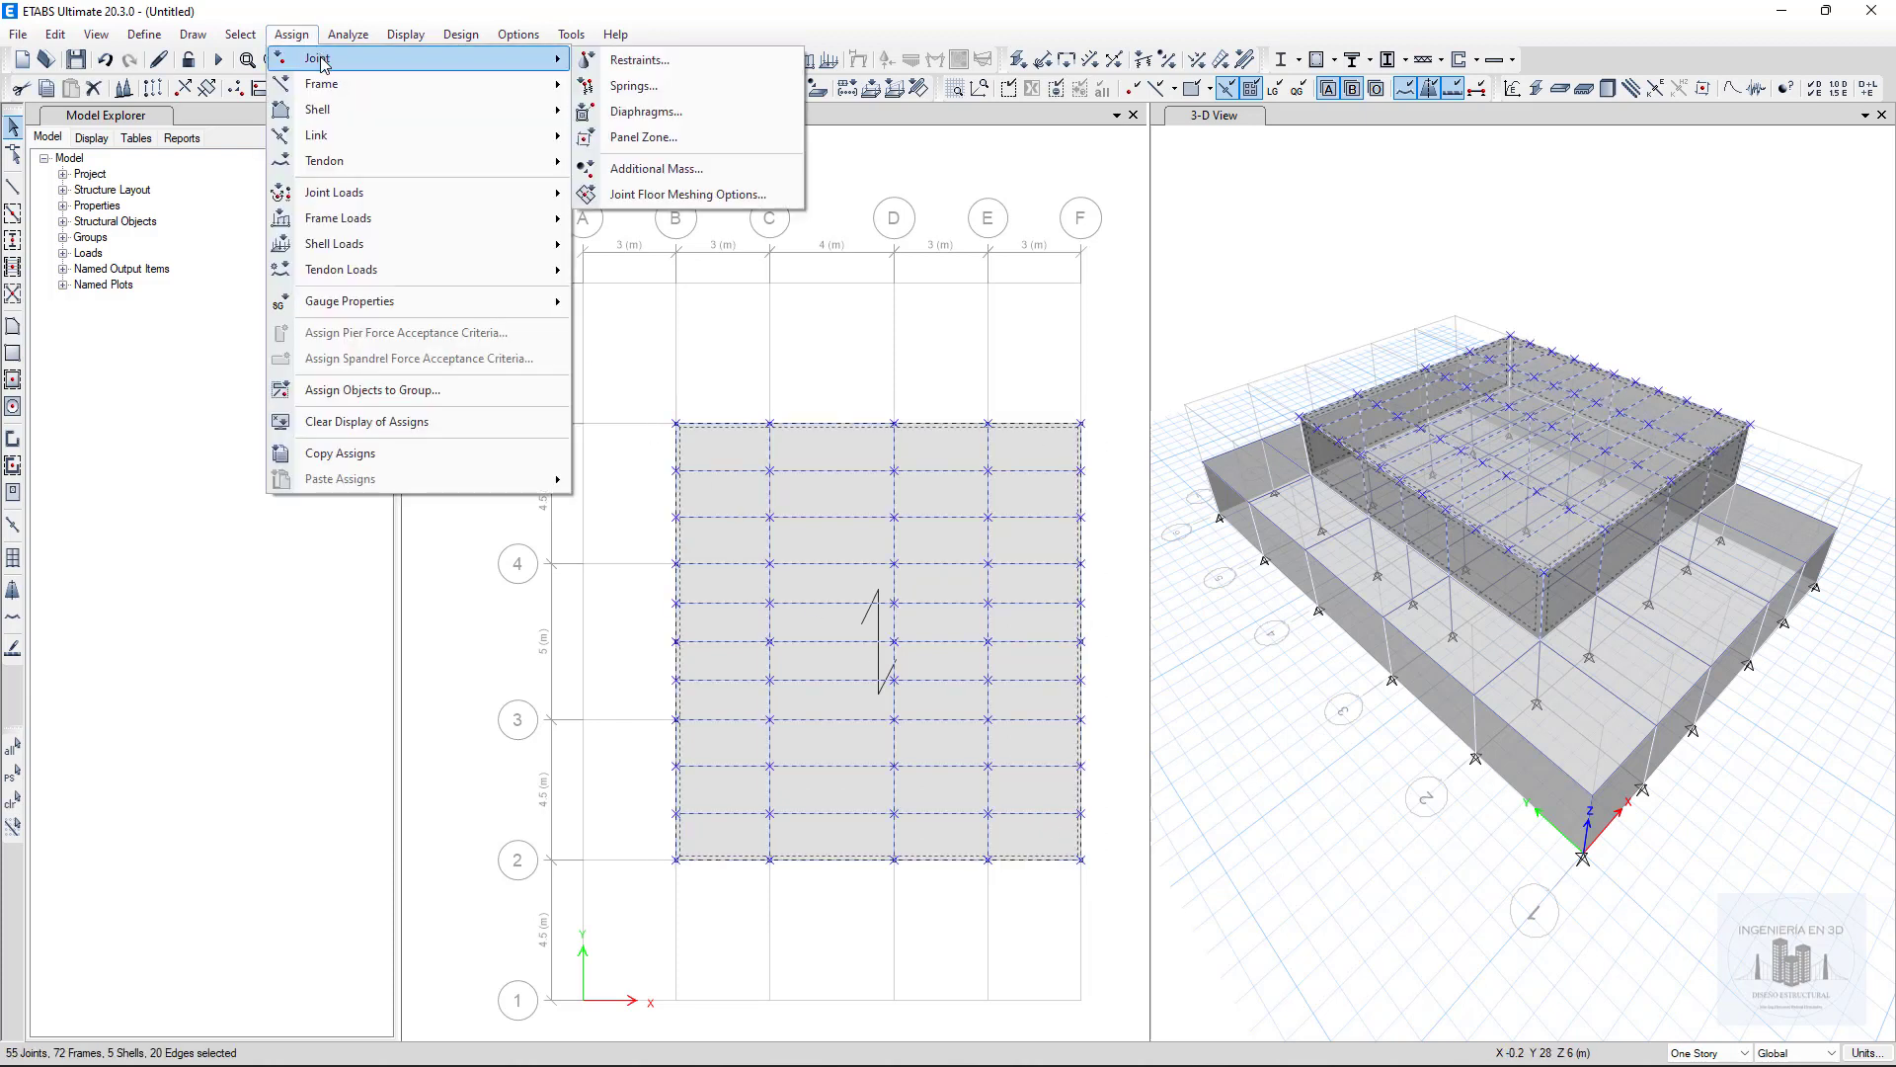
mouse_move(336, 111)
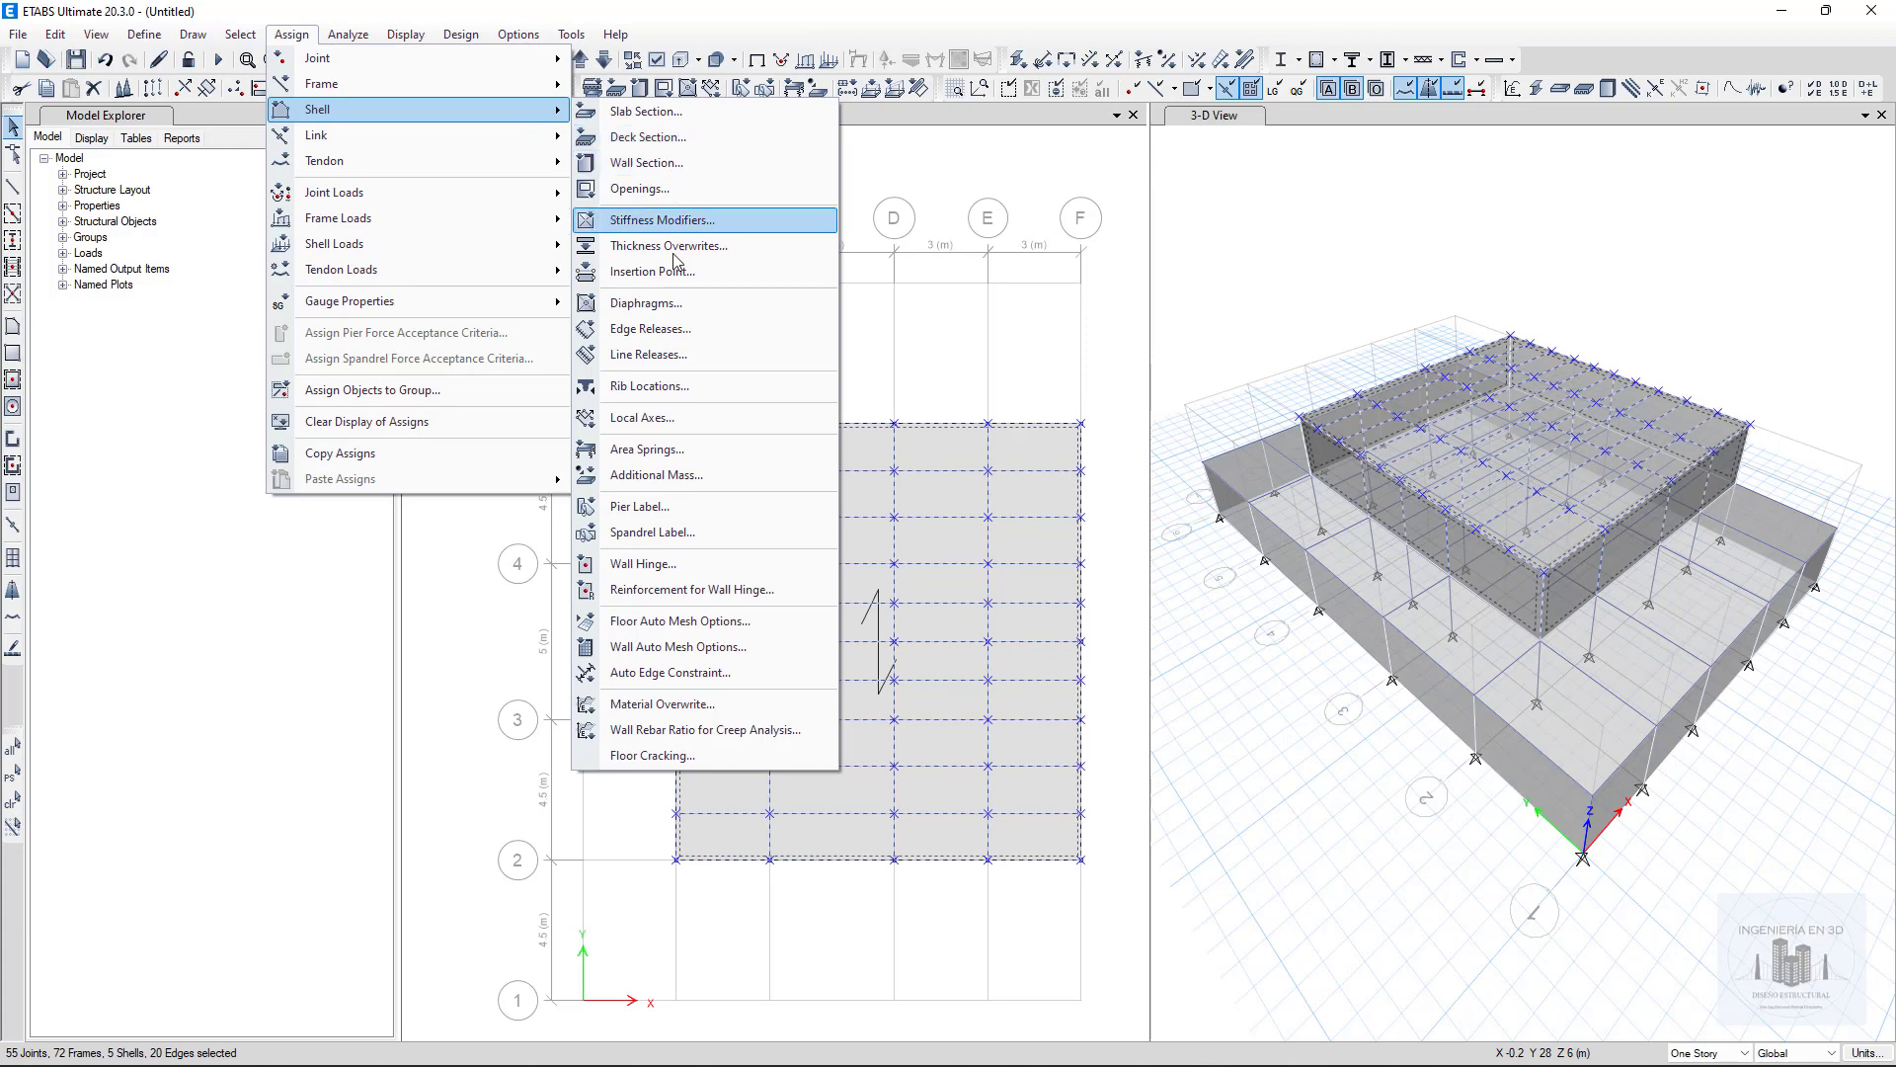
click(652, 304)
click(835, 384)
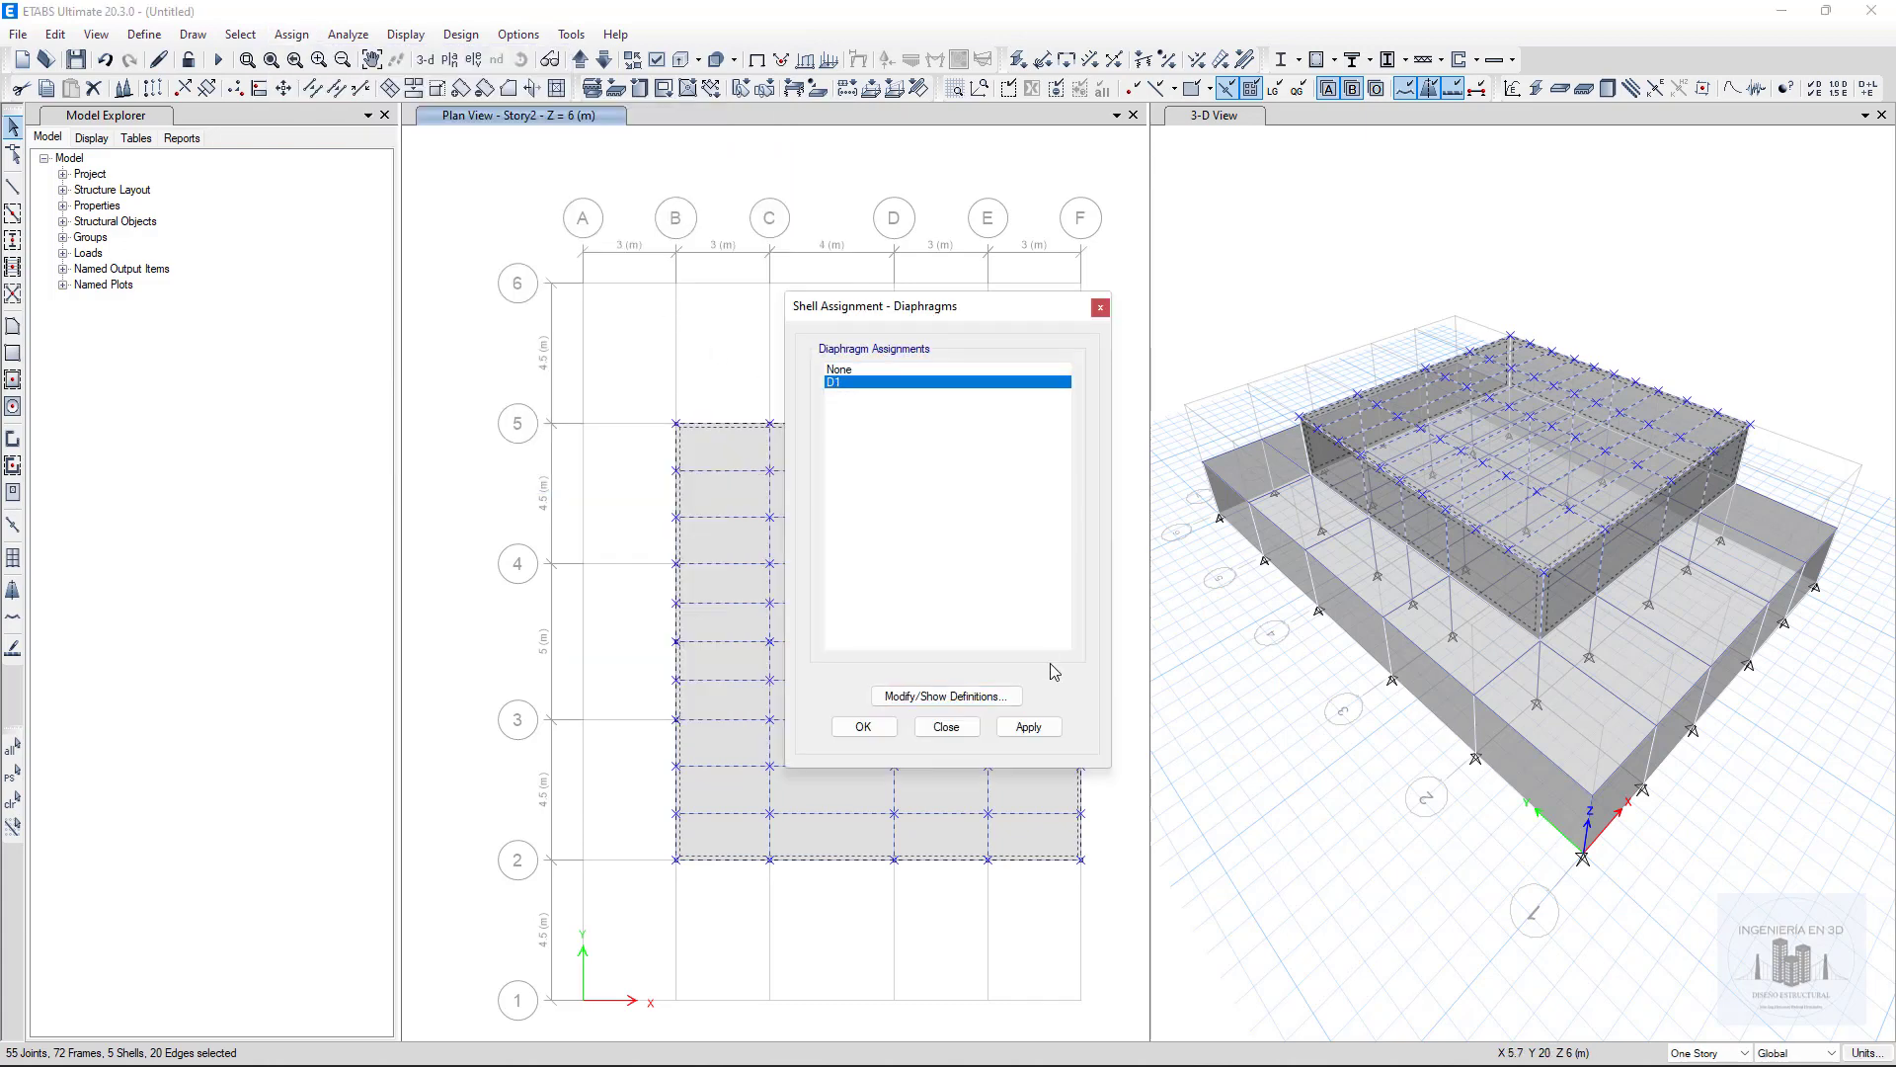
click(1028, 726)
click(950, 728)
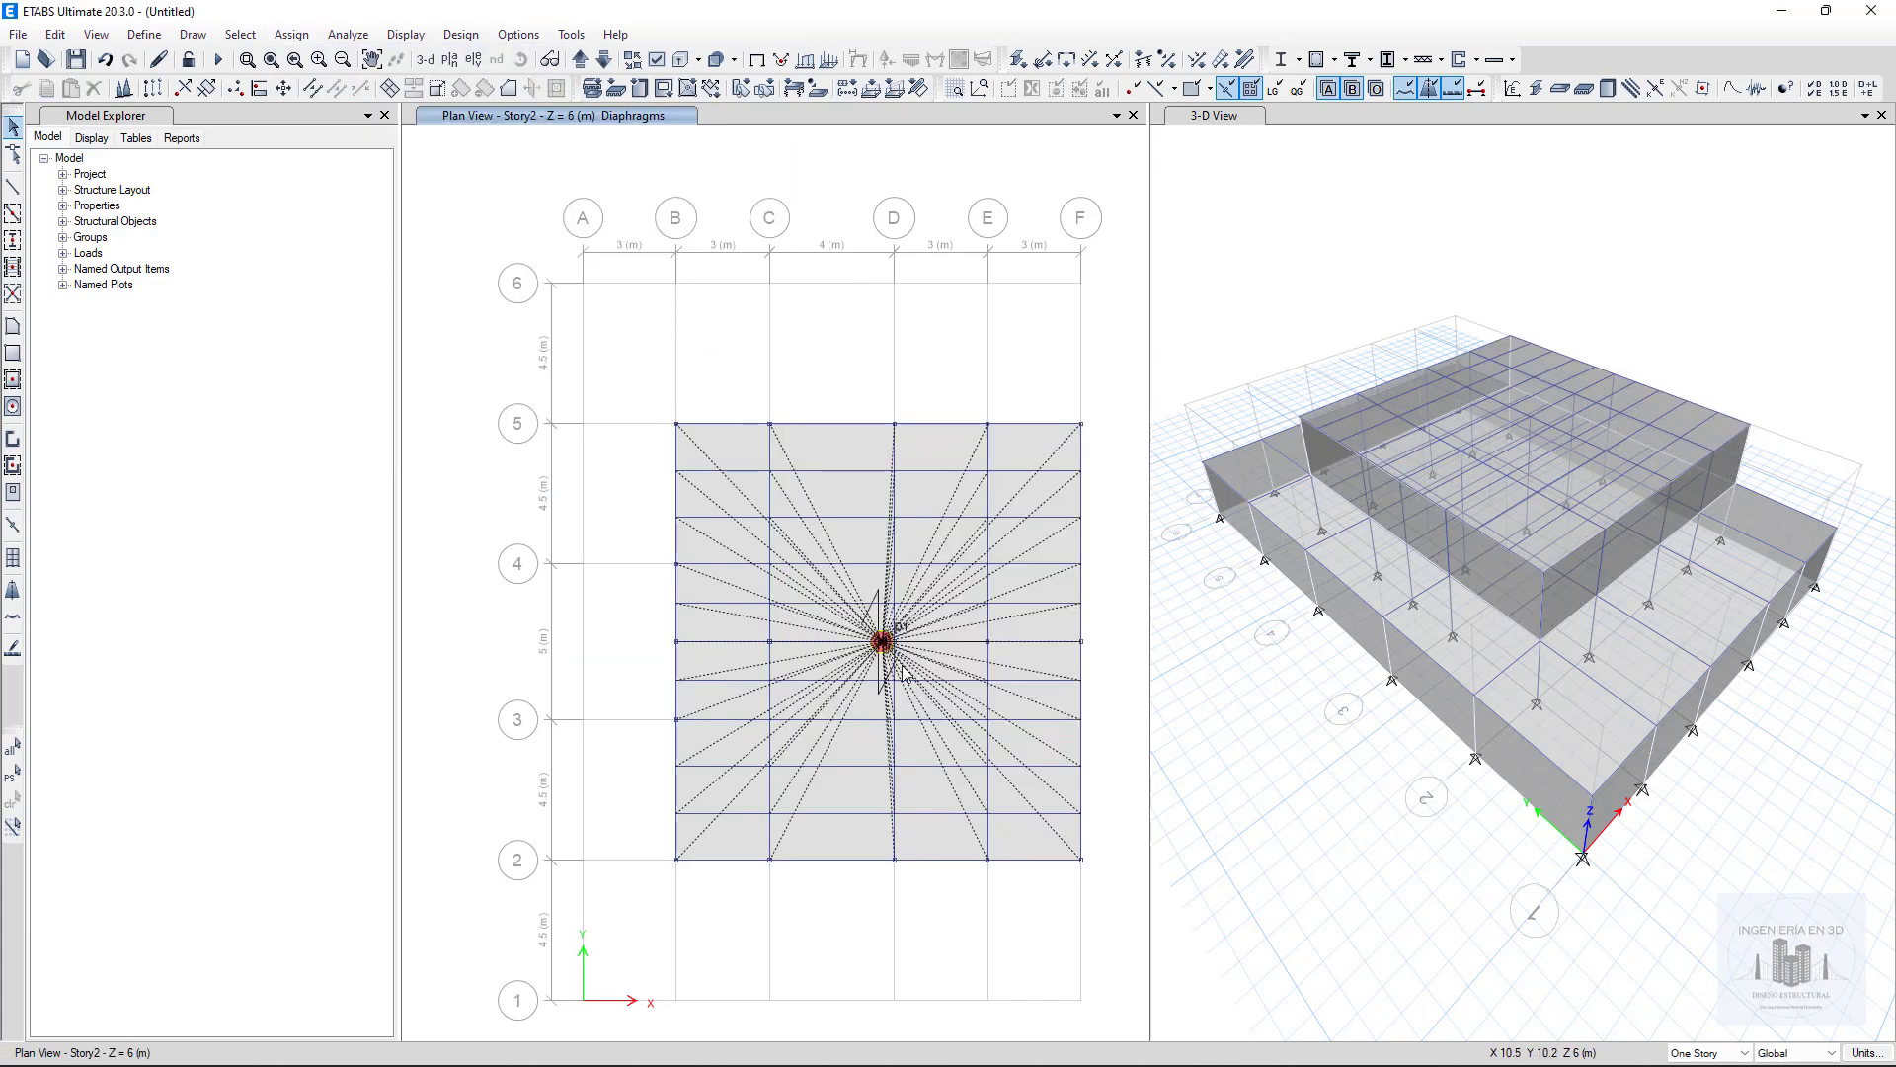
Step: Assign diaphragm D1 to all the Story1 floor shells and display both floors' diaphragms in 3-D
click(604, 61)
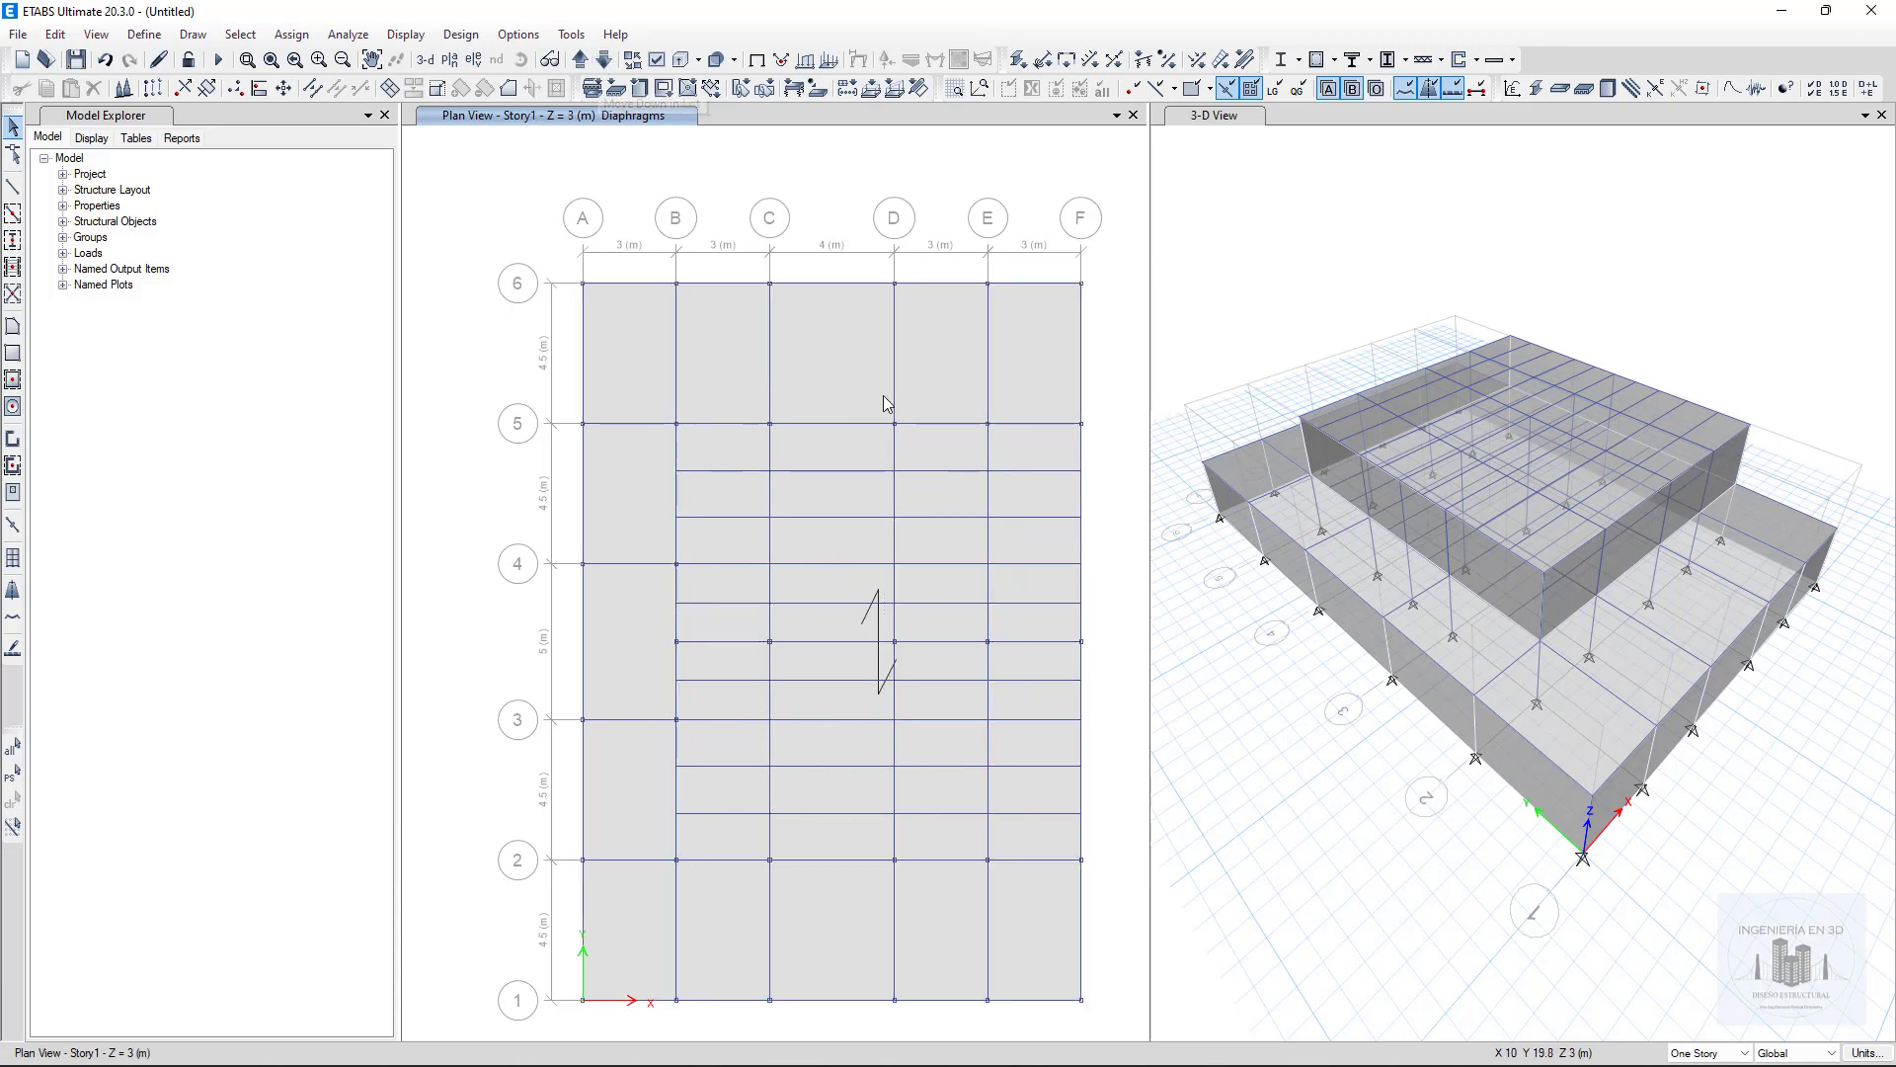
drag(664, 410, 688, 464)
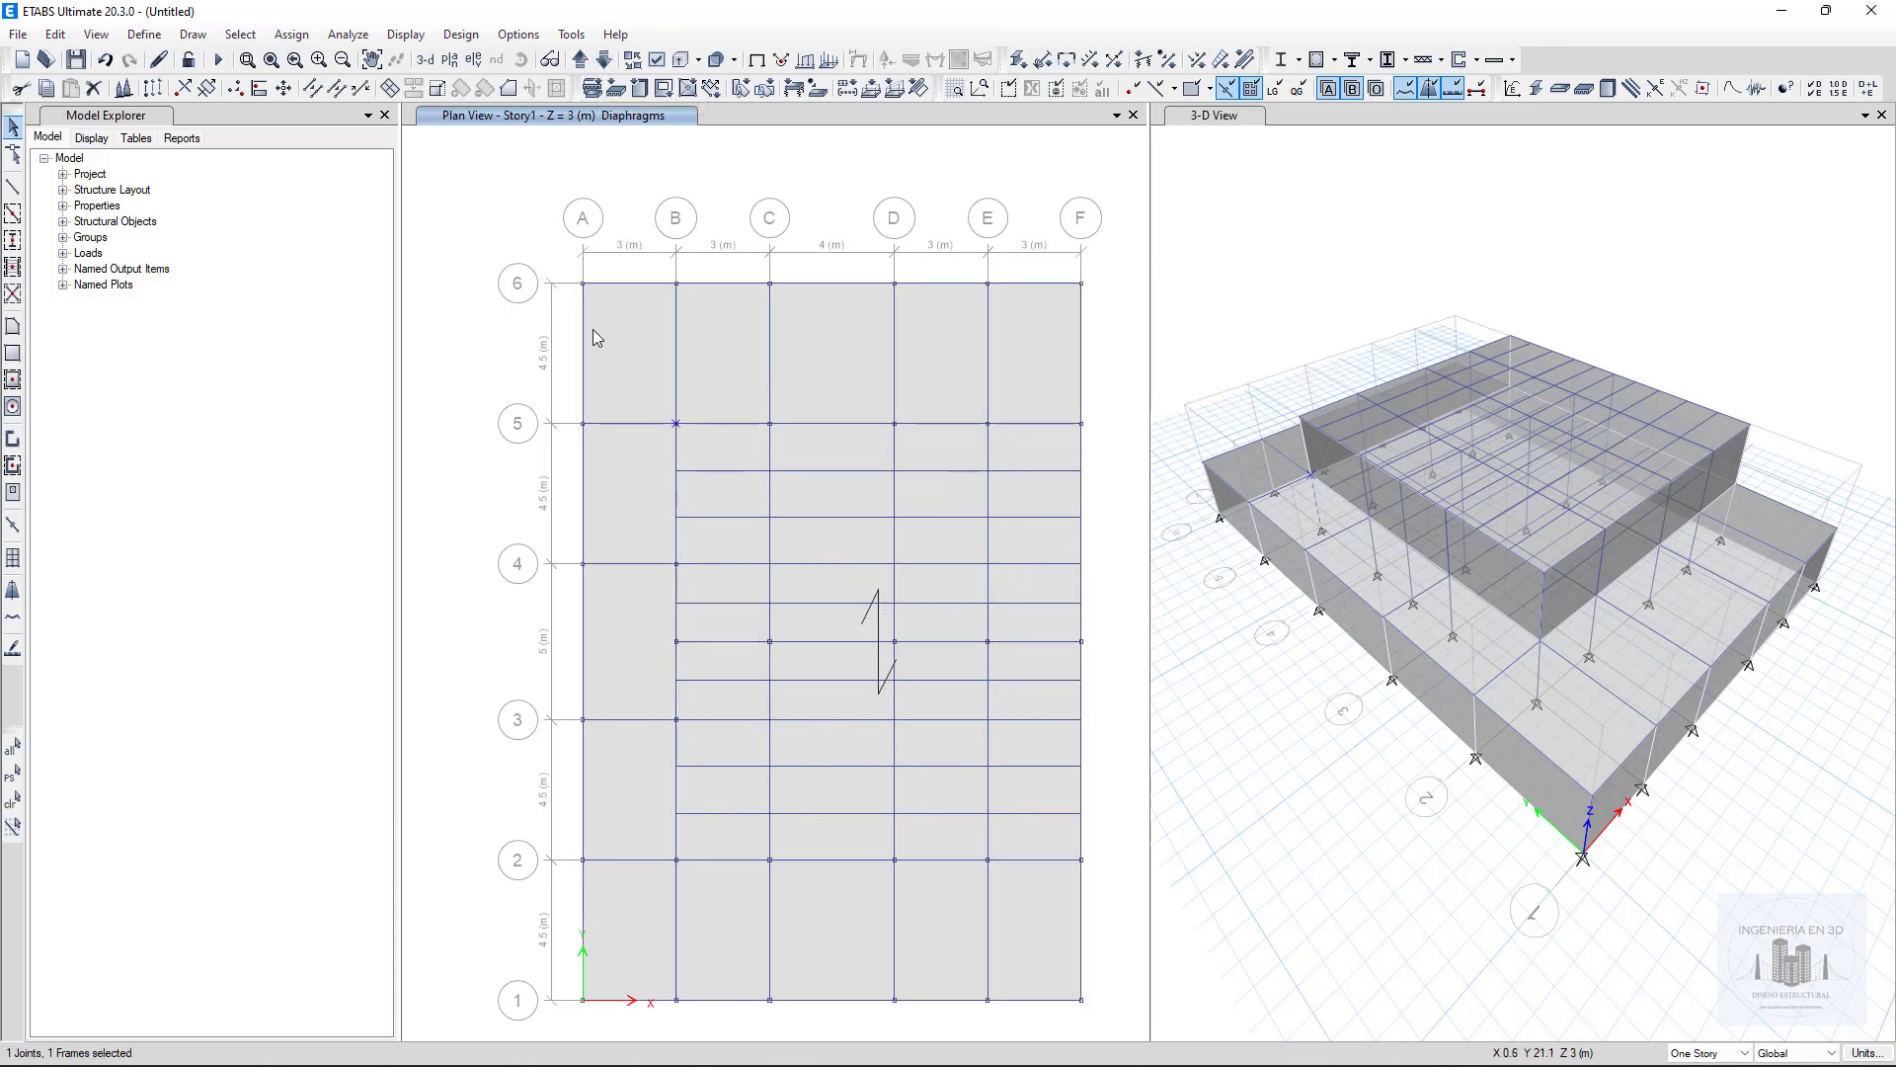
drag(560, 252, 1111, 1023)
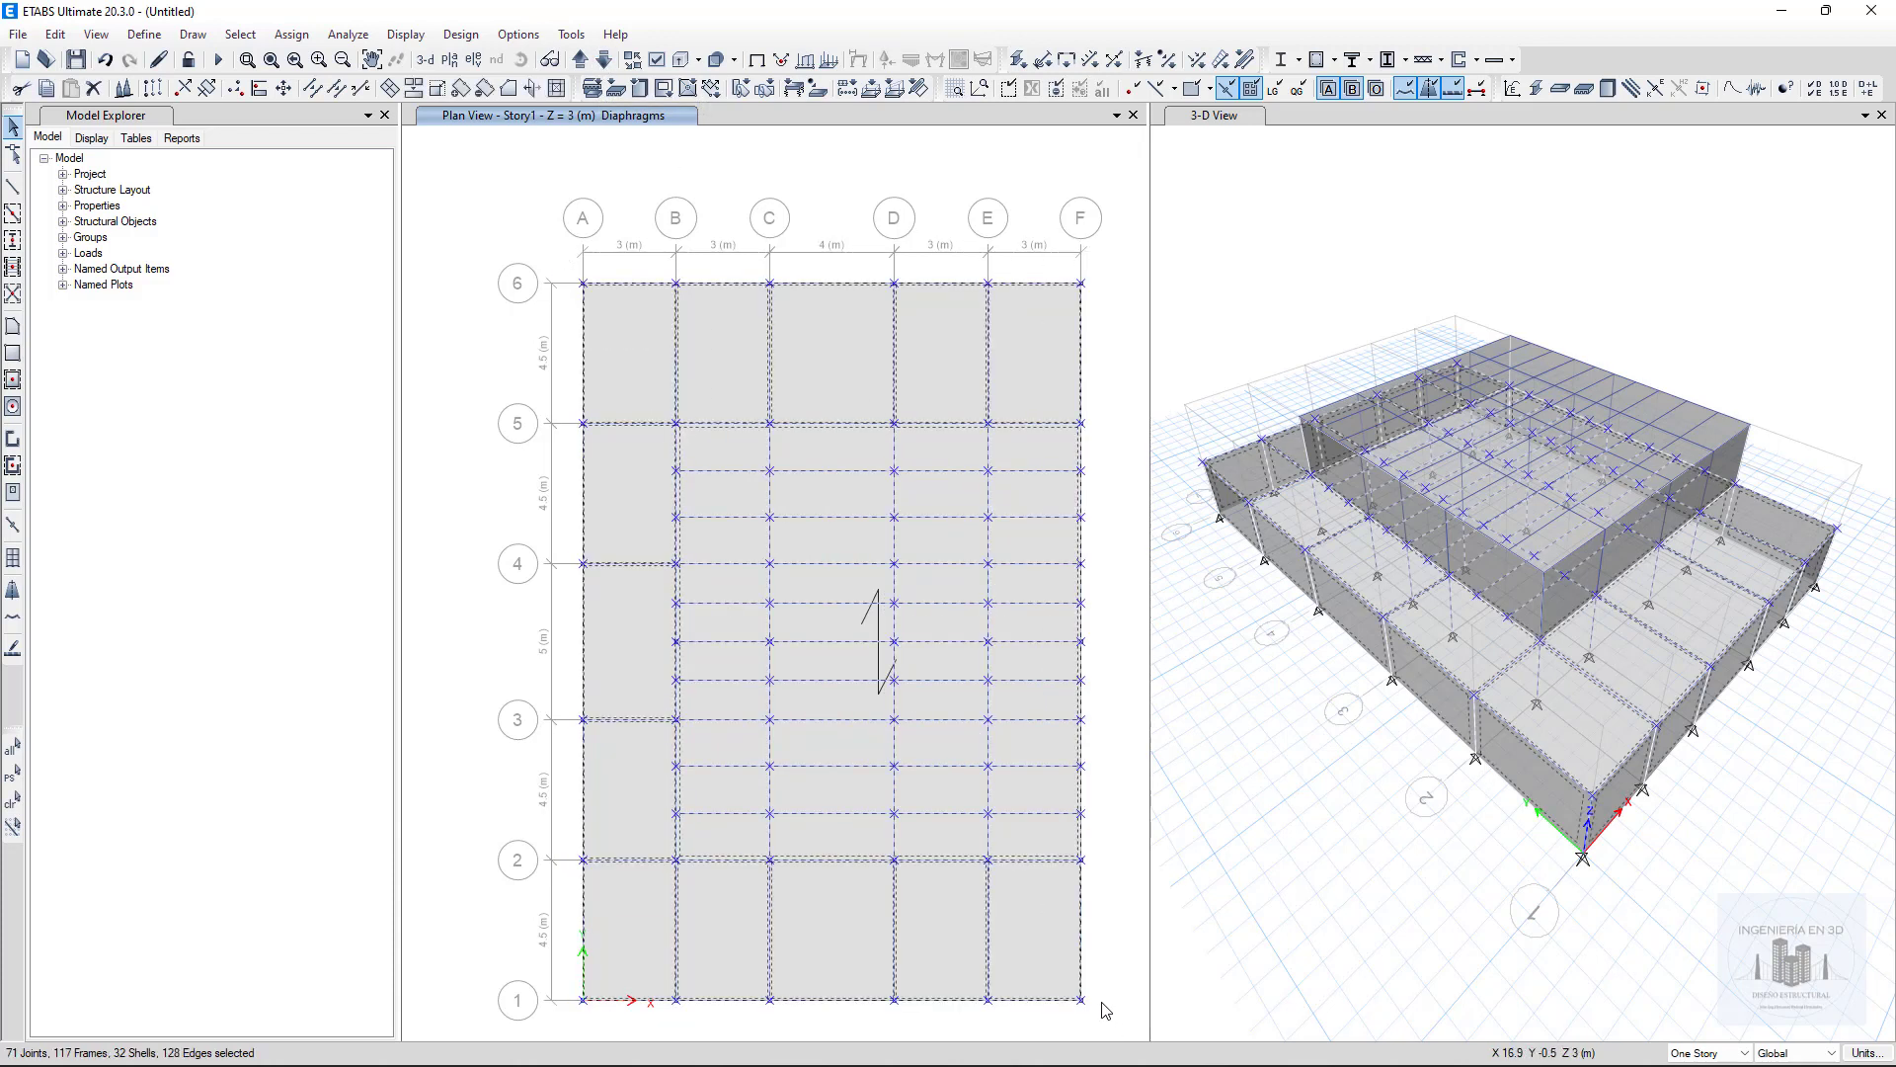
click(301, 40)
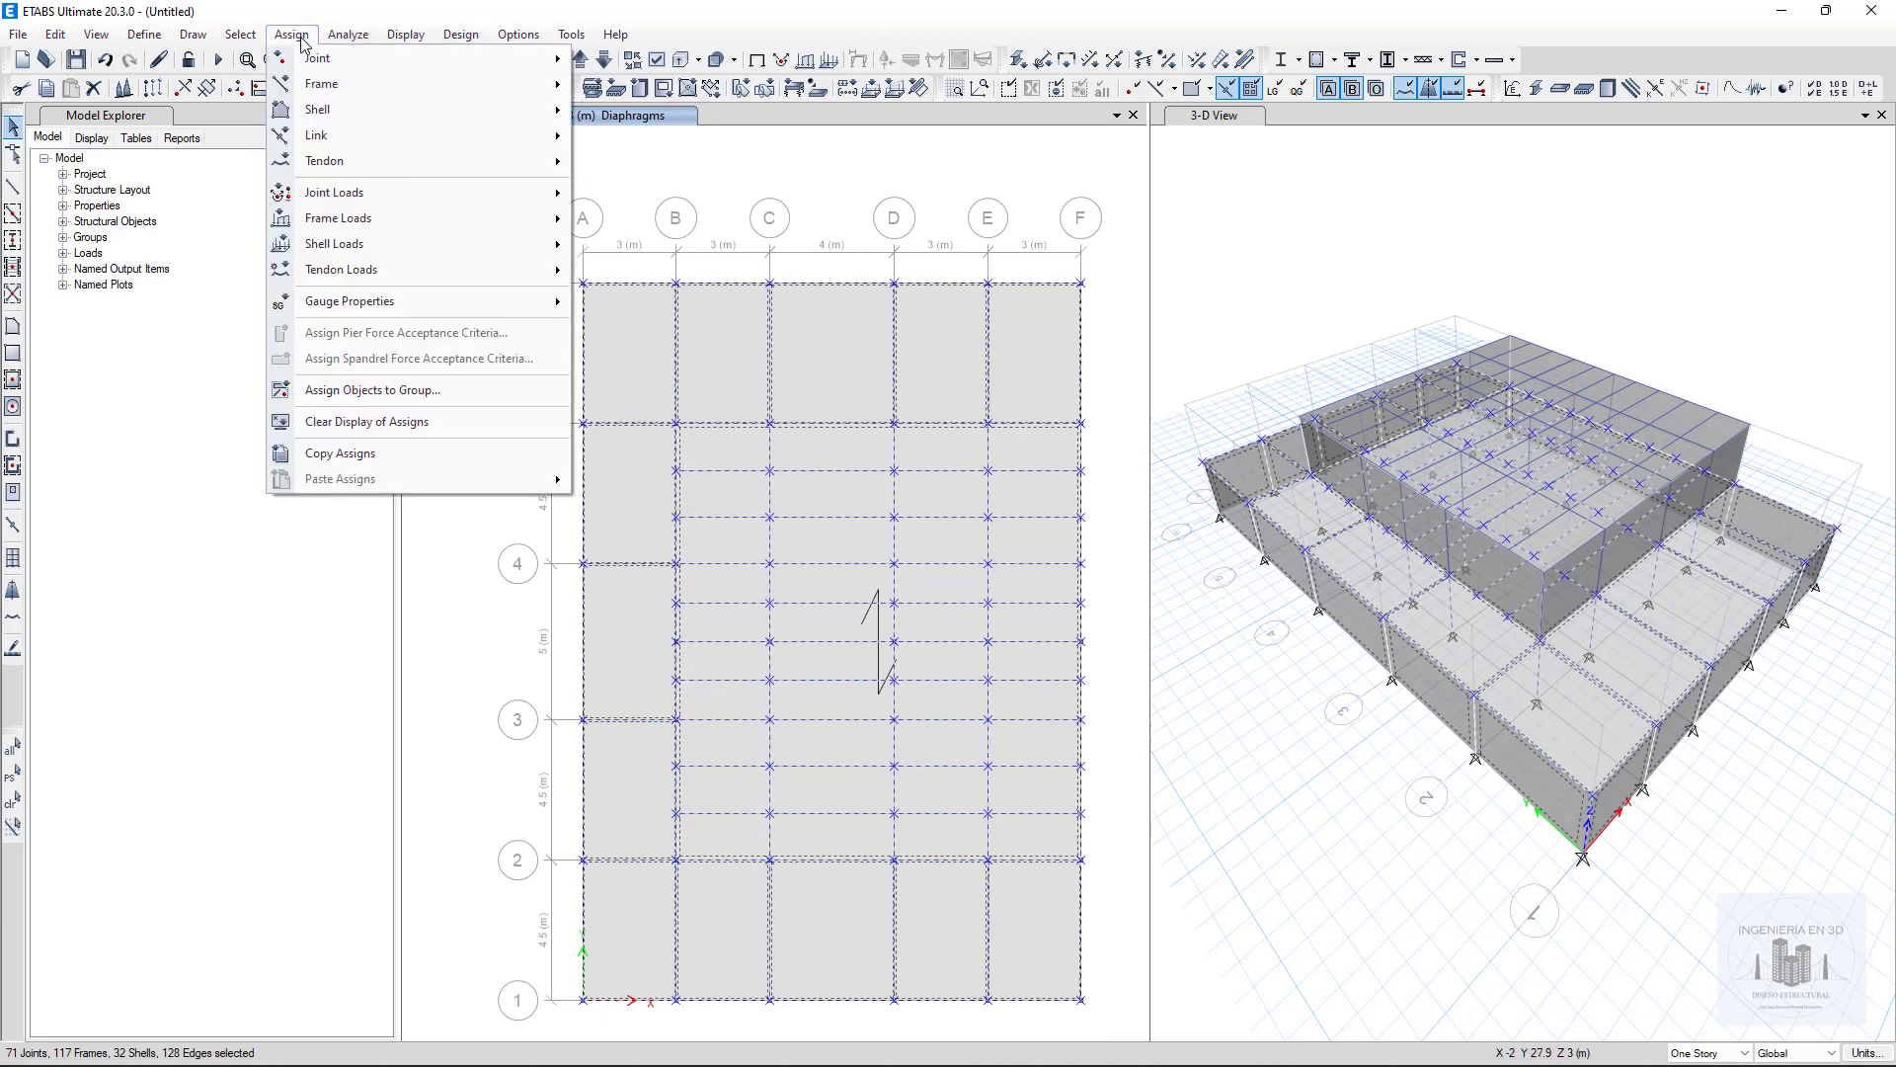
mouse_move(324, 112)
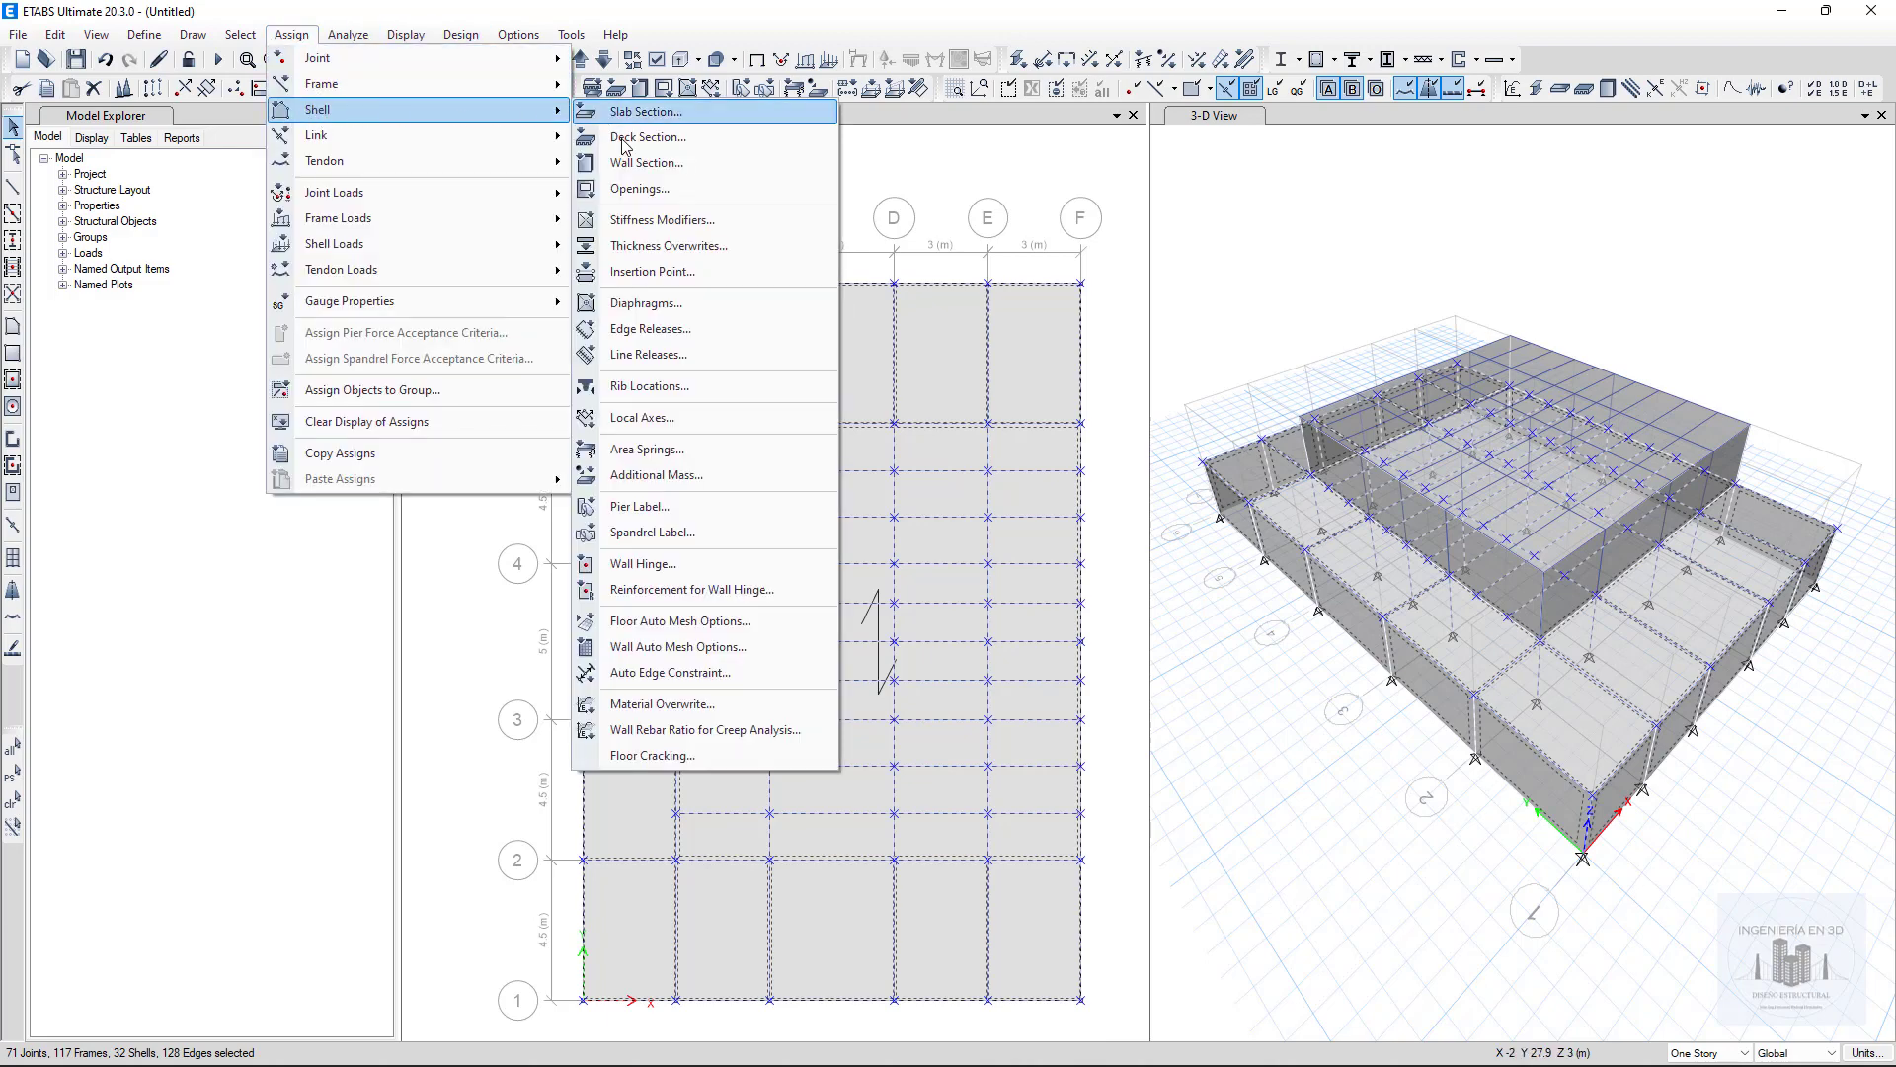
click(638, 304)
click(1031, 727)
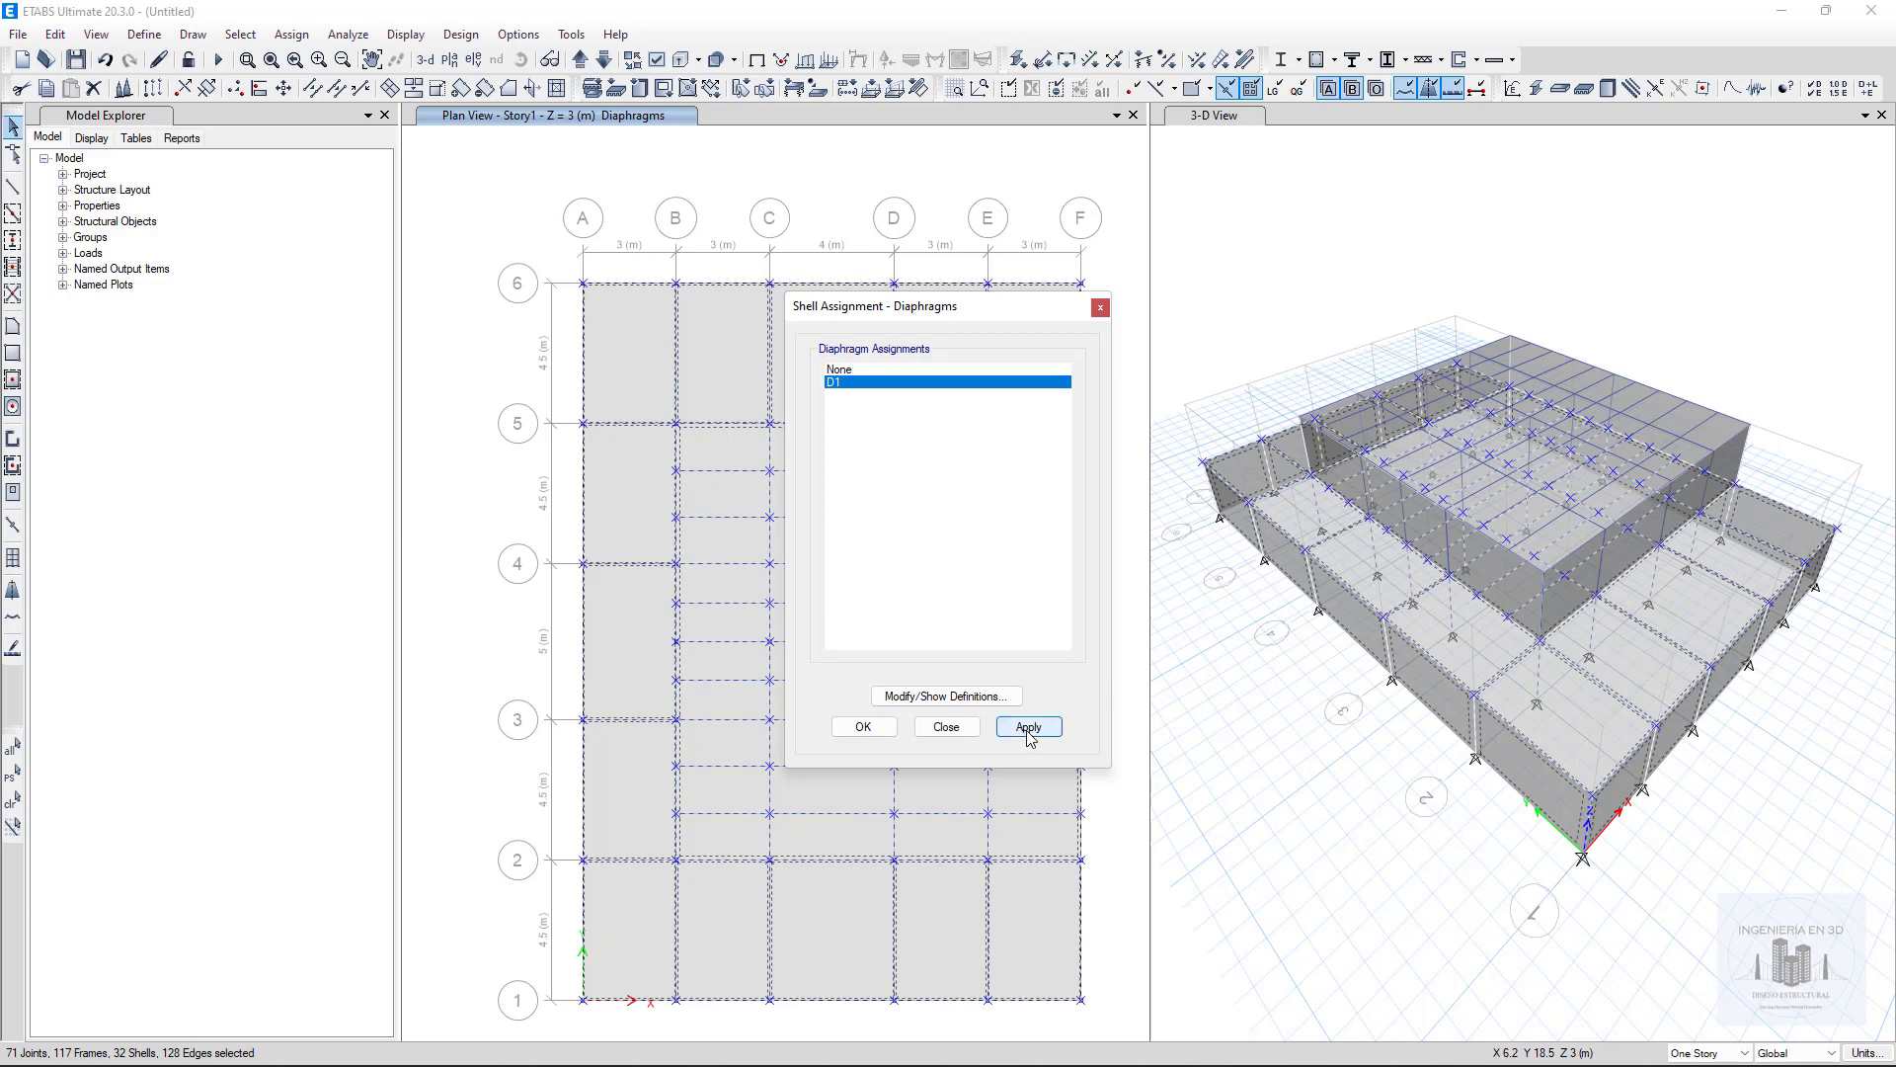
click(870, 728)
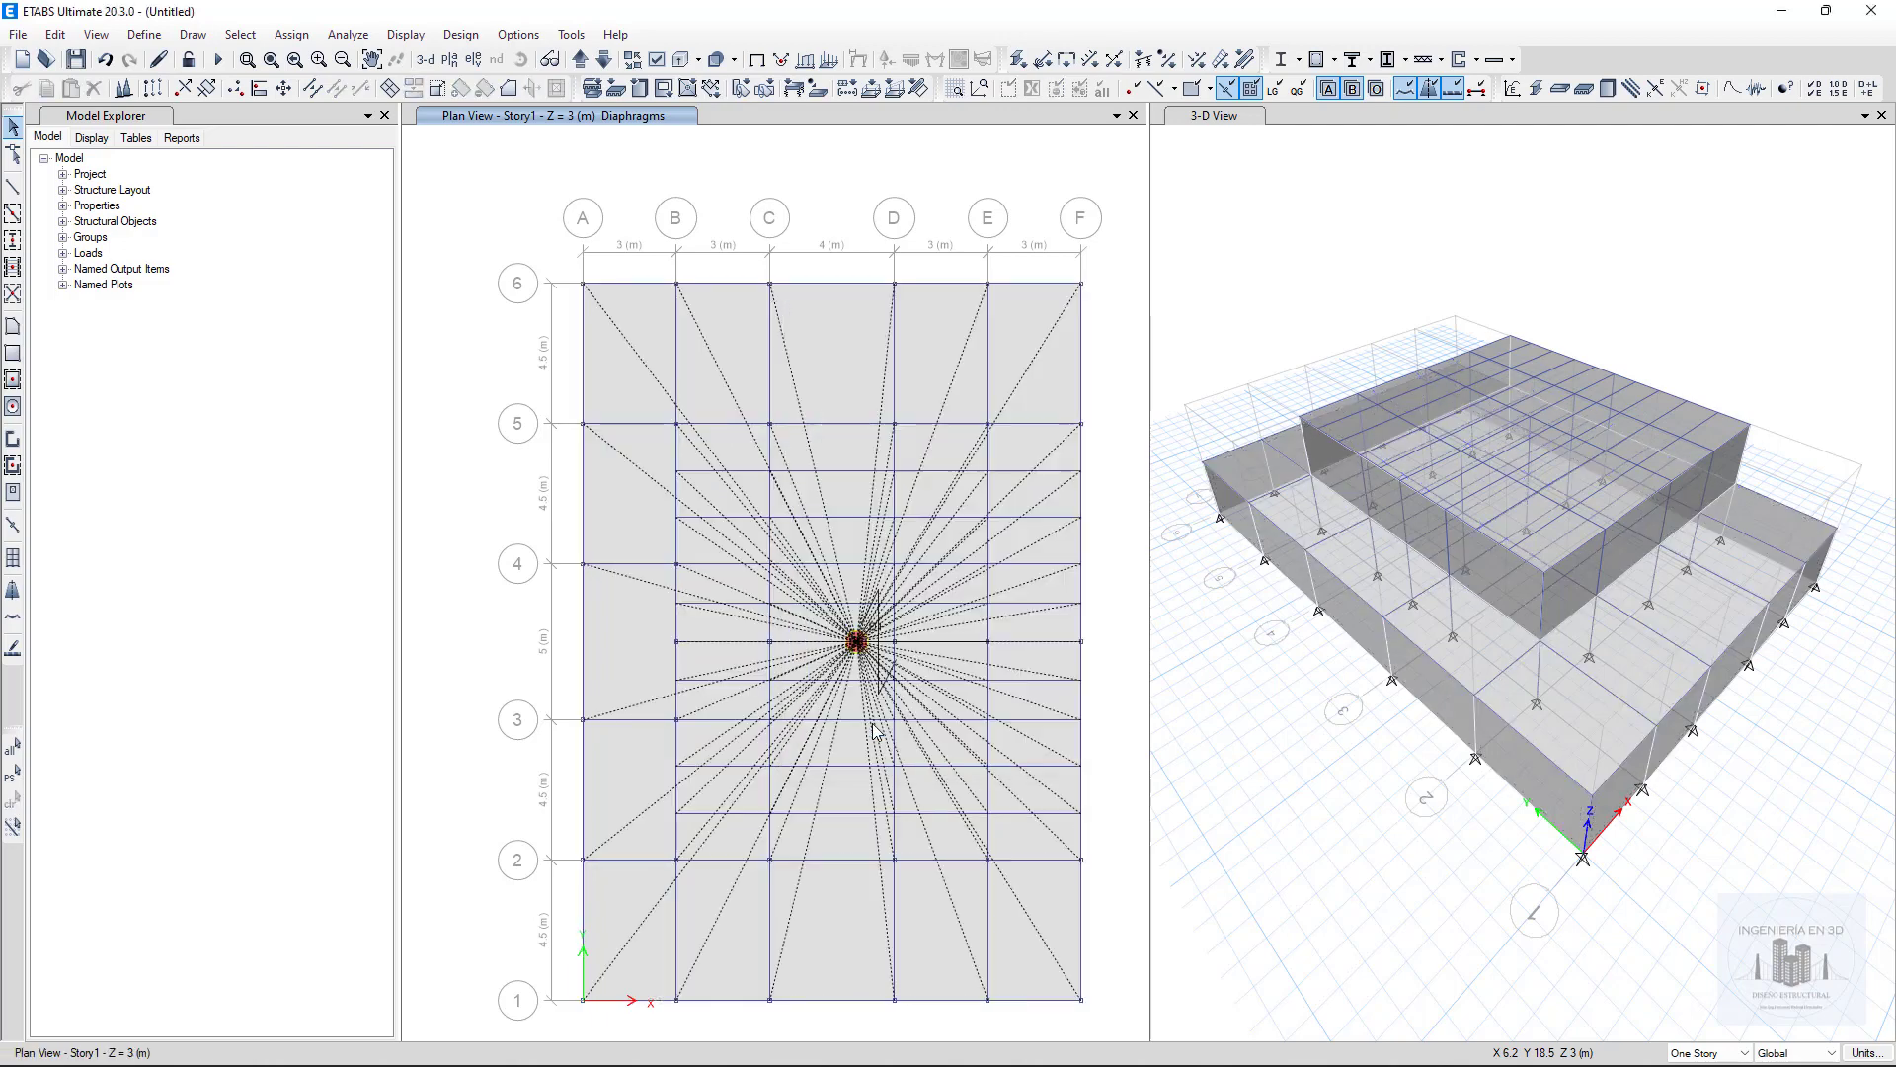
click(424, 59)
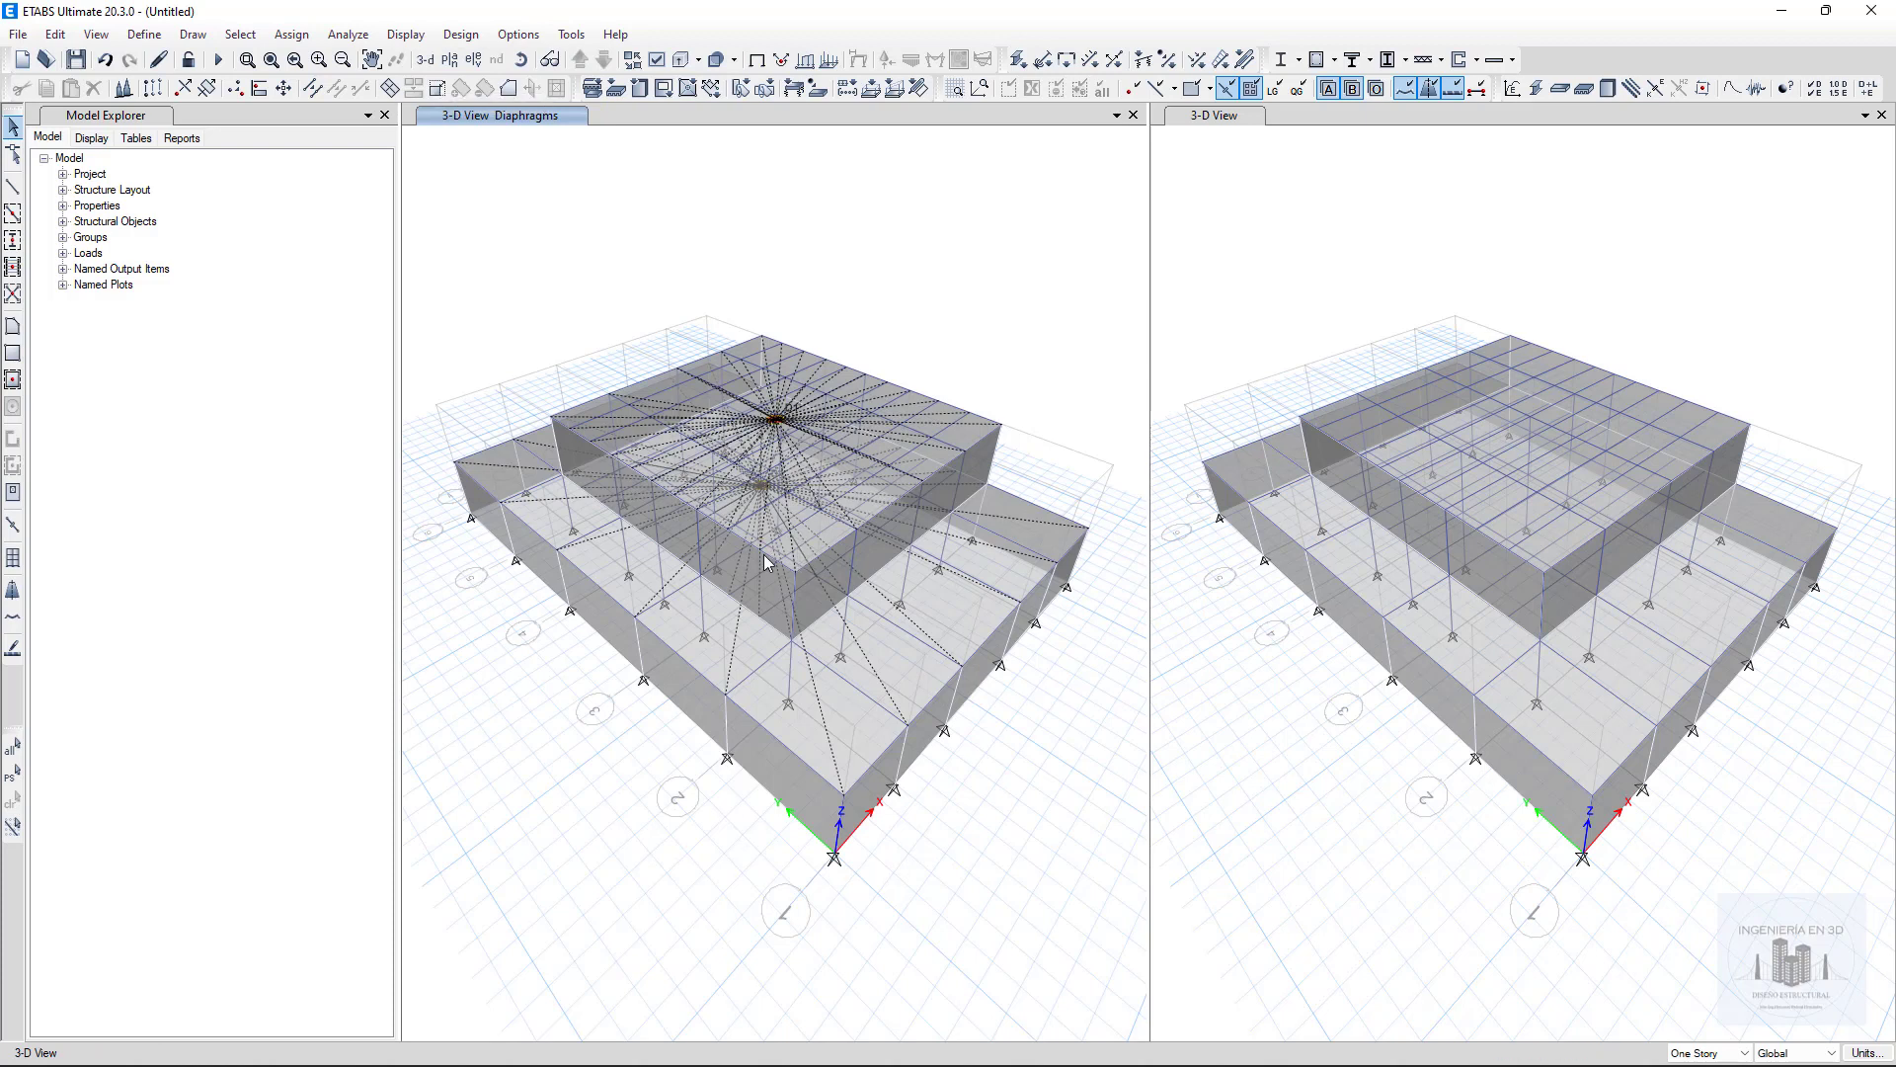
key(ctrl+w)
Step: Add the default design load combinations for Steel Frame Design and Composite Beam Design, and accept them
click(144, 33)
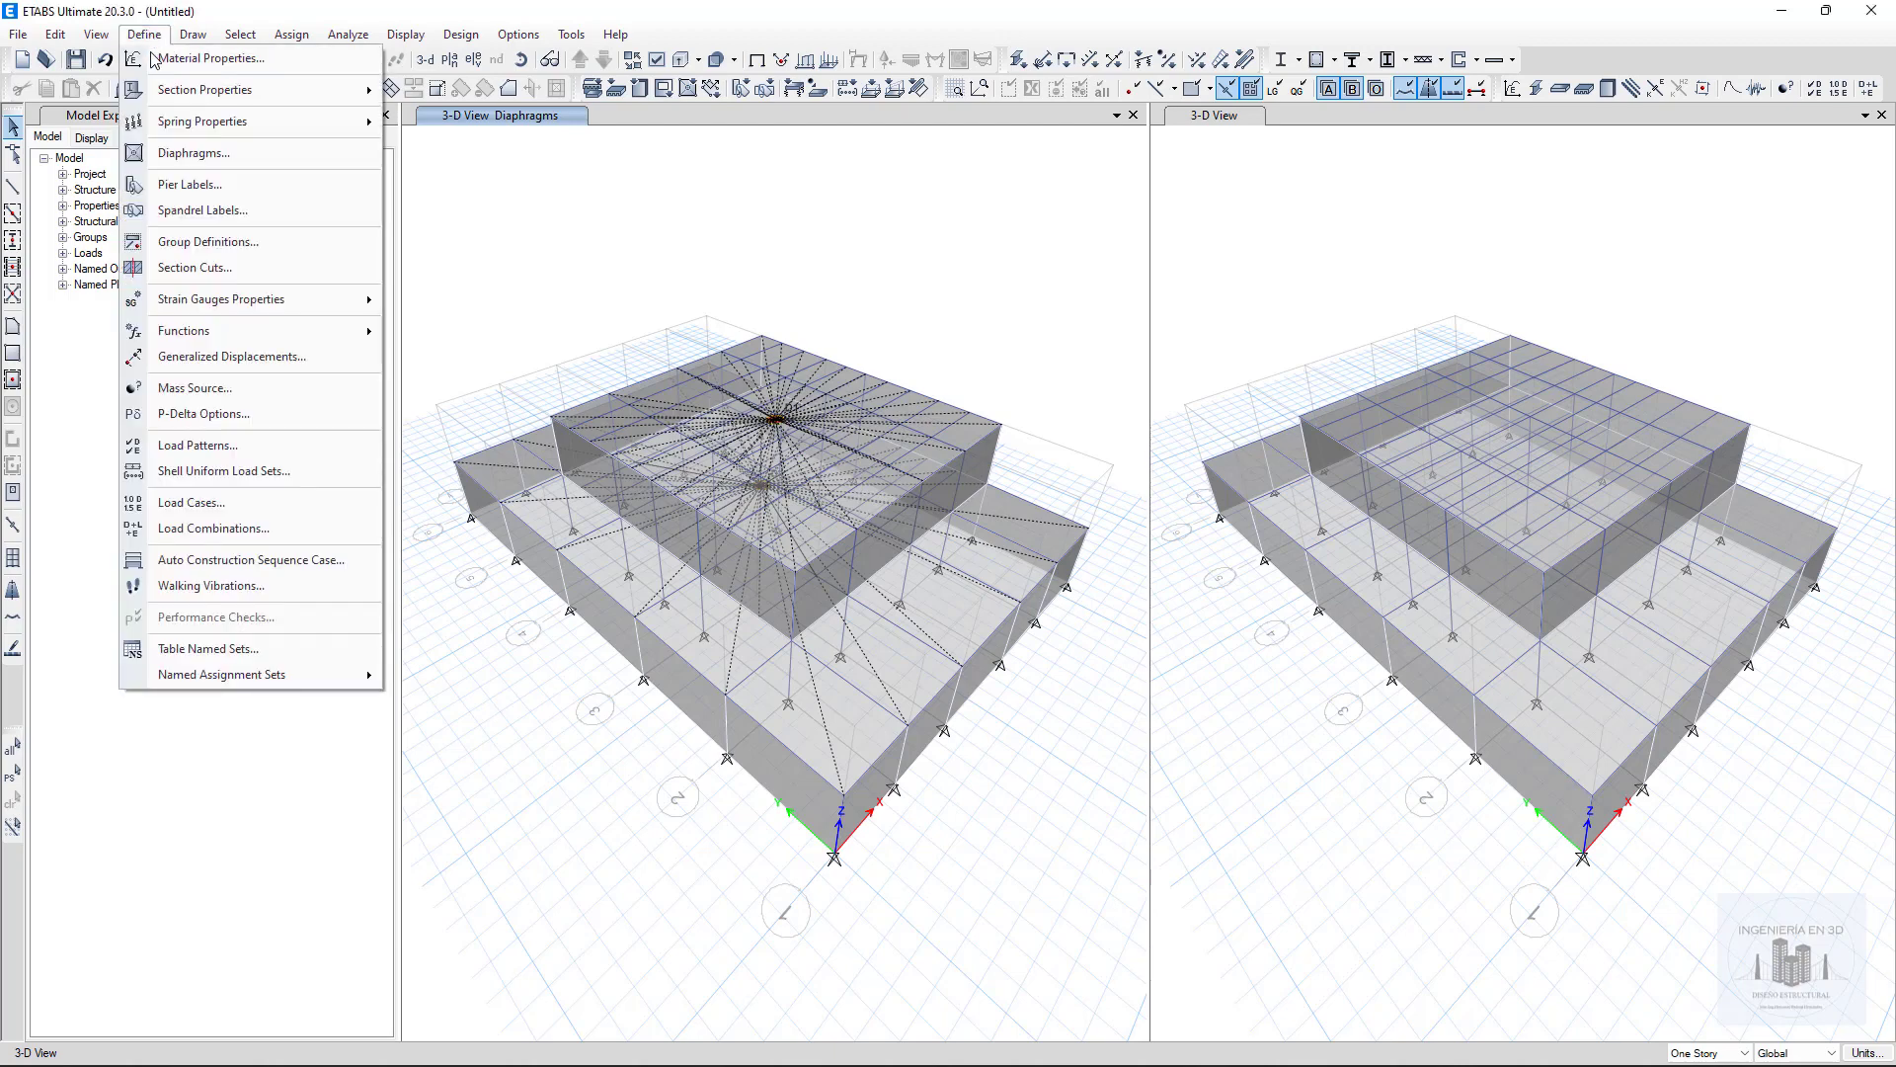
click(213, 528)
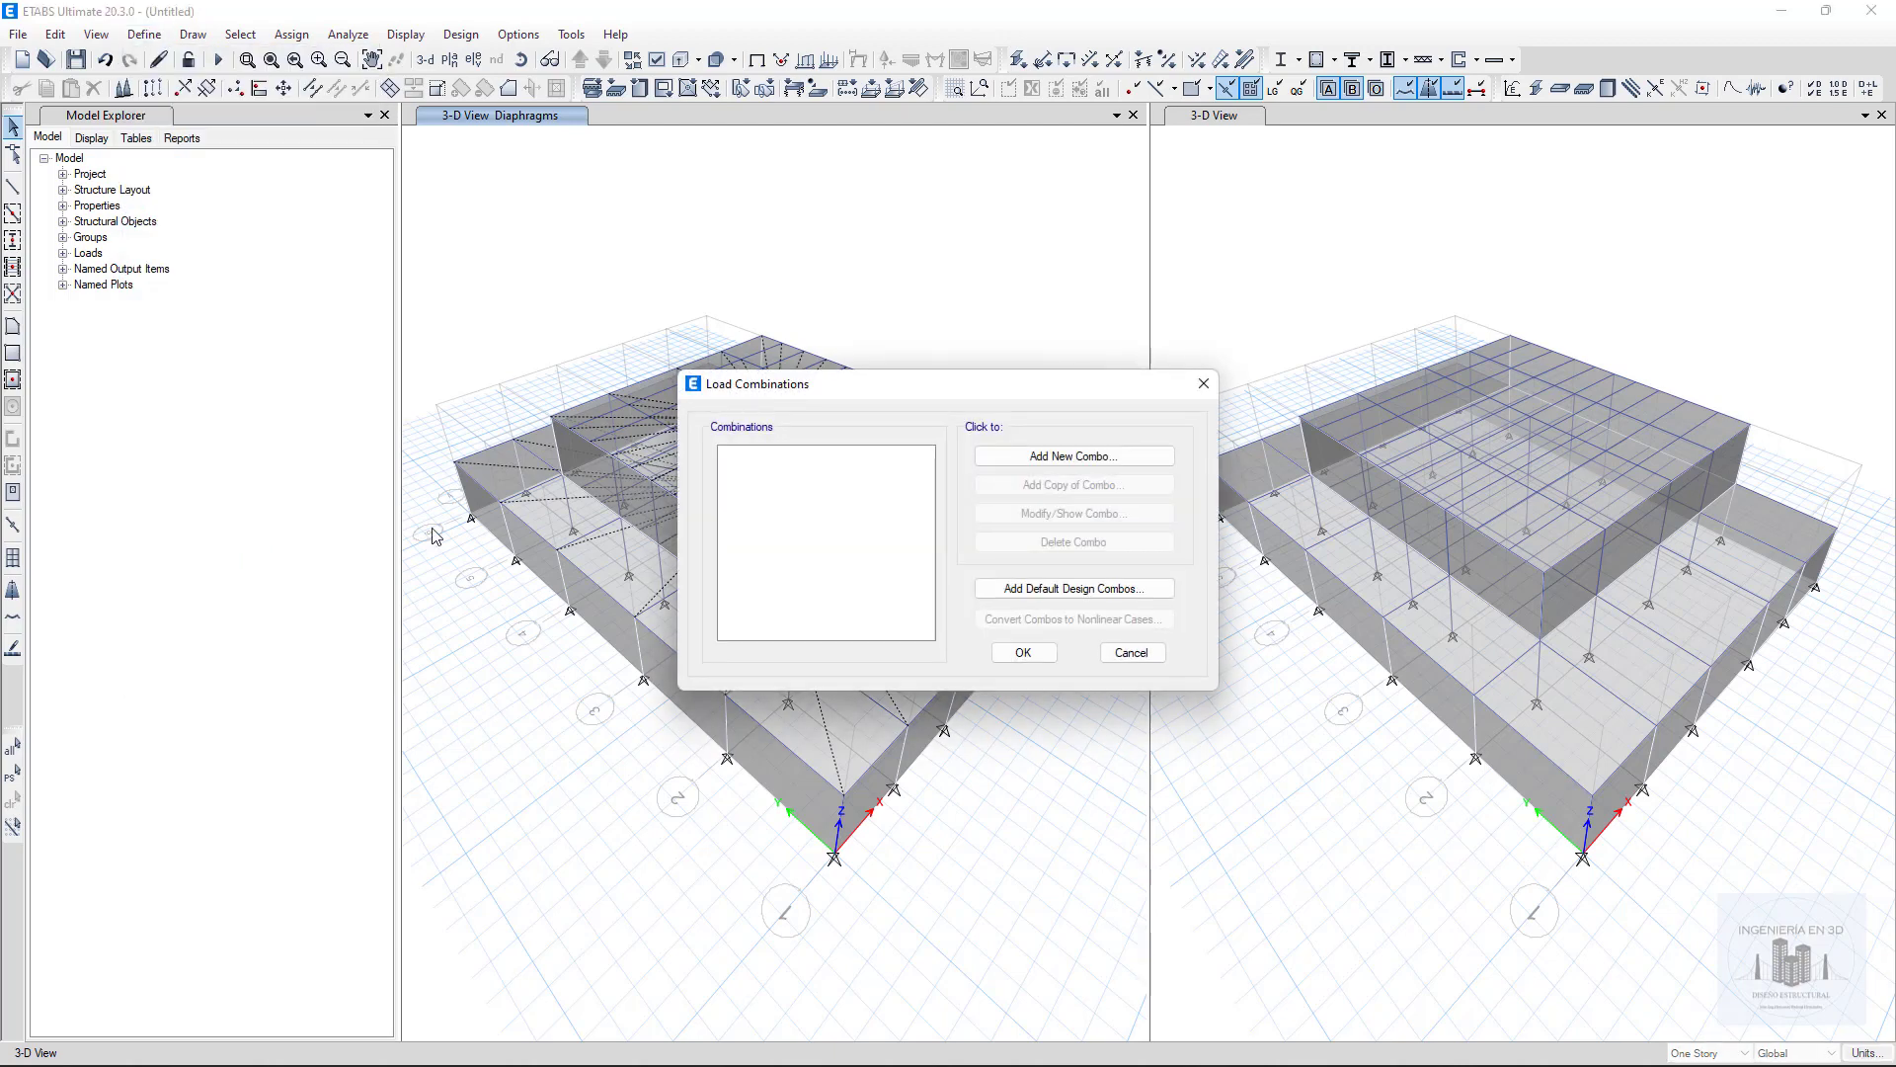
click(998, 589)
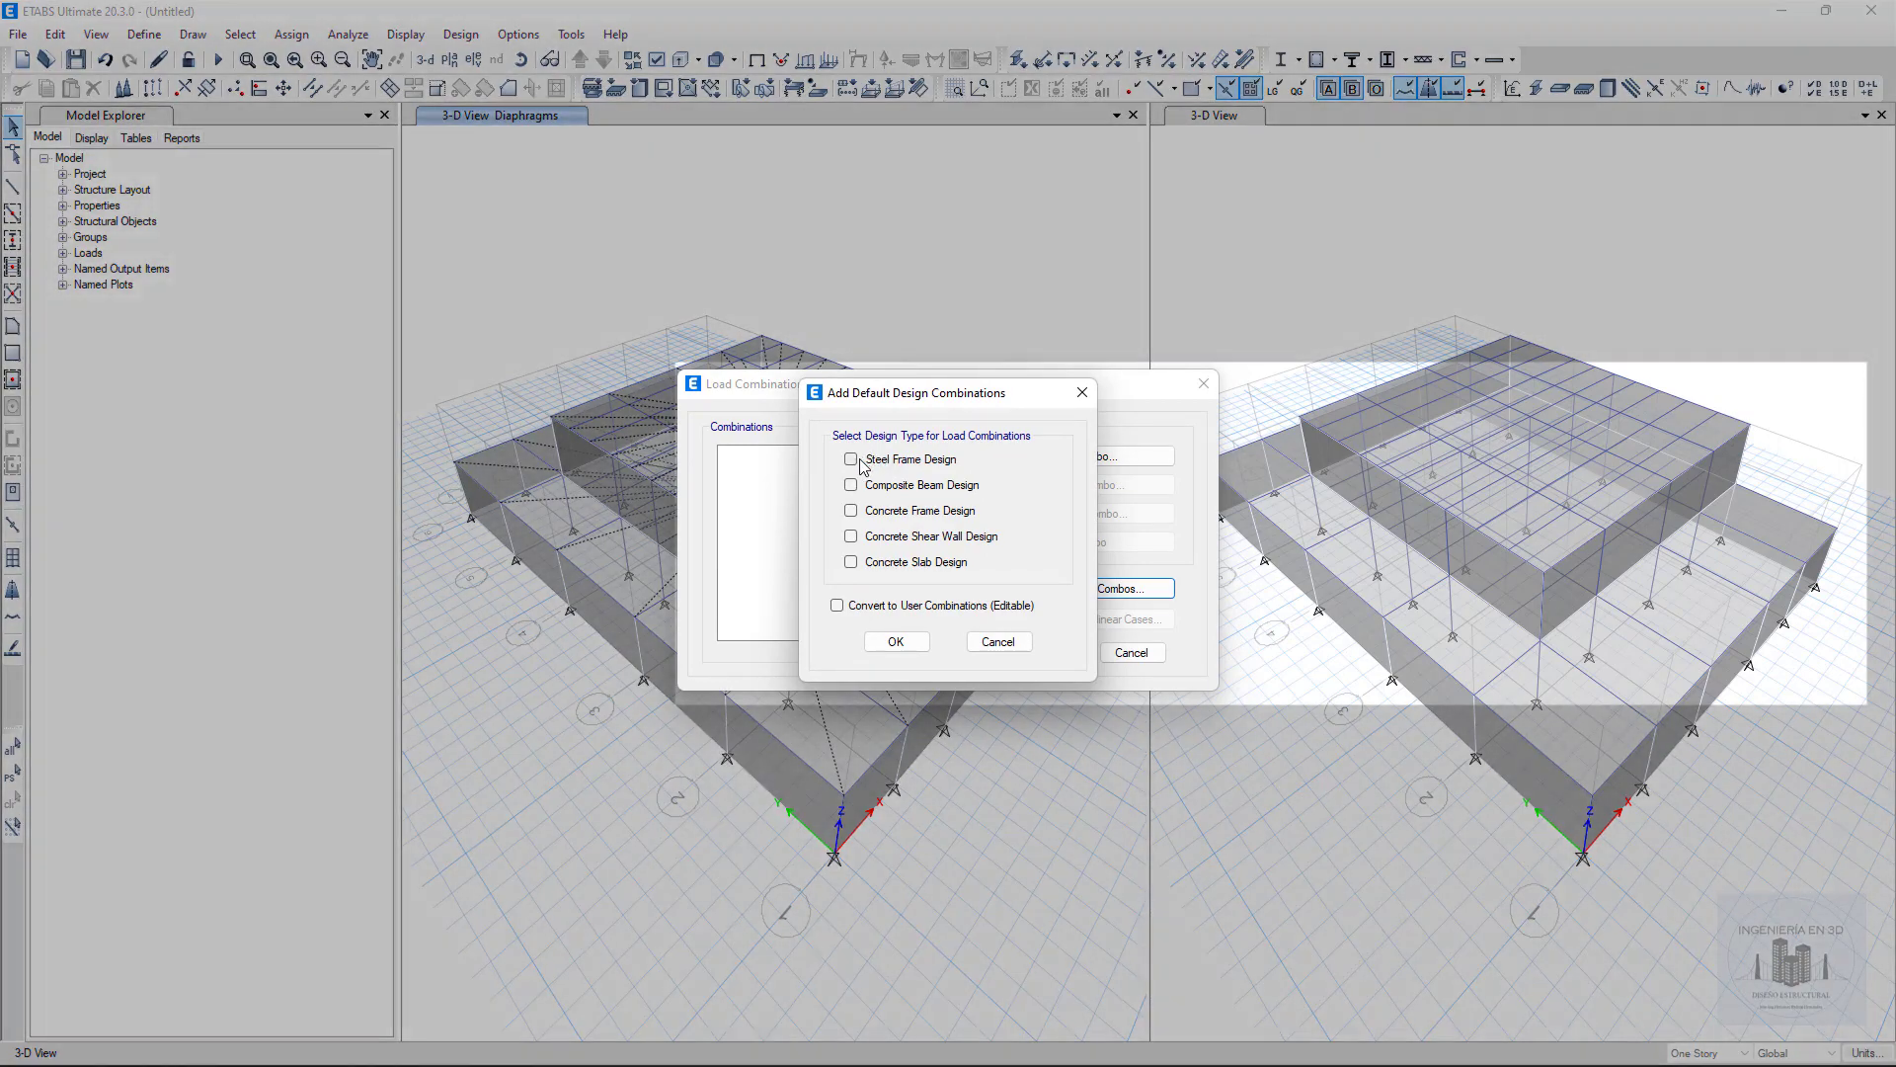
click(859, 461)
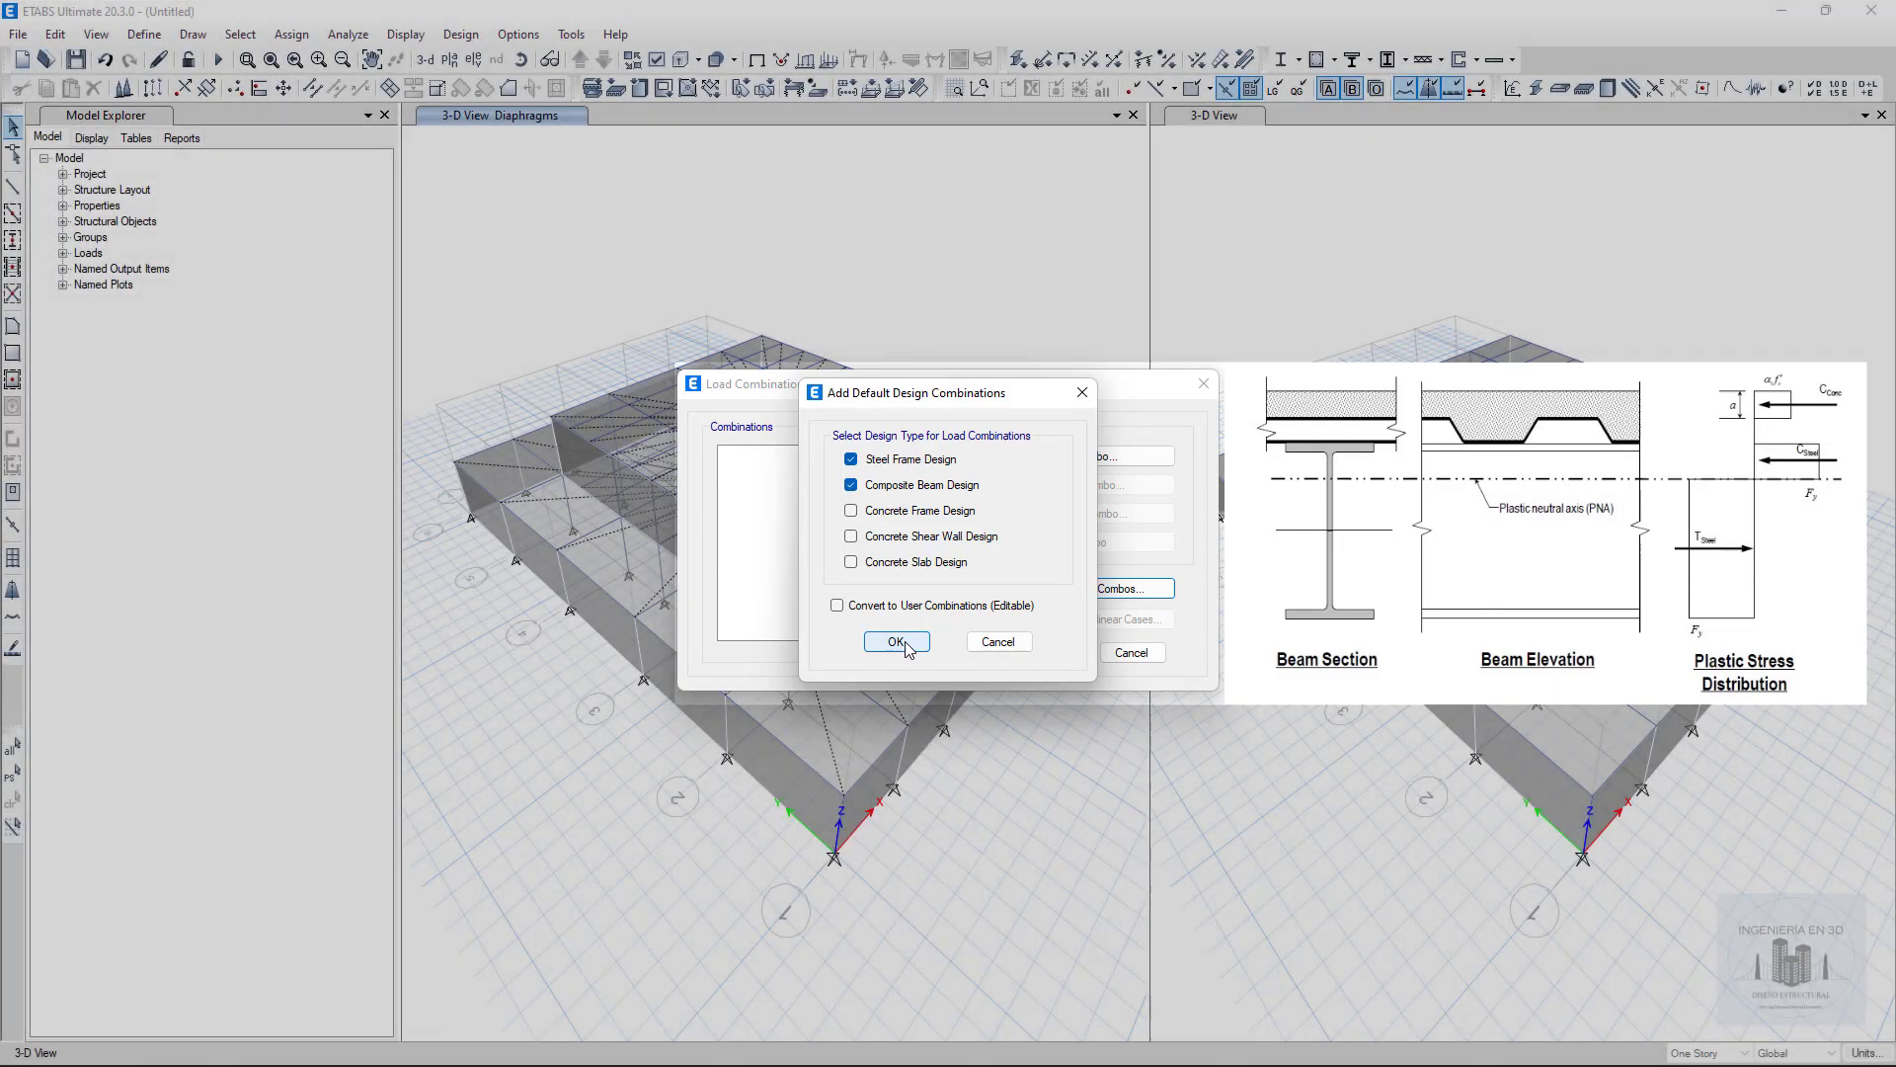
click(907, 644)
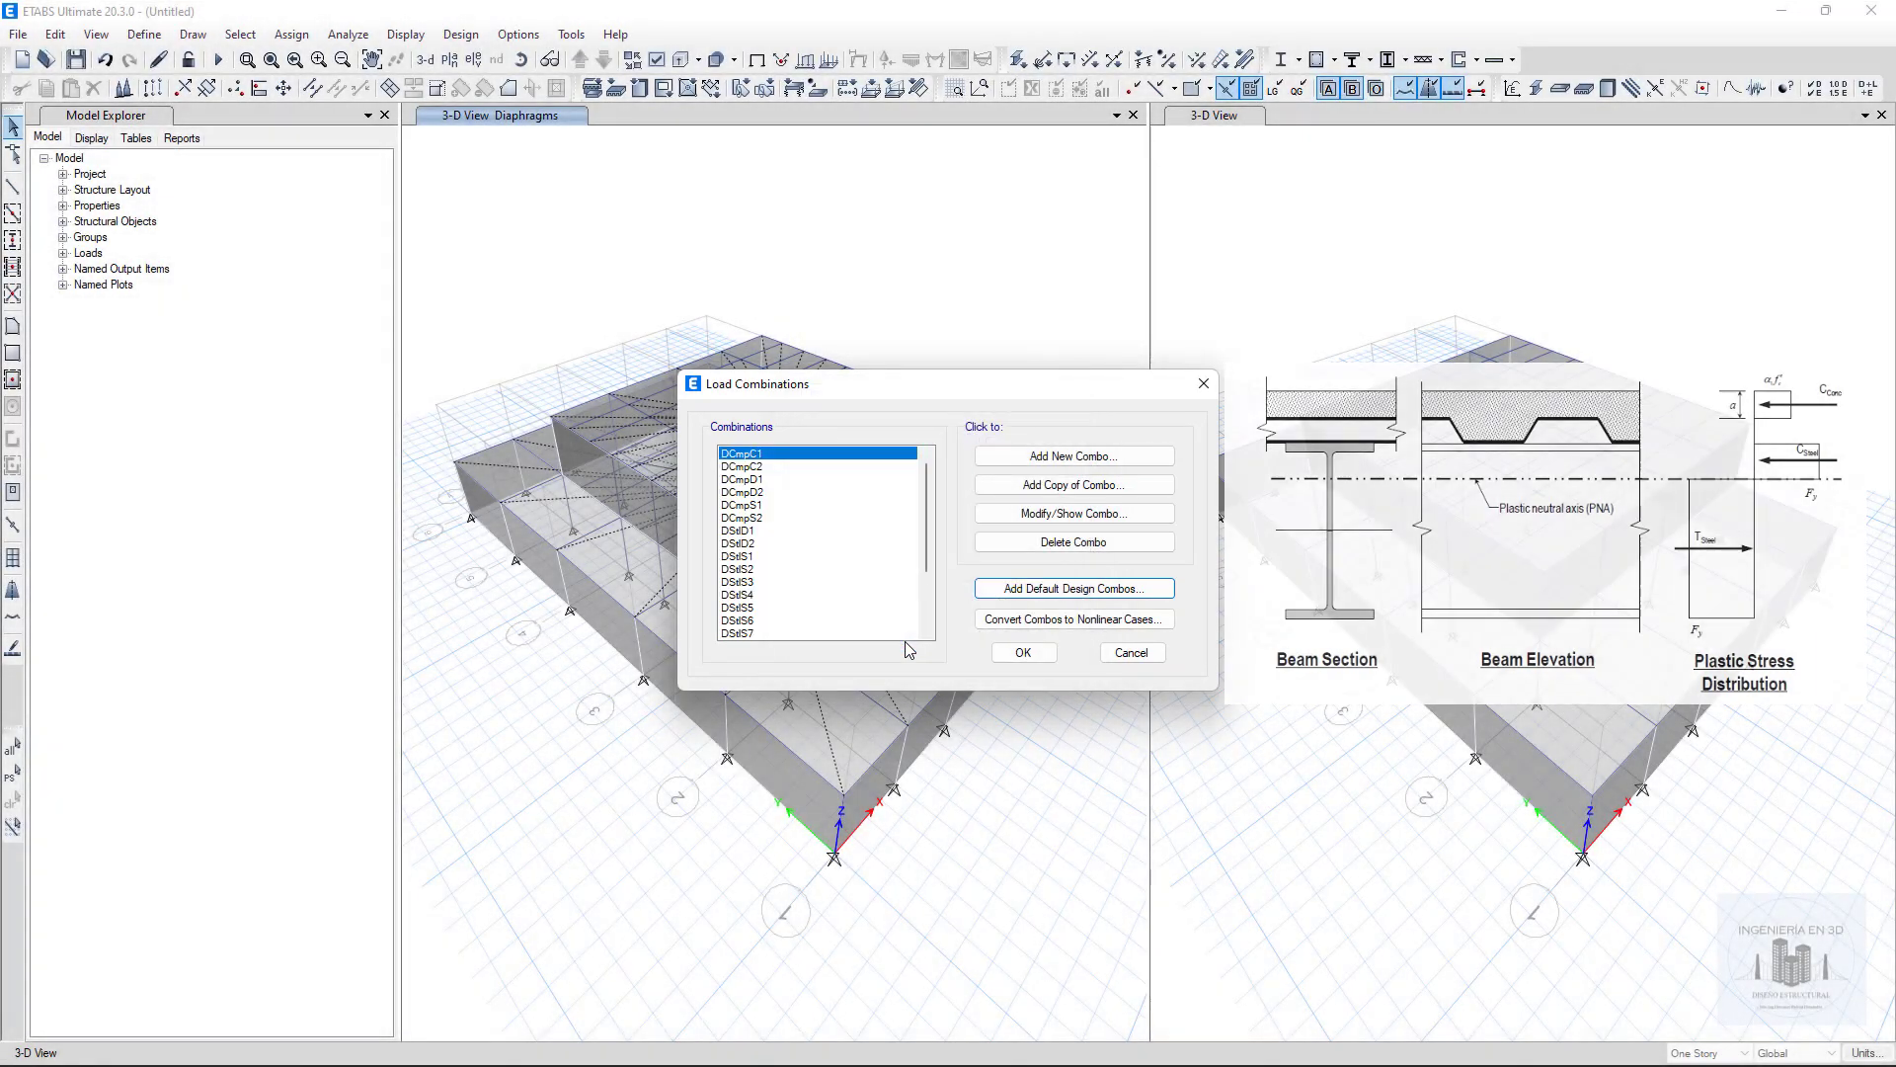
scroll(796, 531, down, 3)
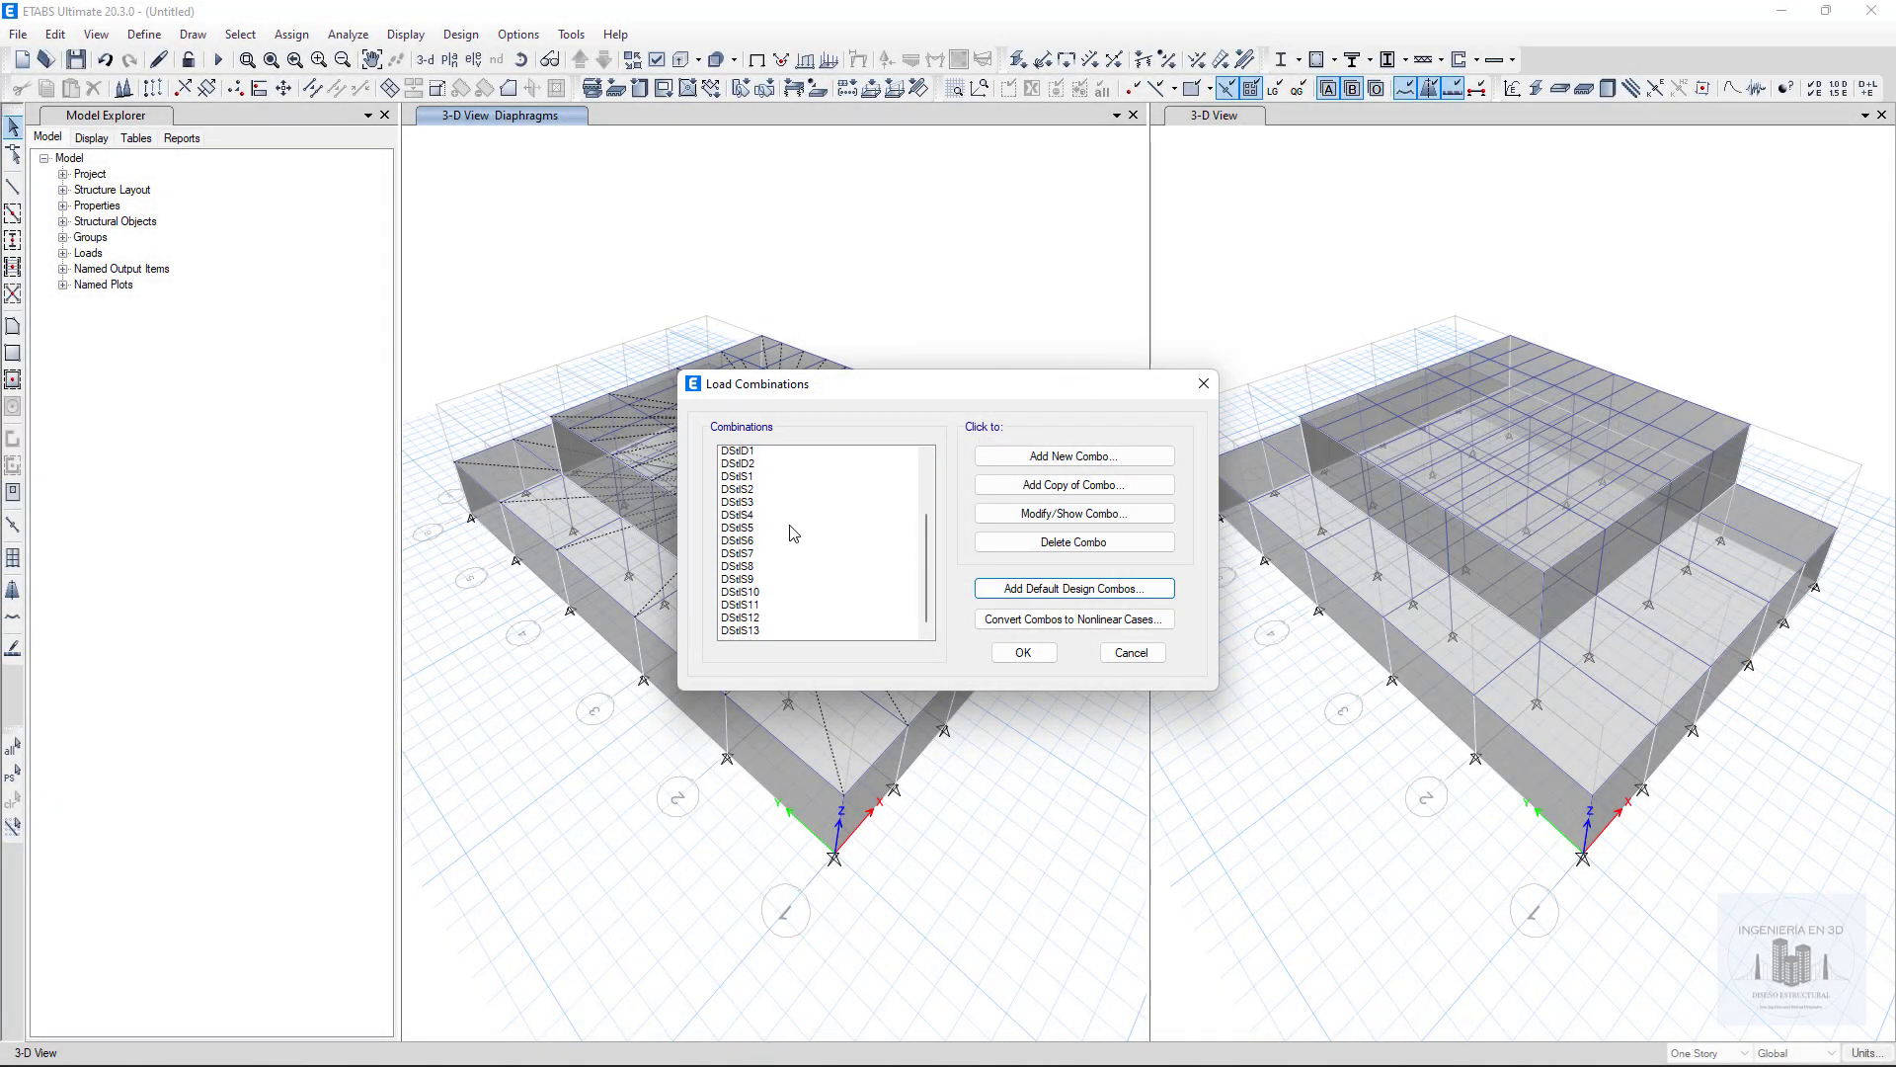
scroll(795, 532, up, 3)
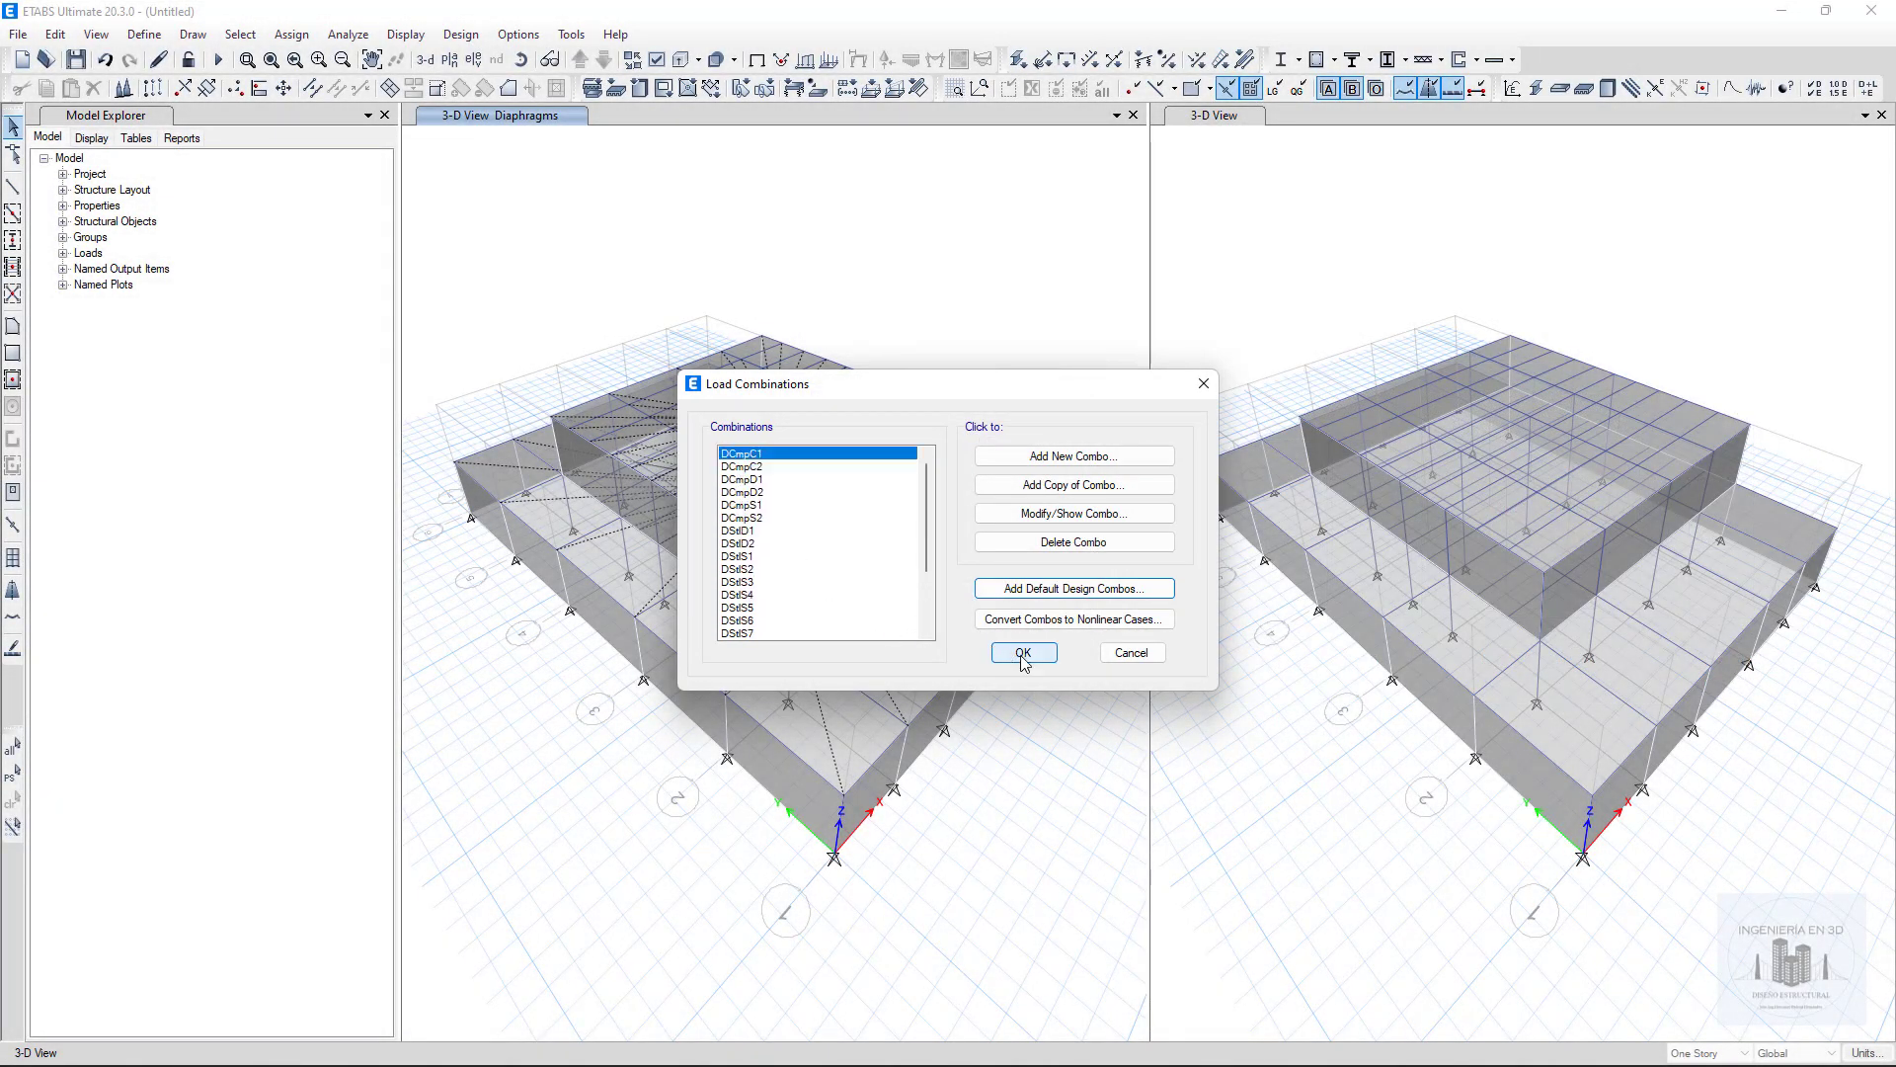
click(1023, 653)
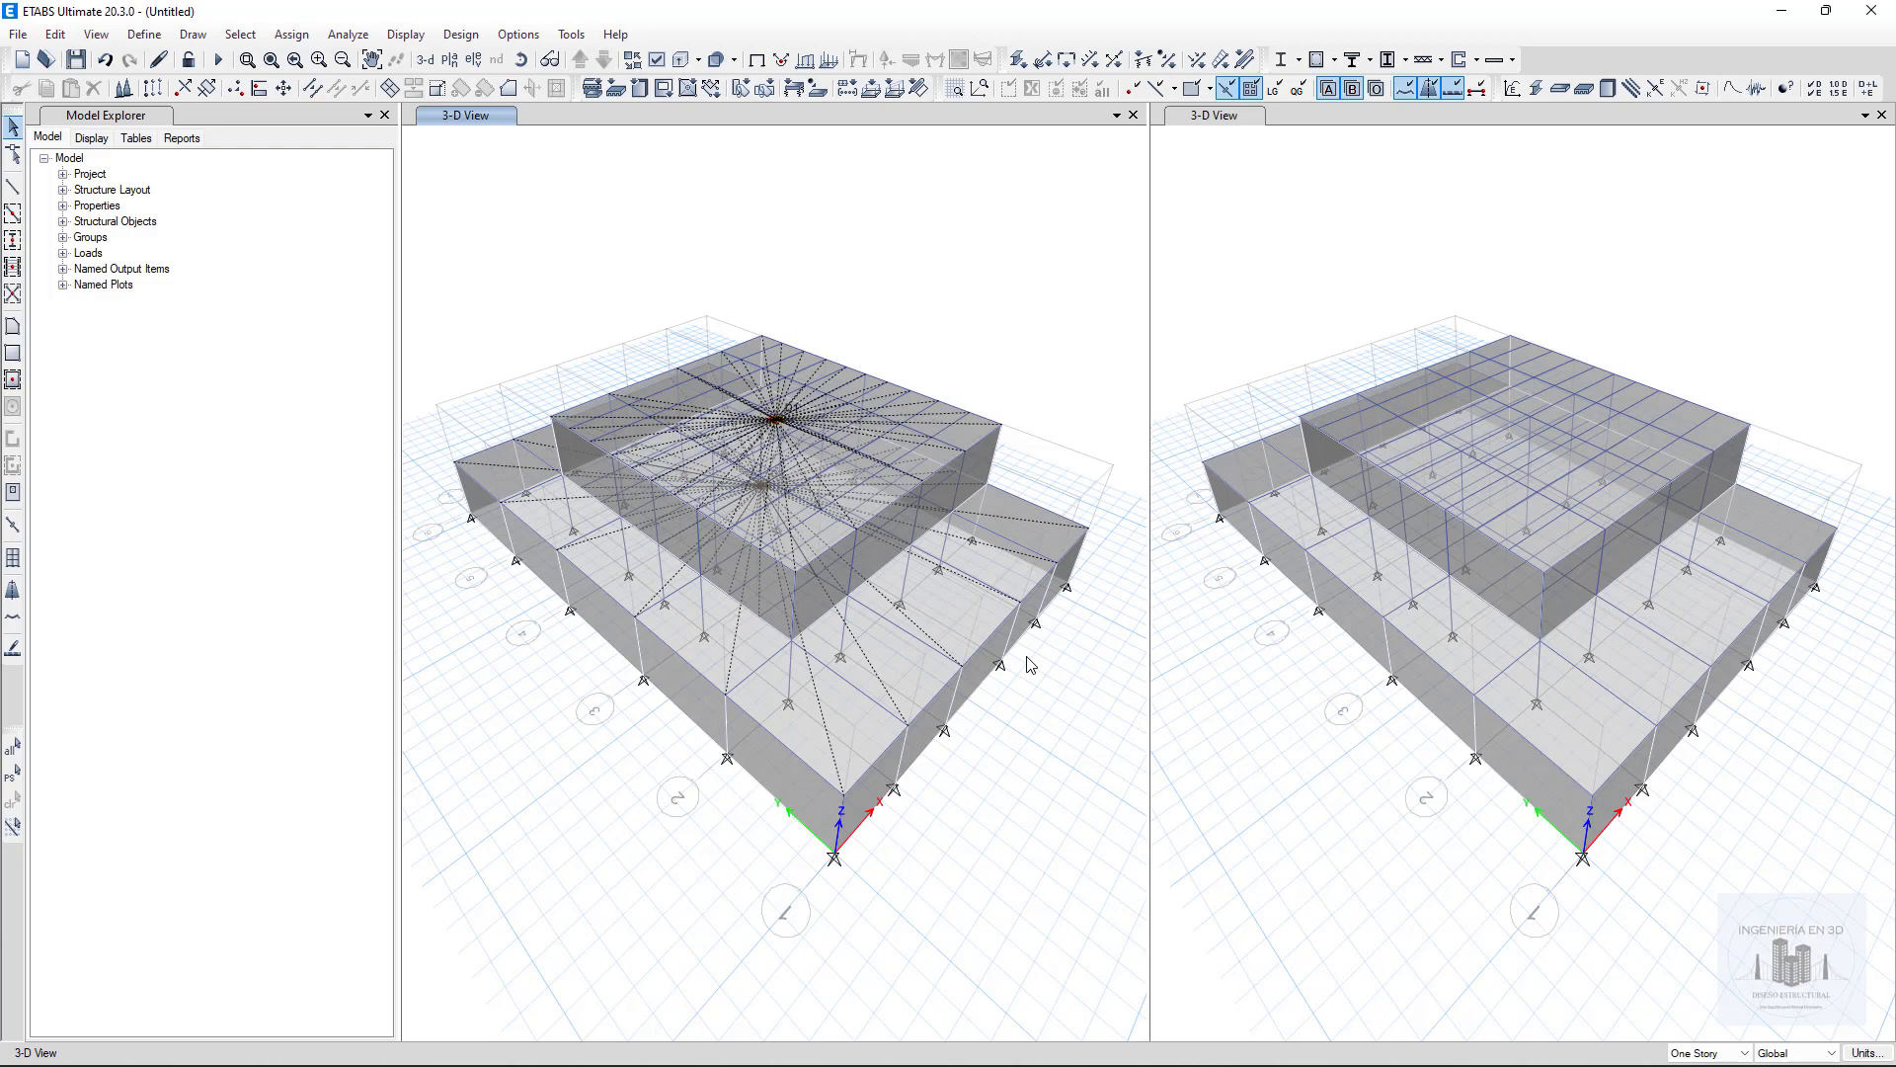
Step: Display the undeformed model as the Story1 plan view instead of the 3-D view showing the diaphragms
click(757, 66)
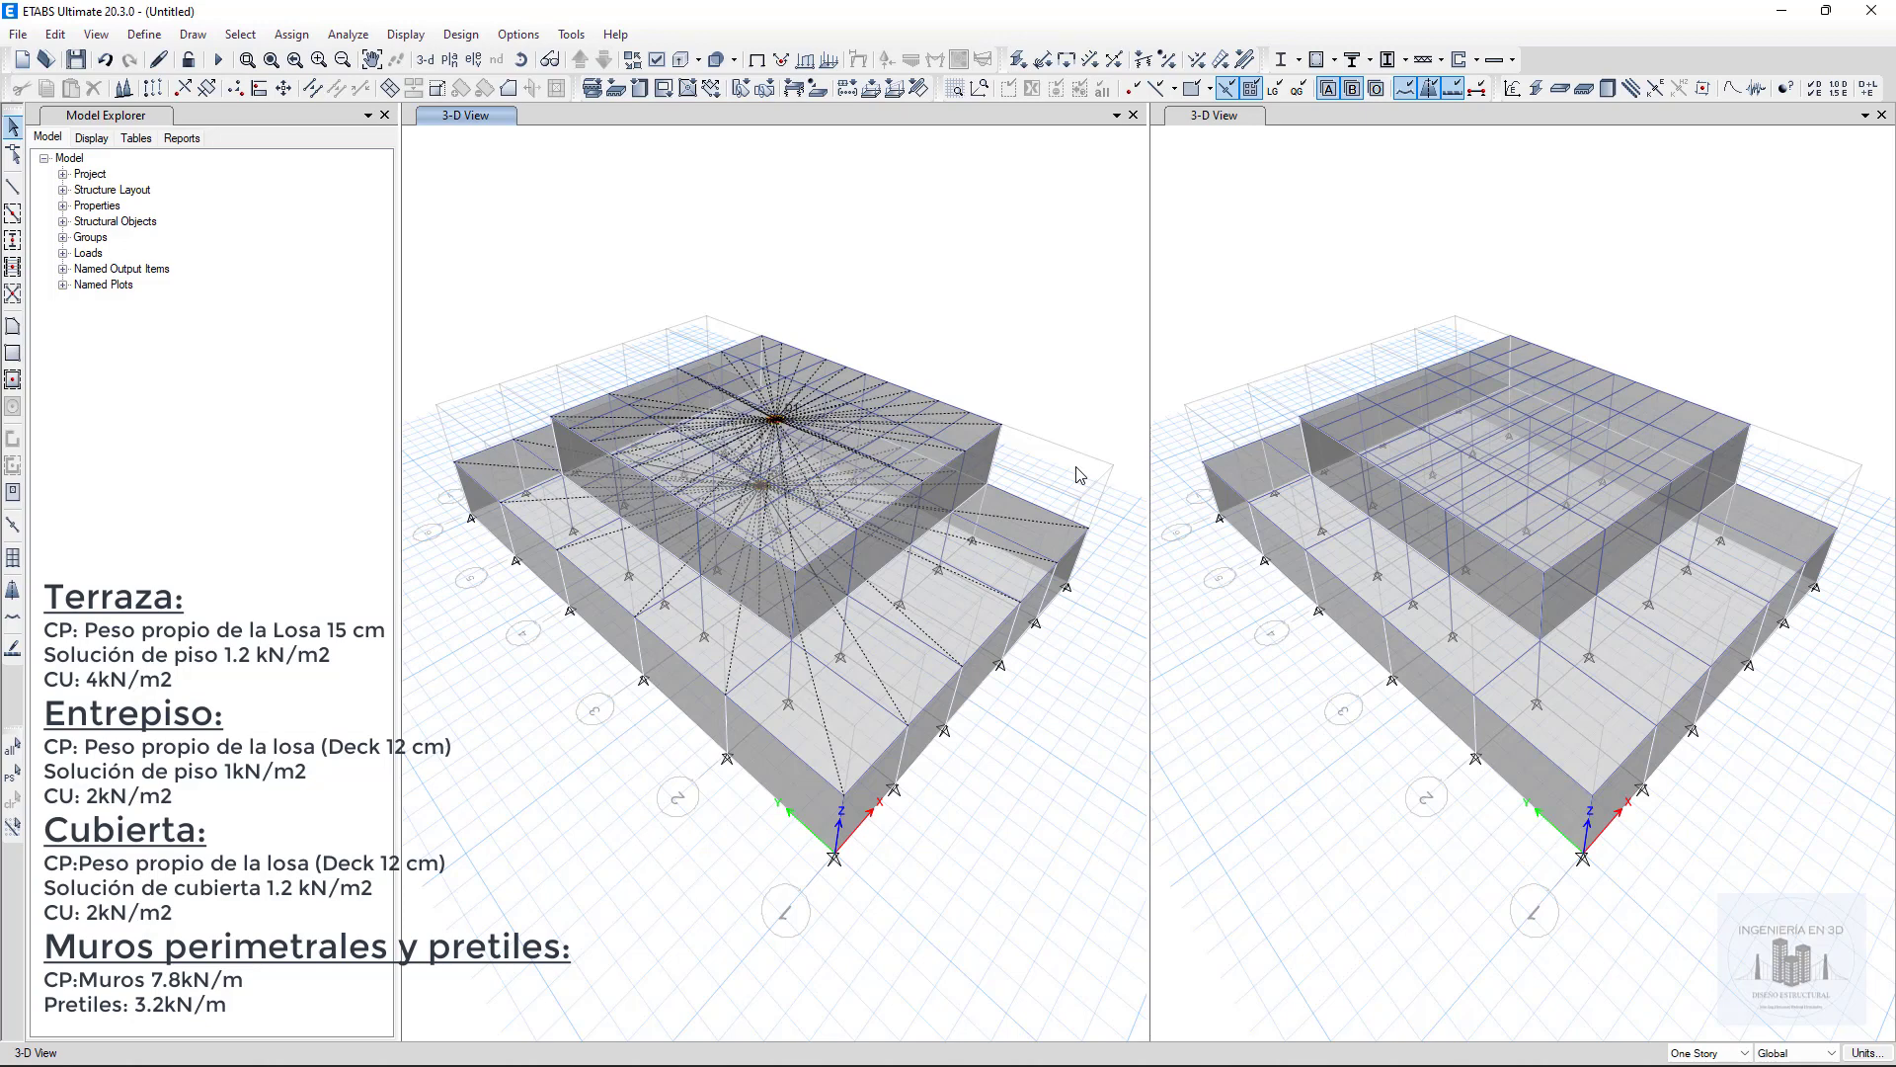
click(449, 59)
click(835, 471)
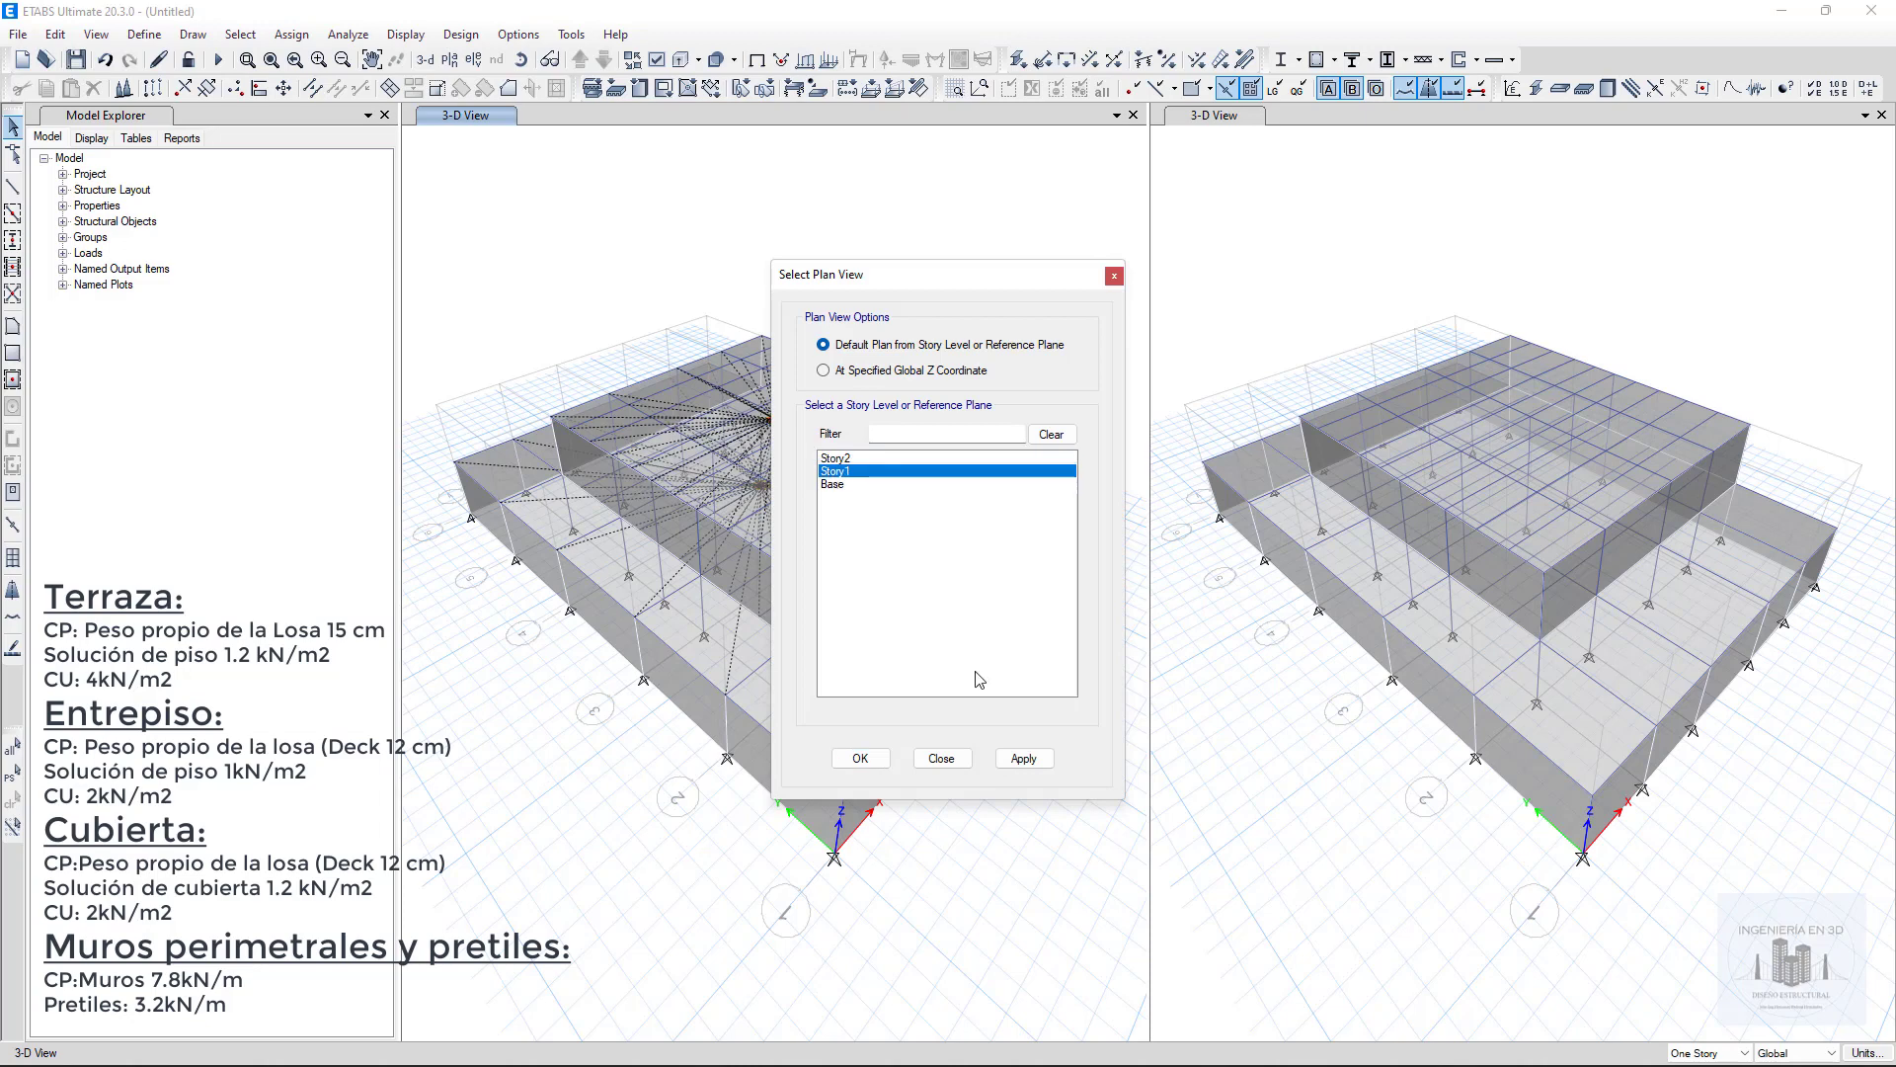
click(1032, 758)
click(944, 759)
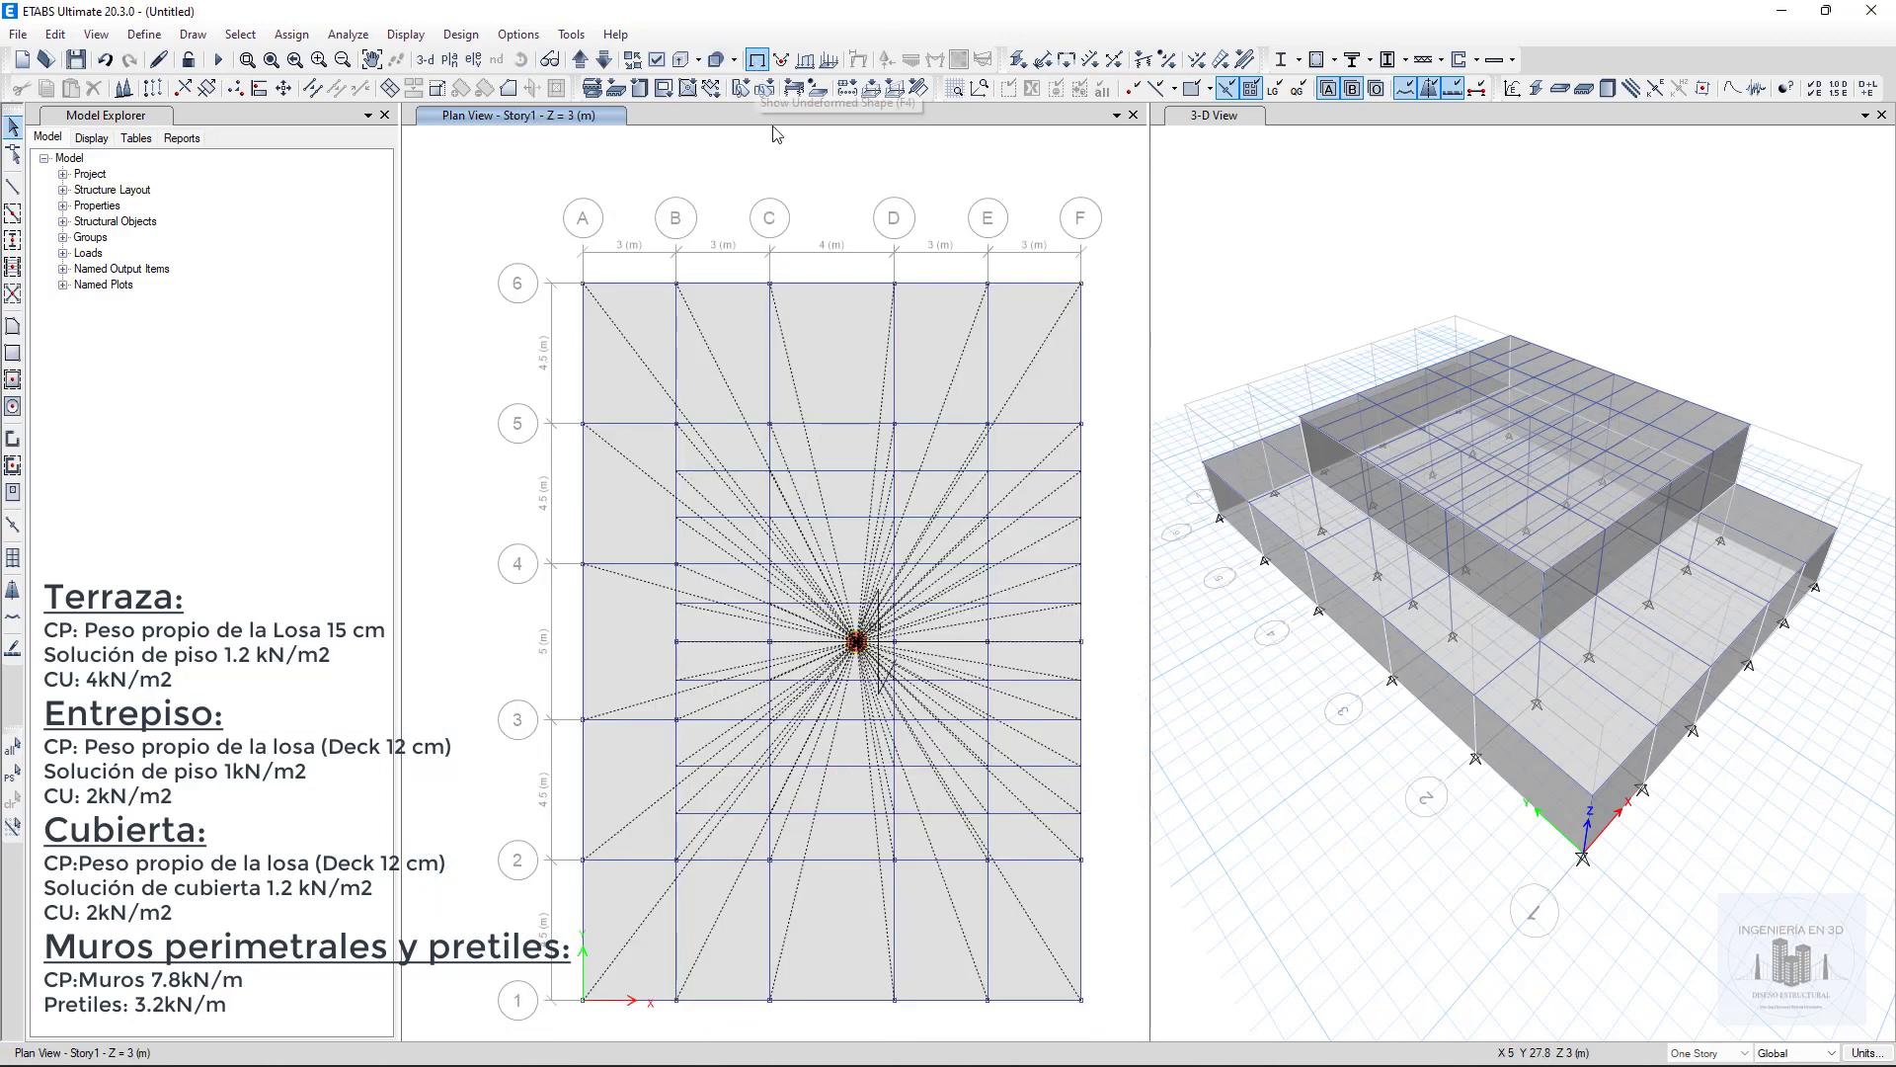
Step: Select the slab panel between grids C-D and 5-6, and hide the diaphragm extents in the Story1 plan
click(851, 338)
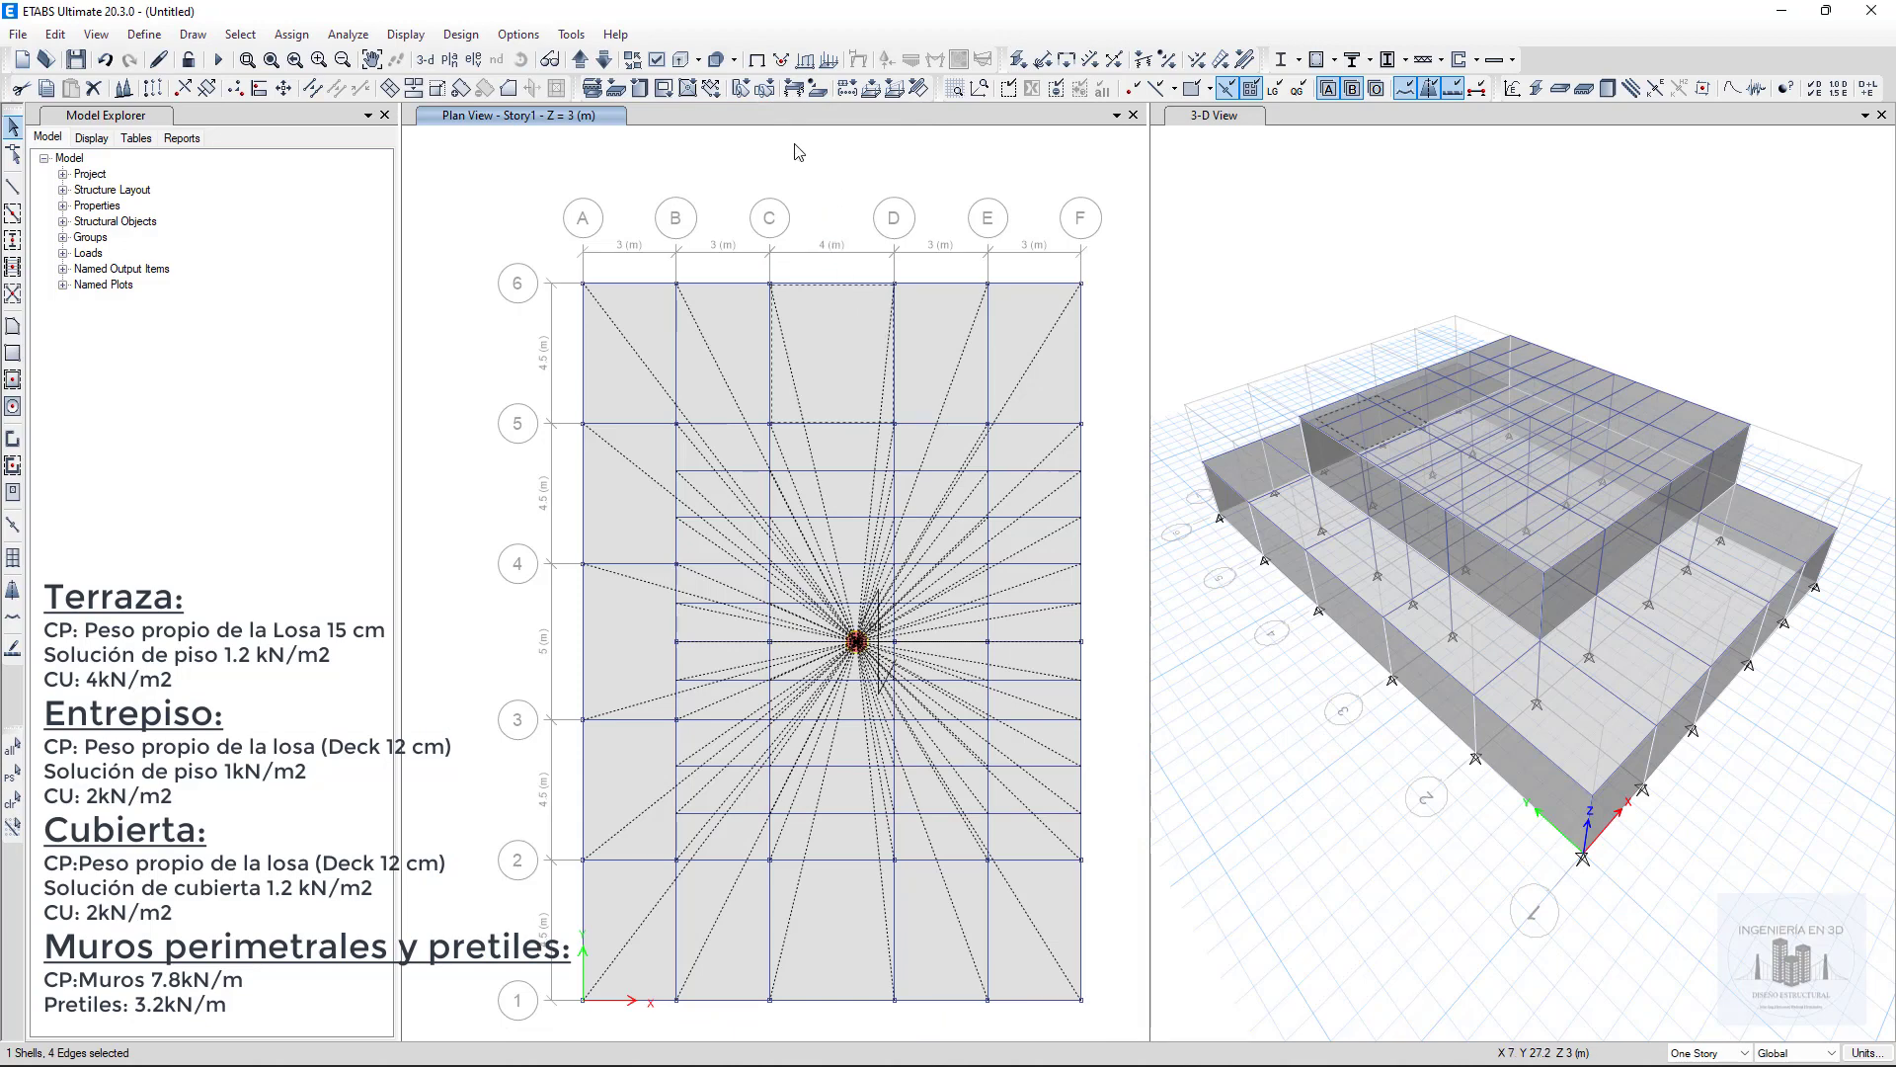
click(657, 60)
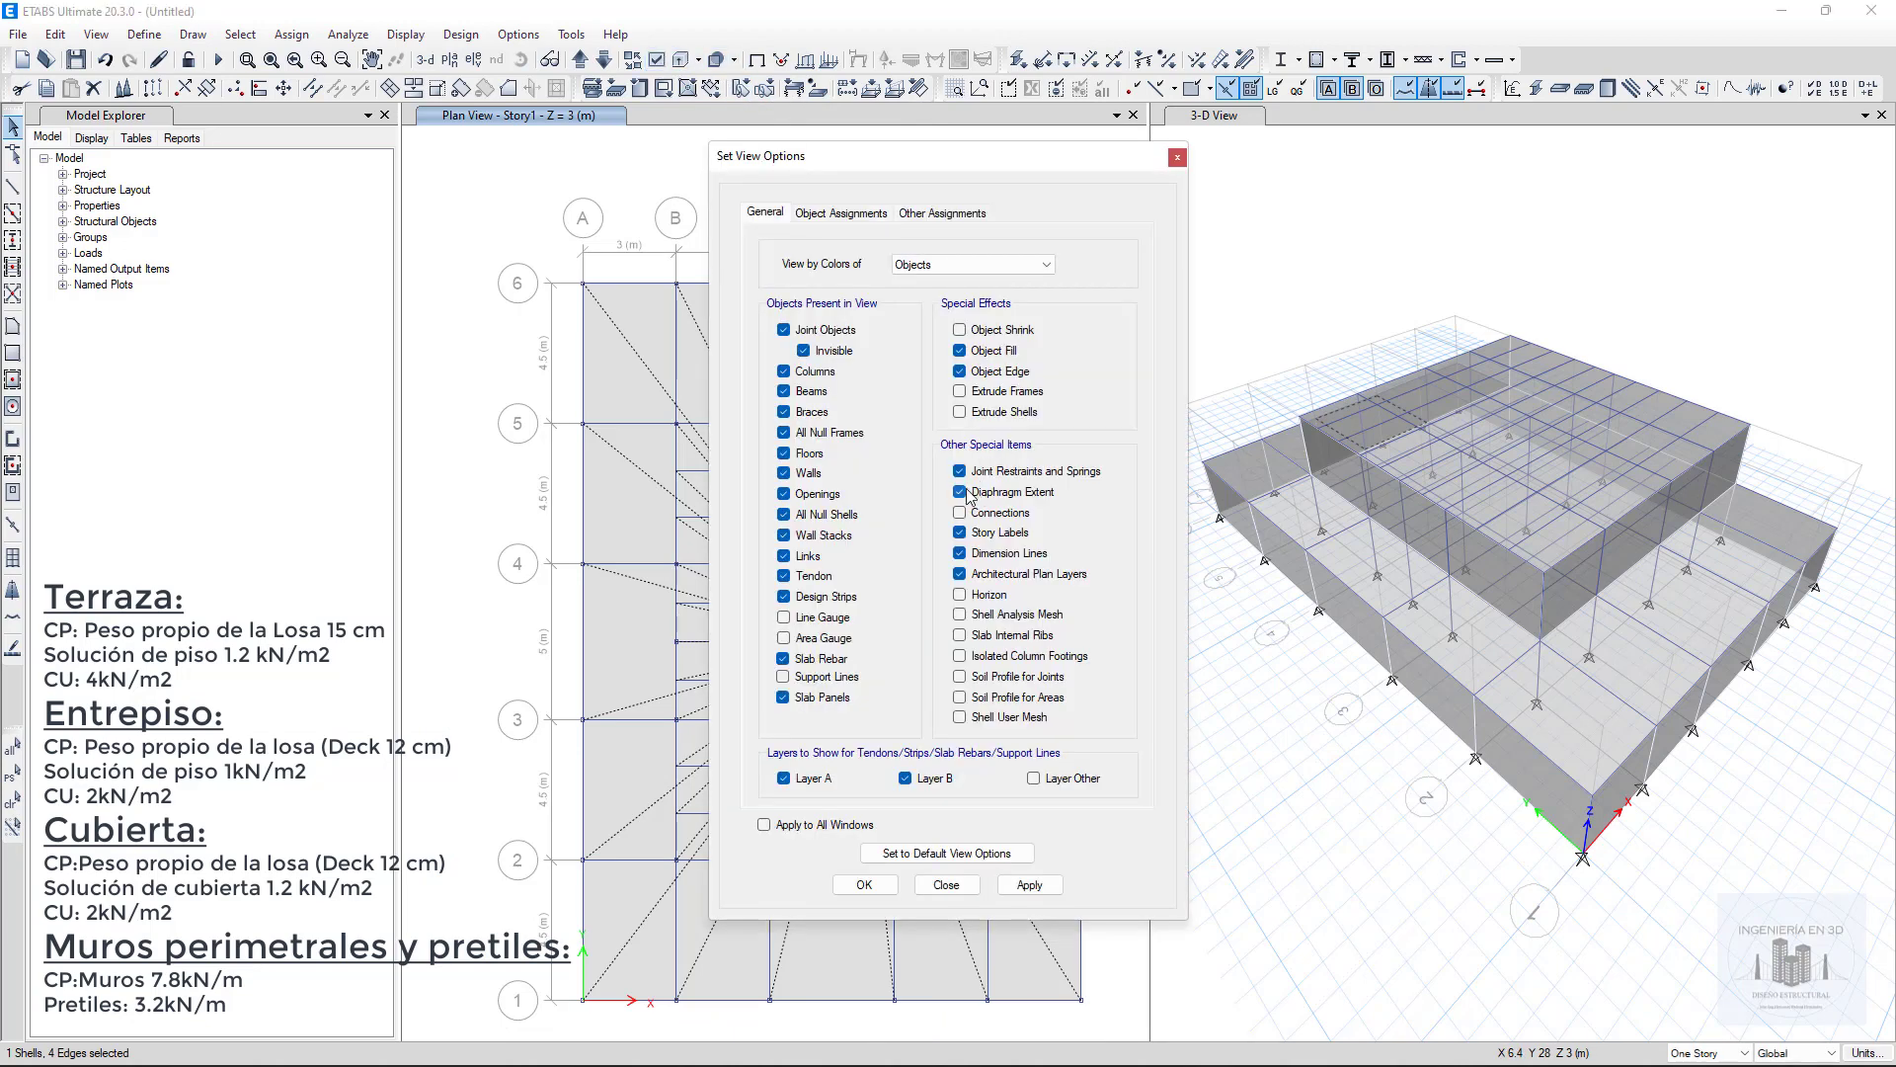
click(960, 492)
click(1023, 885)
click(864, 885)
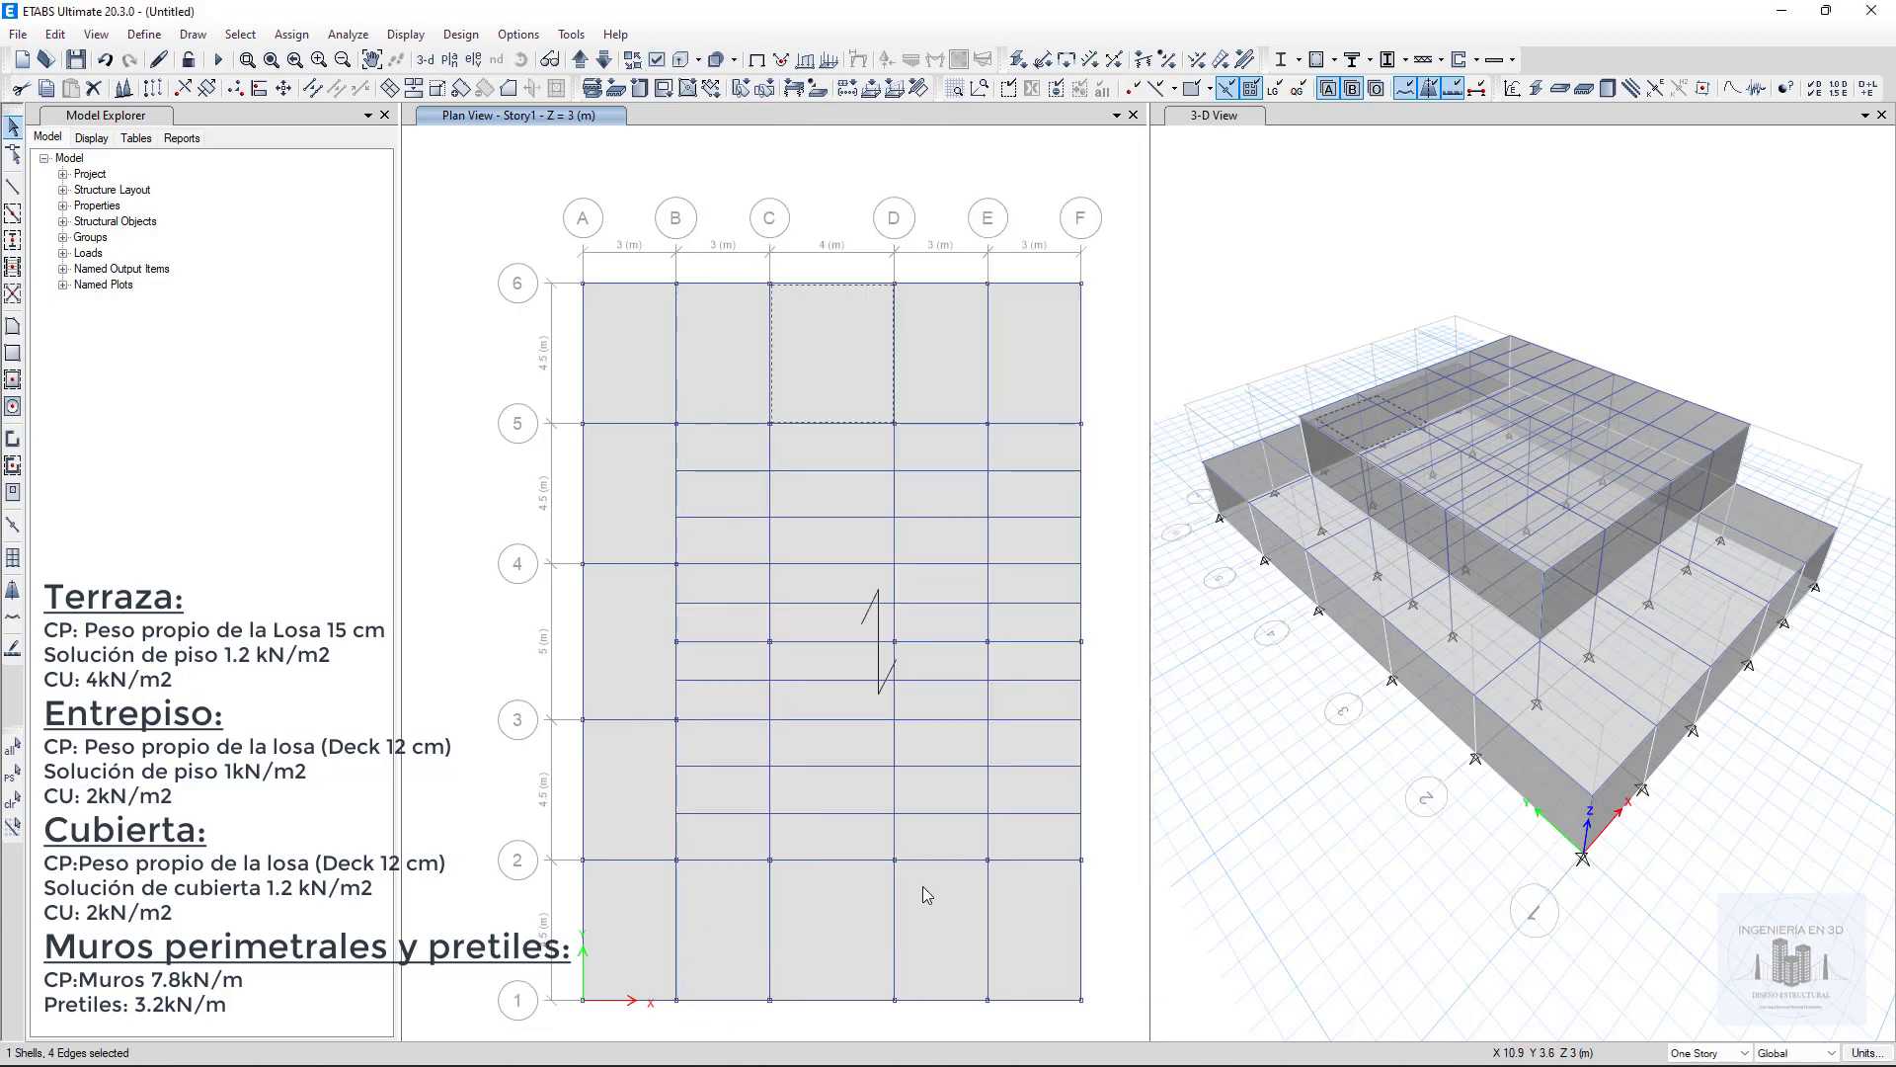
Step: Assign a uniform gravity load of 1.2 kN/m² under pattern SD to the terrace slab panels surrounding the Story1 deck
drag(1084, 322, 615, 954)
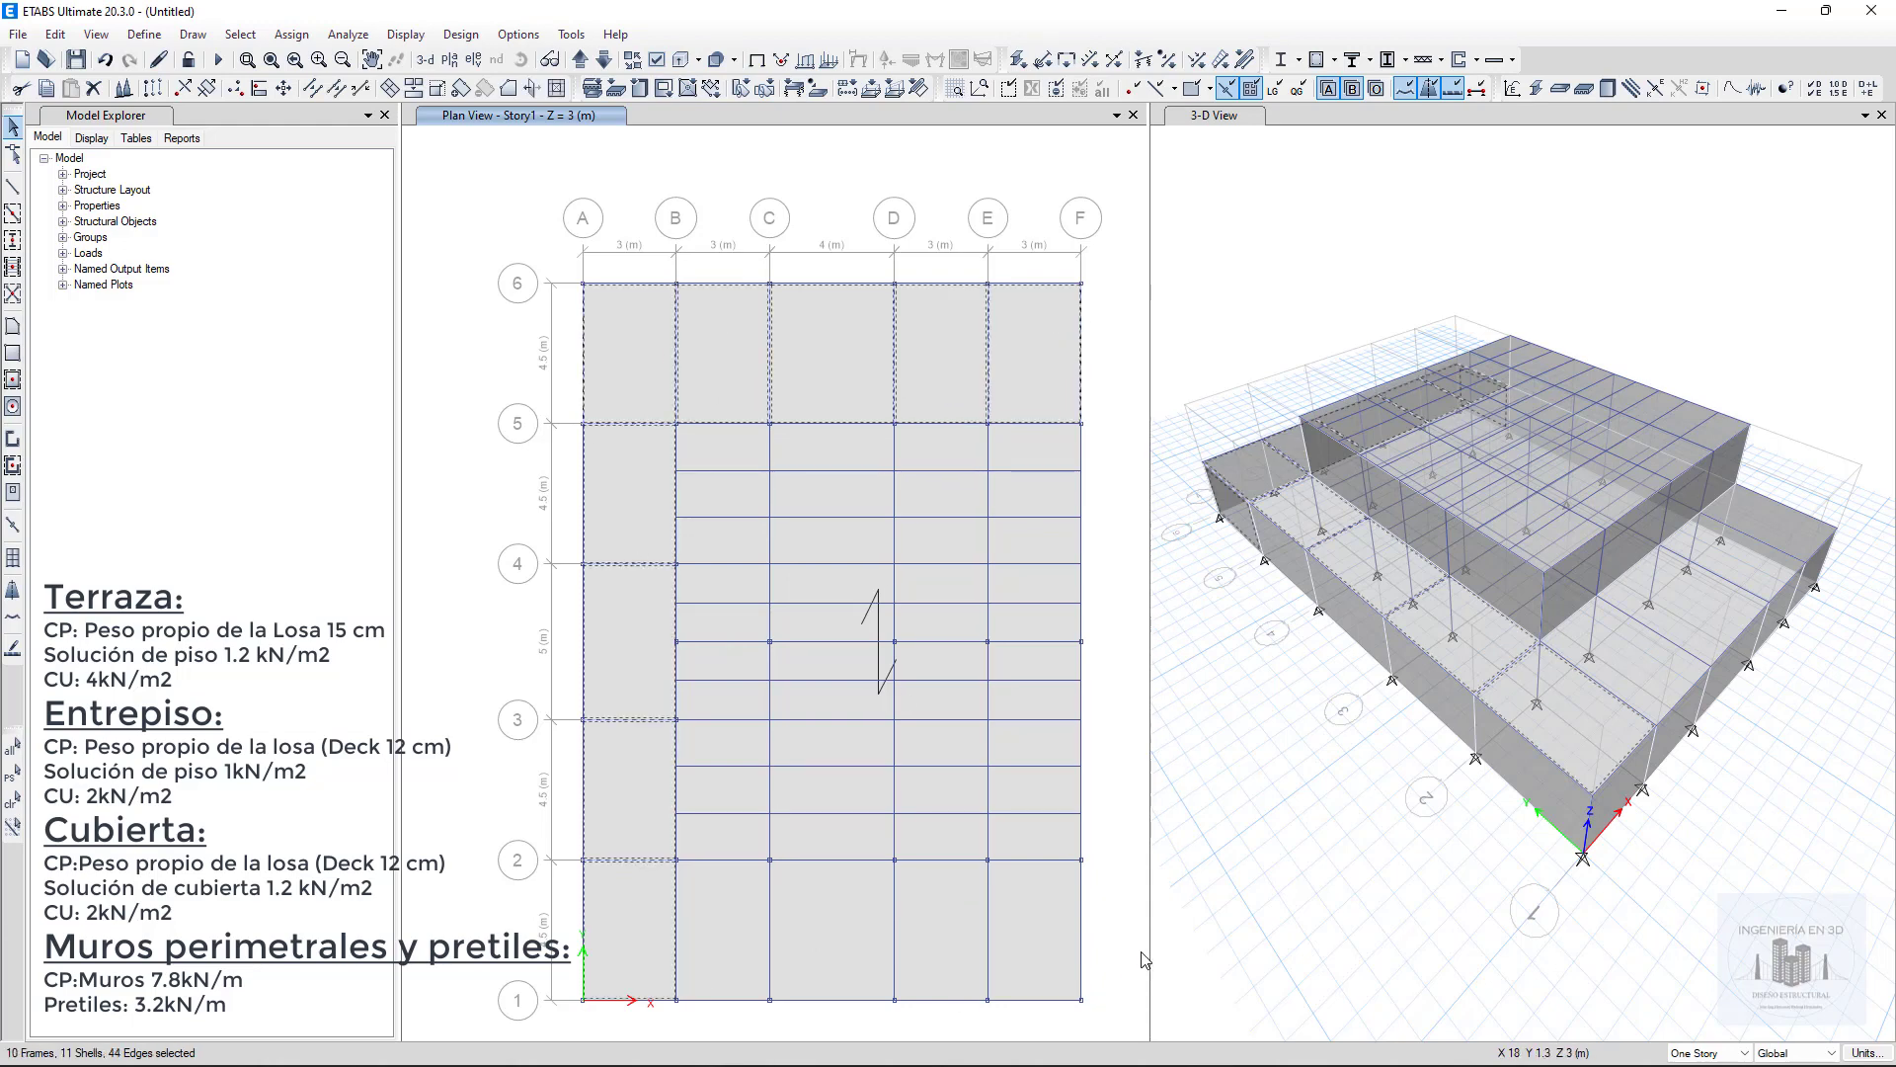
drag(1116, 924, 626, 968)
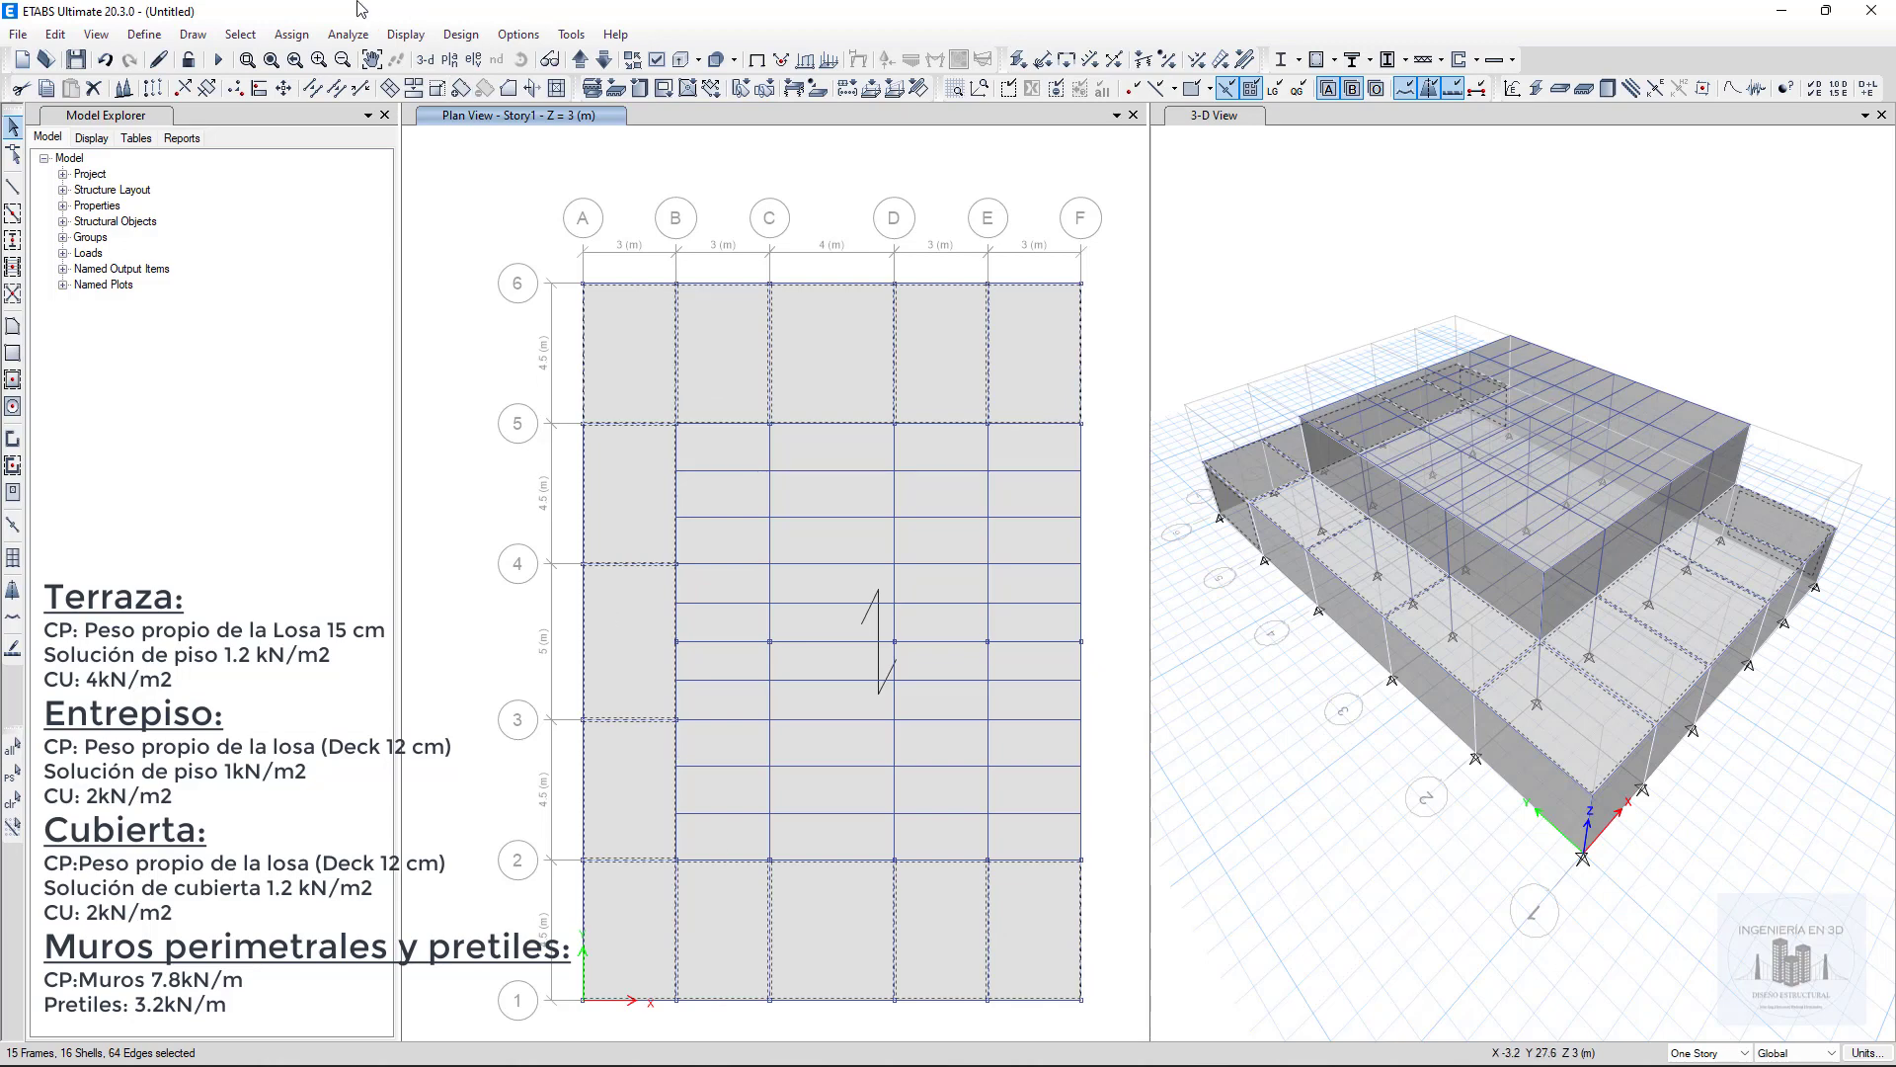
click(301, 35)
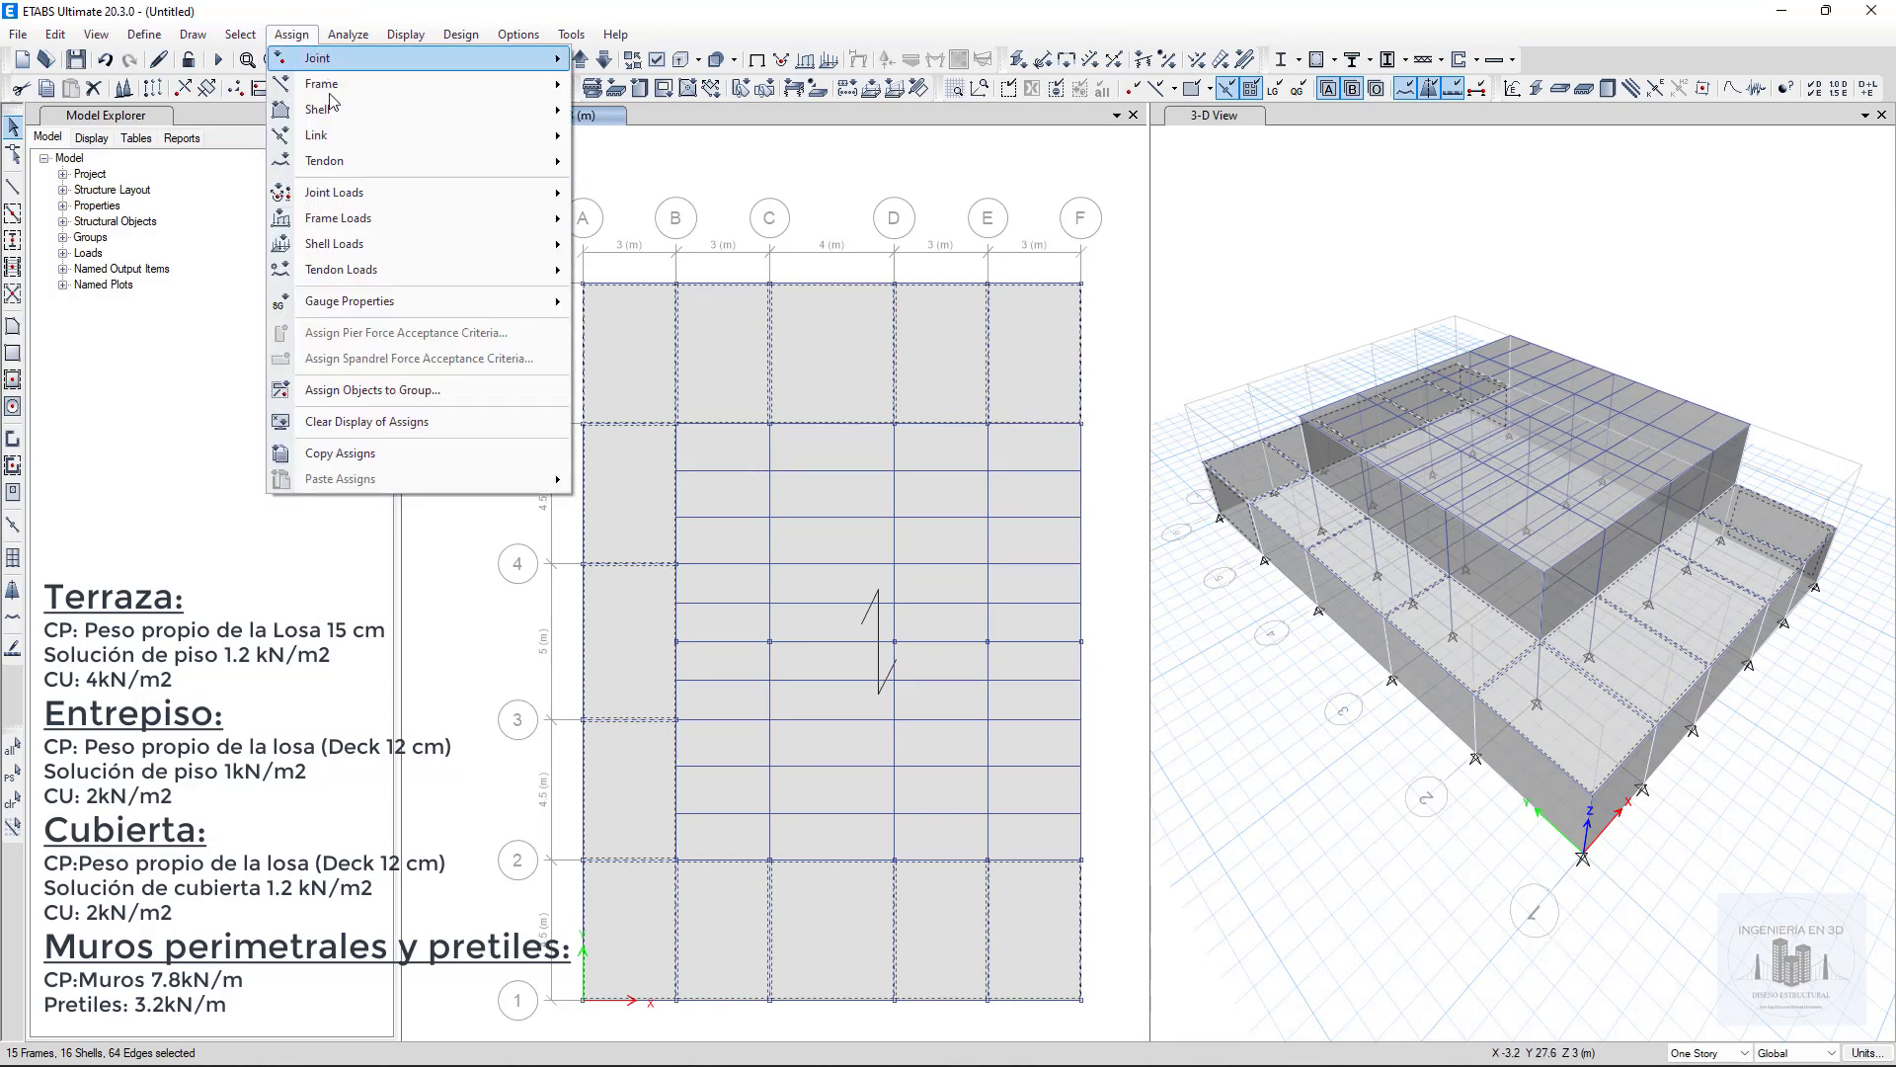
mouse_move(347, 245)
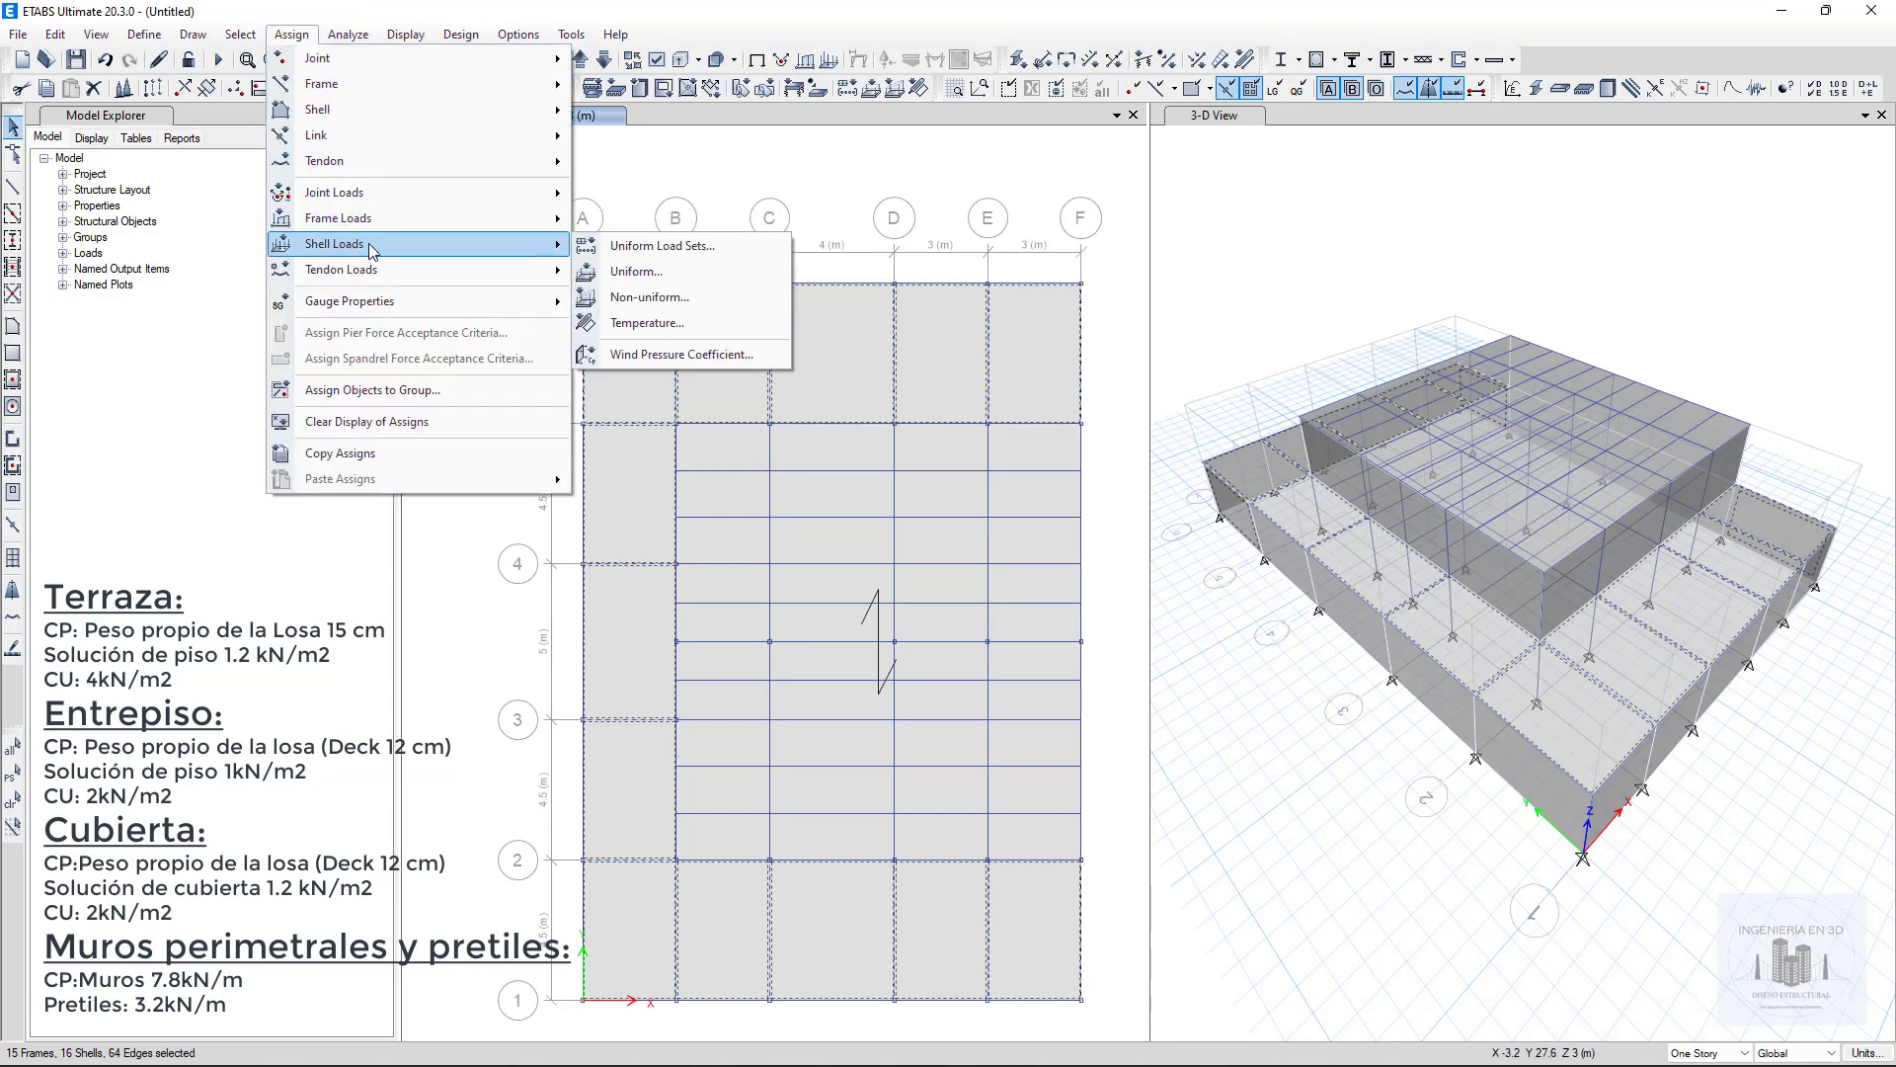
click(637, 271)
drag(1356, 334, 1271, 333)
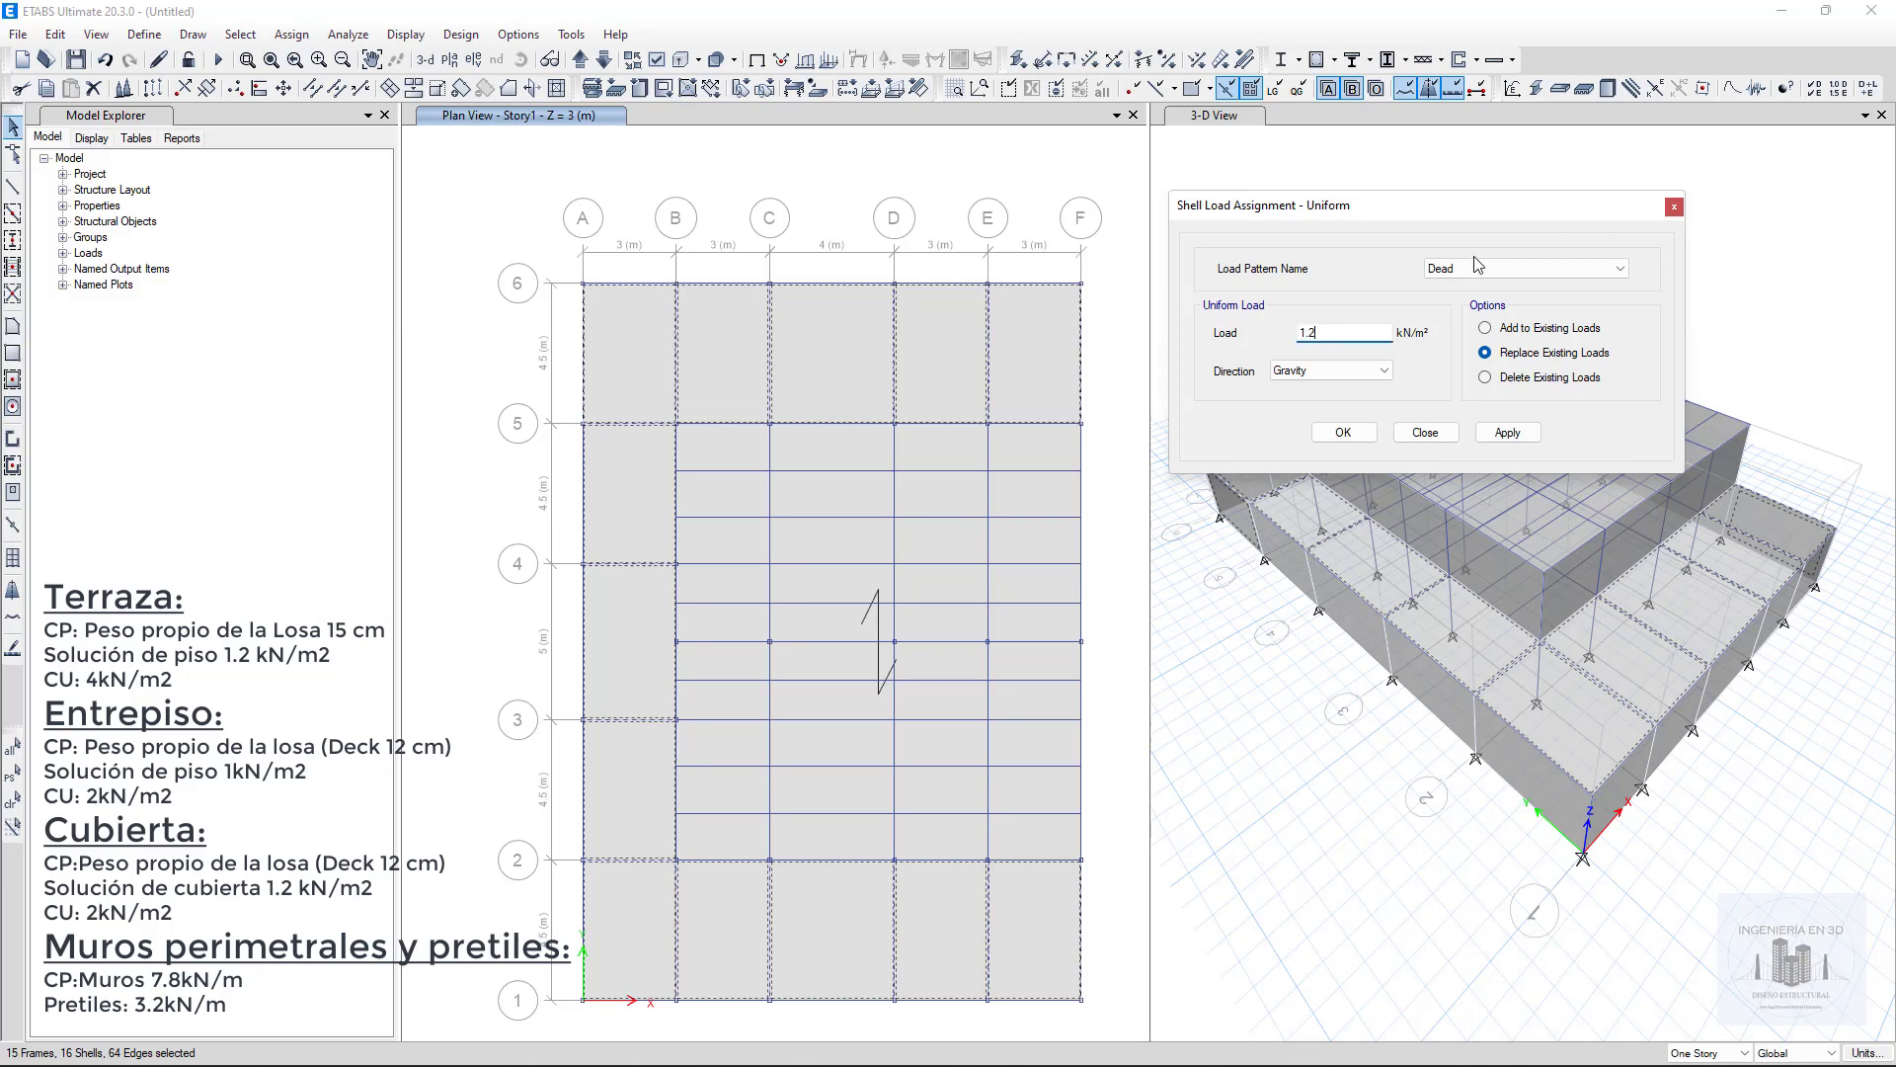
click(1476, 265)
click(1462, 310)
click(1506, 432)
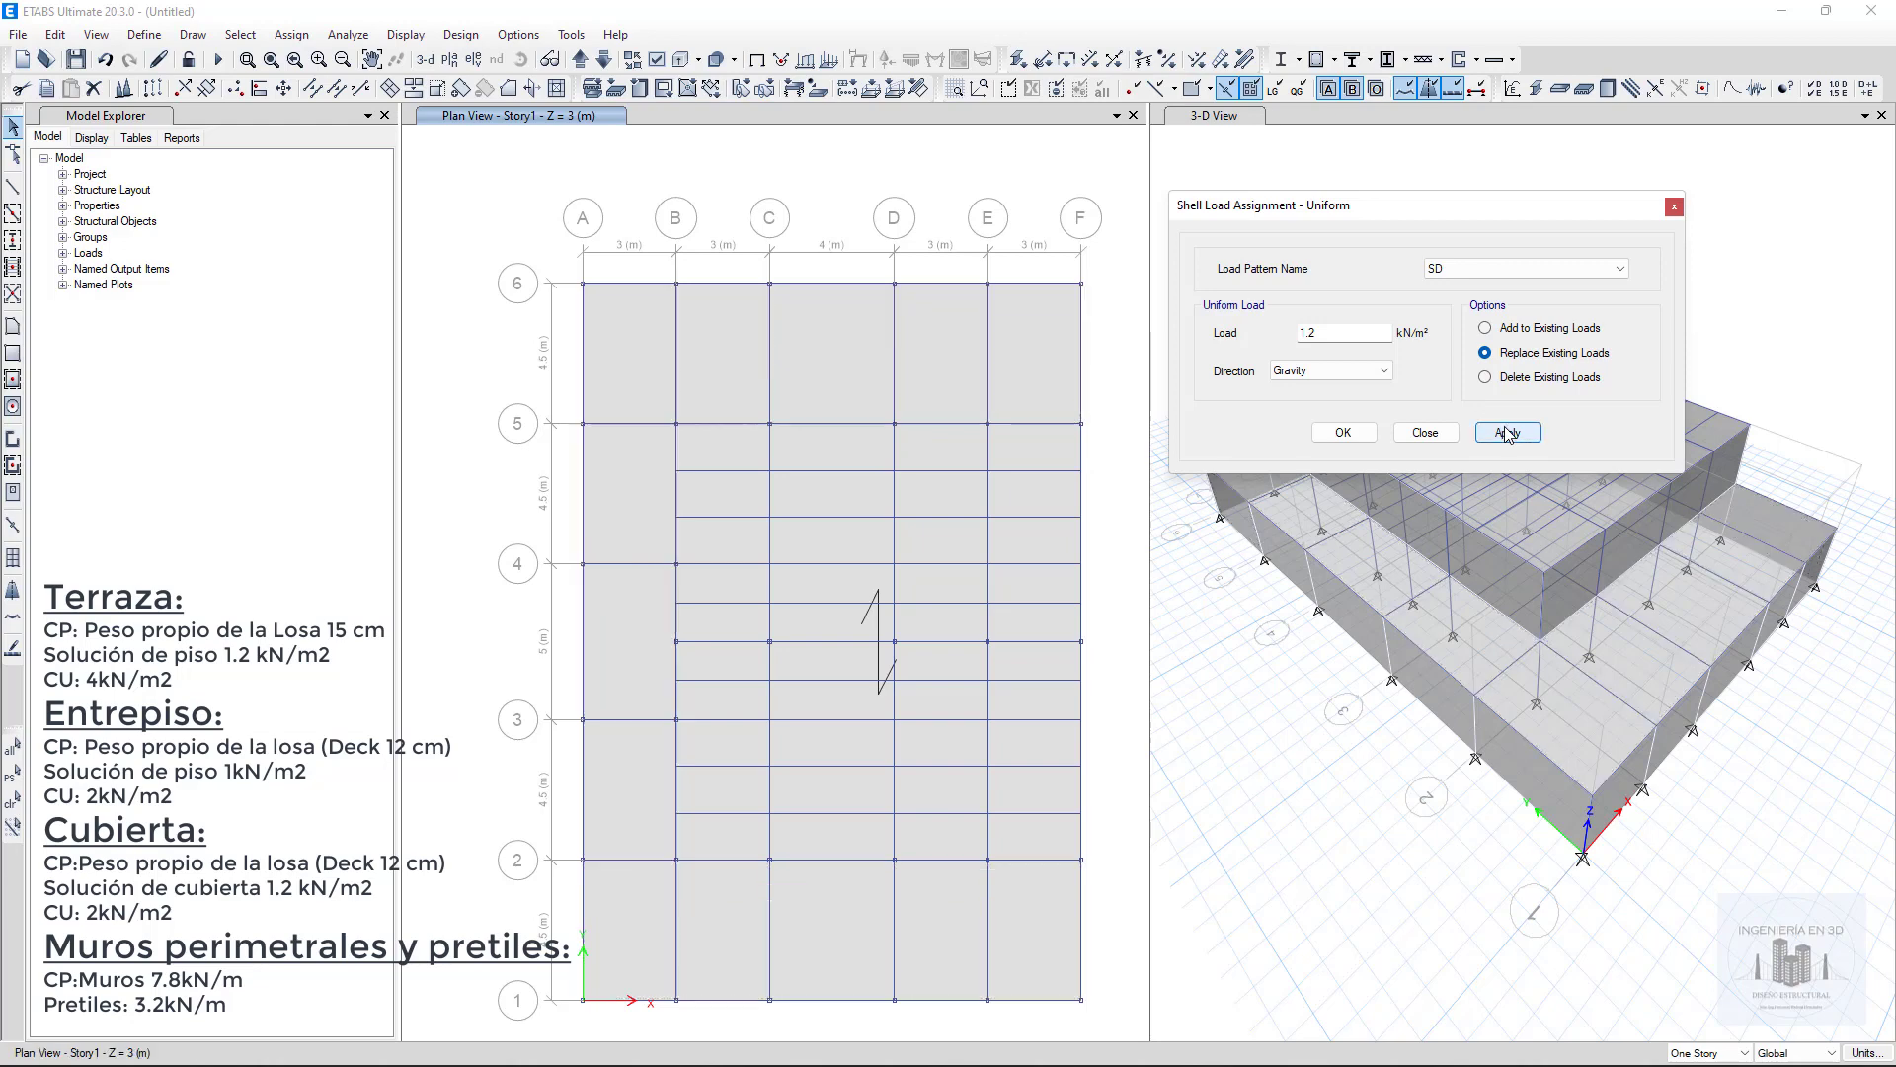
Step: Assign a uniform SD gravity load of 1 kN/m² to the central Story1 deck between grids B-F and 2-5
click(953, 589)
click(1367, 333)
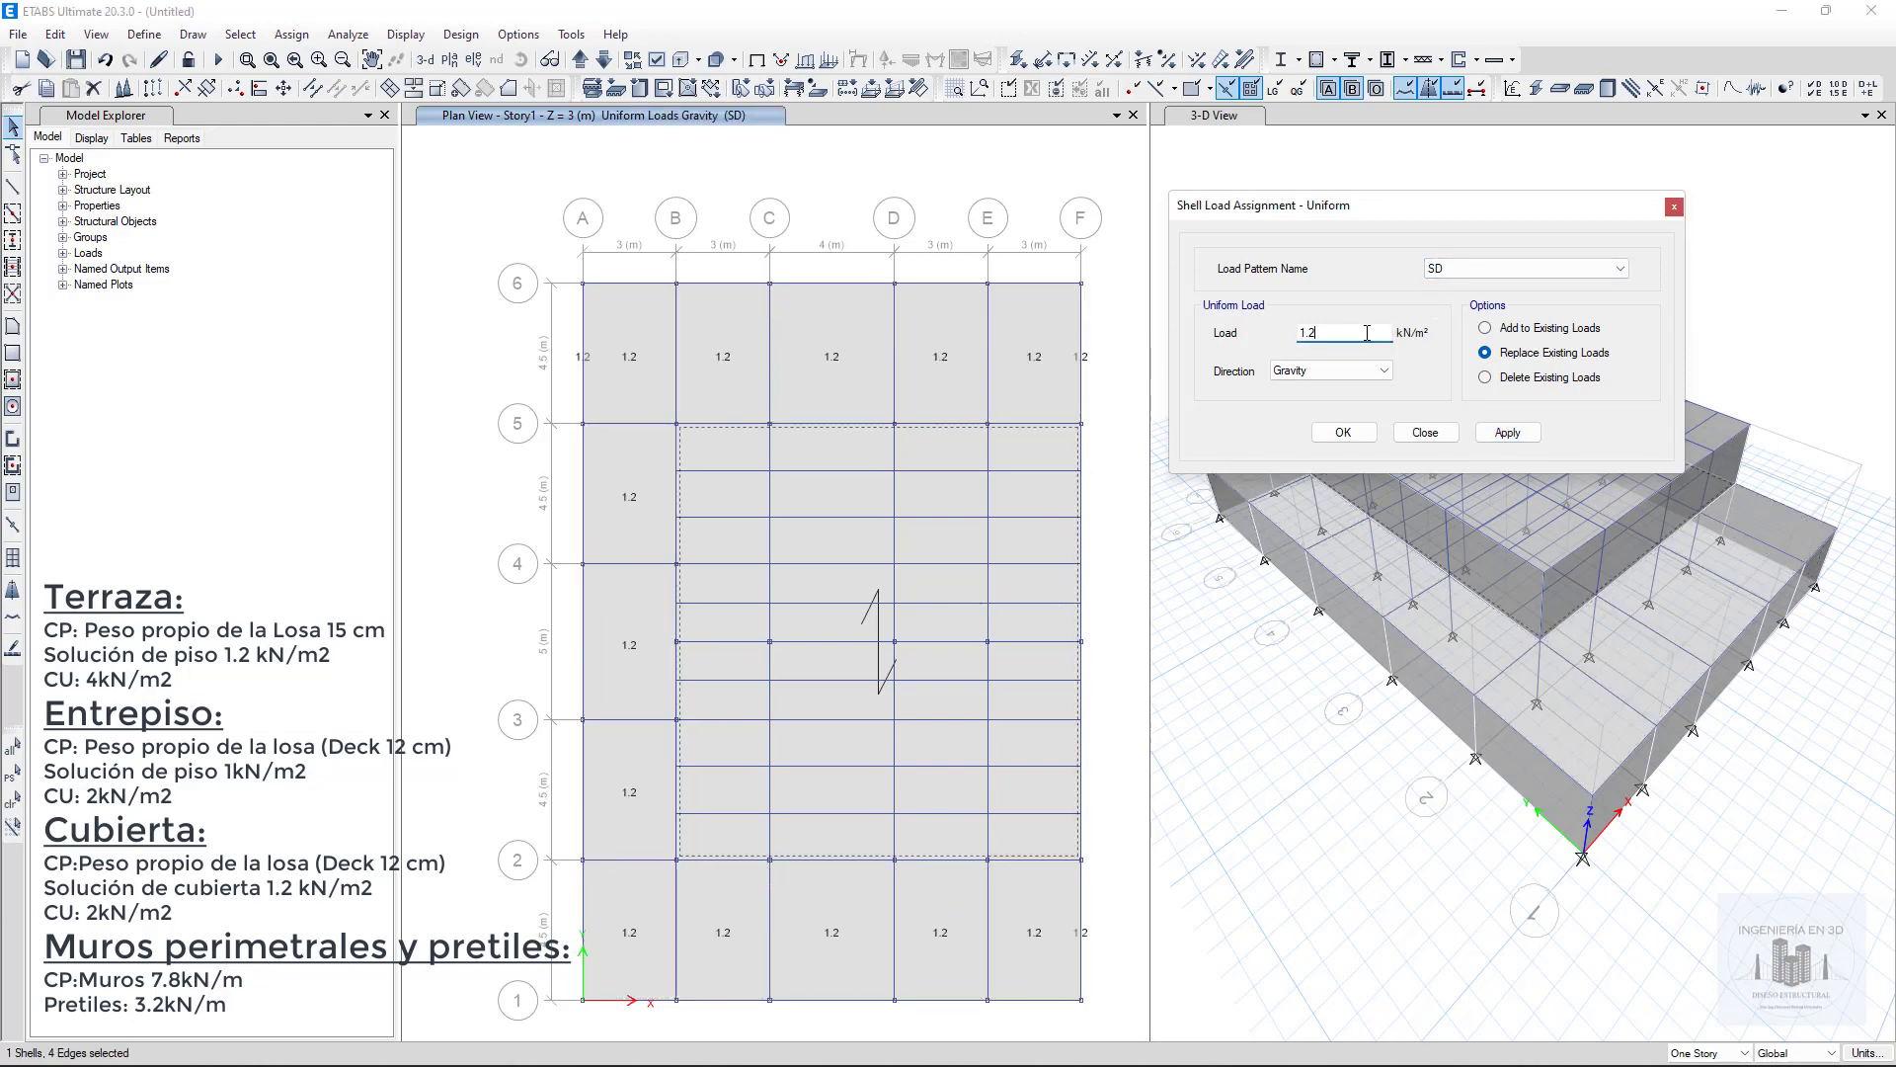
drag(1367, 333, 1297, 351)
click(1505, 435)
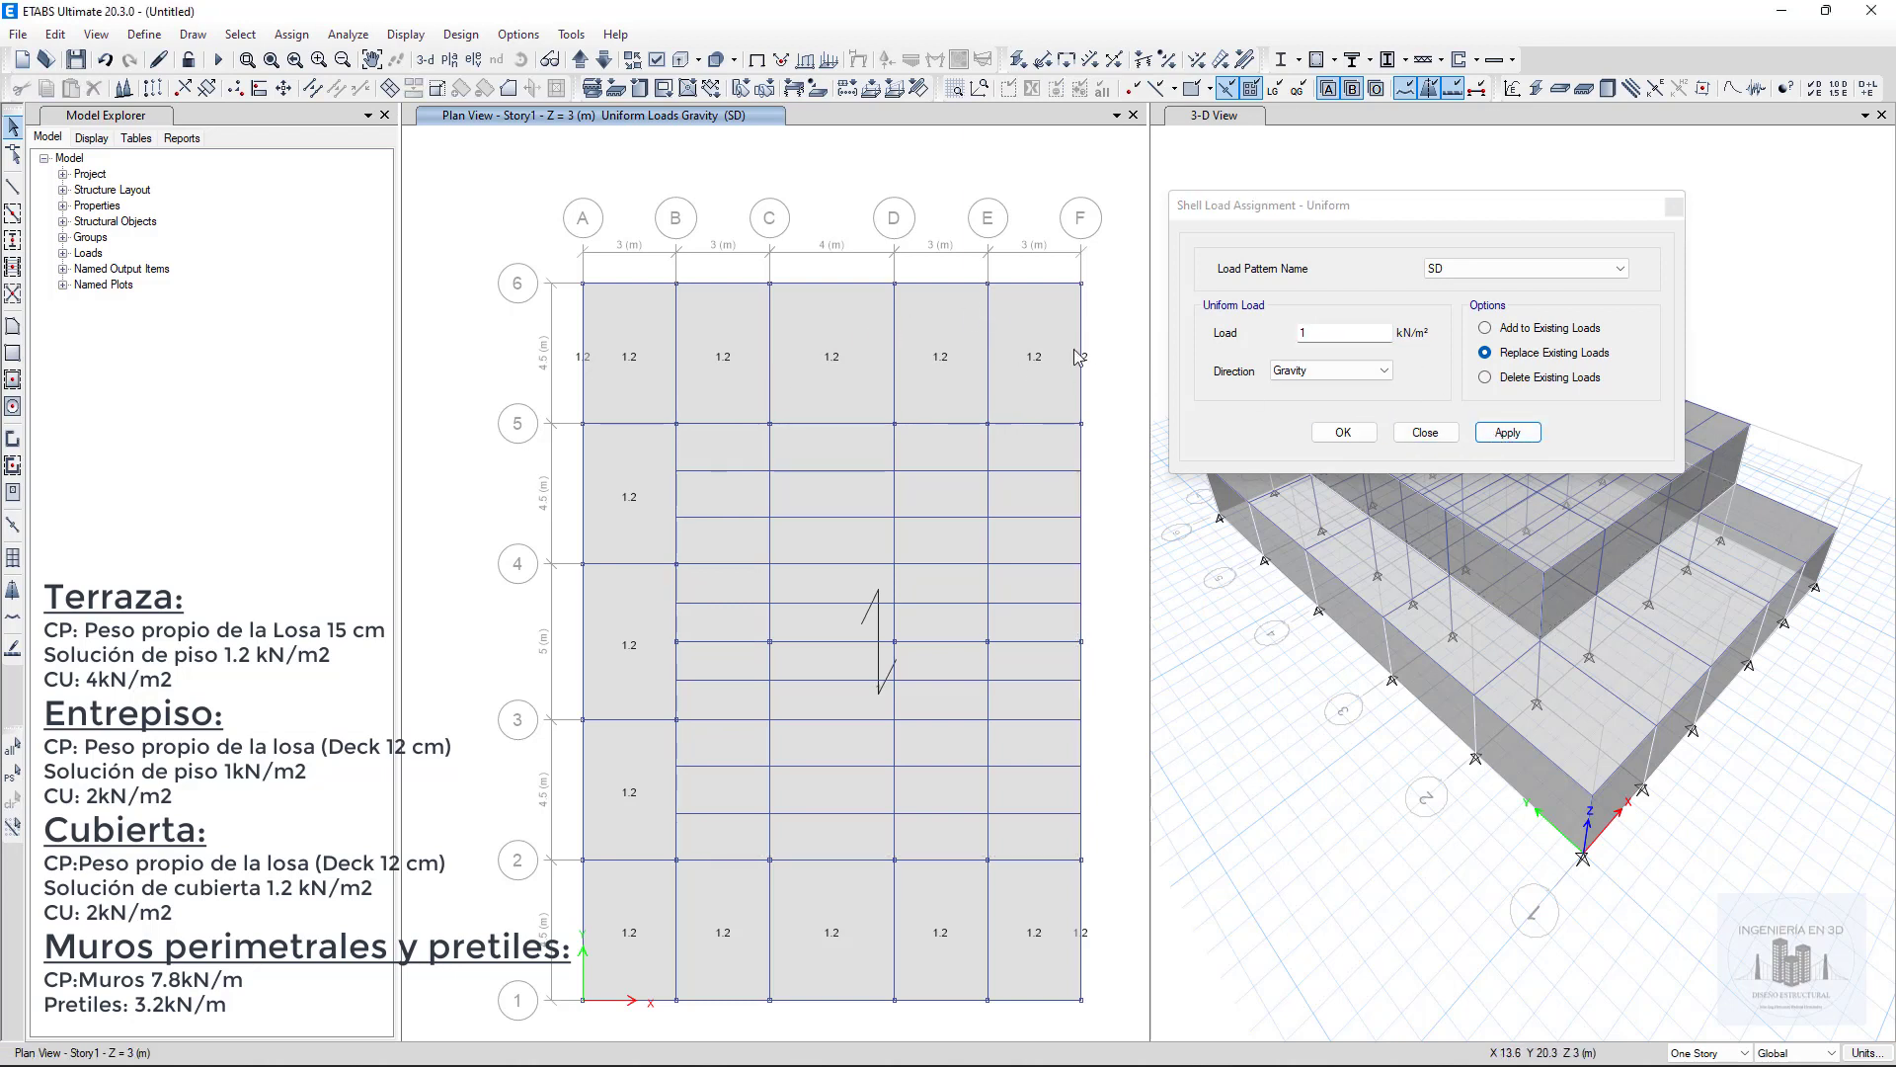
Step: Select the terrace slab panels around the Story1 deck again for another uniform load assignment
drag(1077, 357, 617, 941)
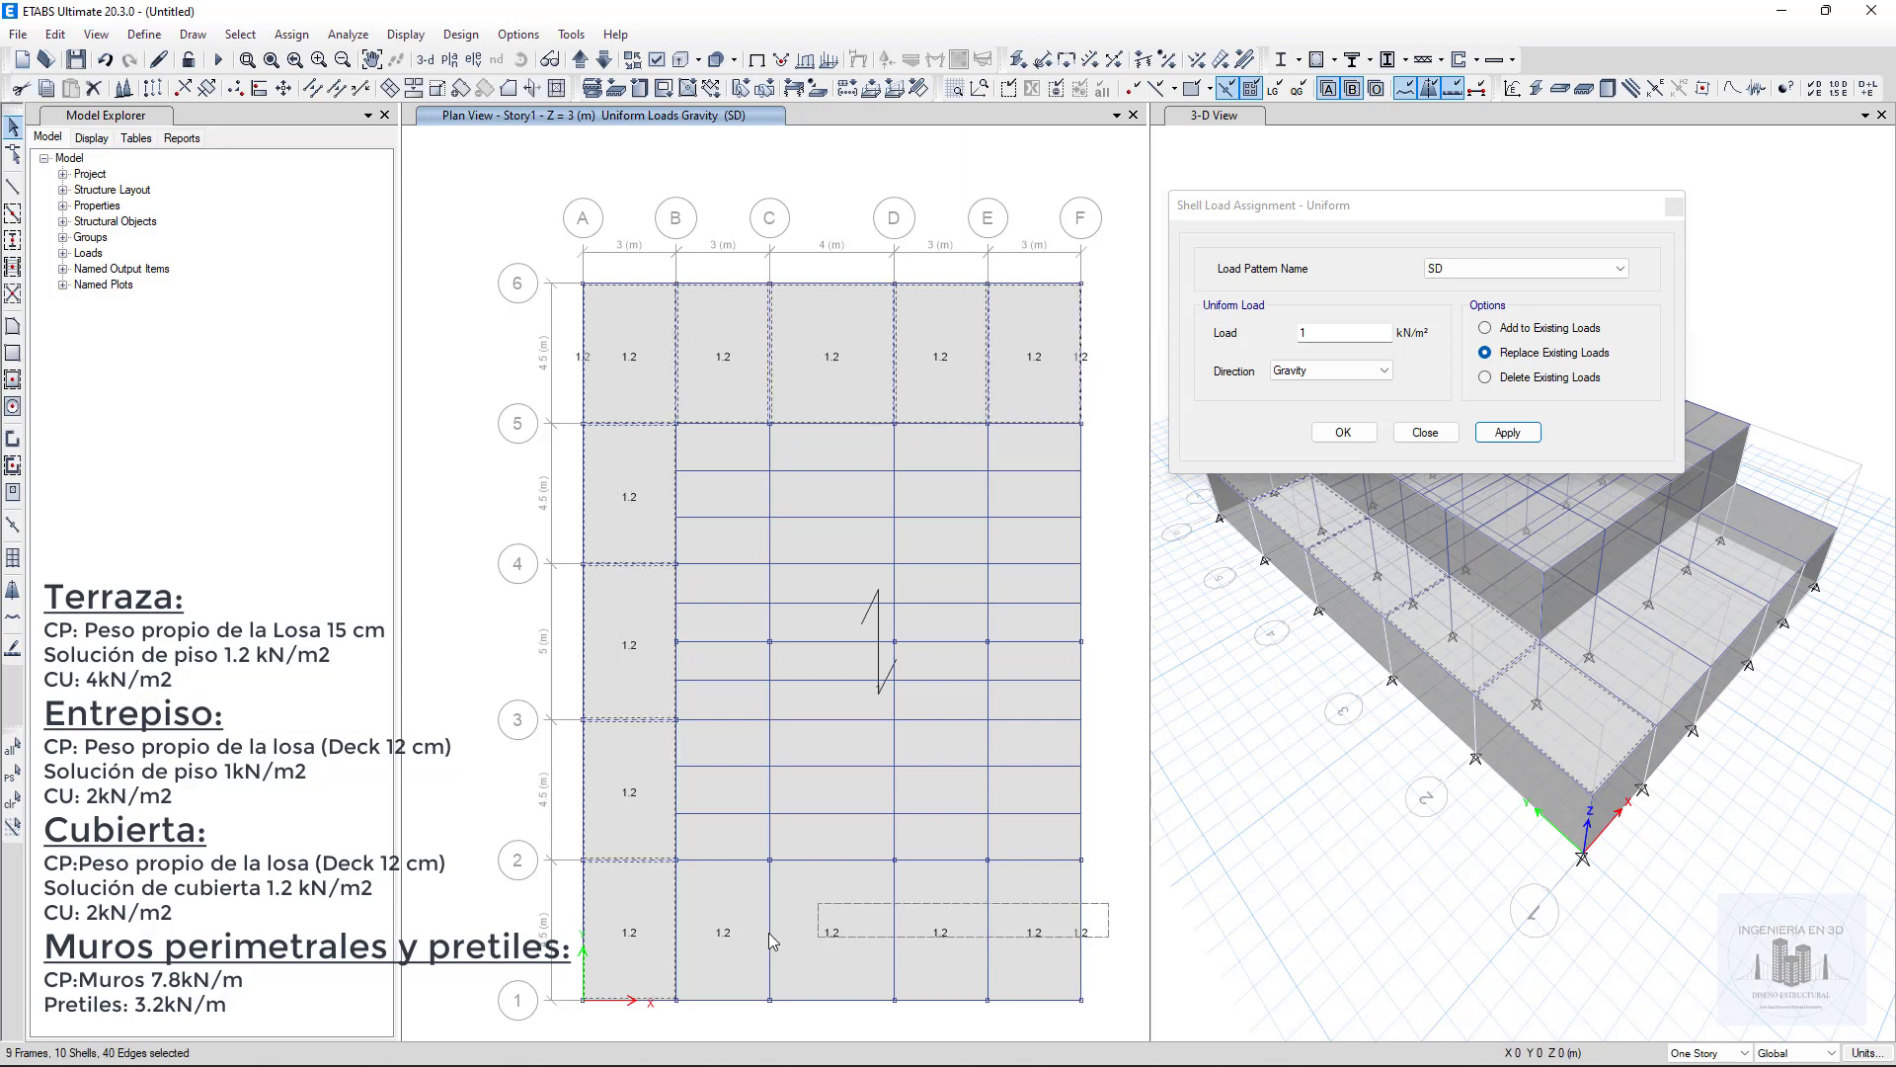